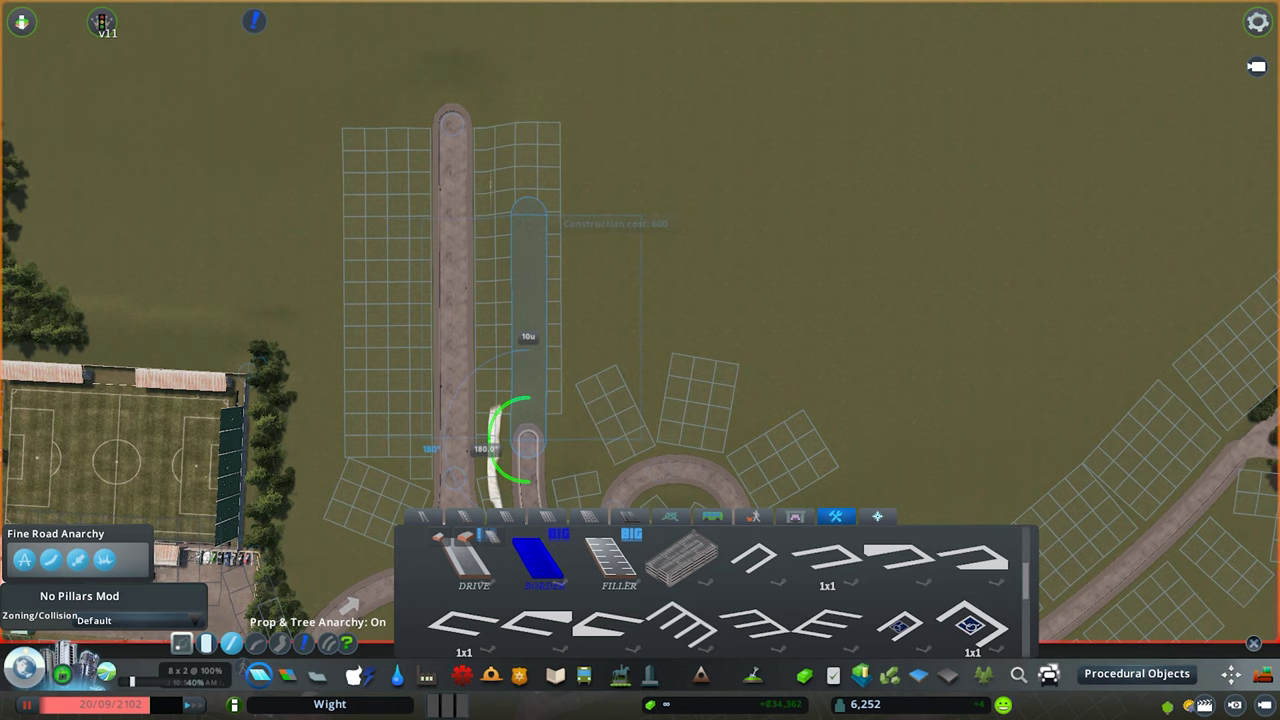
- Lay straight filler road strips across the parking lot between its two side roads, leaving narrow grass strips between them
key("s")
left_click(1117, 227)
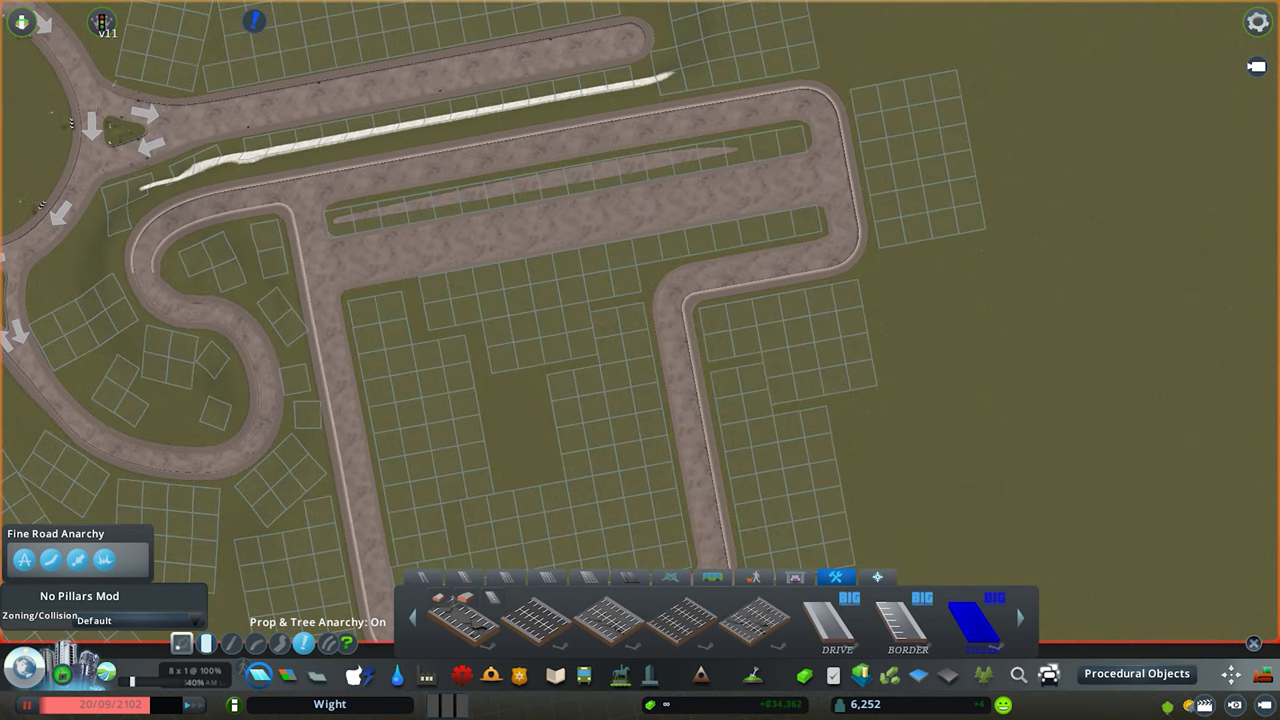
left_click(232, 643)
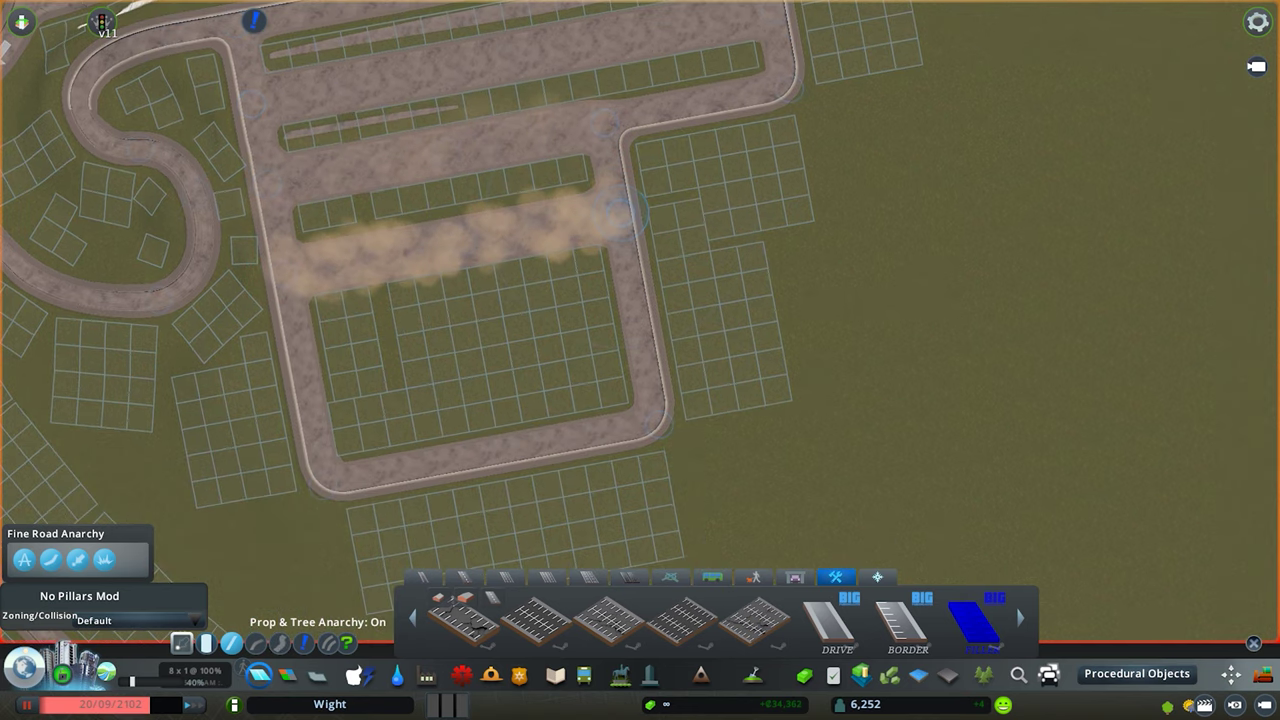
left_click(646, 383)
left_click(321, 434)
key("s")
key("q")
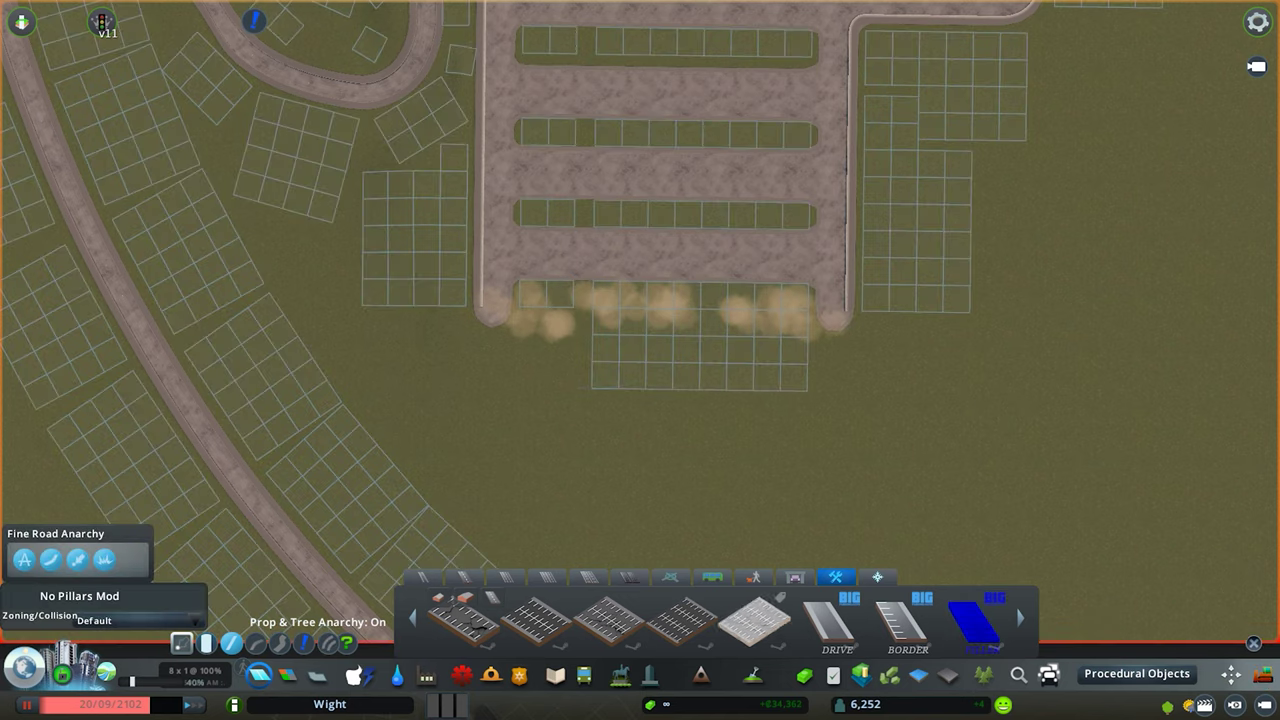
- Extend both side roads past the last filler strip and close the lot's end with a border road about 13 units long
left_click(843, 290)
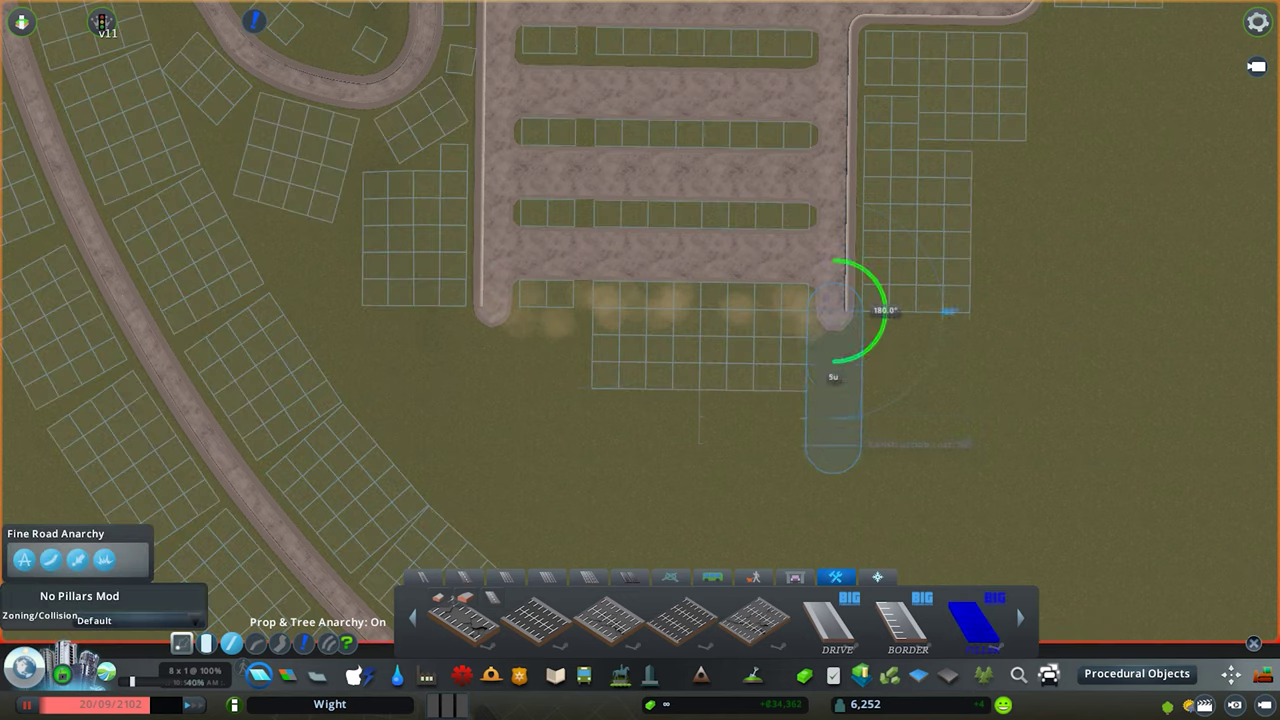
left_click(833, 458)
left_click(492, 308)
left_click(491, 415)
left_click(491, 337)
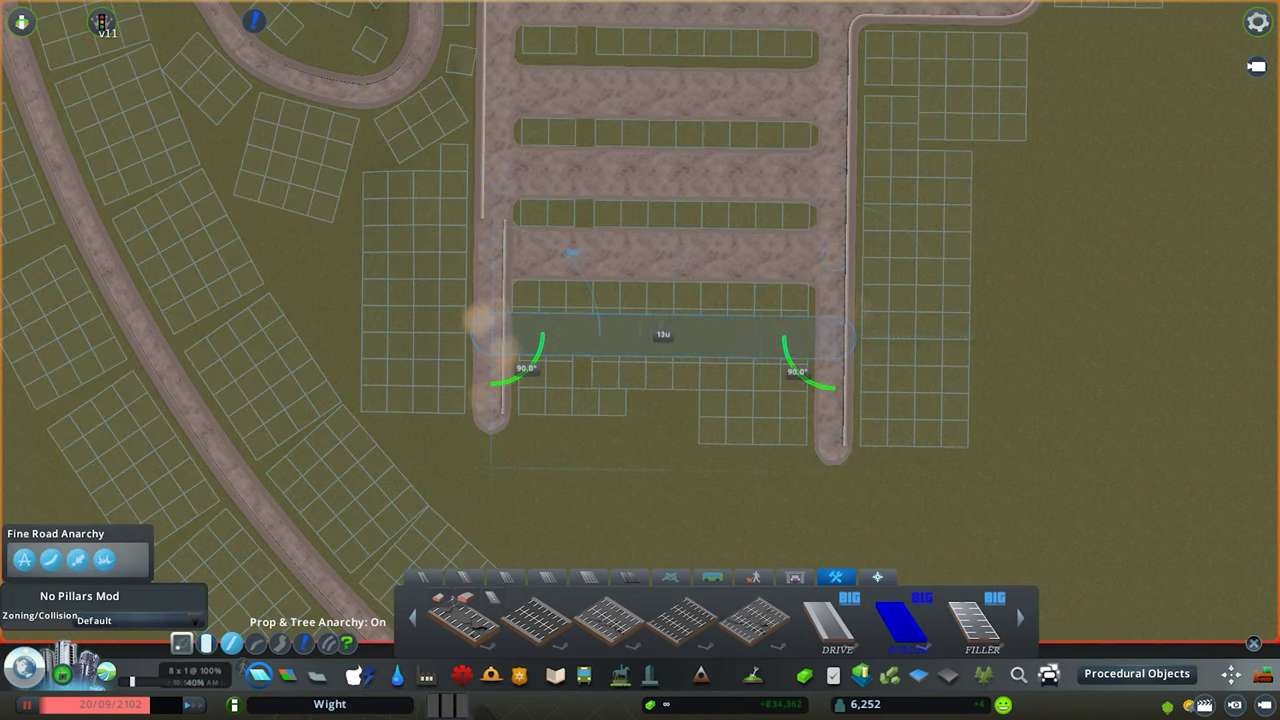
left_click(833, 338)
key("ctrl+z")
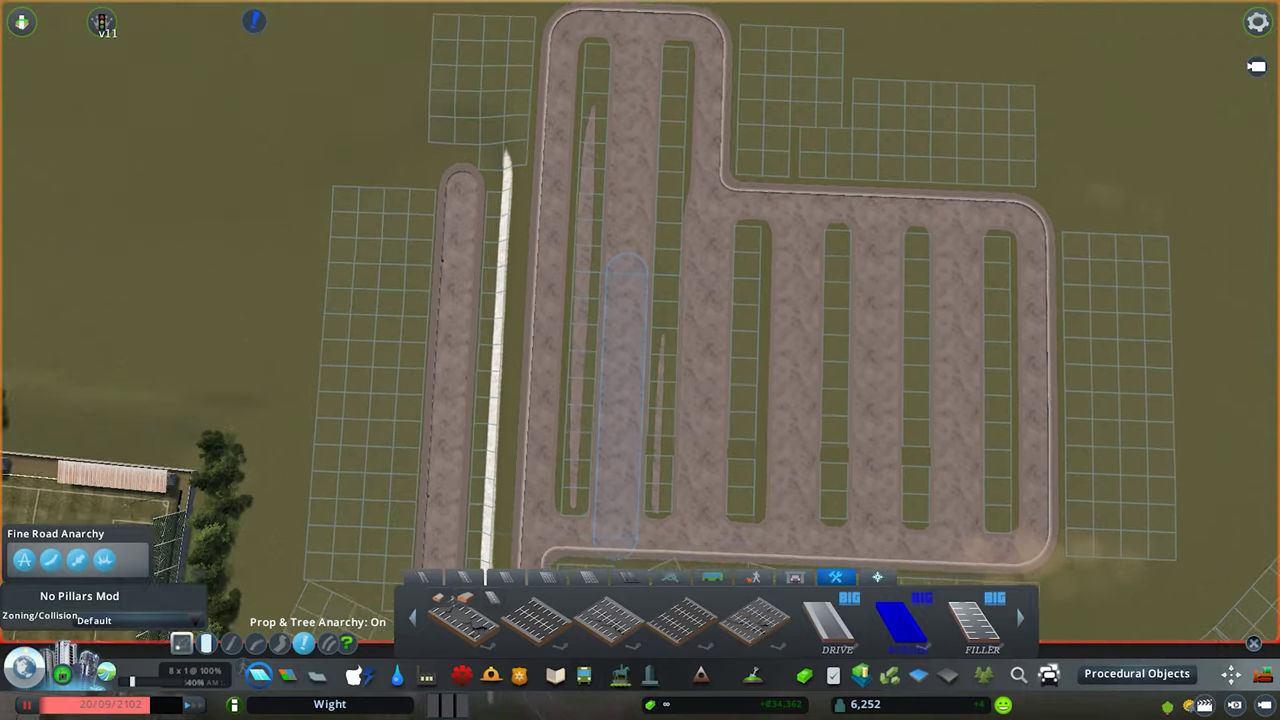
- Place two 5x BIG parking-space segments end to end on the lot's outermost grass strip
scroll(832, 620, "down", 2)
scroll(842, 621, "down", 8)
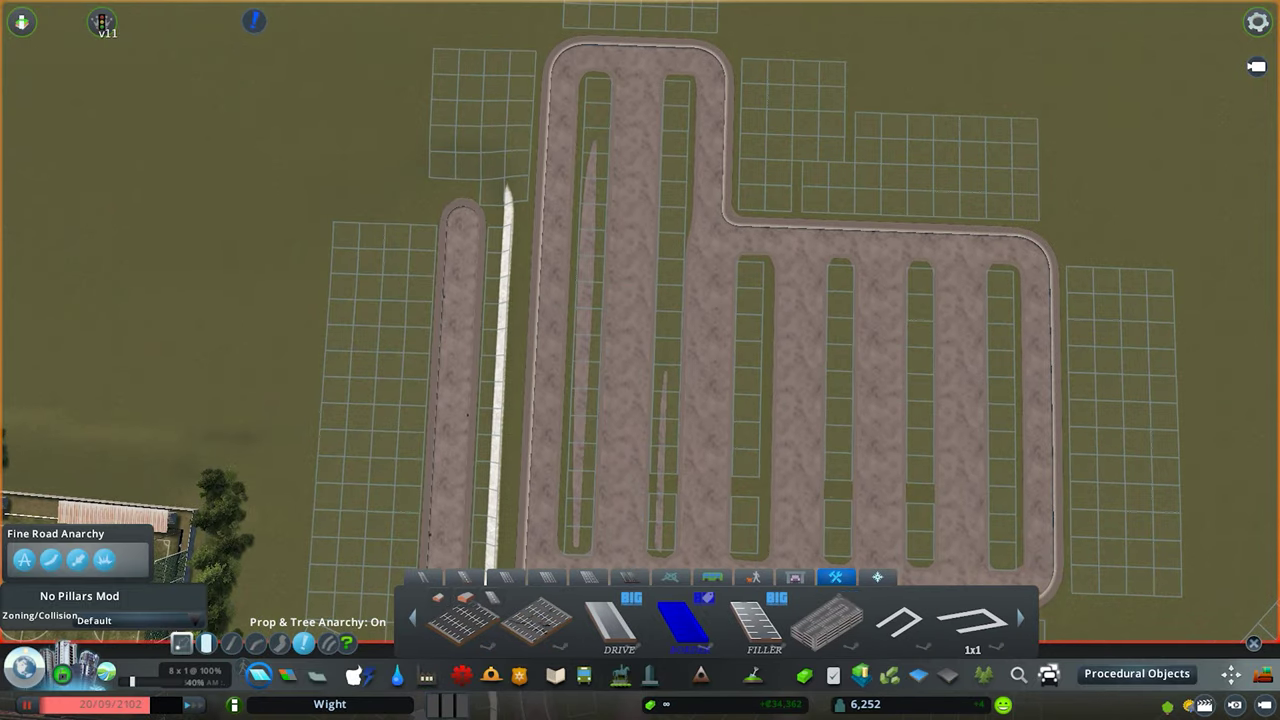
scroll(842, 621, "down", 8)
left_click(692, 622)
left_click(999, 338)
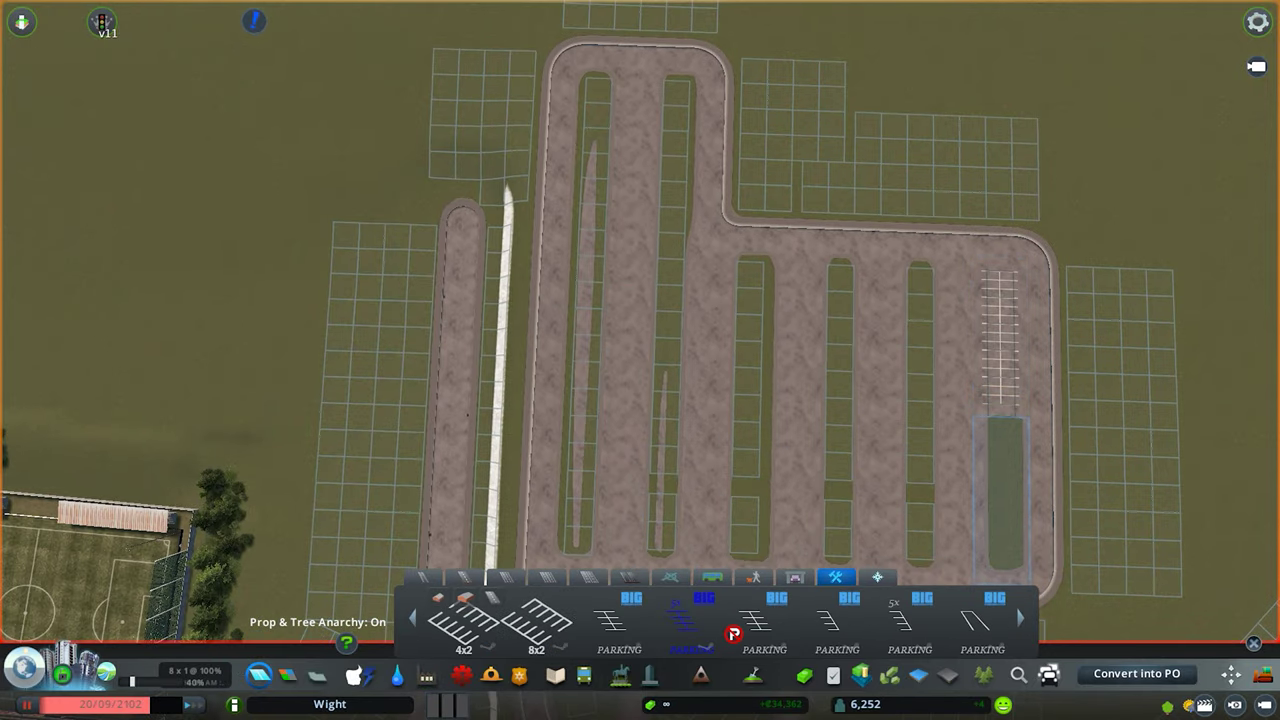
left_click(1000, 496)
key("s")
left_click(982, 622)
left_click(918, 466)
key("b")
left_click(918, 468)
key("Return")
key("b")
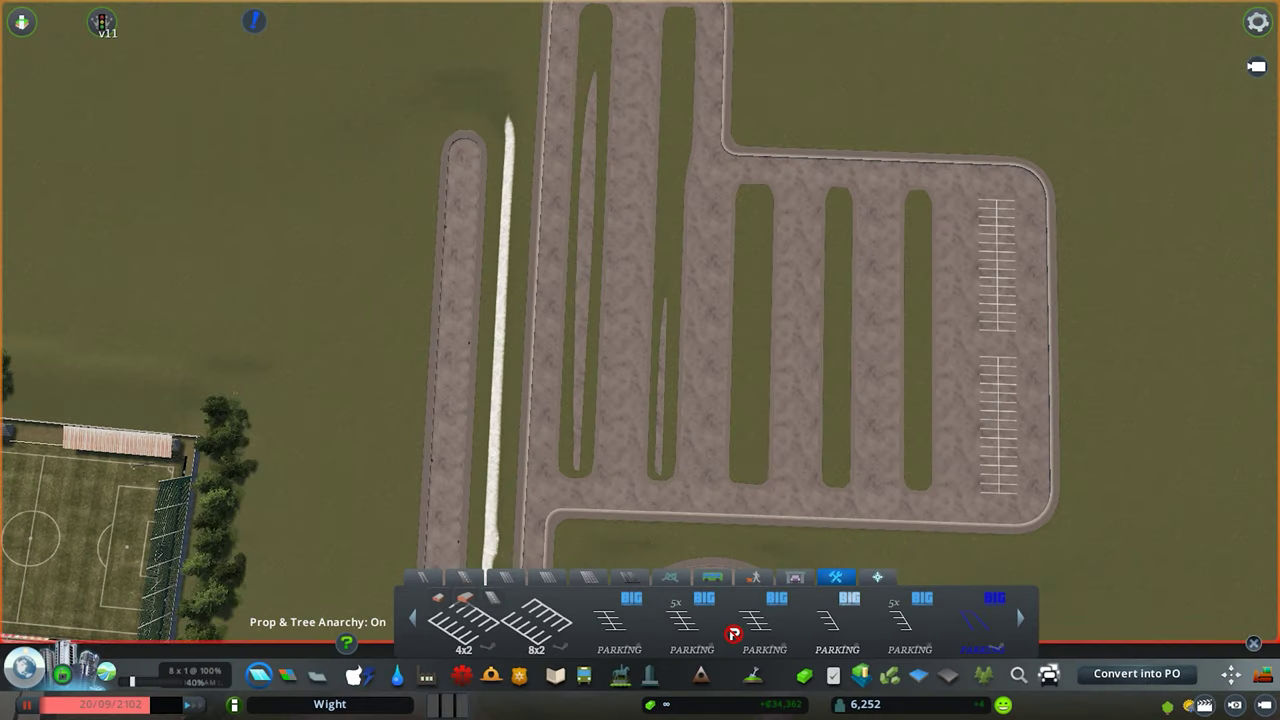
- Try accessible parking spaces at the ends of the lot's two longest grass strips and bulldoze them
left_click(764, 622)
scroll(832, 622, "down", 2)
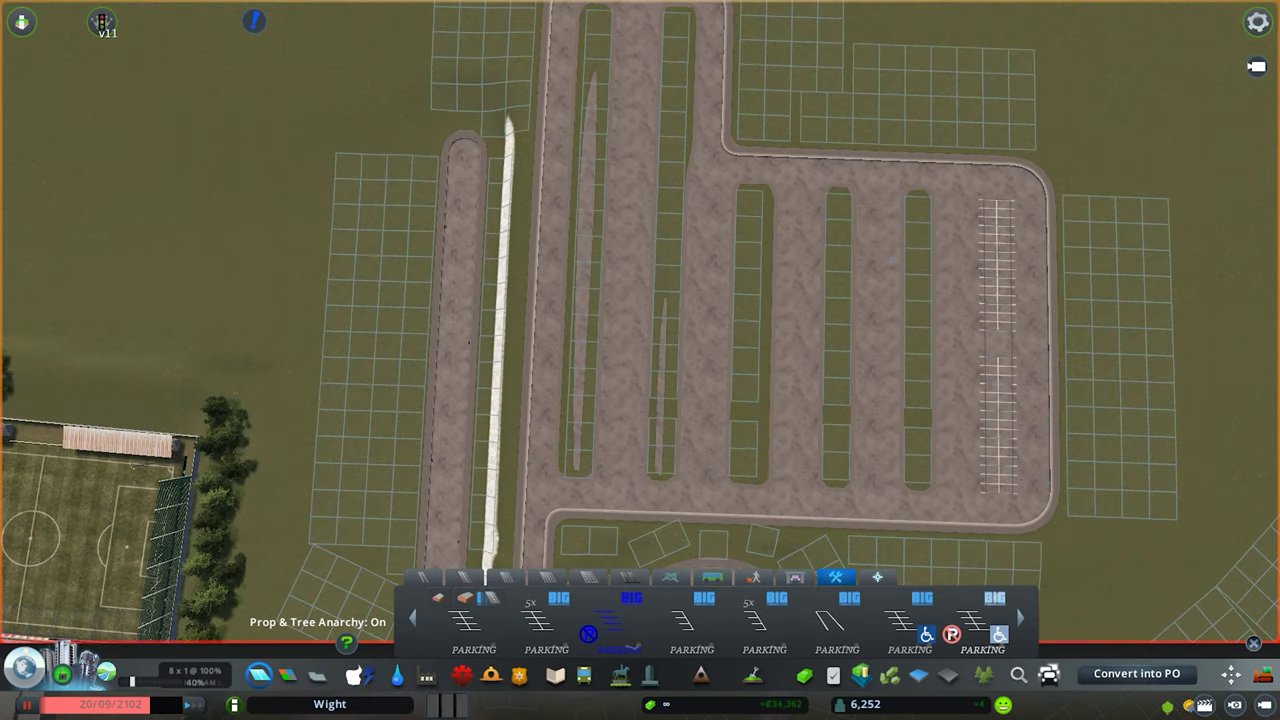
left_click(982, 622)
key("w")
scroll(663, 220, "up", 5)
left_click(652, 204)
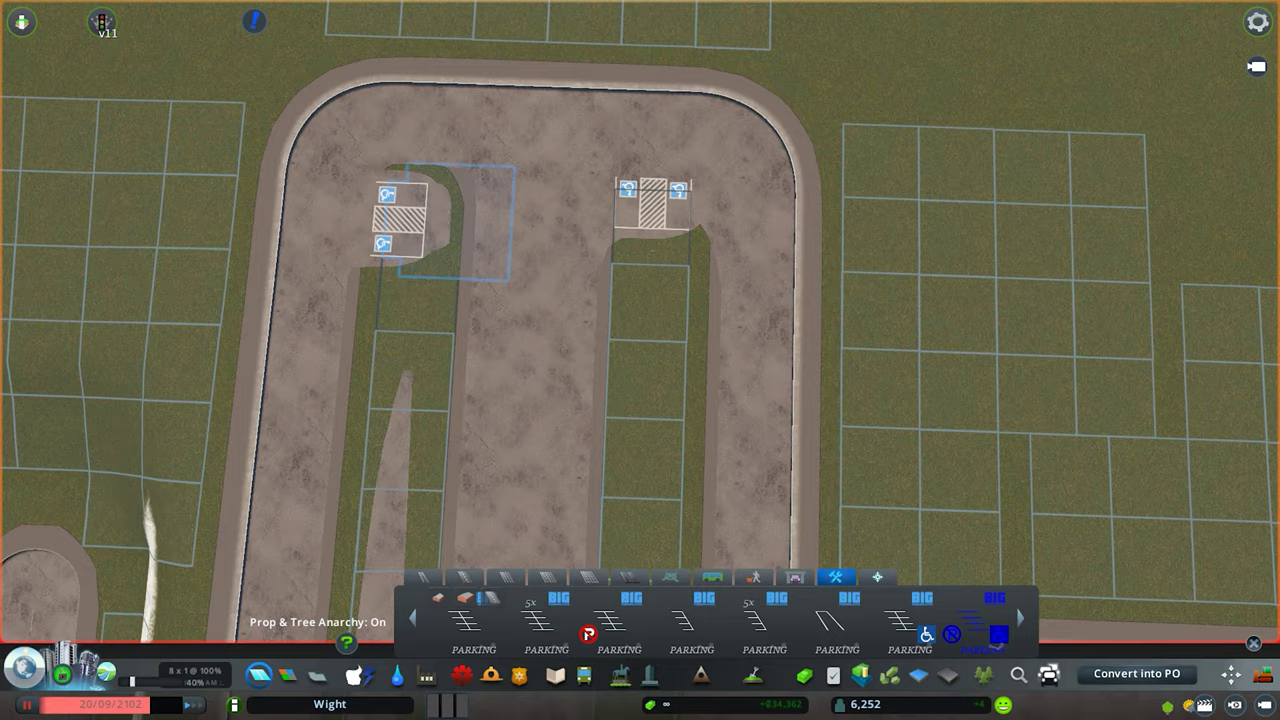
key("b")
left_click(652, 204)
key("Return")
- Place two 5x parking-space segments end to end on the second grass strip, beside the finished outermost row
key("s")
left_click(537, 622)
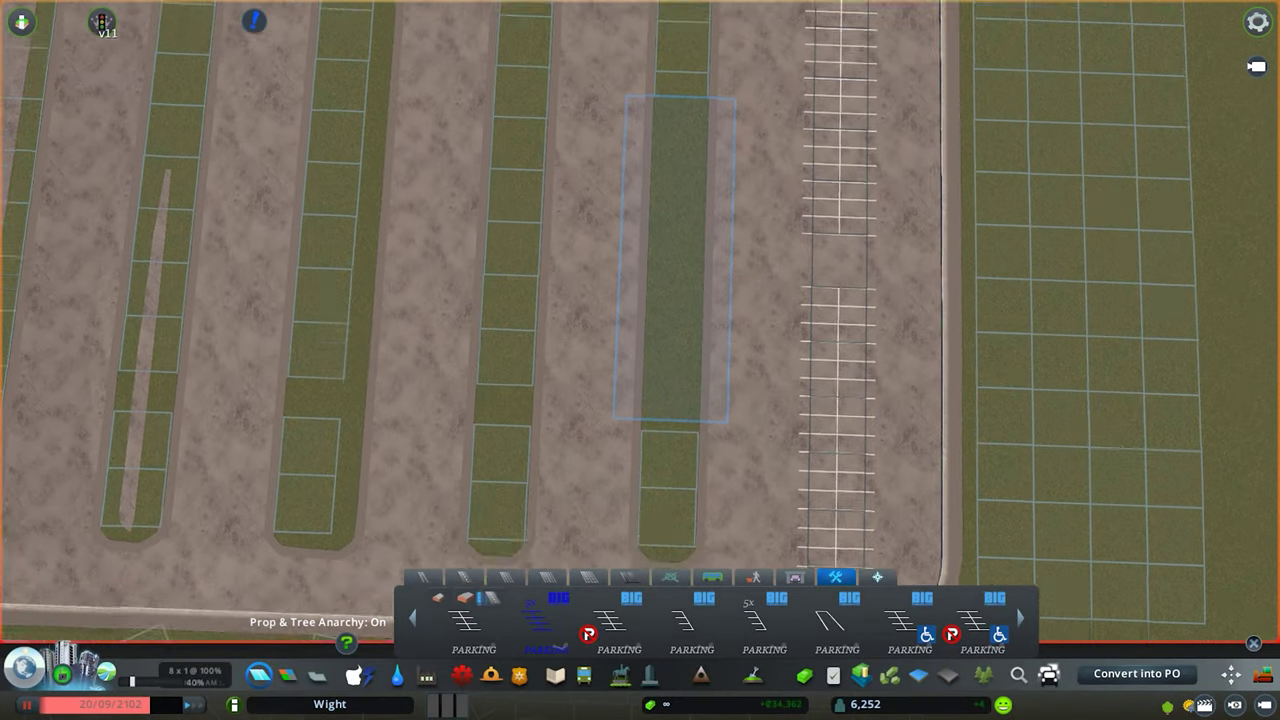
key("e")
key("w")
key("a")
left_click(682, 251)
left_click(891, 308)
key("s")
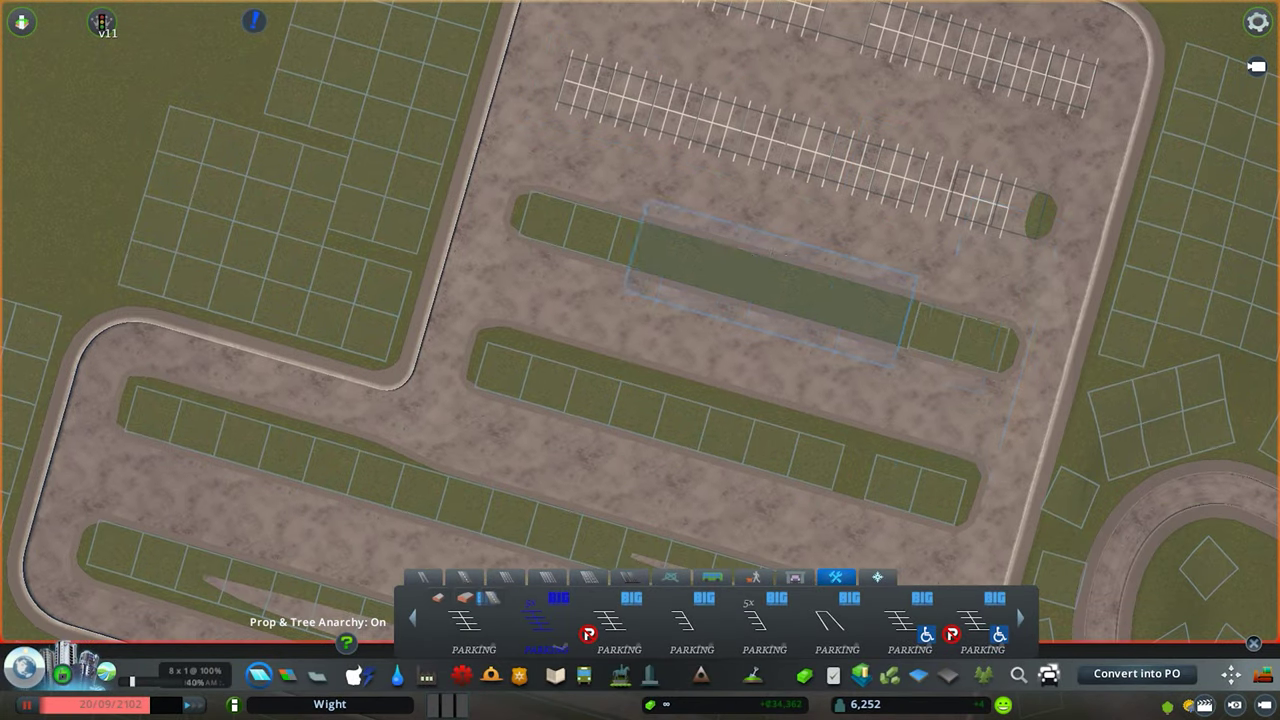
- Add a 5x parking segment to the third grass strip, and use Move It to space the segments along their rows
left_click(773, 284)
key("m")
key("w")
key("d")
left_click(1110, 643)
left_click_drag(786, 370, 830, 382)
key("d")
key("s")
left_click_drag(600, 434, 697, 437)
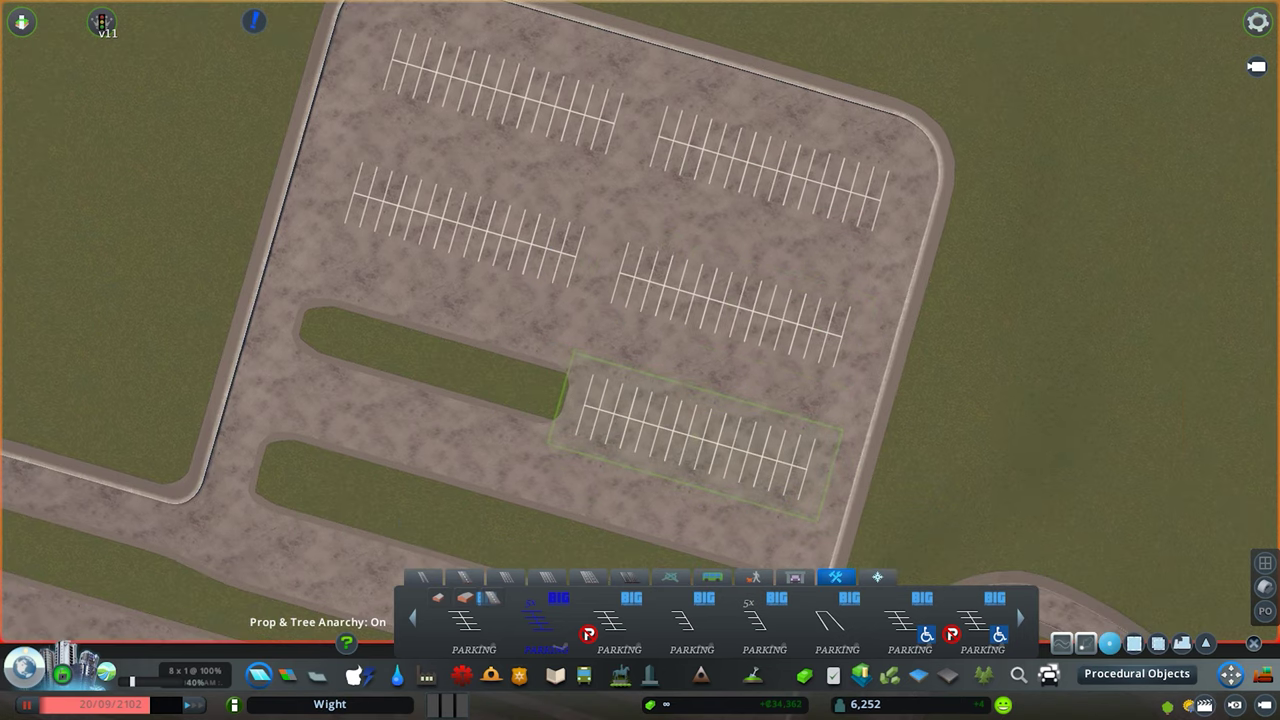
- Try a 20 m parking segment on the third strip's remaining grass and bulldoze it
key("ctrl+c")
left_click(620, 621)
scroll(620, 621, "down", 2)
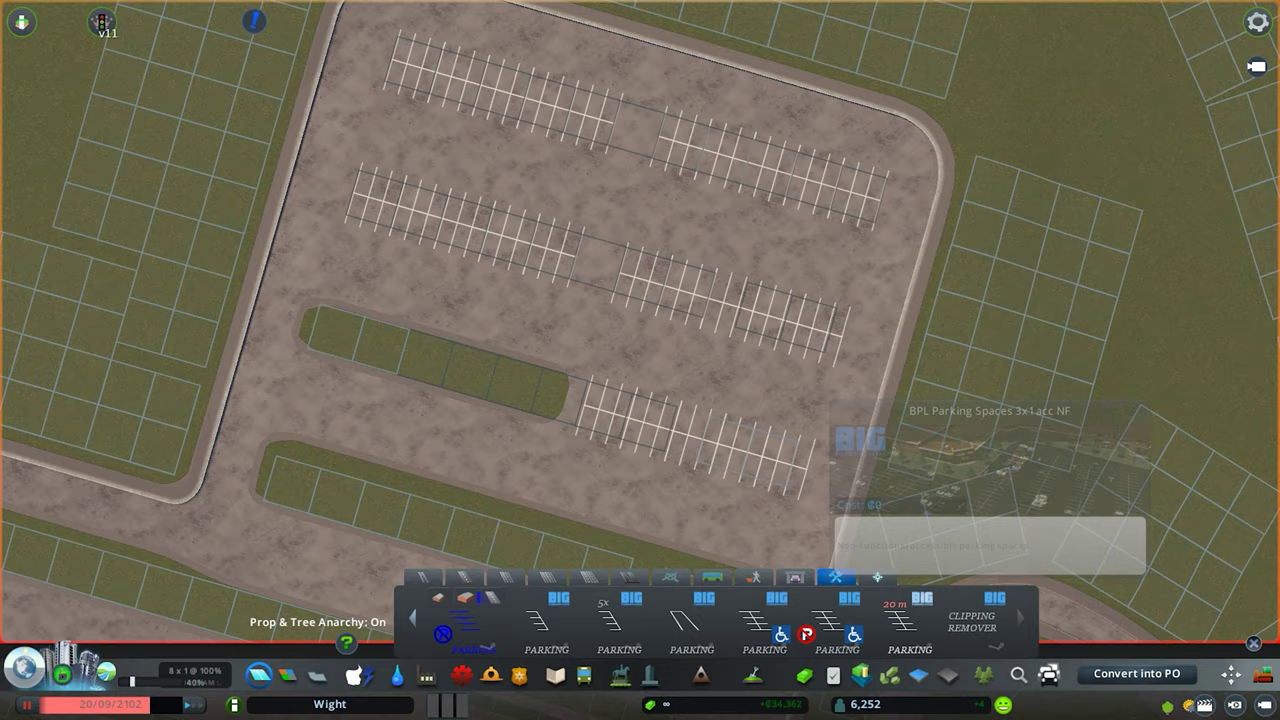
left_click(909, 621)
key("s")
left_click(519, 430)
key("b")
left_click(530, 430)
left_click(566, 420)
- Cover the third strip's remaining grass with short parking segments and slide them together with Move It into a continuous row
left_click(473, 621)
left_click(341, 225)
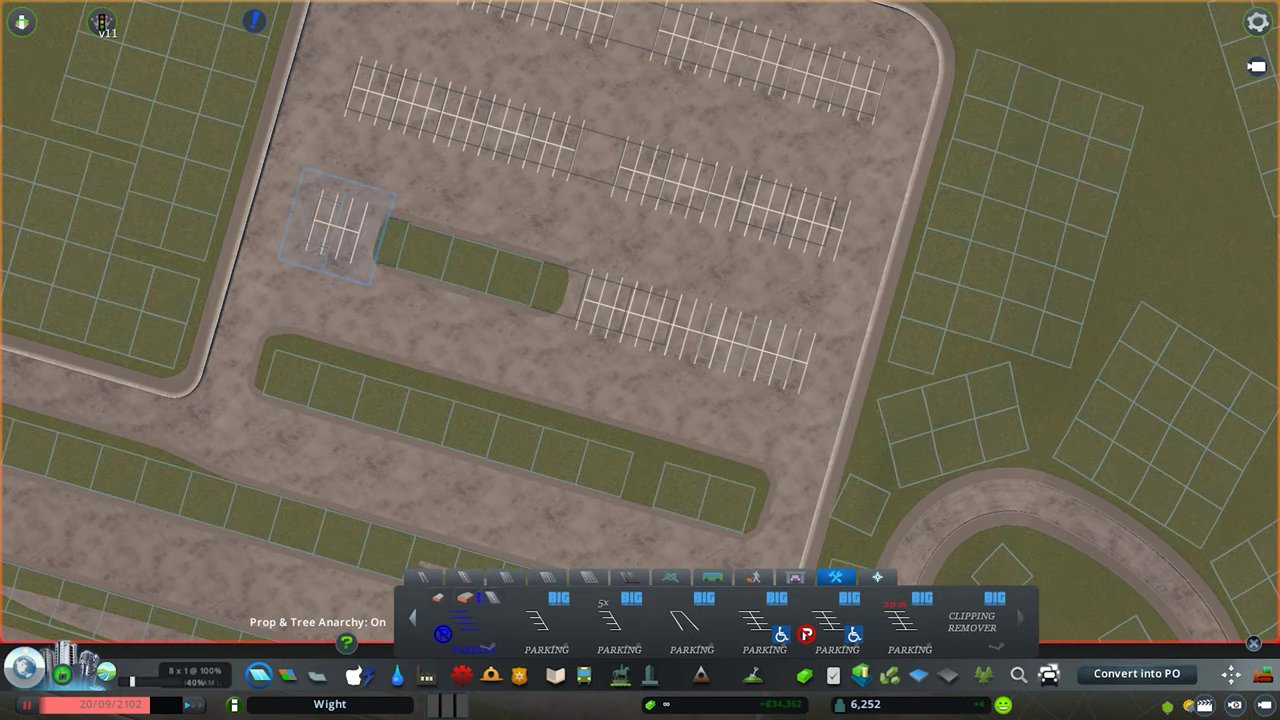
left_click(386, 238)
left_click(474, 264)
left_click(516, 277)
key("m")
scroll(500, 270, "up", 2)
left_click_drag(482, 270, 420, 252)
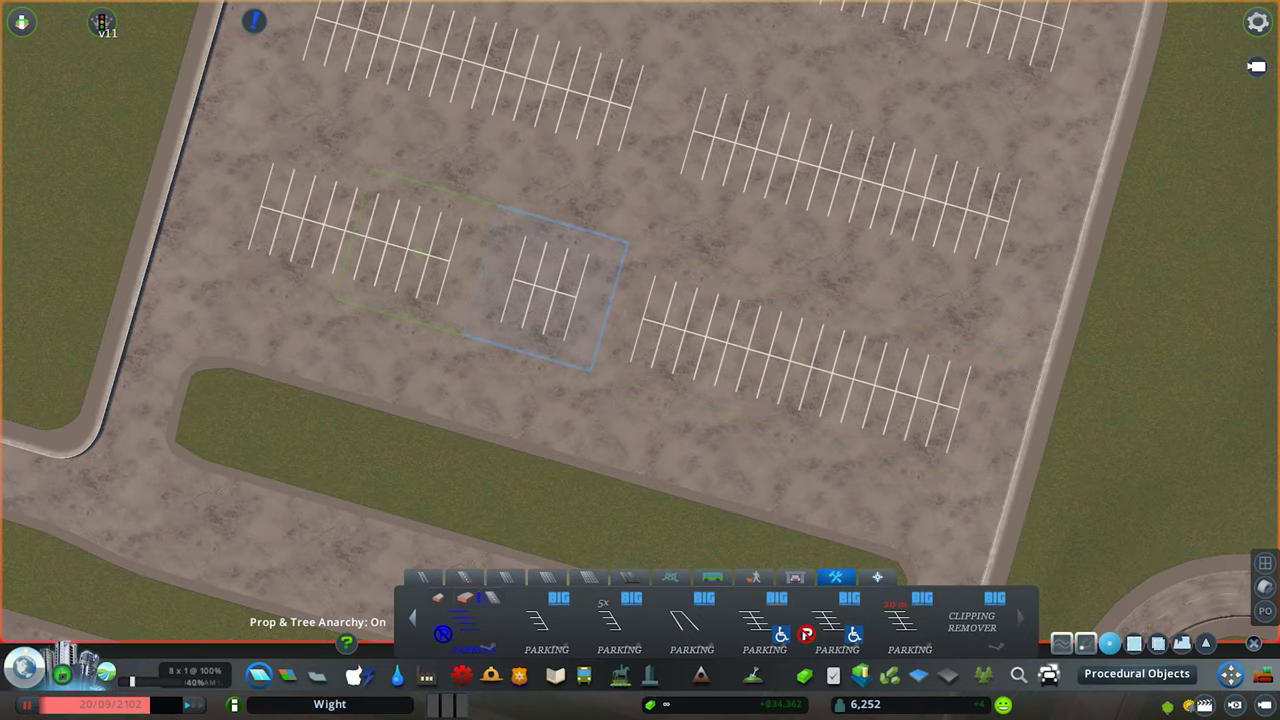
left_click_drag(545, 288, 482, 271)
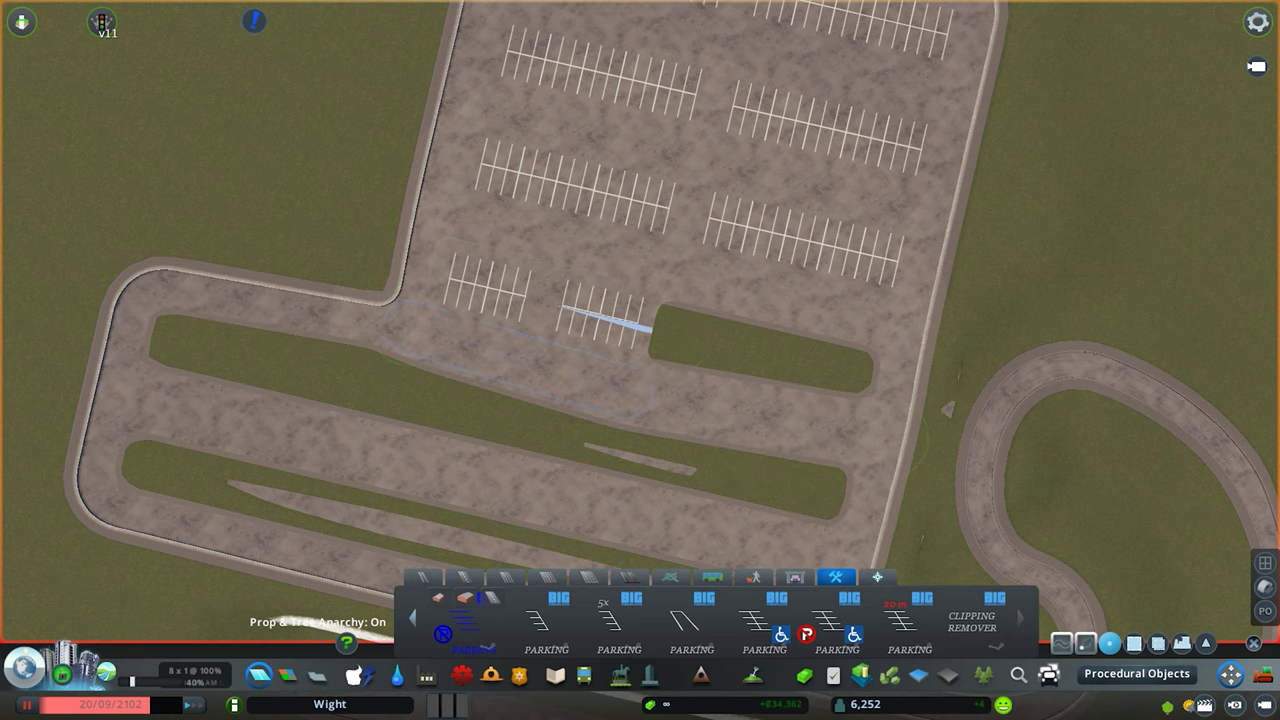
- Shift the filler road beside the fourth strip slightly with Move It to clean up its edge
left_click_drag(650, 385, 652, 376)
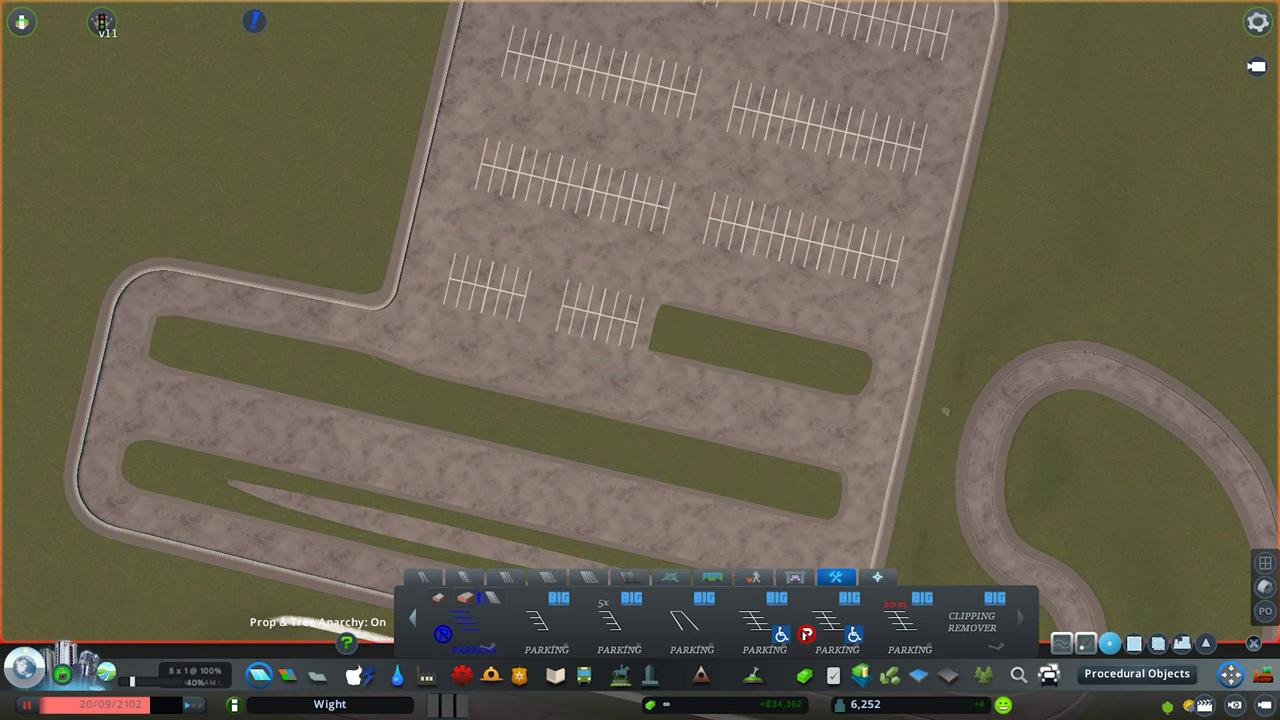
scroll(640, 360, "up", 3)
scroll(640, 360, "down", 5)
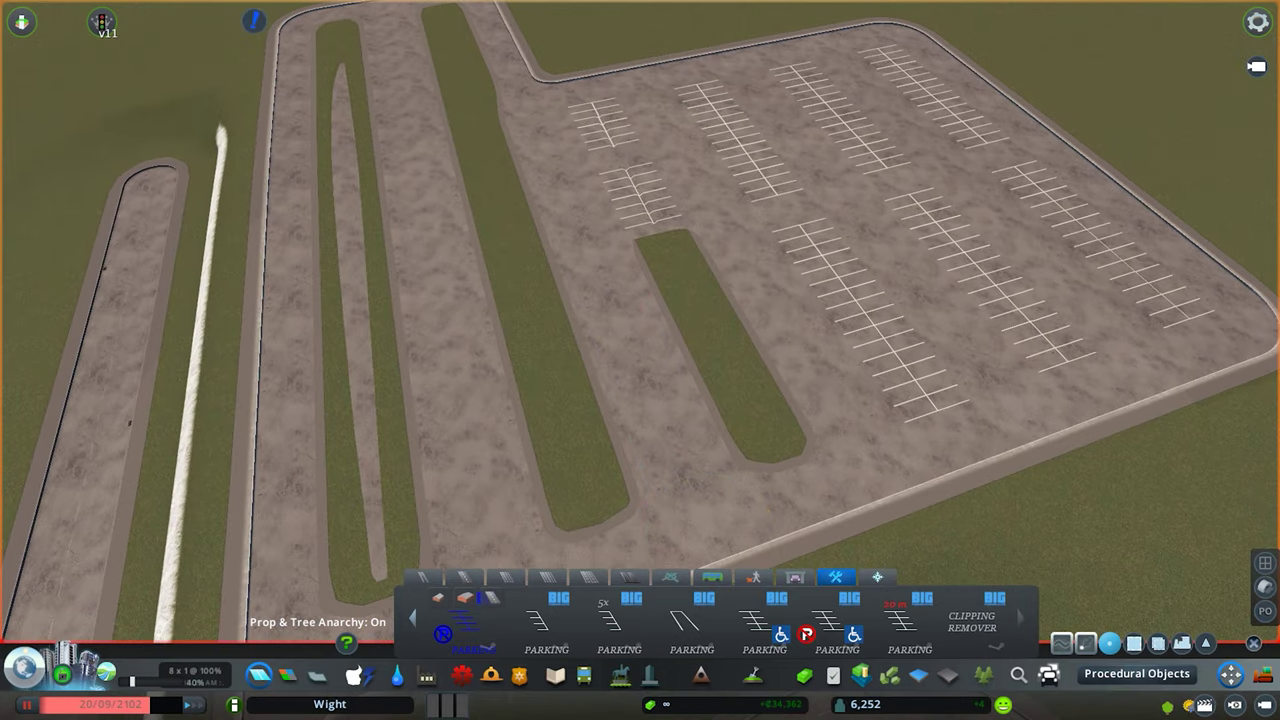
mouse_move(640, 400)
left_mouse_down()
mouse_move(766, 386)
mouse_move(800, 396)
left_mouse_up()
scroll(766, 396, "down", 4)
key("w")
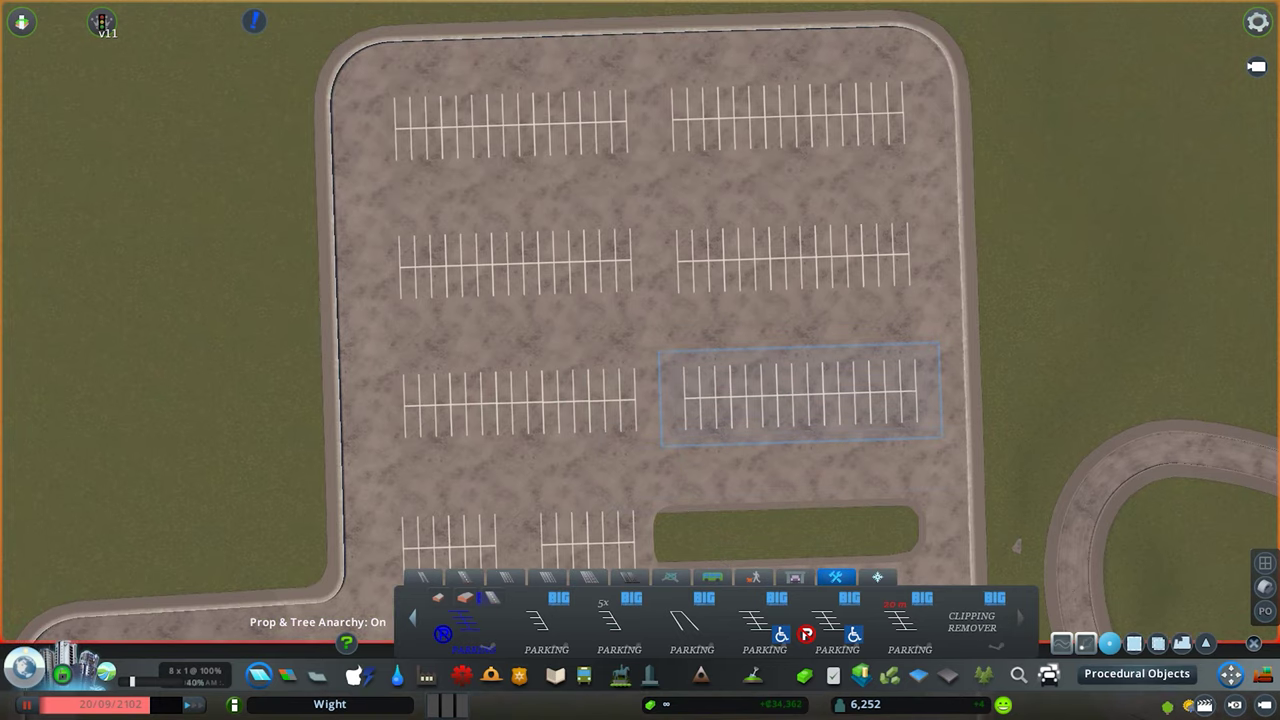
- Place a 5x parking segment on the fourth strip's remaining grass and align it with the rows above
key("s")
scroll(985, 622, "up", 2)
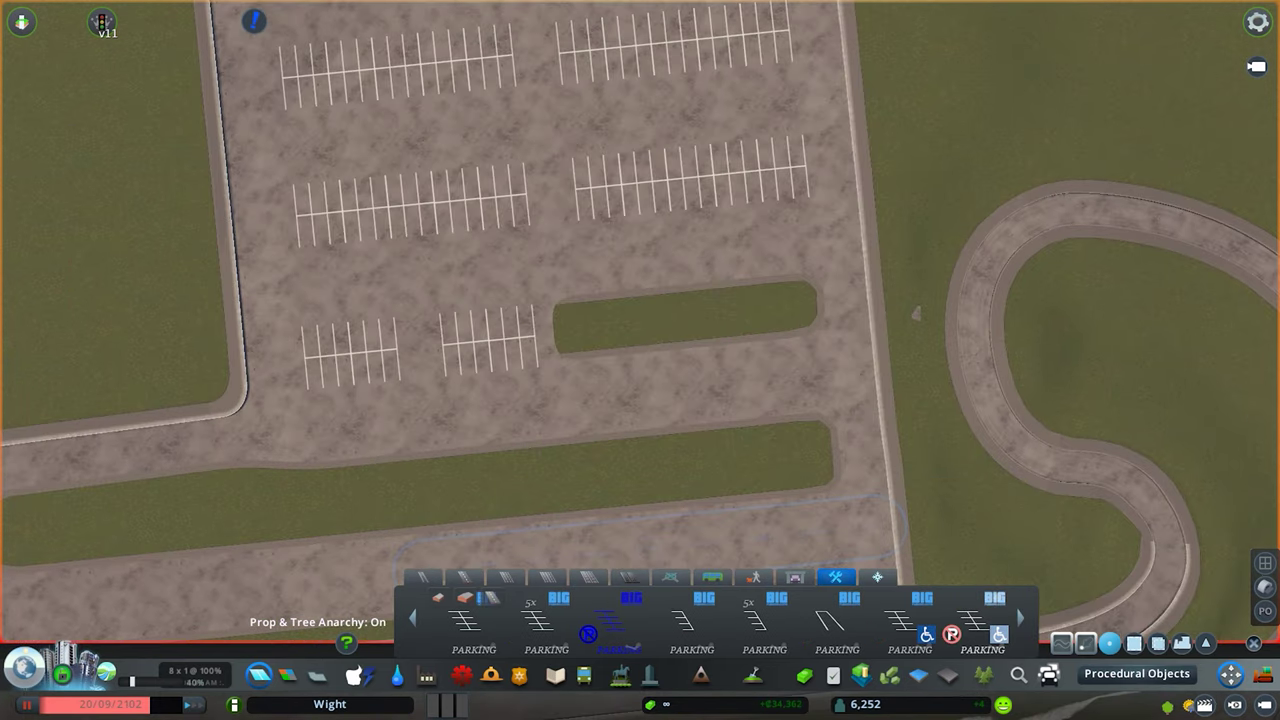
left_click(733, 634)
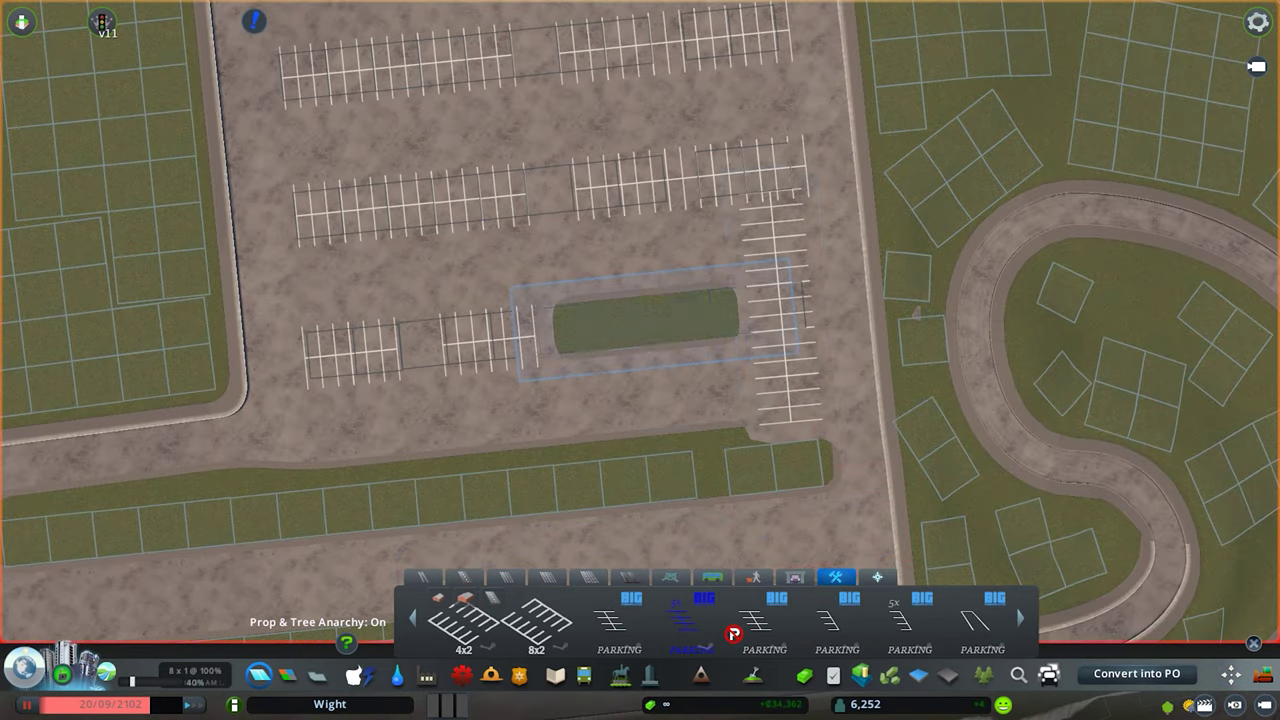
left_click(656, 320)
key("m")
key("a")
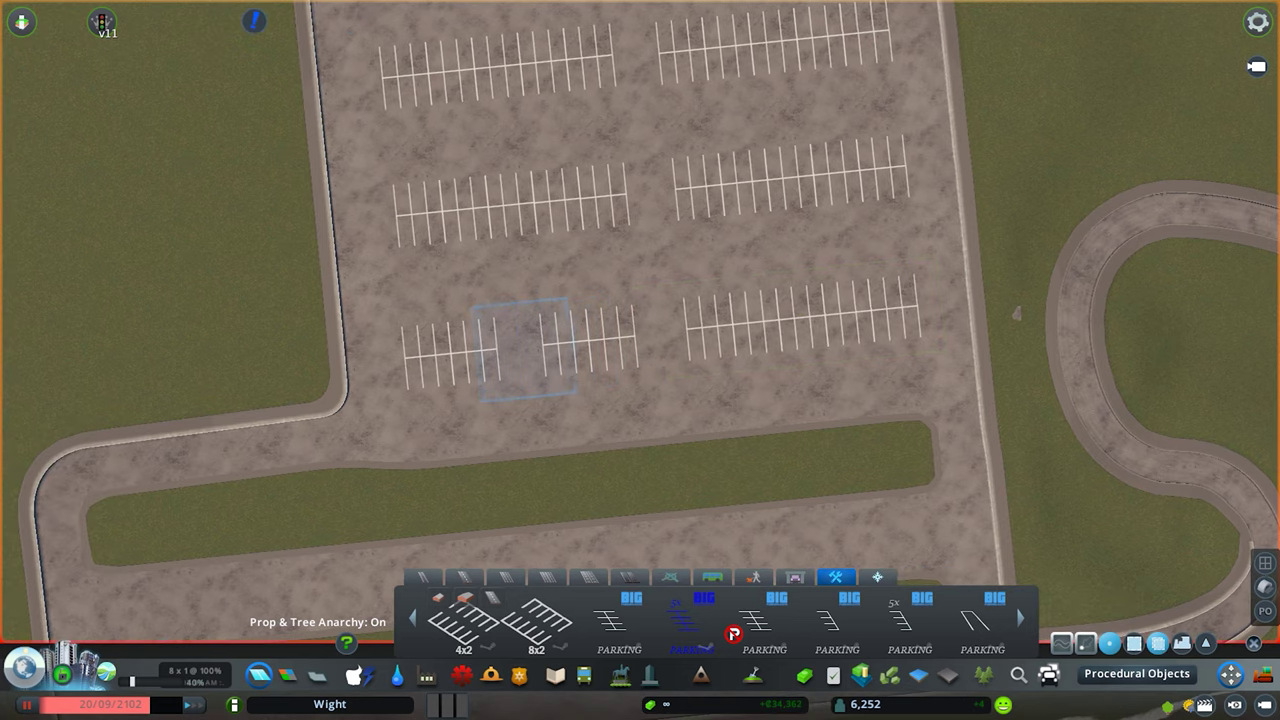
key("s")
scroll(640, 360, "down", 3)
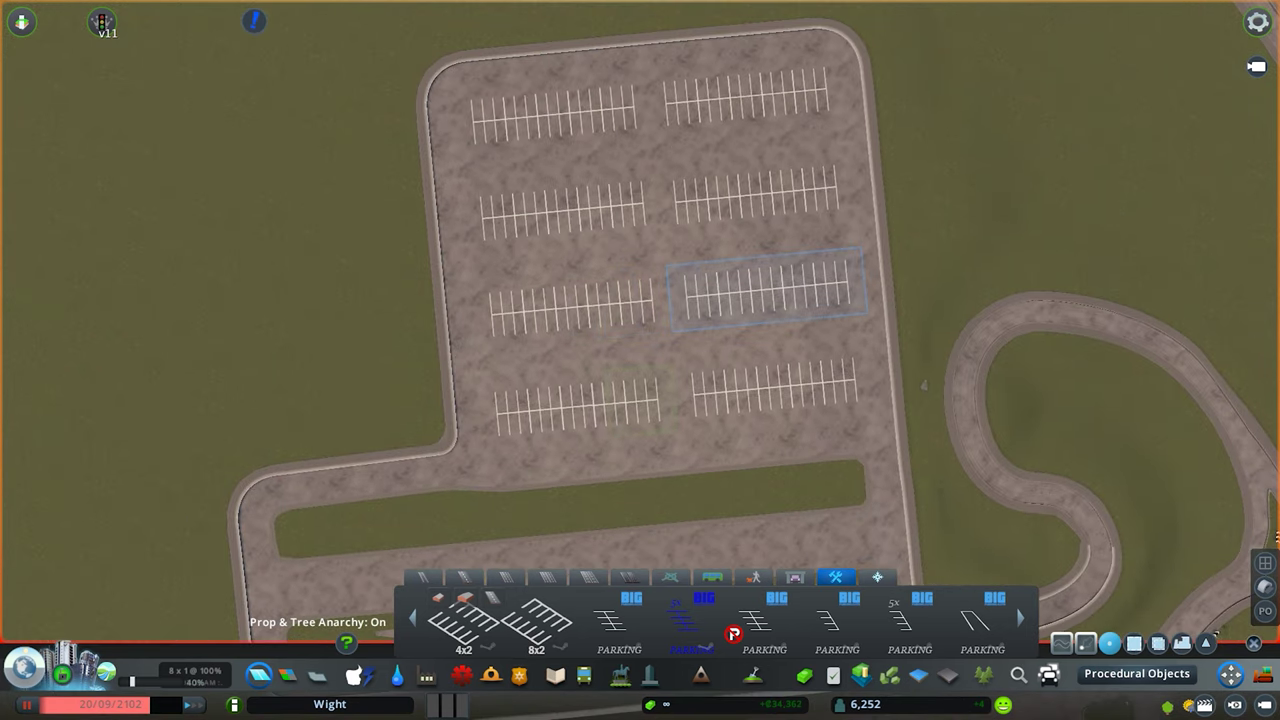
- Copy the long parking segments onto the next grass strip, below the fourth row
key("alt+c")
left_click(838, 434)
key("s")
key("d")
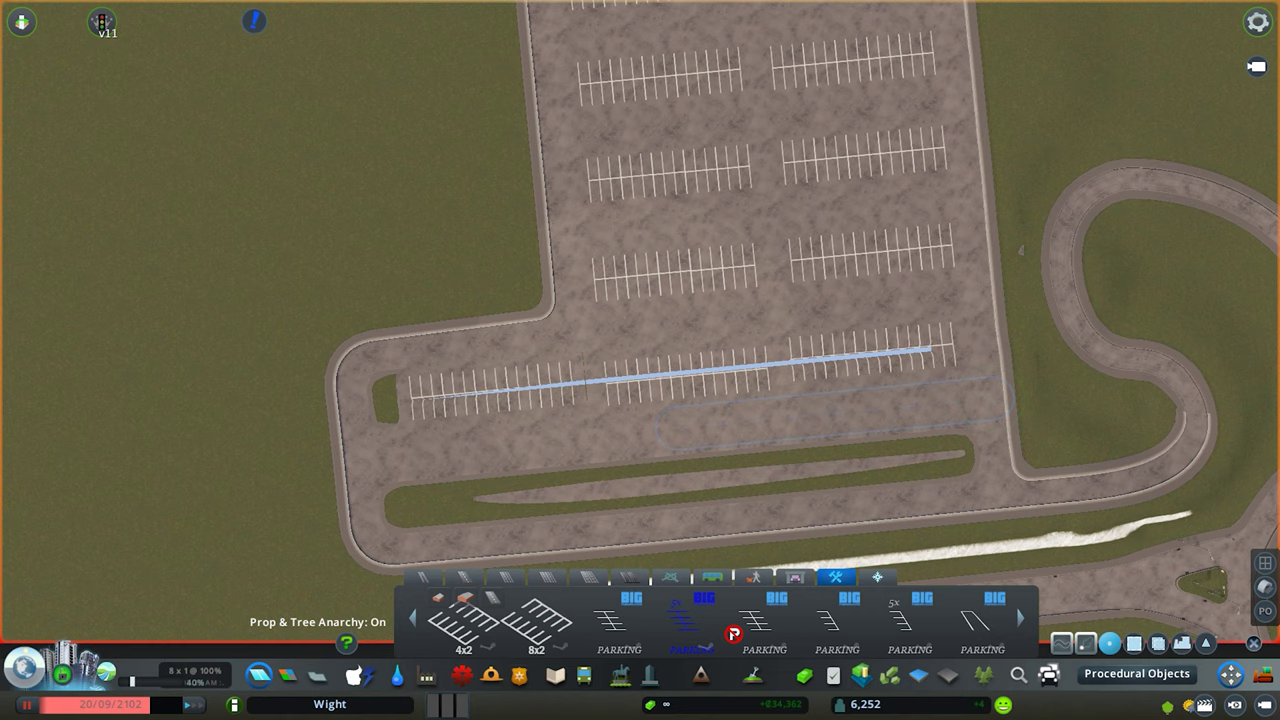
- Slide the fifth strip's long parking segments together with Move It so they form one continuous row
scroll(733, 634, "up", 3)
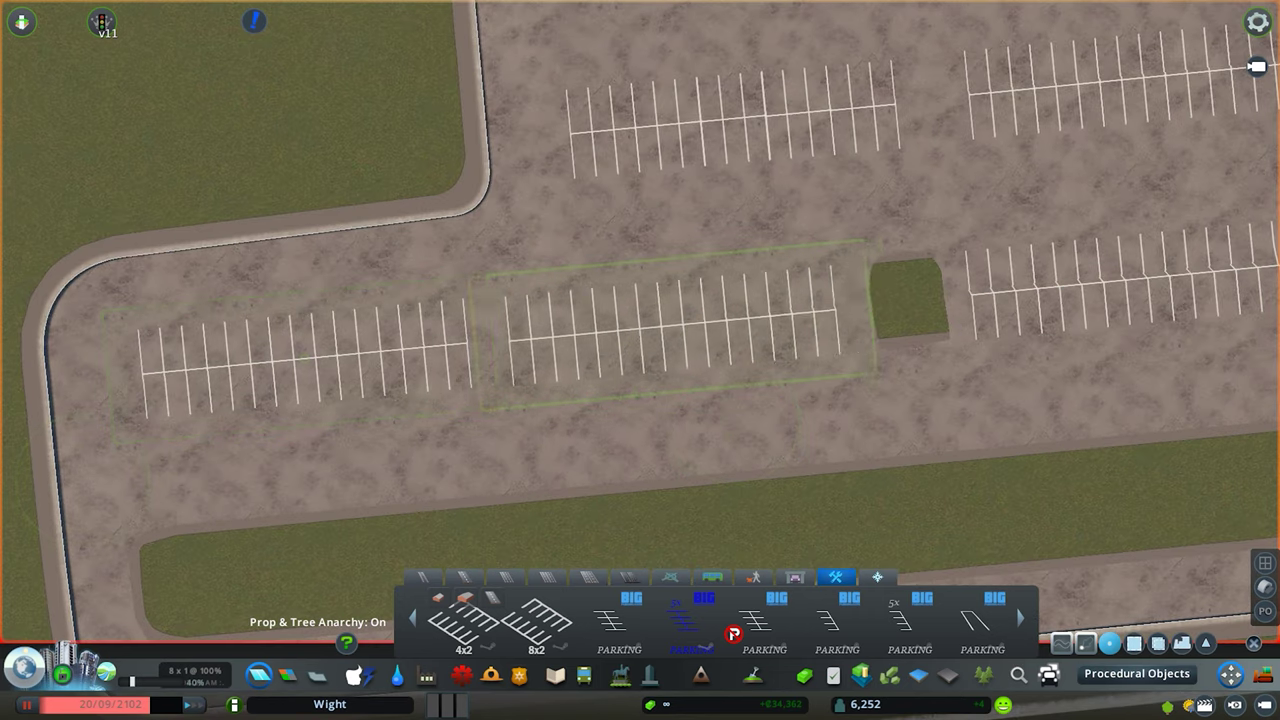
left_click_drag(675, 325, 638, 328)
scroll(640, 328, "down", 3)
key("d")
left_click_drag(826, 302, 712, 312)
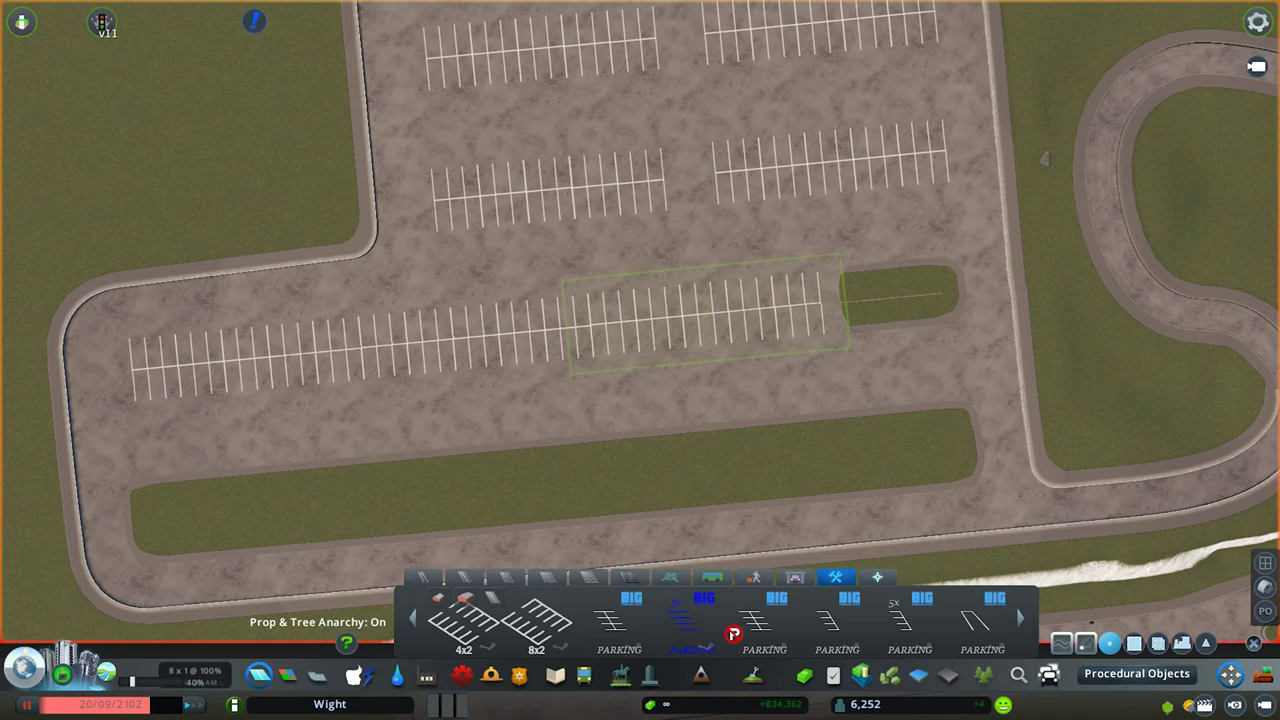
scroll(640, 340, "down", 3)
scroll(640, 340, "up", 5)
- Add a short parking segment at the fifth strip's free end, and reposition it and the neighbouring long segment with Move It
left_click(555, 345)
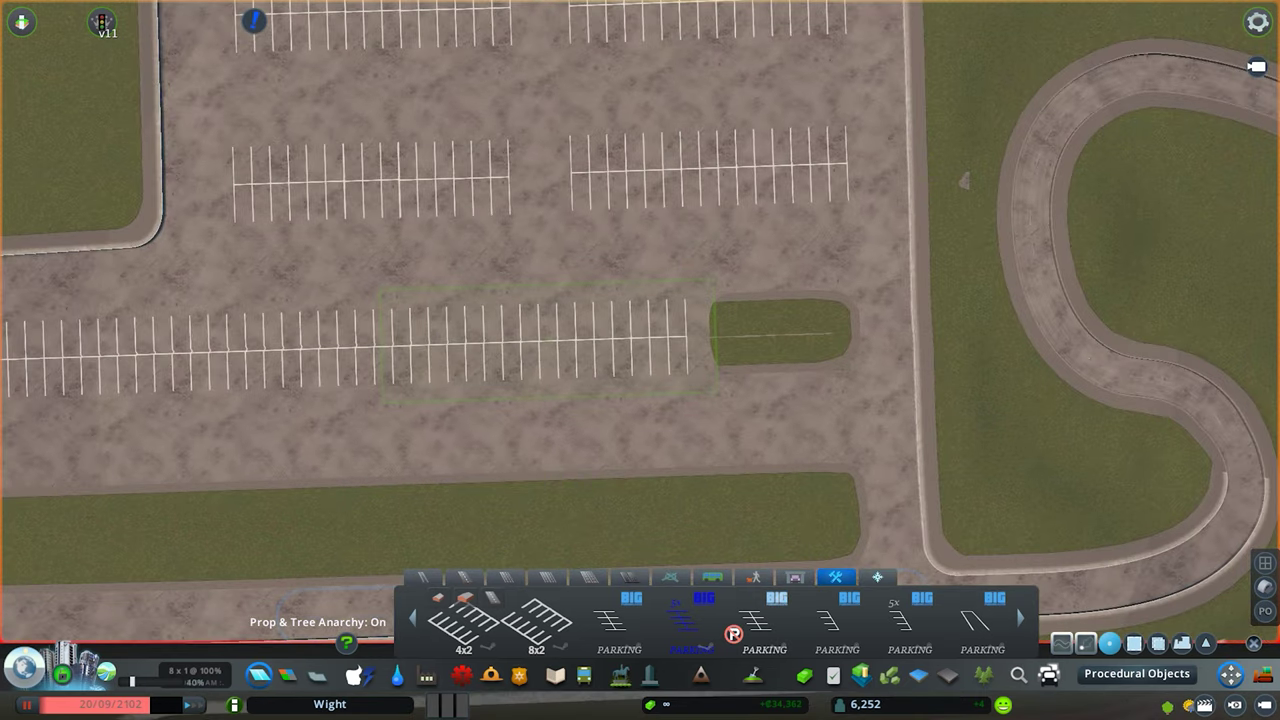
left_click(619, 624)
left_click(808, 333)
left_click(1231, 675)
scroll(733, 634, "up", 3)
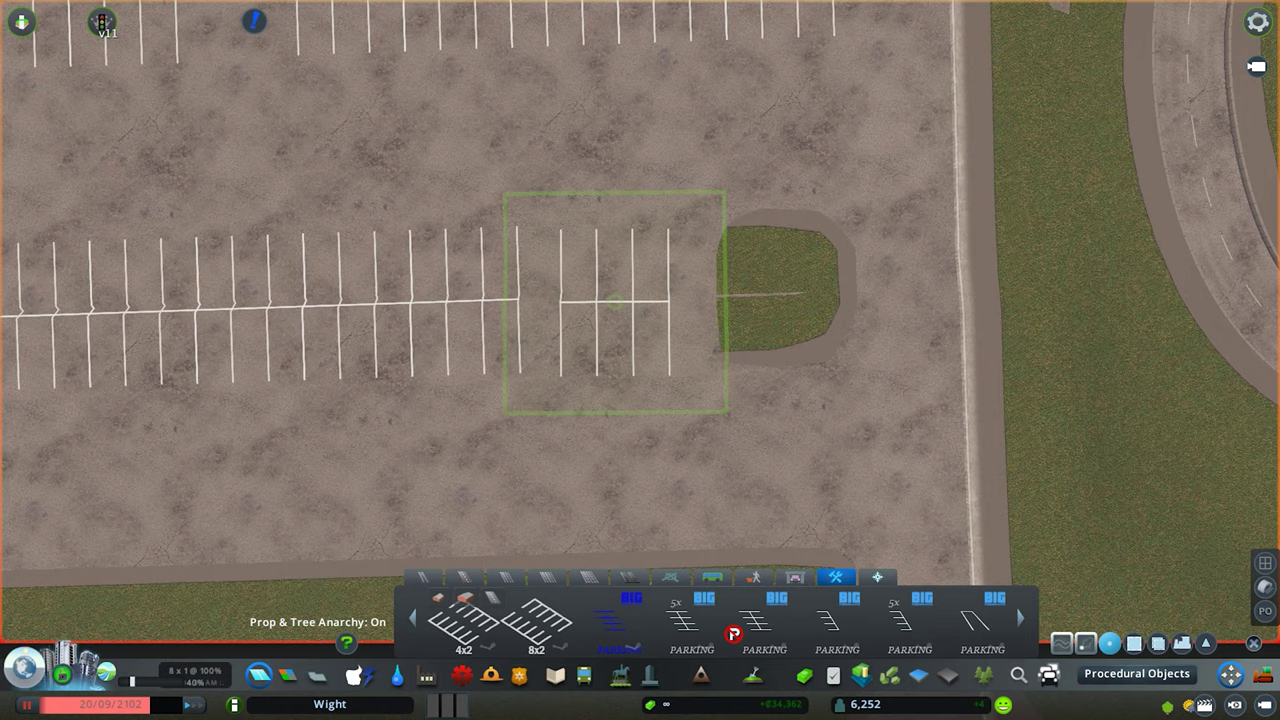
left_click_drag(573, 297, 768, 294)
scroll(600, 330, "down", 3)
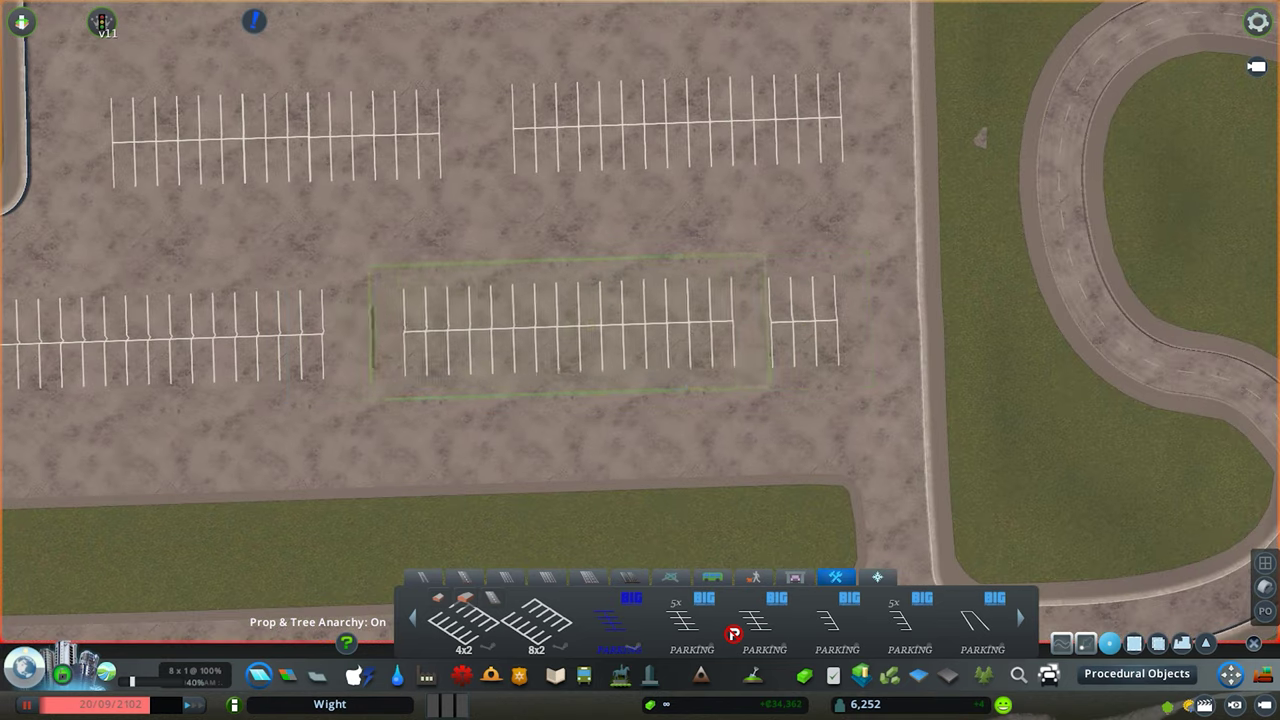
left_click_drag(607, 328, 500, 420)
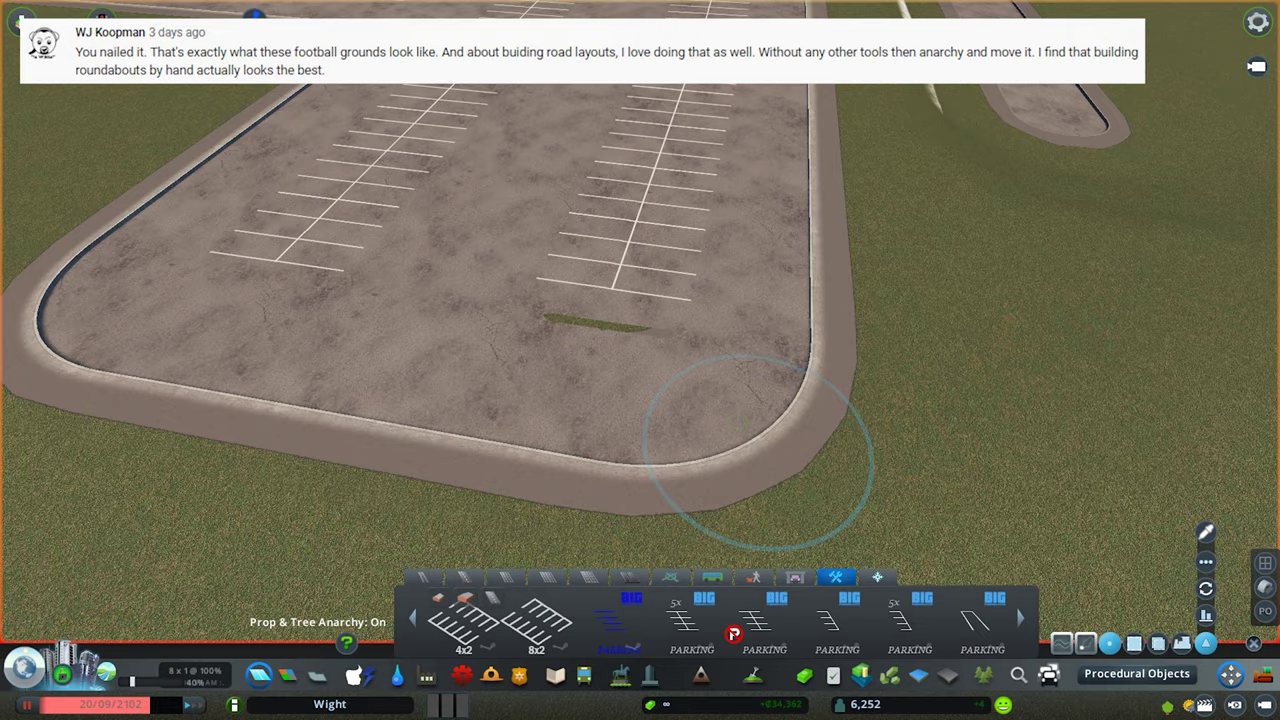
- Select a parking segment in the lot's edge row, and open the asset search
key("w")
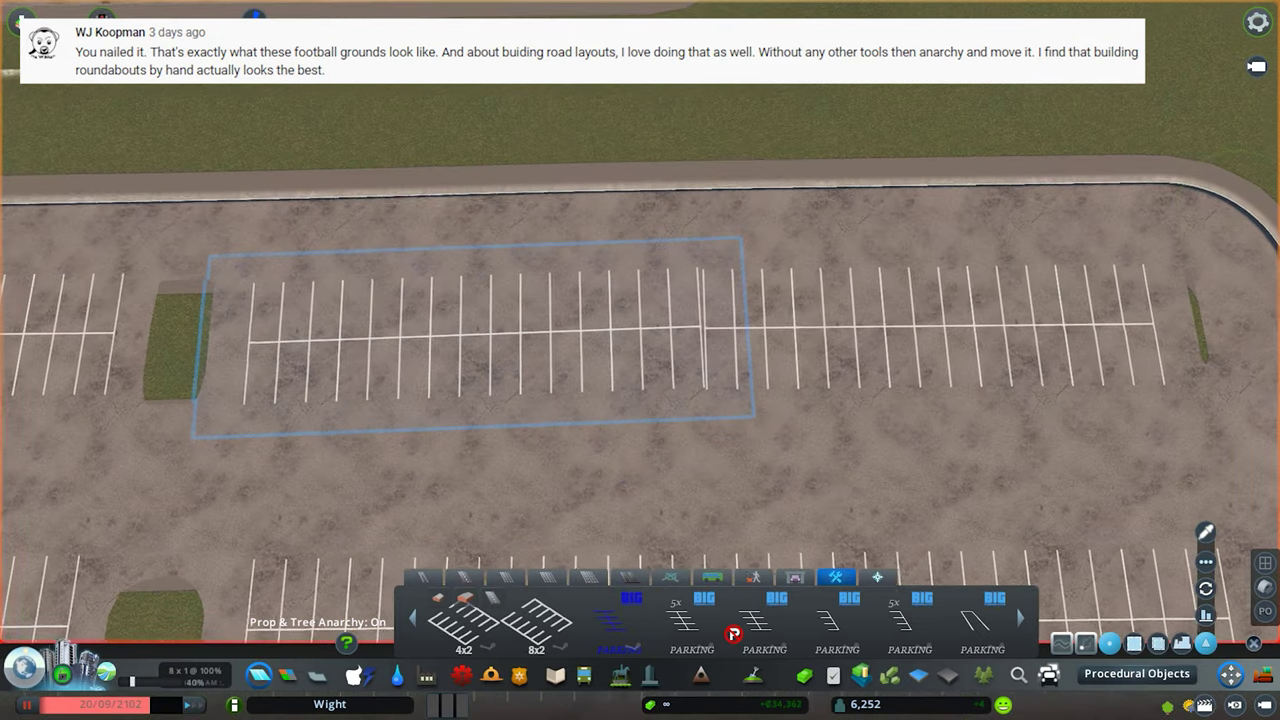
left_click(938, 328)
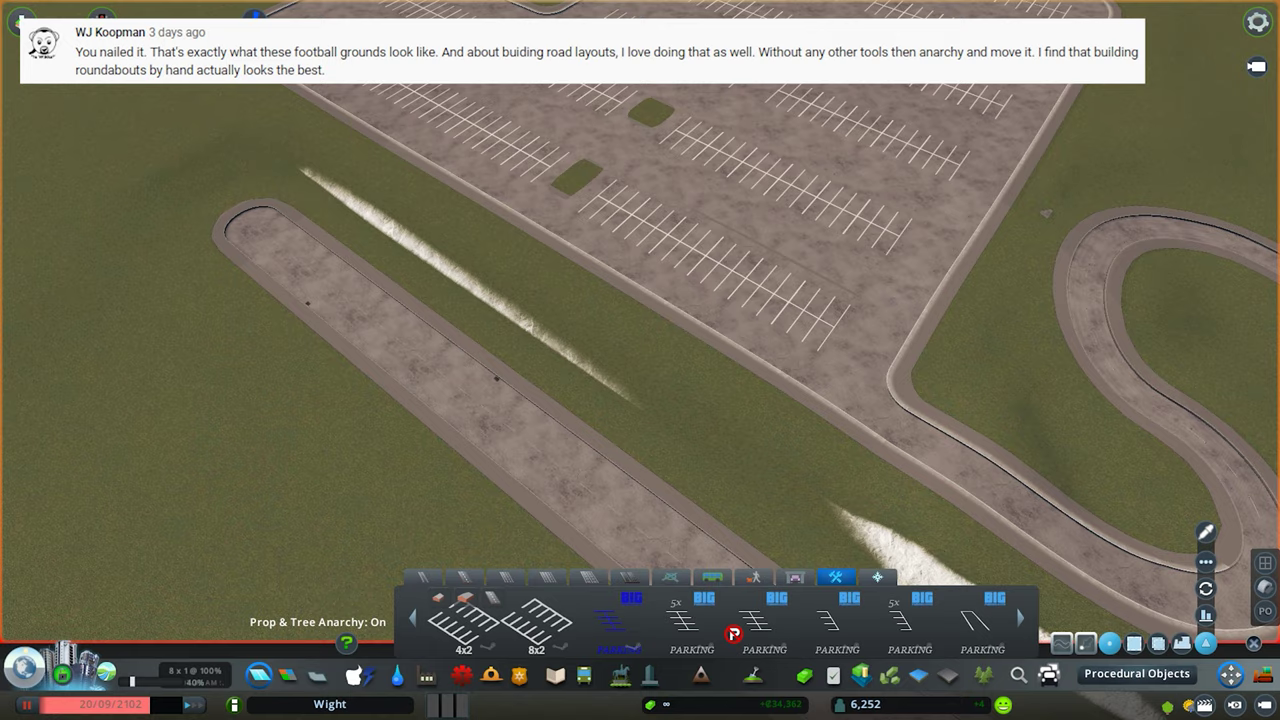
key("ctrl+f")
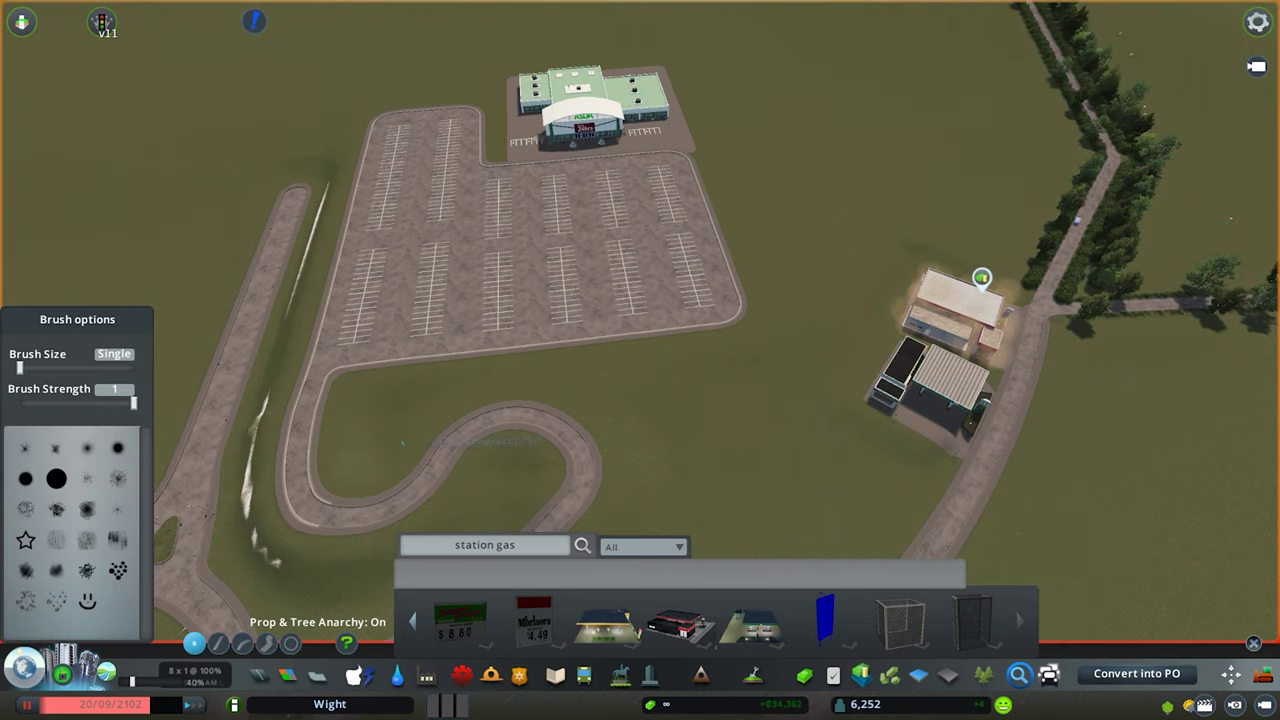
- Add a fuel price sign beside the curved access road, and bulldoze the surplus station building by the main road
scroll(900, 622, "up", 5)
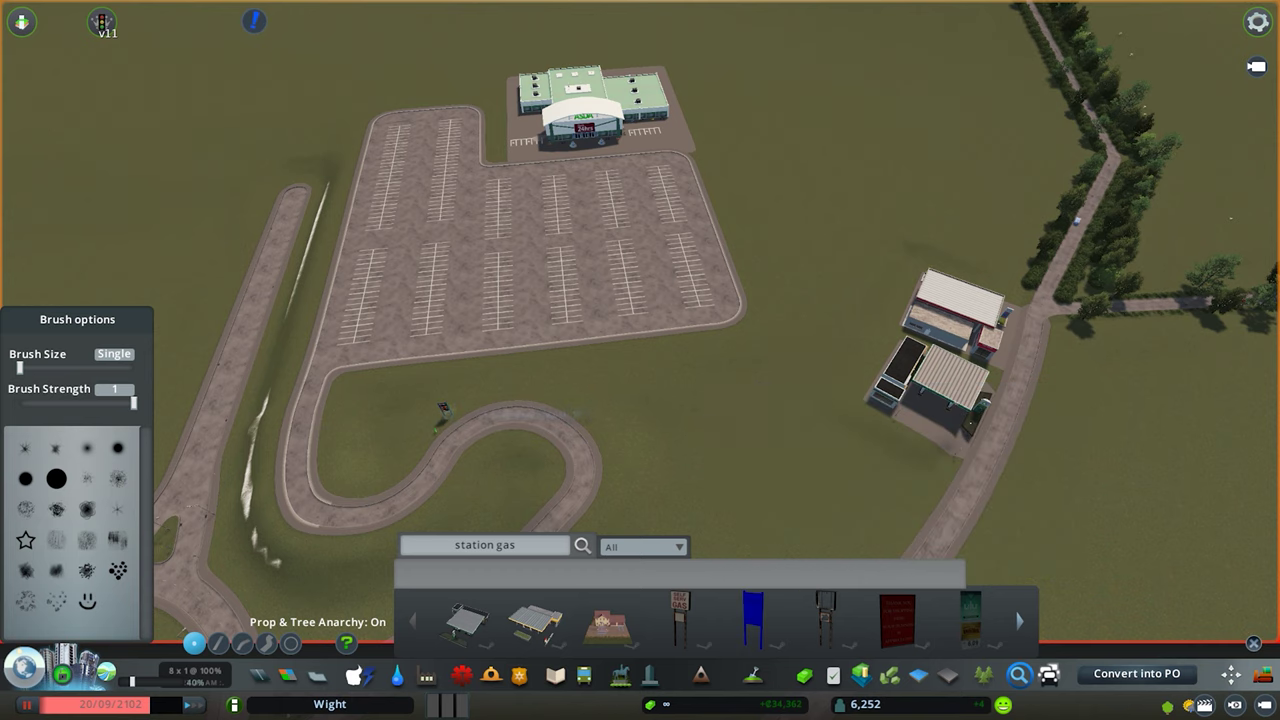
scroll(825, 622, "down", 5)
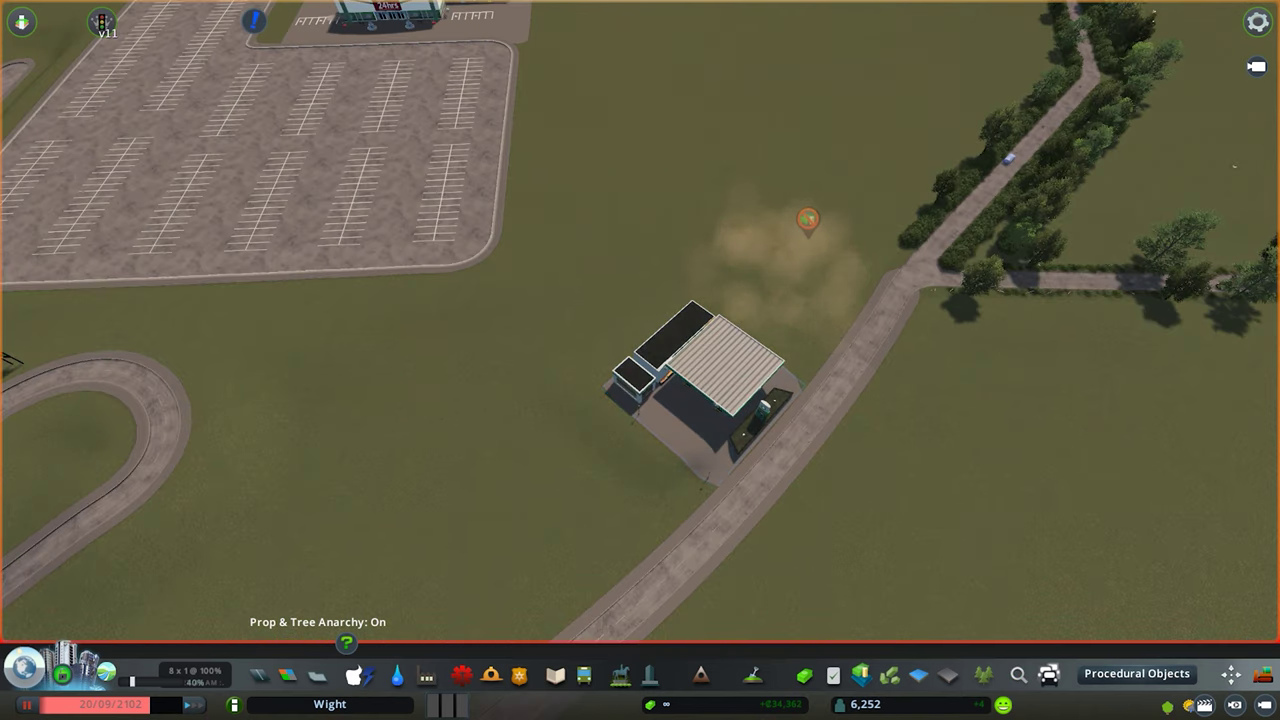
- Move the BP petrol station beside the outer bend of the curved access road, and match its height to the road with Move It
scroll(700, 320, "up", 5)
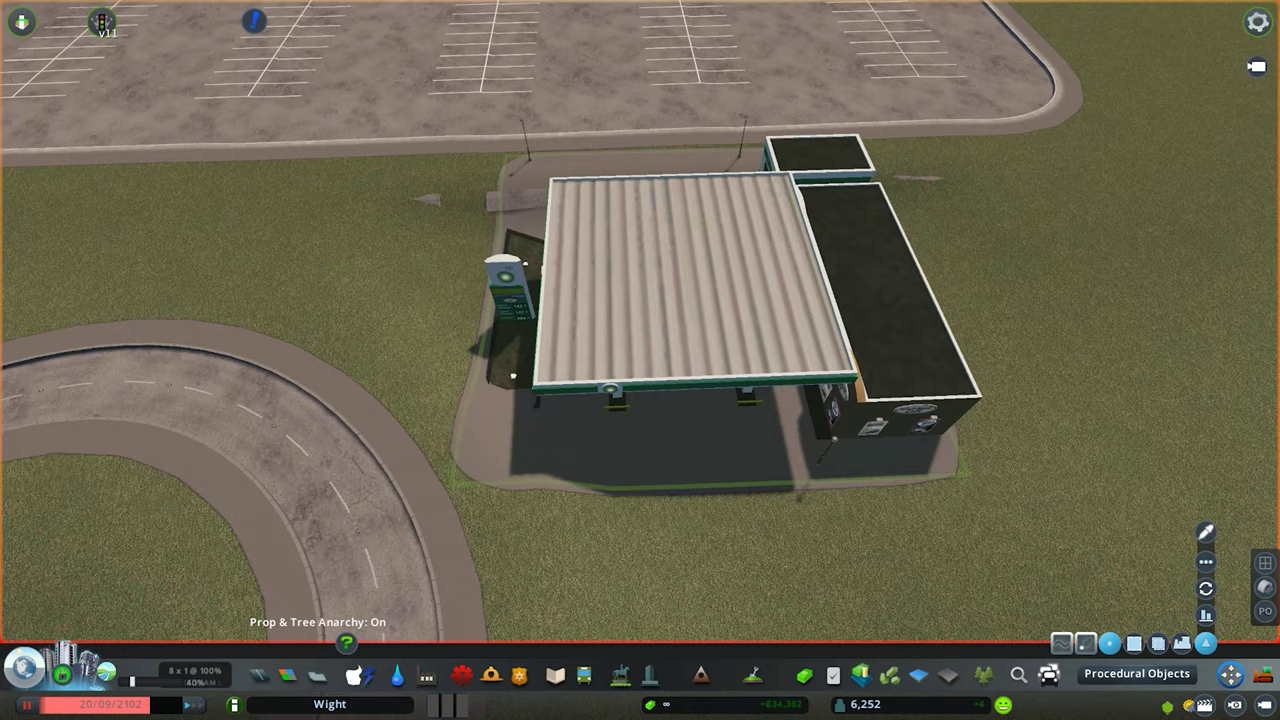
scroll(700, 320, "down", 5)
left_click(1205, 614)
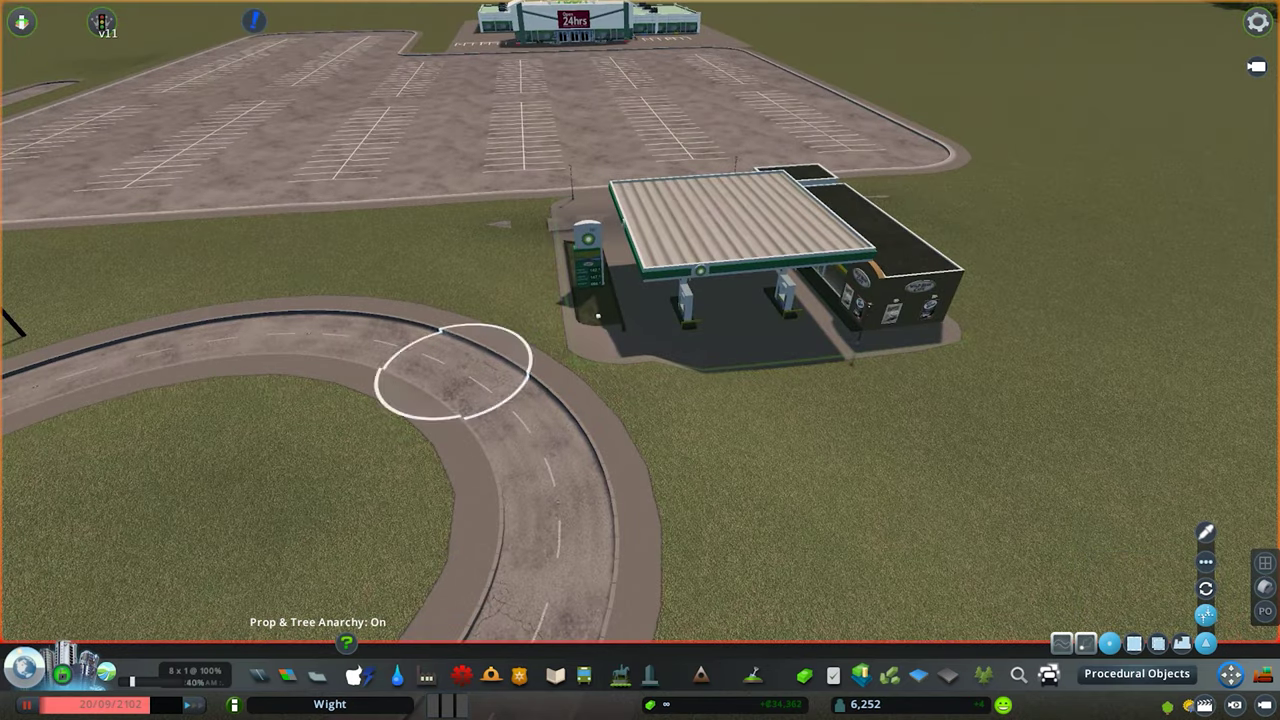
left_click(453, 371)
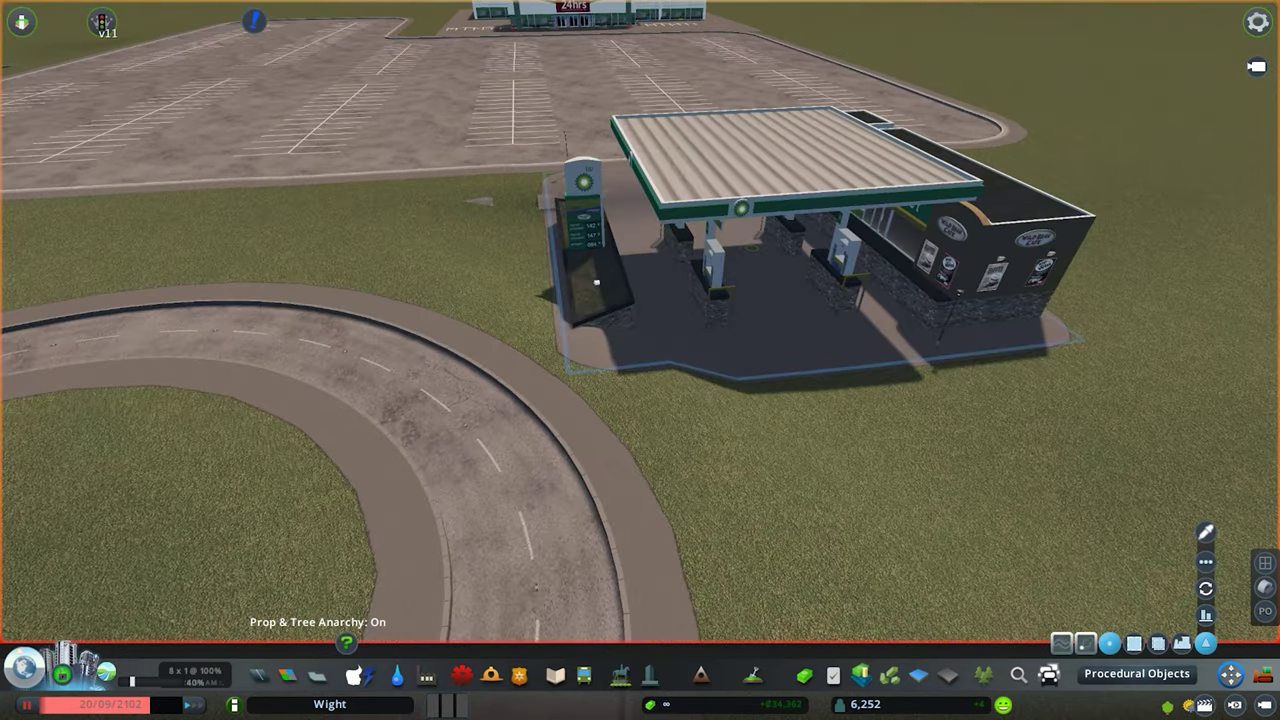
scroll(700, 320, "down", 3)
scroll(612, 334, "down", 1)
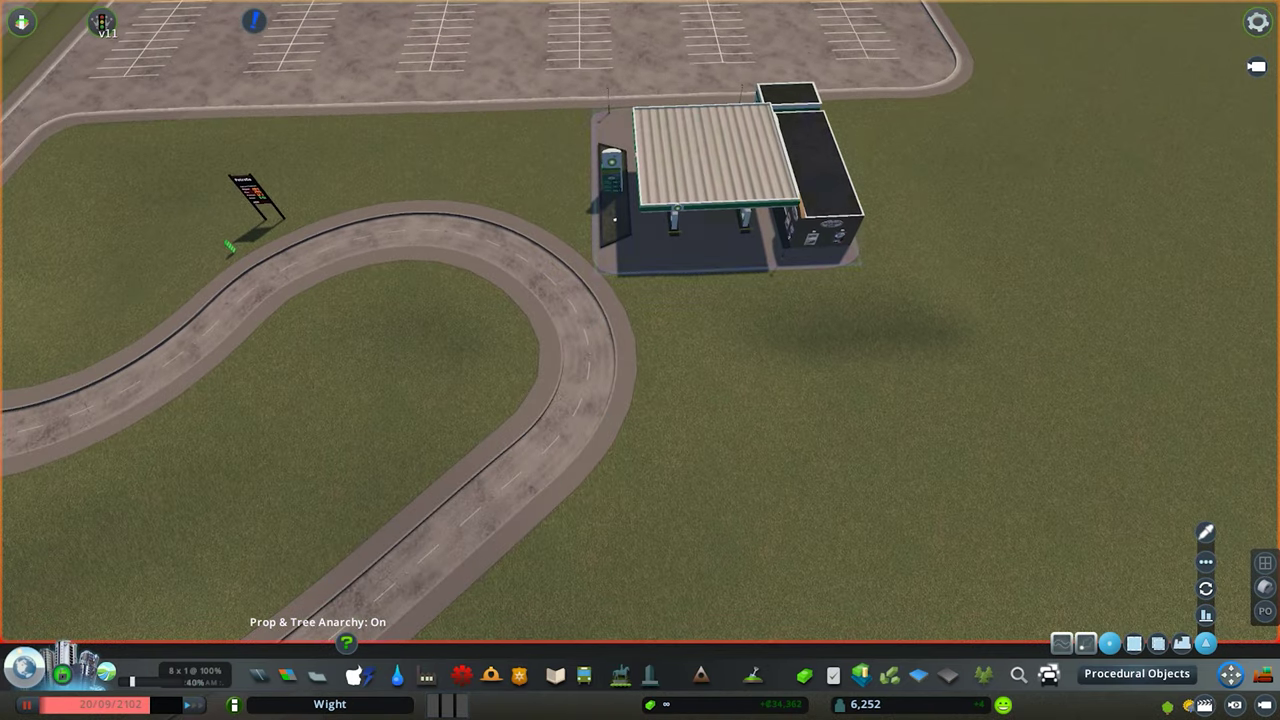
scroll(612, 334, "up", 4)
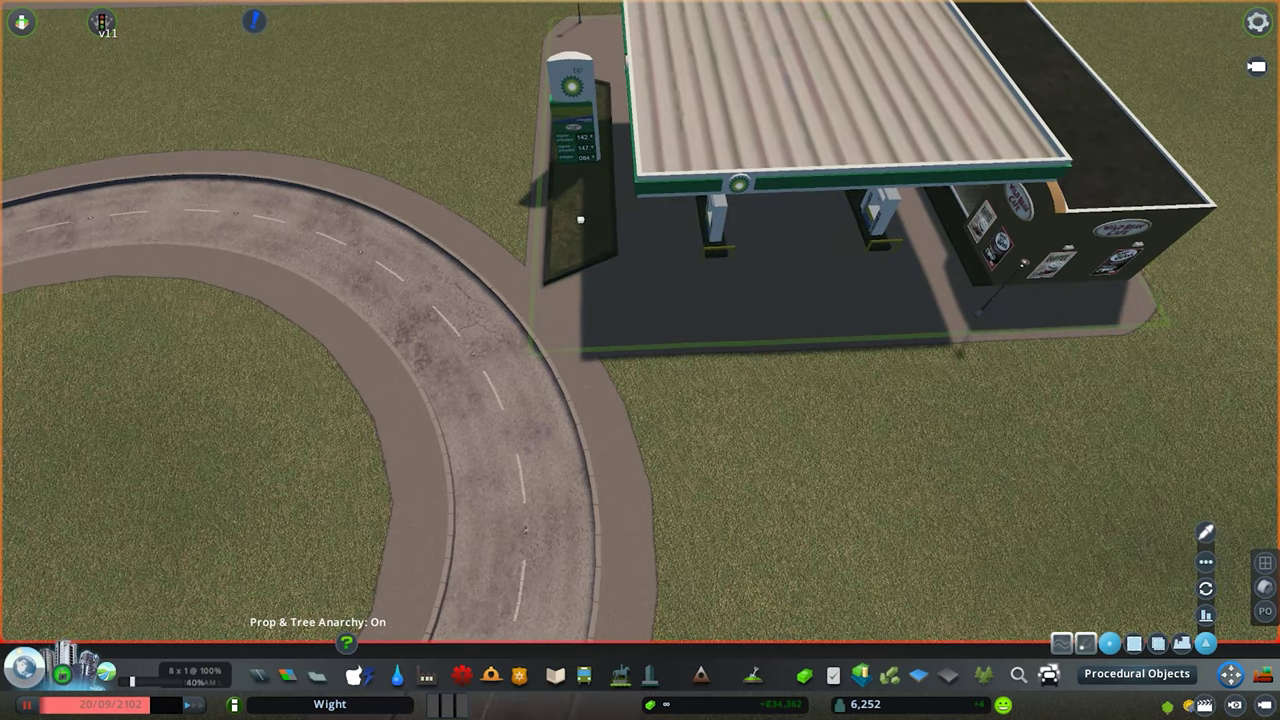
scroll(612, 334, "down", 3)
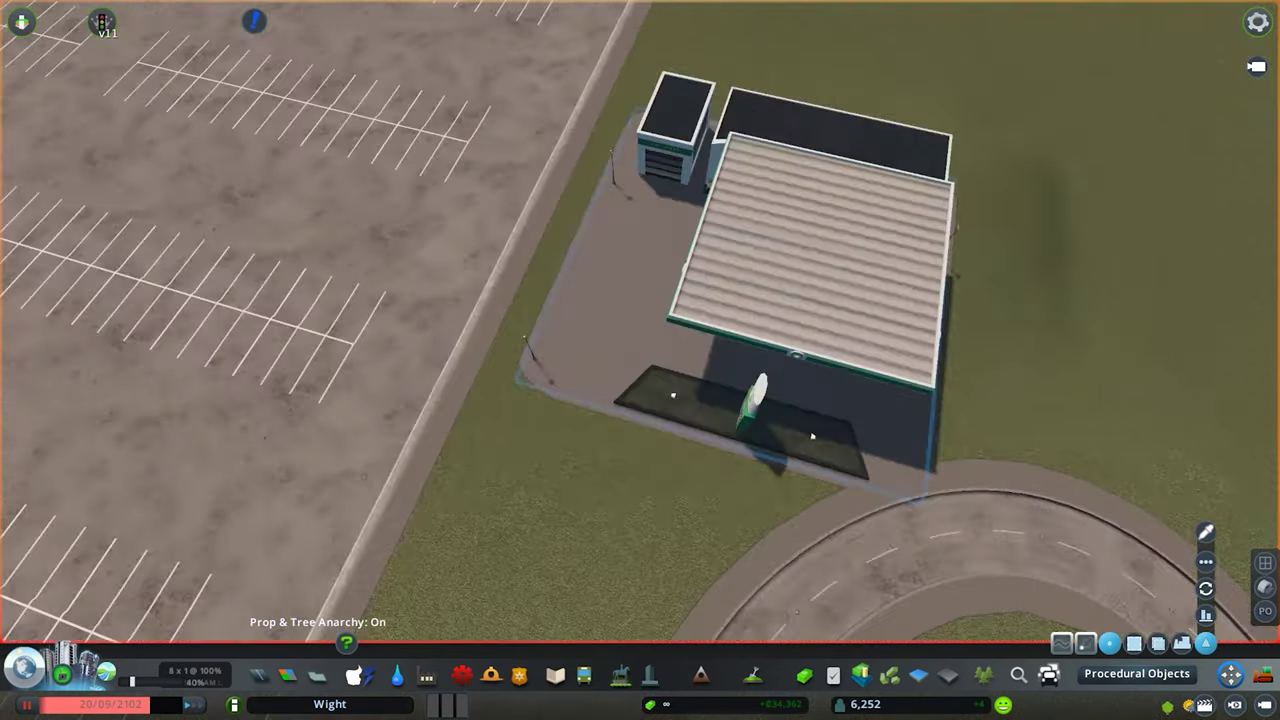
- Draw a short straight access road from the bend along the petrol station forecourt's near edge
left_click(259, 675)
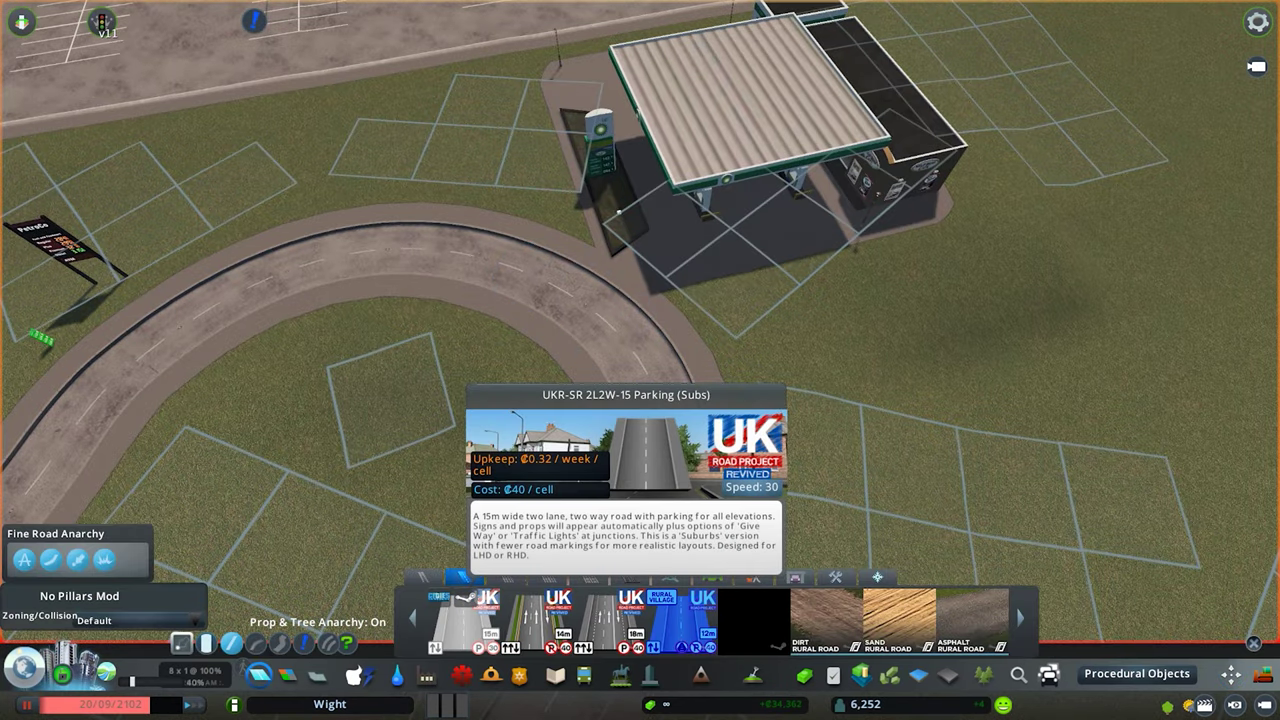
left_click(423, 577)
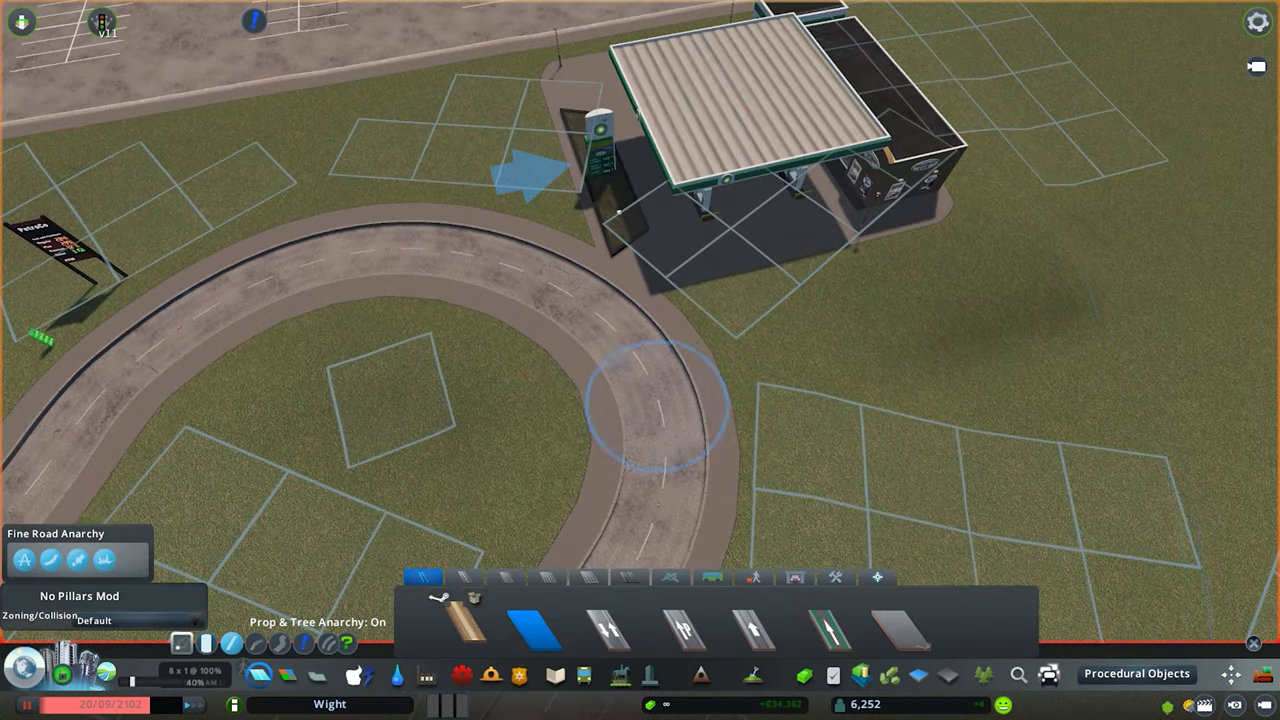
left_click(638, 326)
left_click(905, 290)
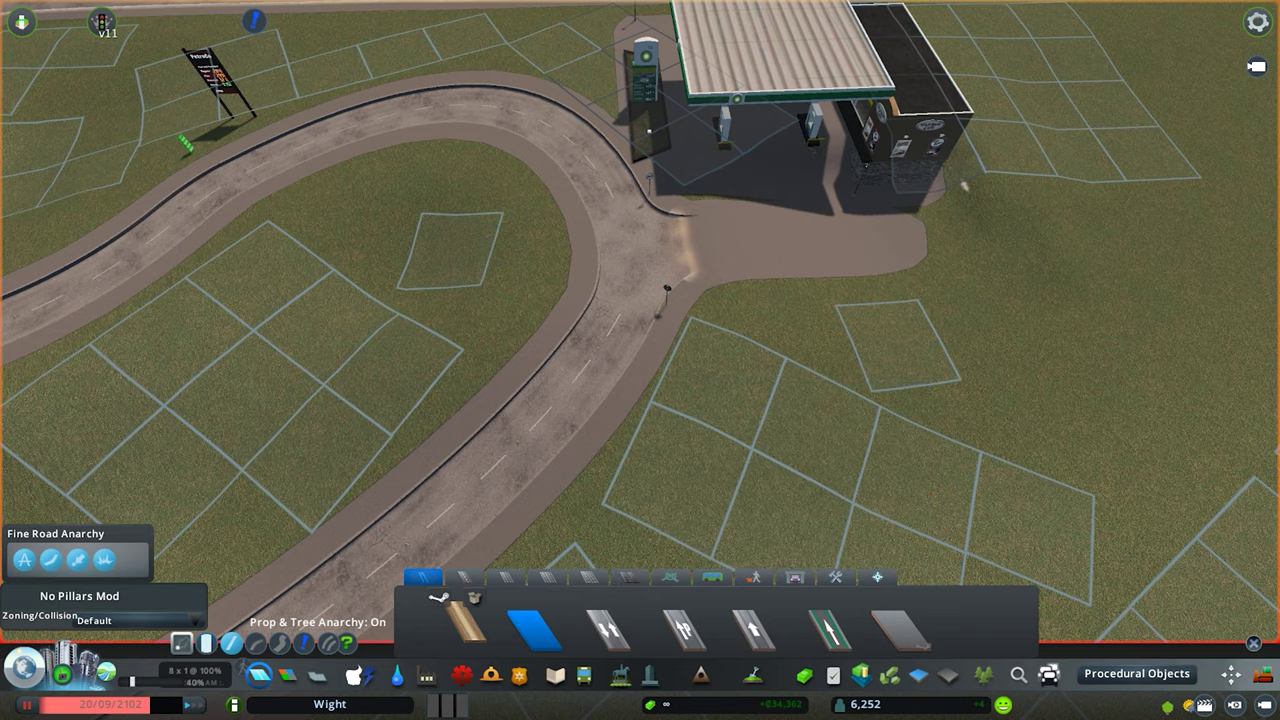
left_click(463, 577)
scroll(755, 240, "up", 2)
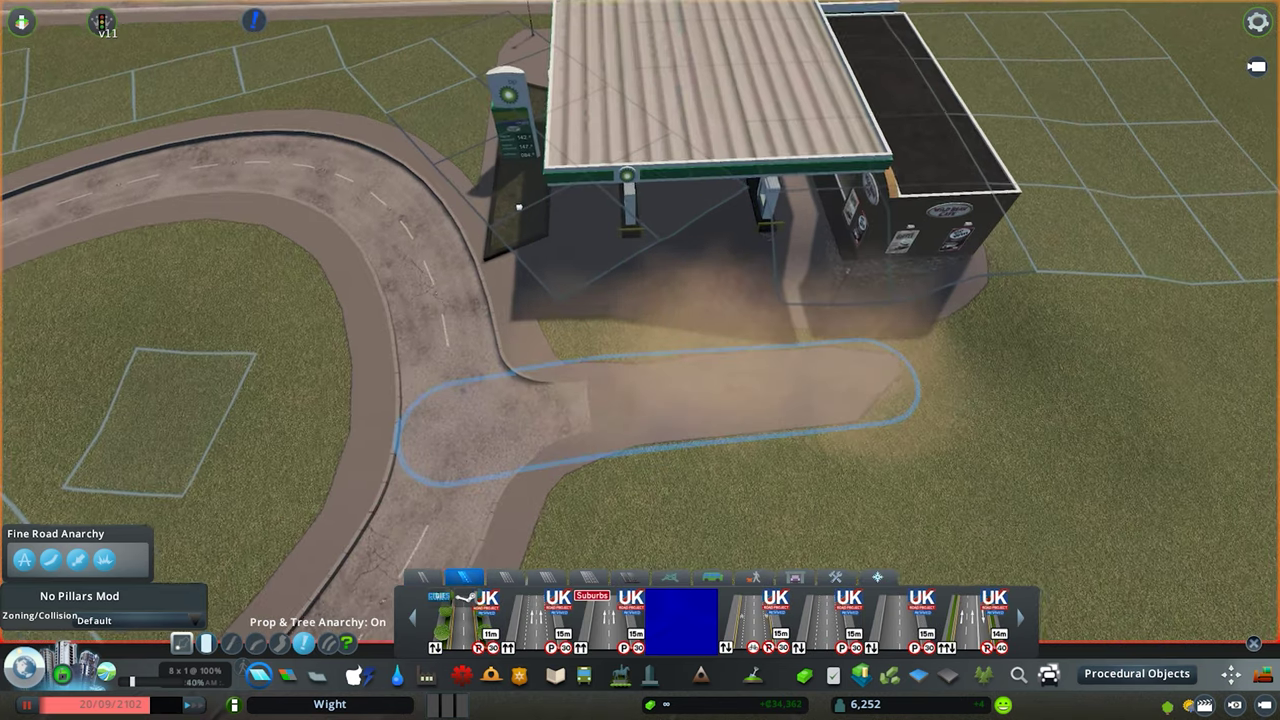
scroll(755, 300, "down", 2)
scroll(755, 625, "up", 3)
- Draw a second straight access road from the bend across the forecourt's other entrance towards the car park
left_click(423, 577)
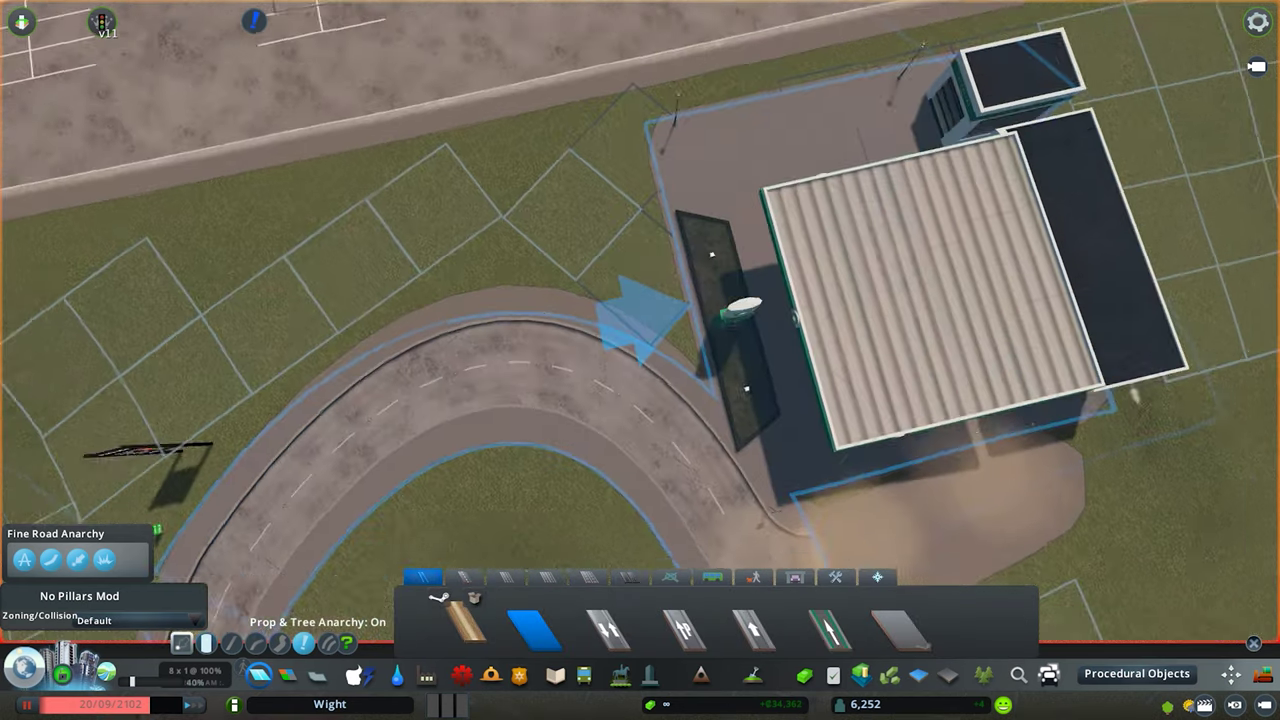
left_click(231, 643)
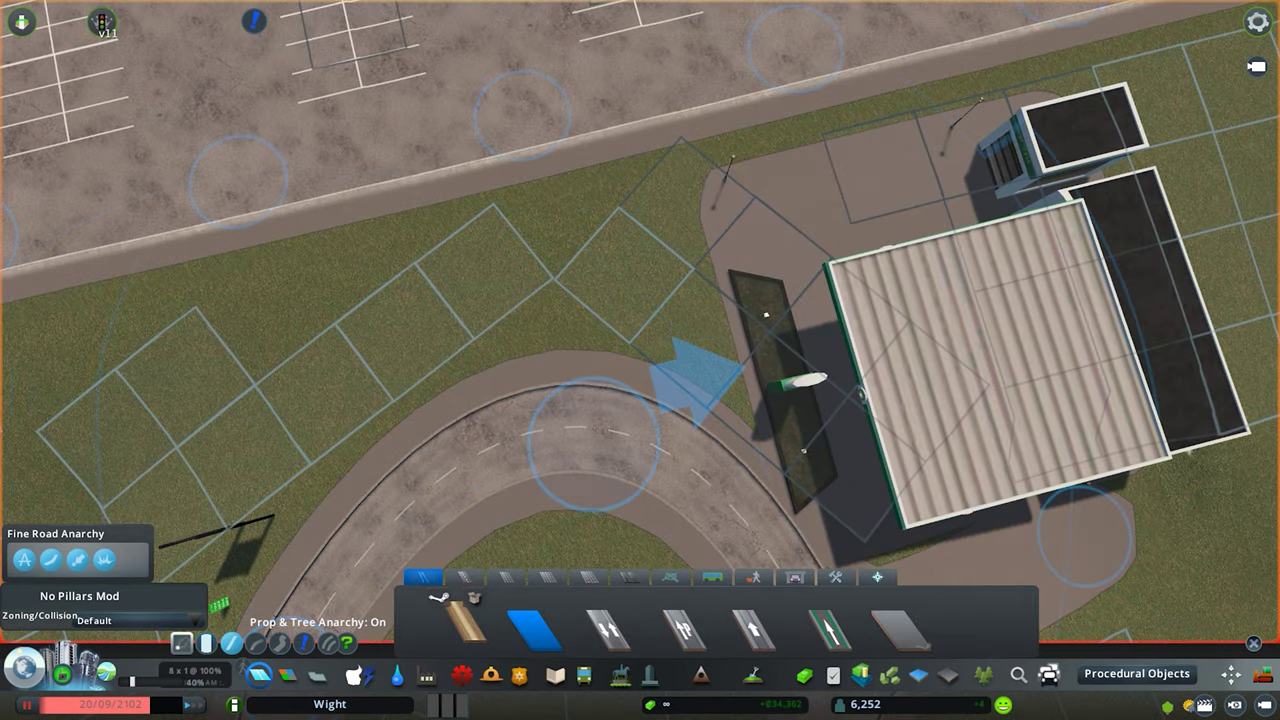
left_click(593, 444)
scroll(593, 444, "down", 2)
- Align the second access road's nodes beside the petrol station to terrain height with Move It
key("w")
key("m")
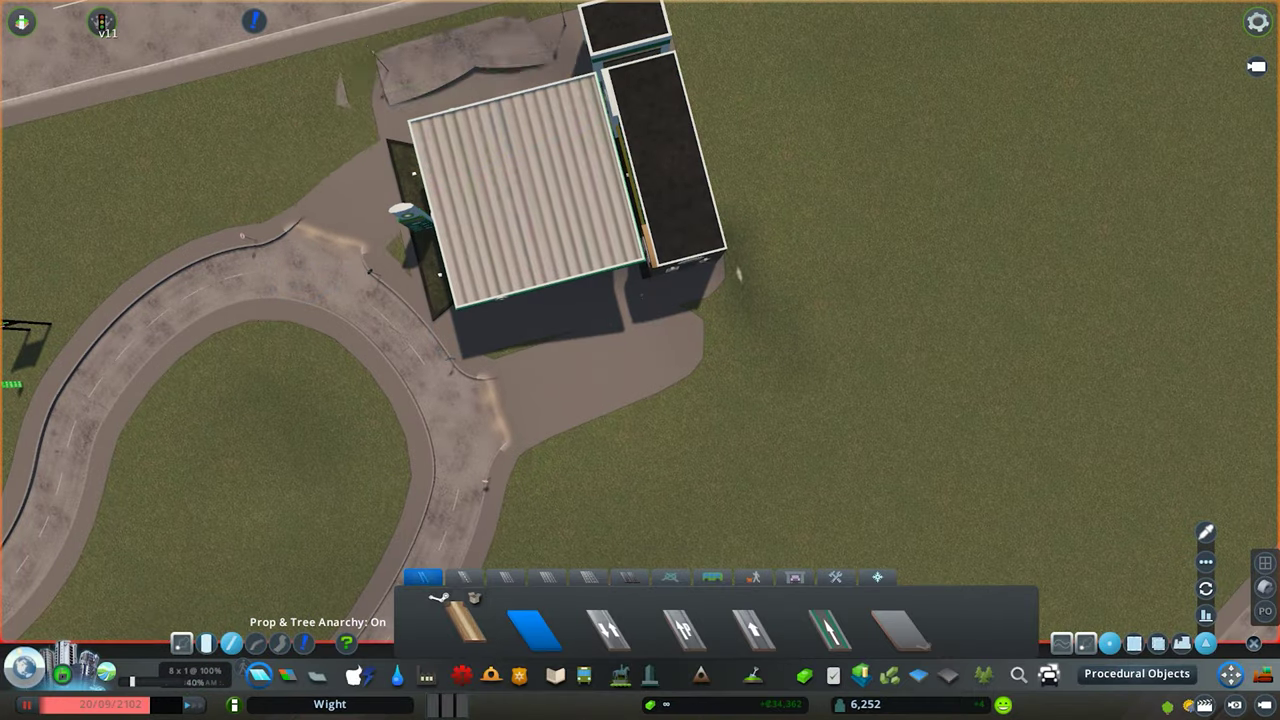
scroll(640, 360, "up", 3)
left_click(1206, 615)
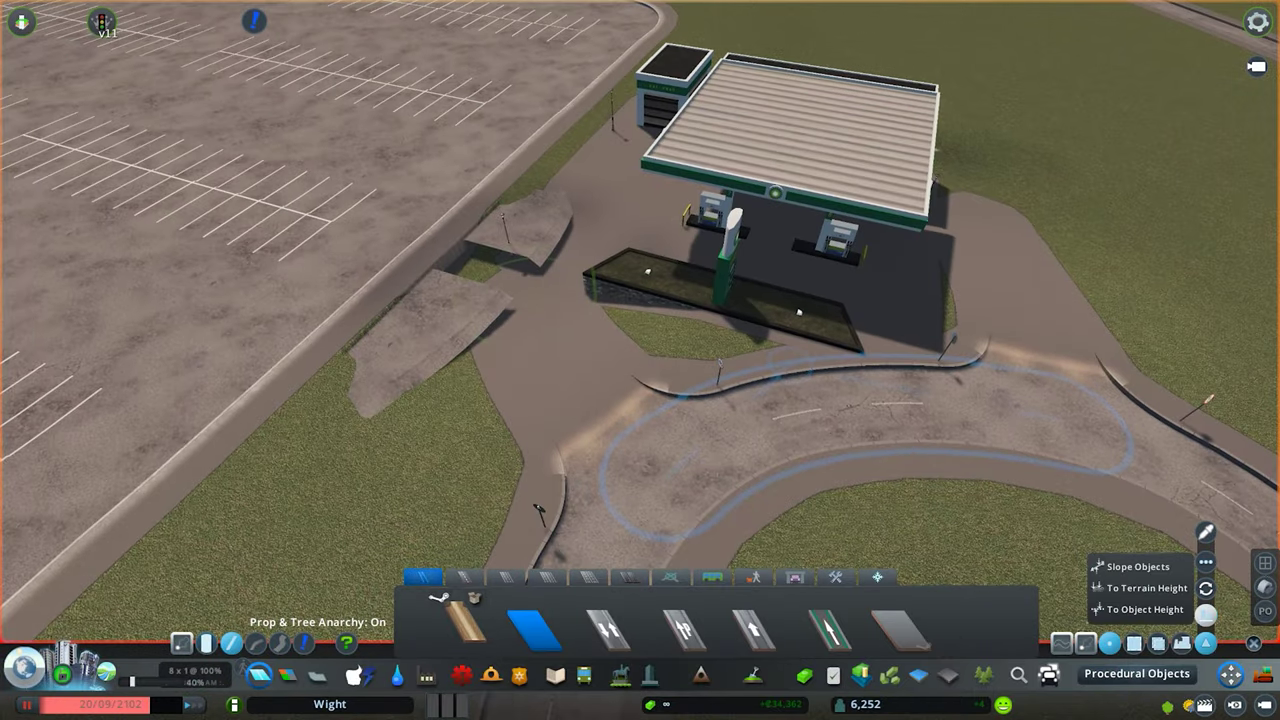
left_click(1160, 587)
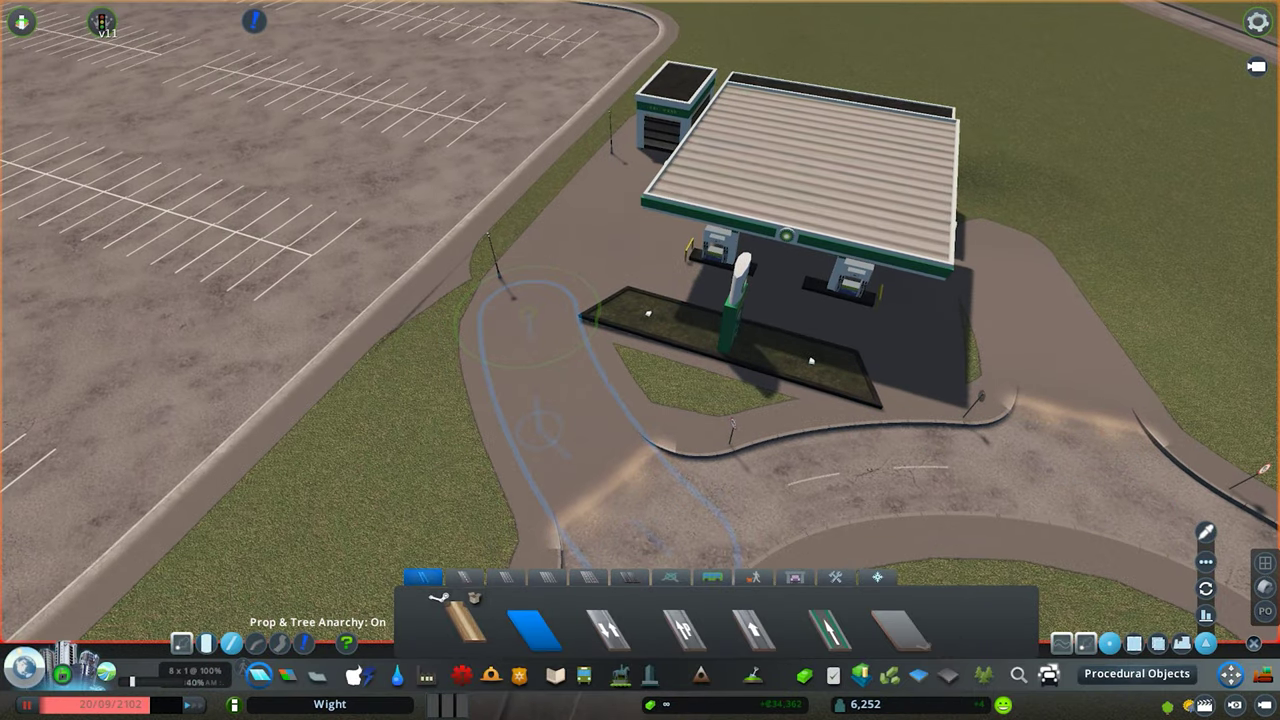
scroll(640, 330, "down", 2)
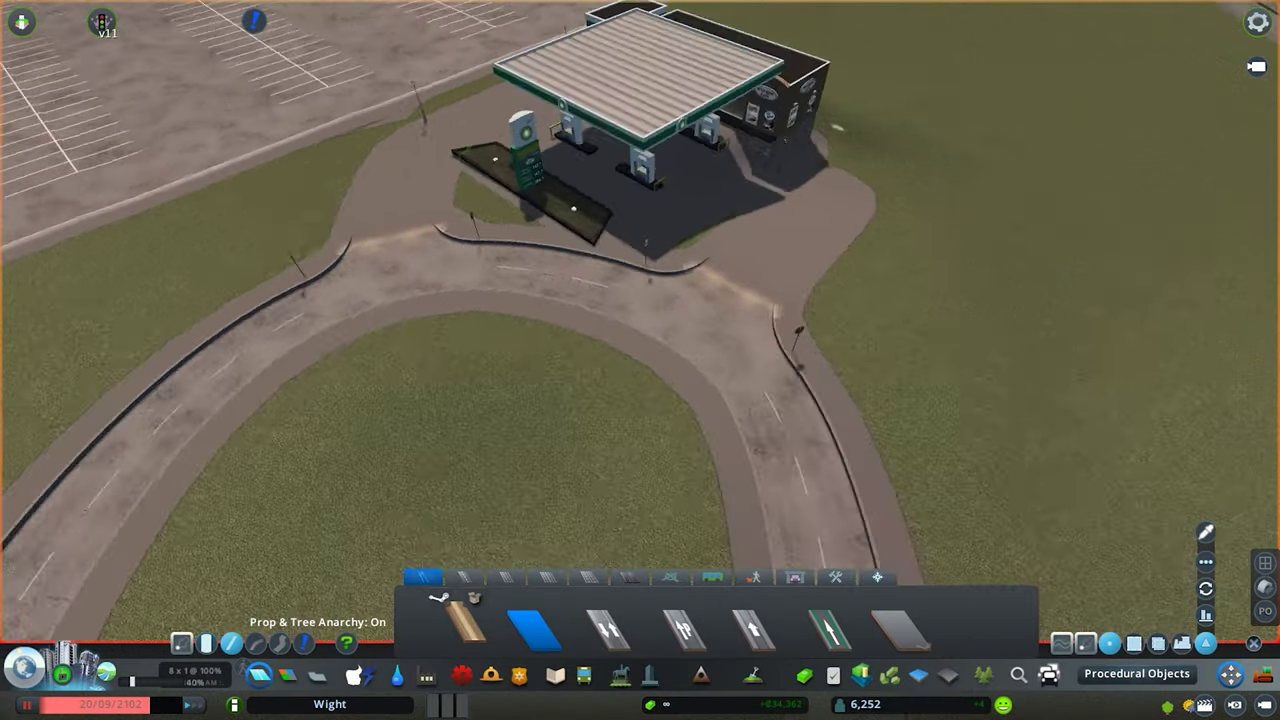
scroll(640, 330, "up", 2)
scroll(760, 300, "down", 3)
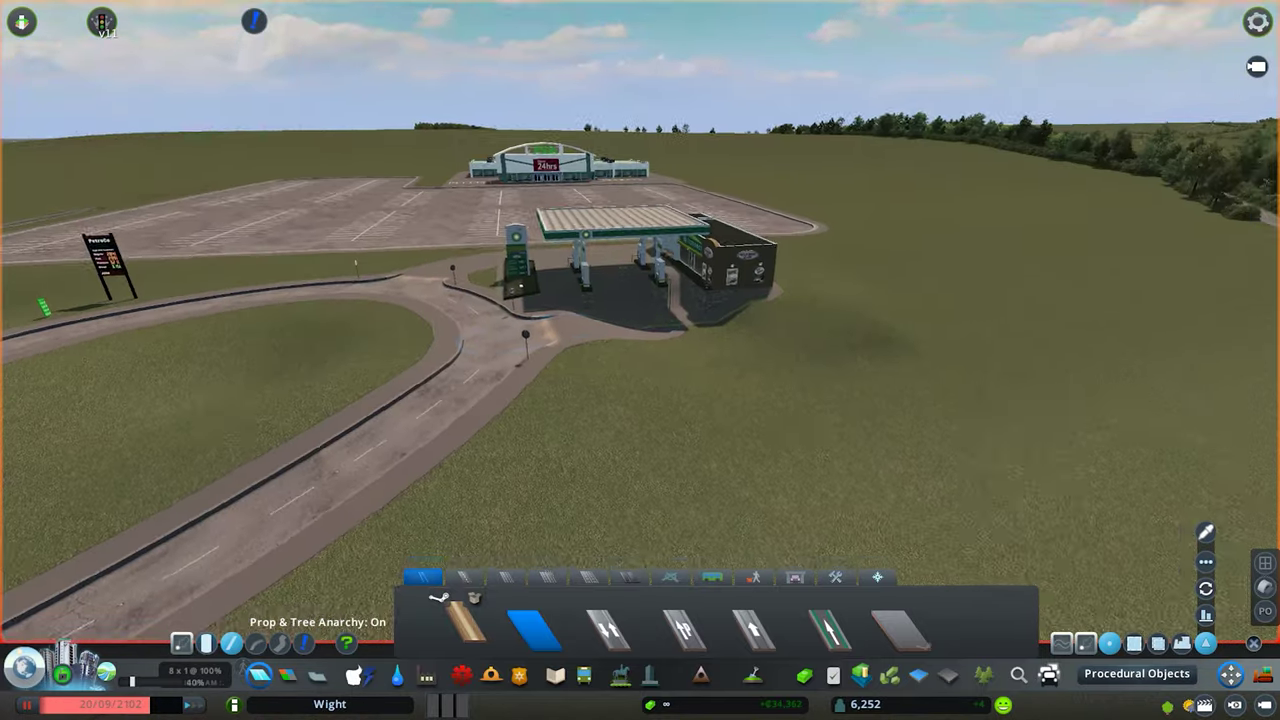
- Place Shopping Cart Shelters across the gaps between the parking segments in the middle of the car park rows
scroll(741, 330, "up", 1)
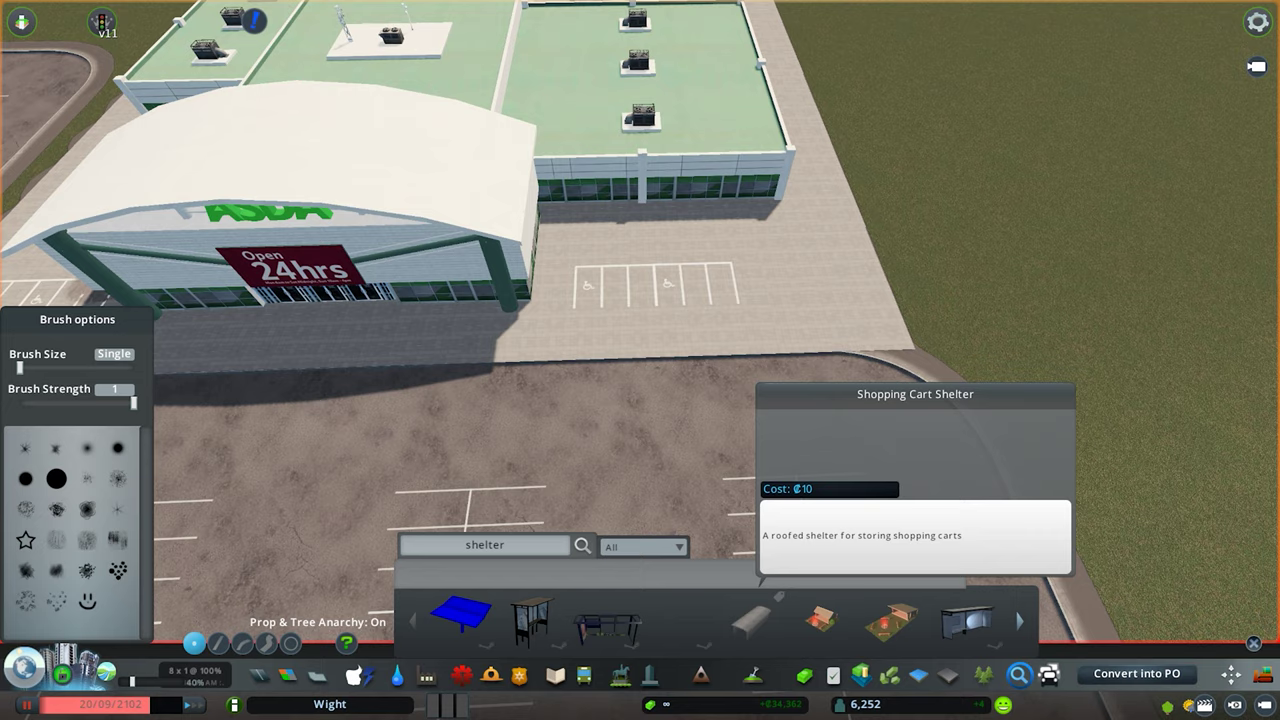
left_click(751, 621)
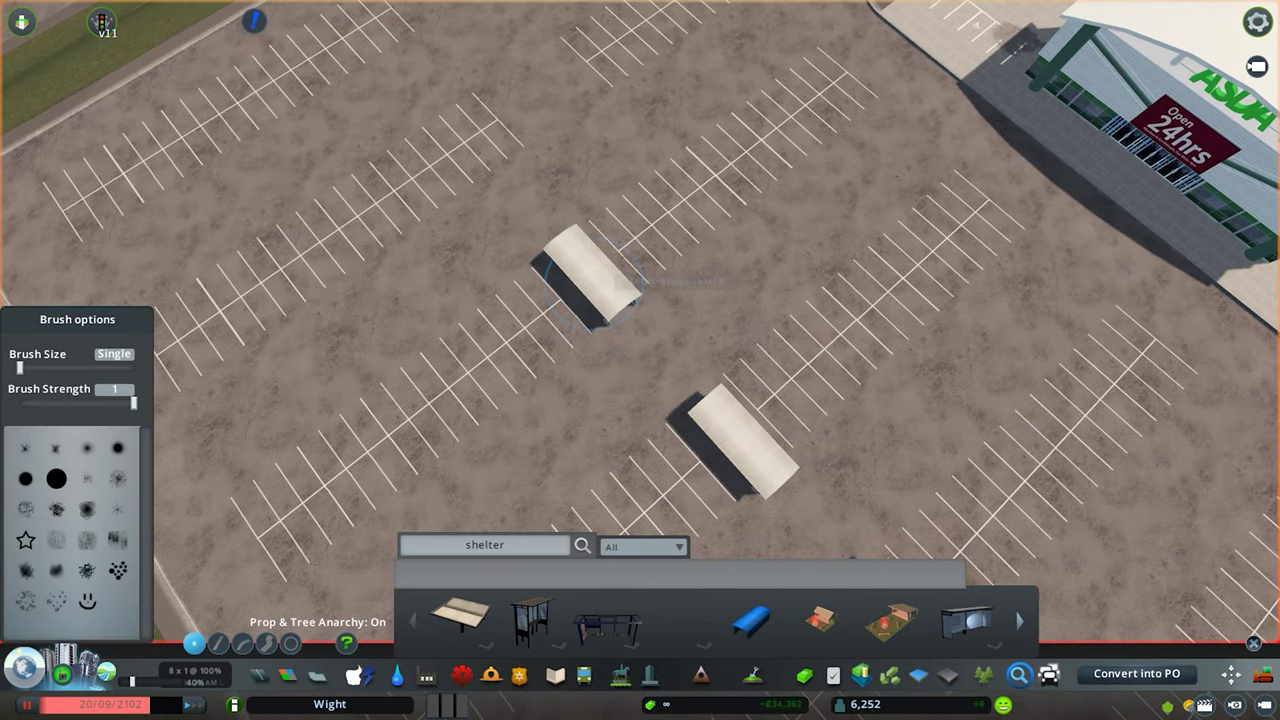
left_click(592, 283)
key("w")
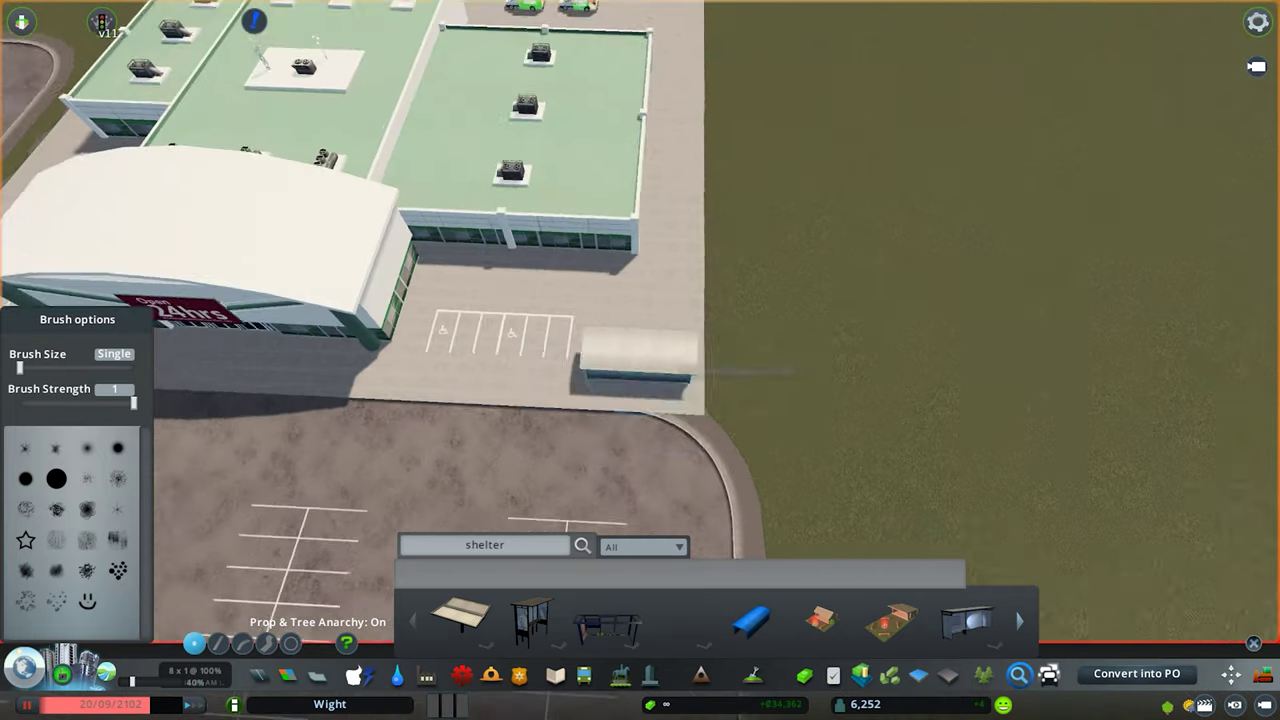
- Browse the remaining shelter assets, and search the asset library for "curb" pieces to edge the supermarket plot
scroll(924, 597, "down", 3)
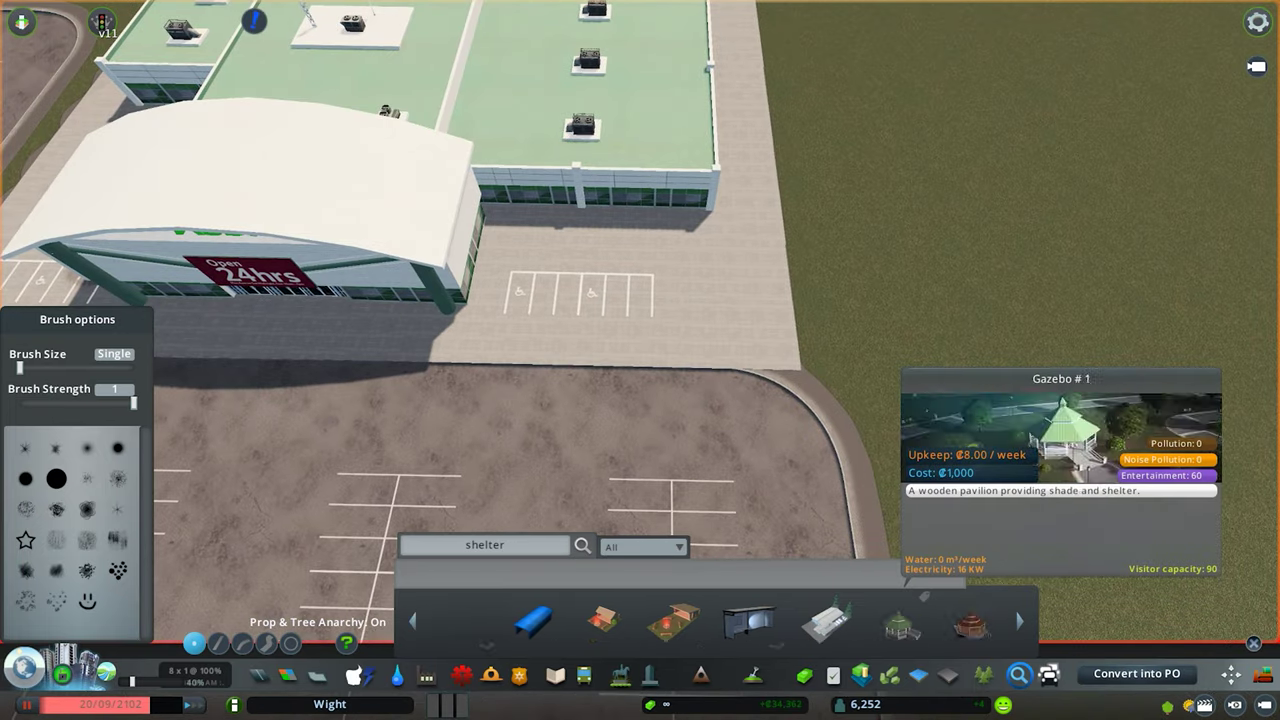
scroll(633, 597, "up", 3)
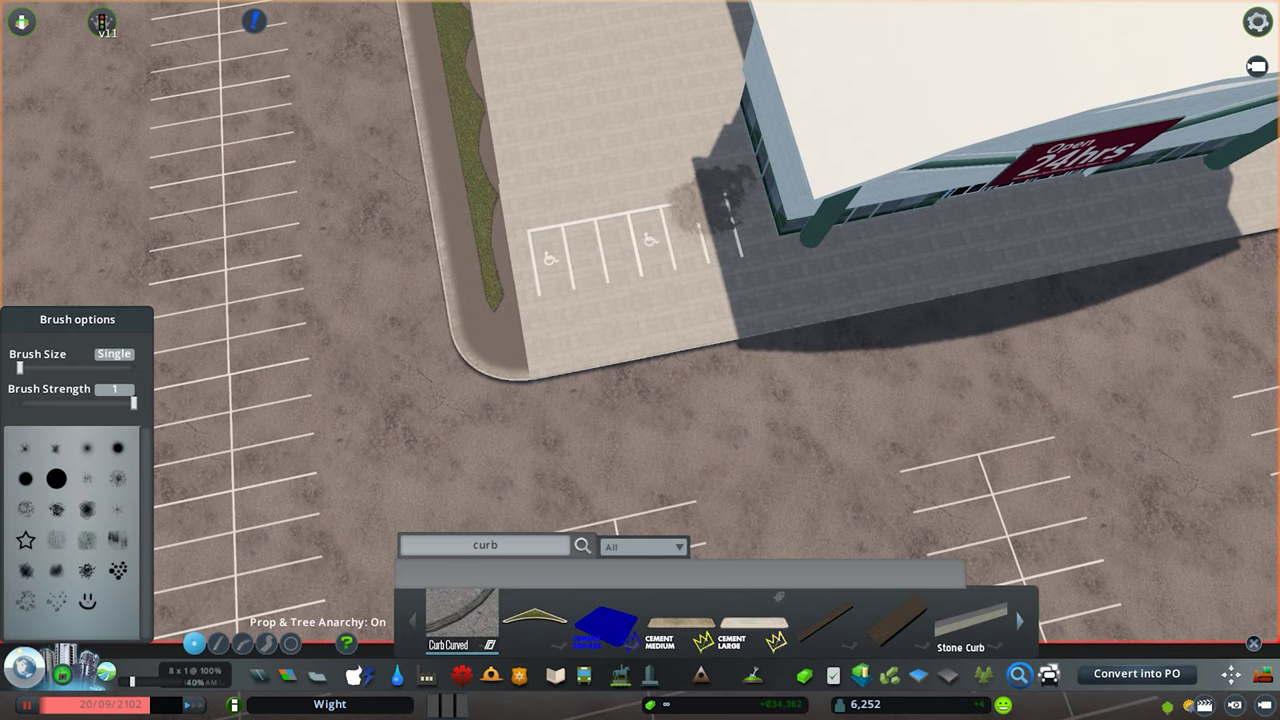
scroll(750, 625, "right", 5)
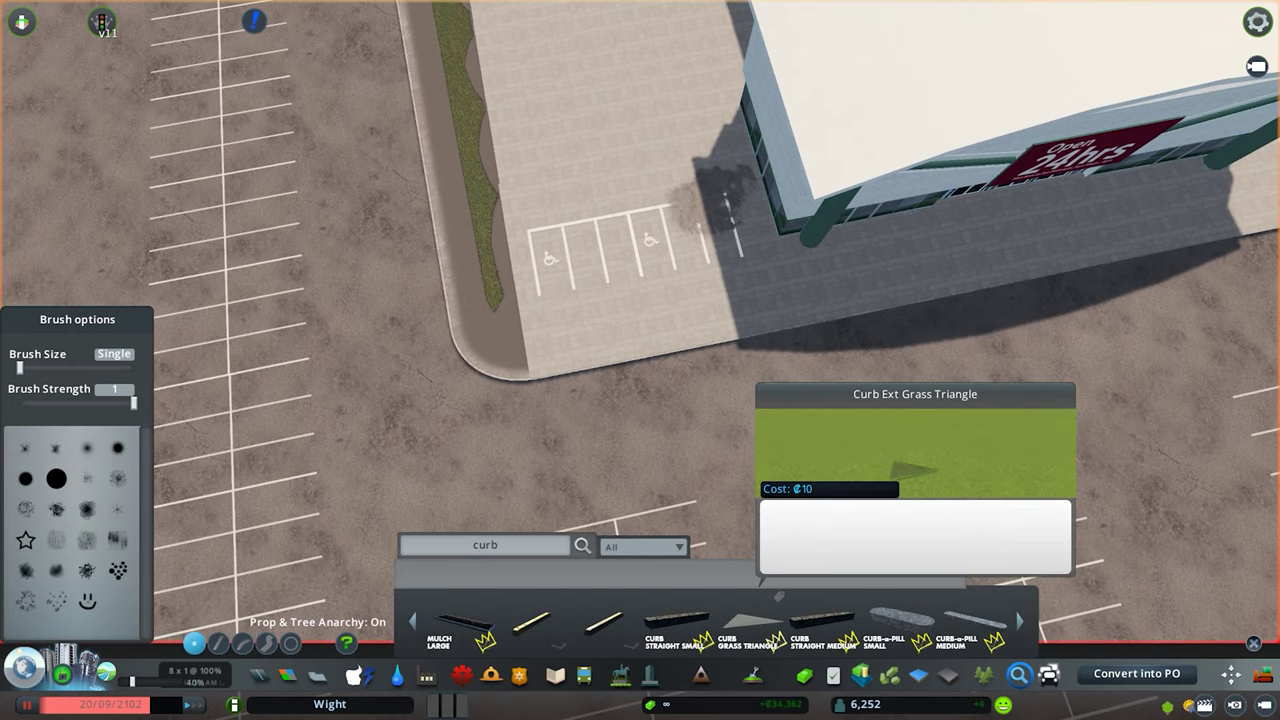
scroll(750, 625, "right", 6)
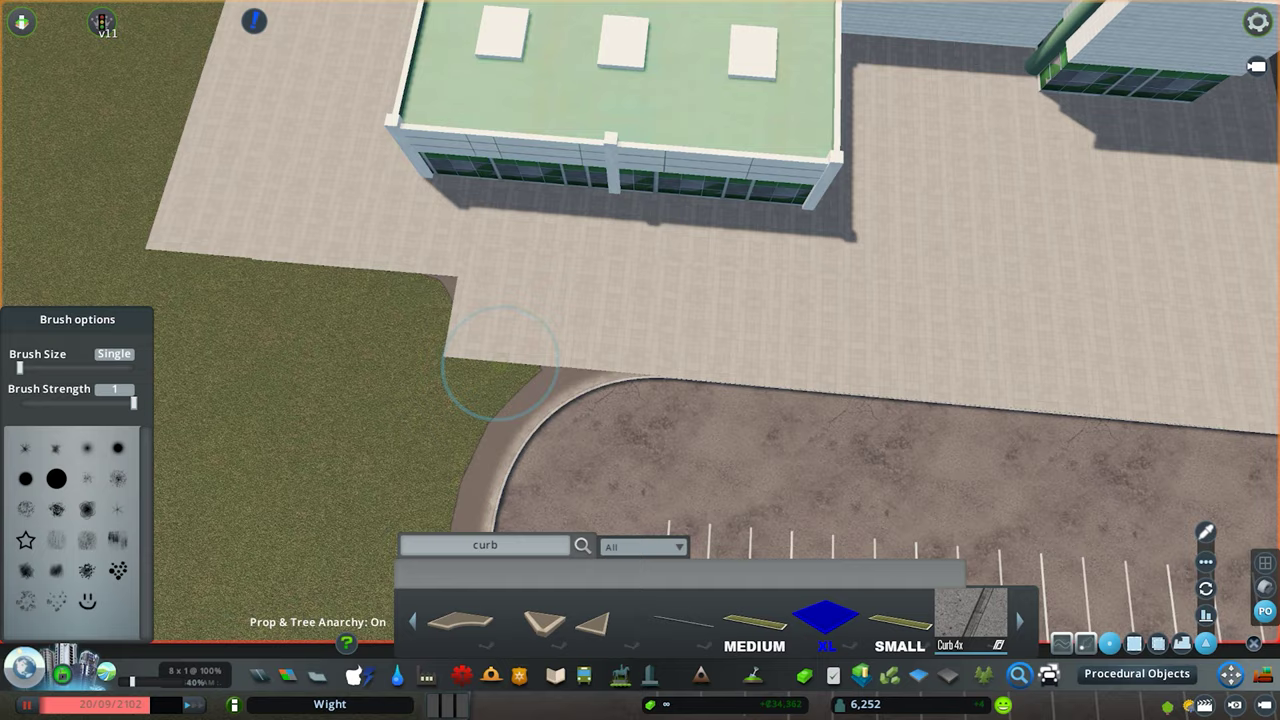
- Set Move It's marquee filter to props and nodes, and select the row of nodes along the supermarket plot's side edge
scroll(505, 290, "down", 3)
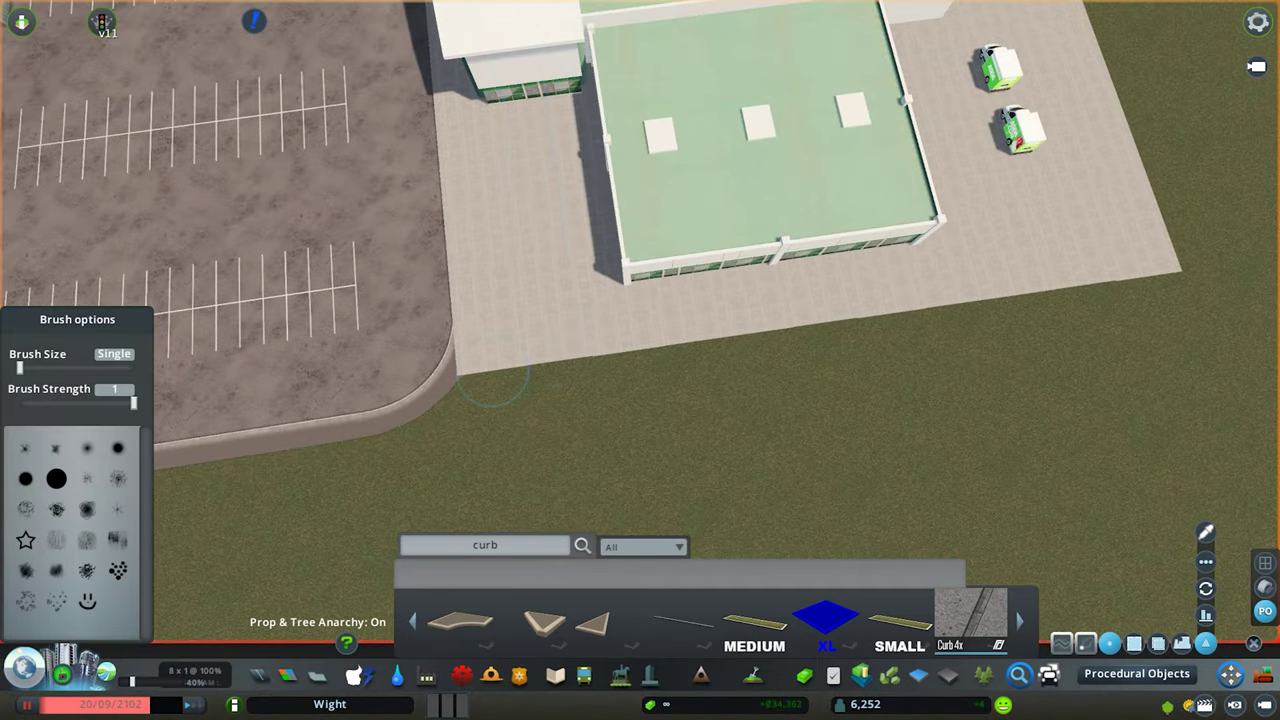
left_click(1134, 643)
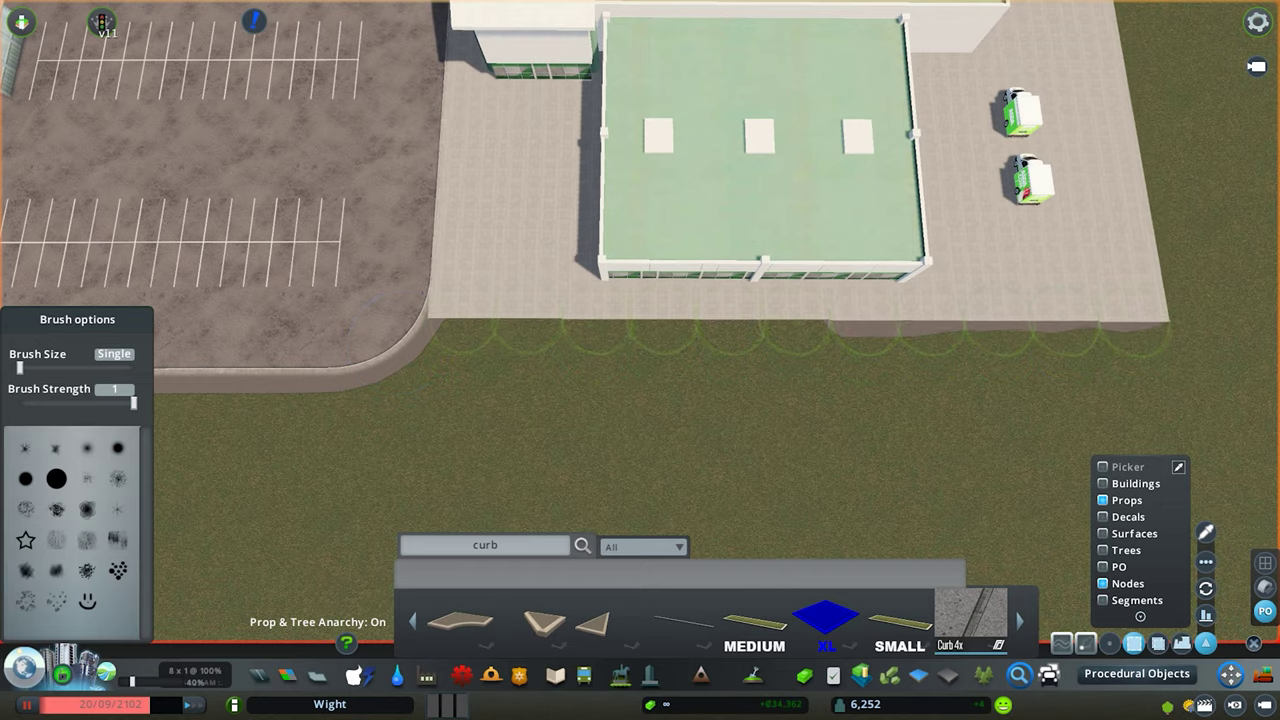
scroll(640, 360, "down", 3)
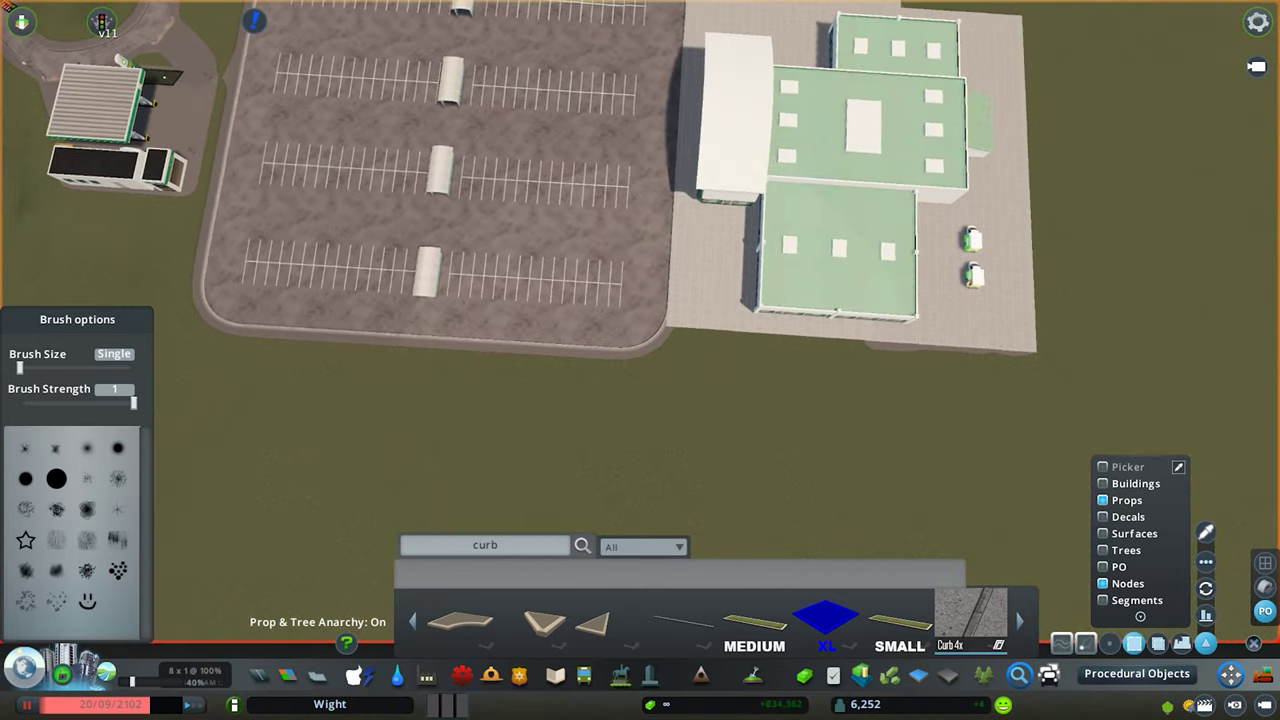
- Lay a bordered road from the car park along the supermarket plot's side using the BIG parking lot network
left_click(259, 675)
left_click(836, 577)
scroll(840, 620, "down", 10)
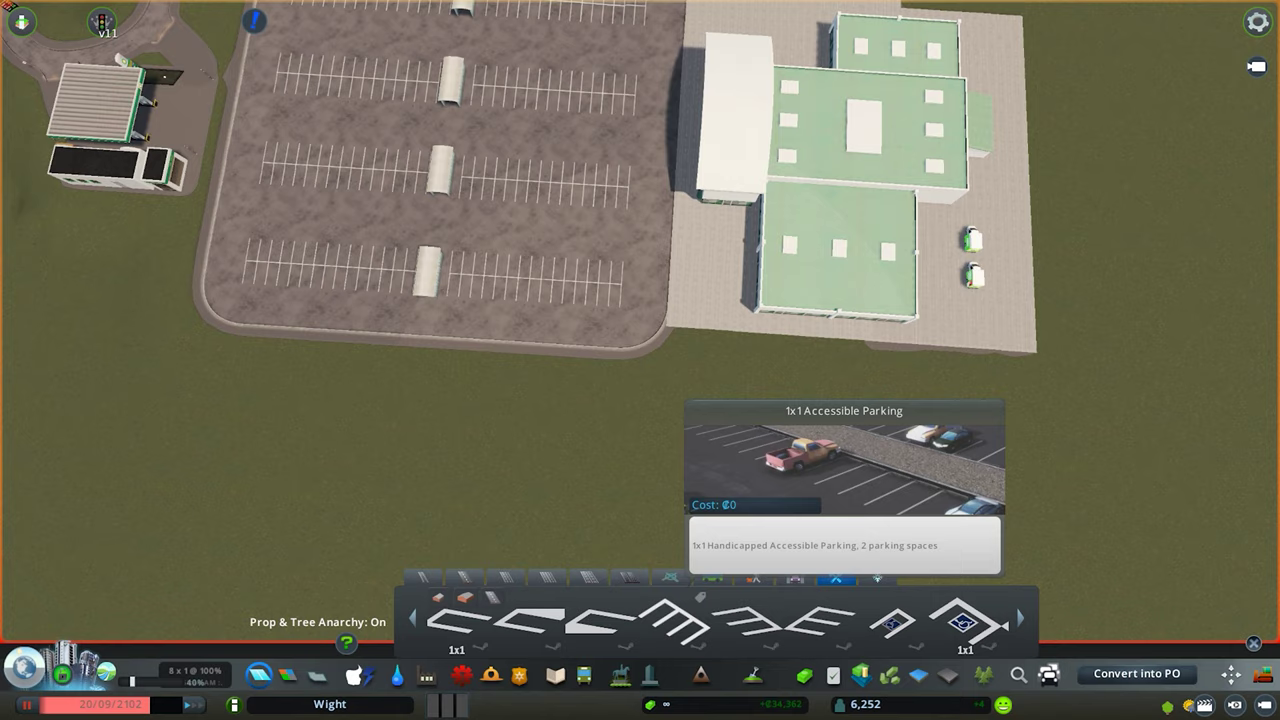
left_click(676, 620)
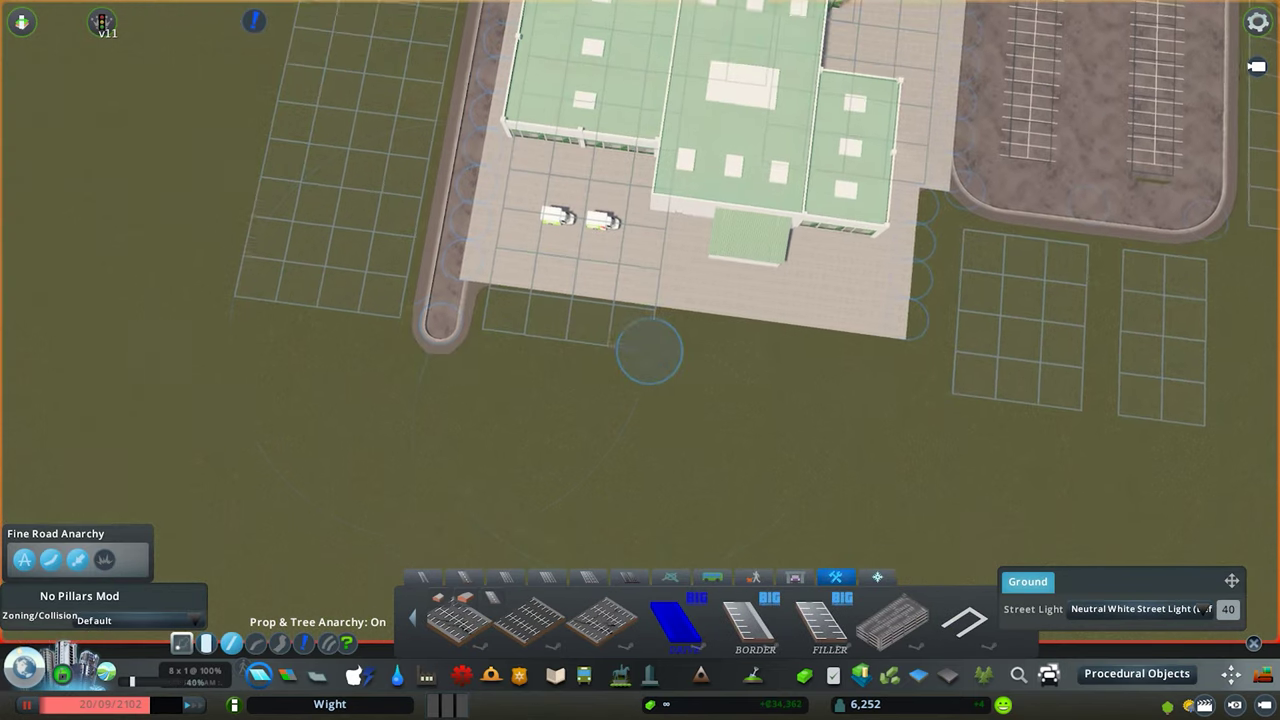
- Move the side road's end node back level with the supermarket plot's rear corner
key("b")
key("b")
scroll(600, 370, "up", 3)
key("m")
left_click_drag(558, 388, 573, 258)
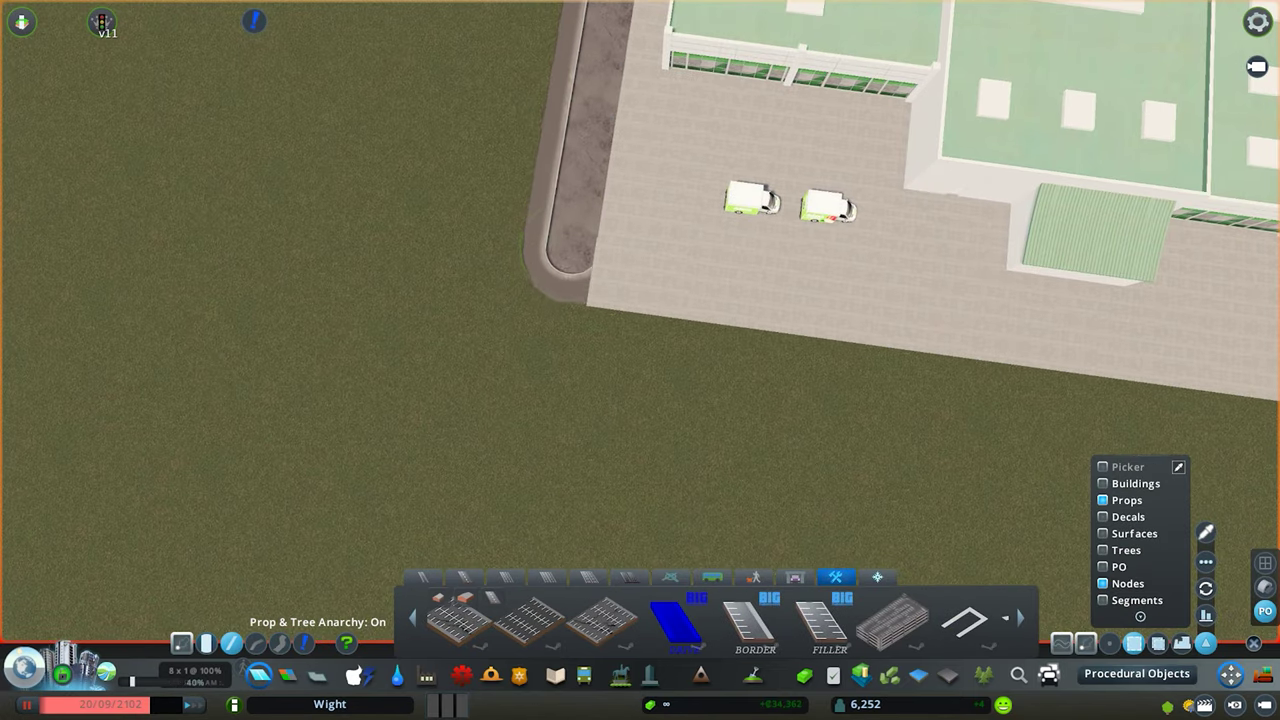
key("m")
left_click(570, 248)
left_click(790, 262)
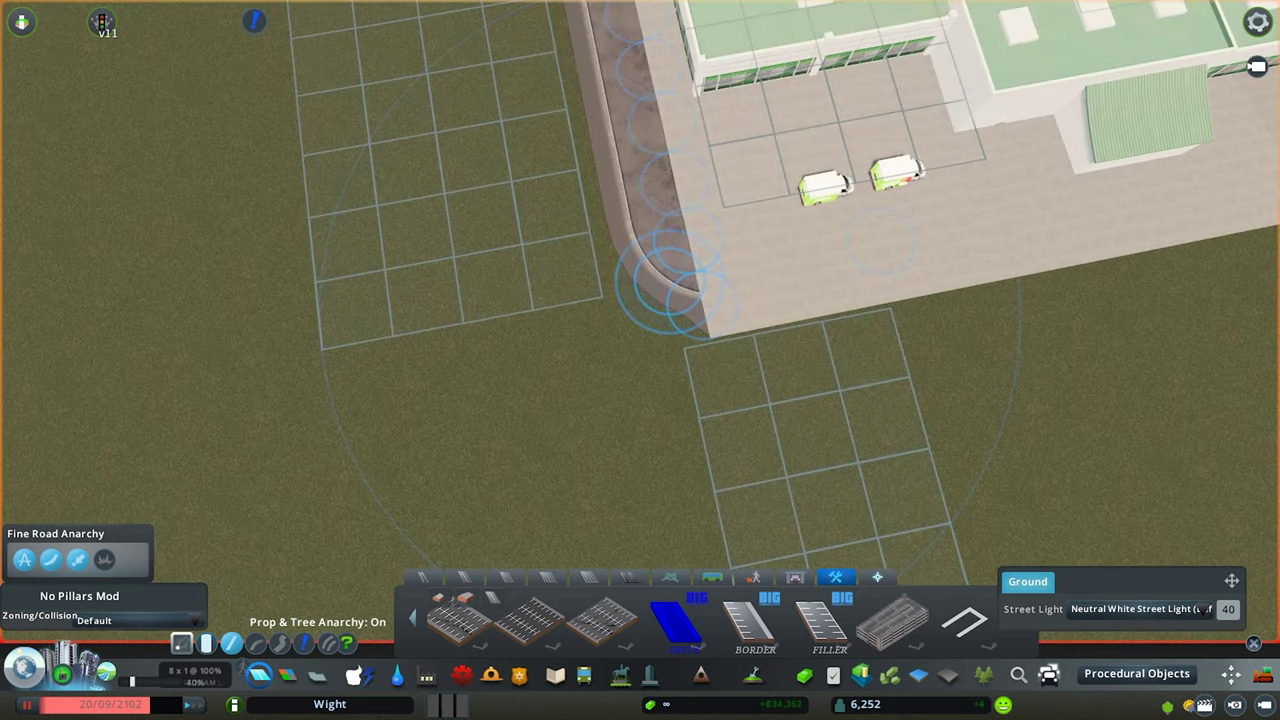
key("b")
left_click(800, 258)
key("b")
- Extend the bordered side road straight past the supermarket plot's rear corner, and switch to Move It
left_click(670, 282)
left_click(714, 490)
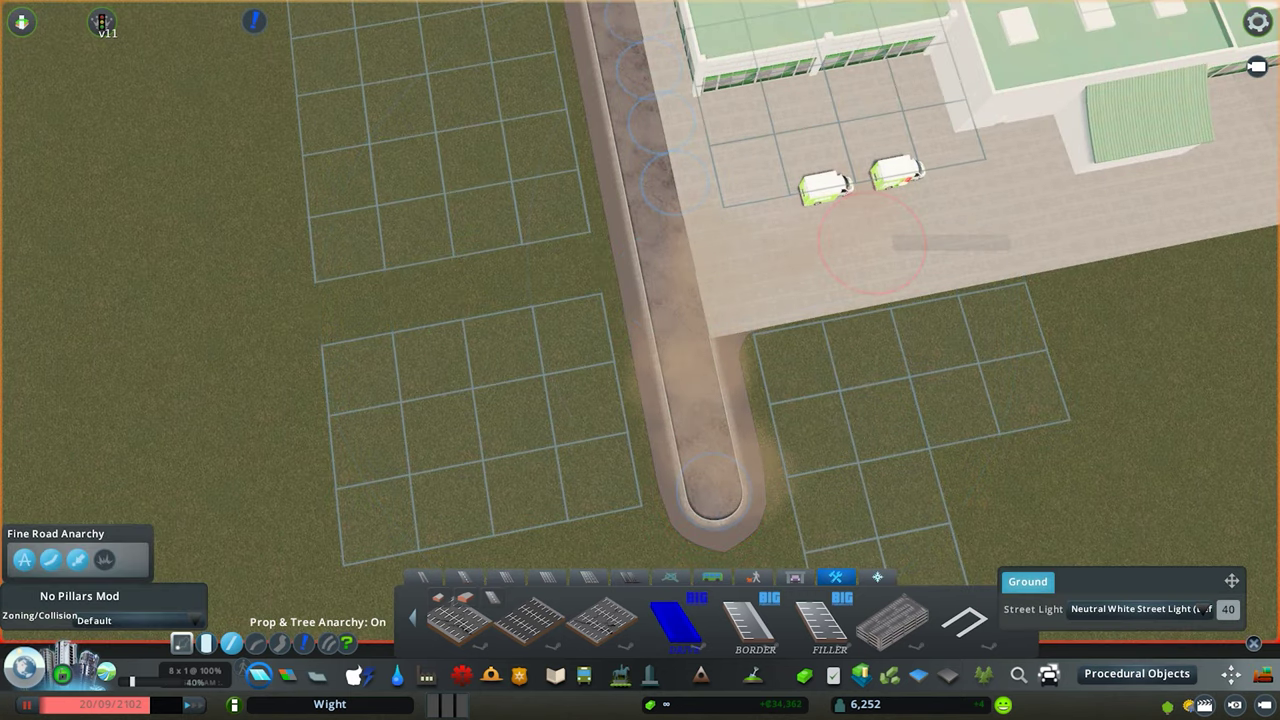
scroll(640, 360, "down", 5)
key("m")
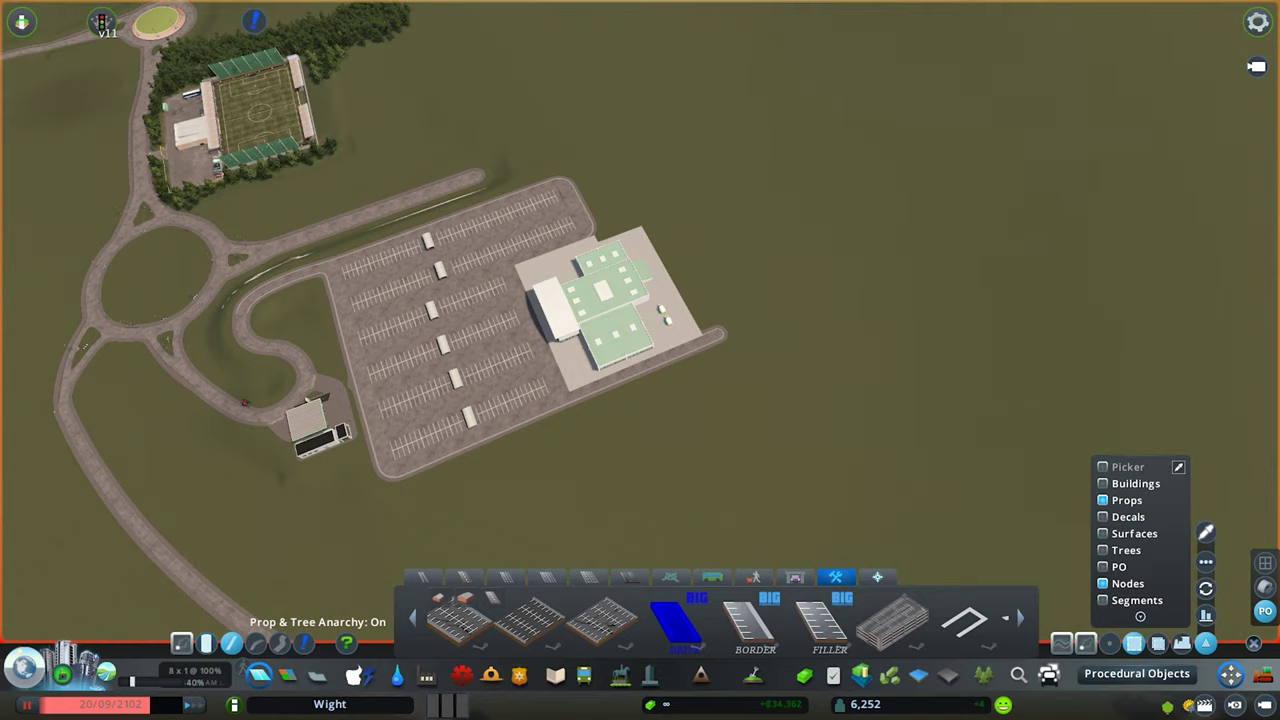
- Line up the side road's end with the supermarket plot's rear corner so the paving overlaps the inner border
scroll(640, 360, "up", 5)
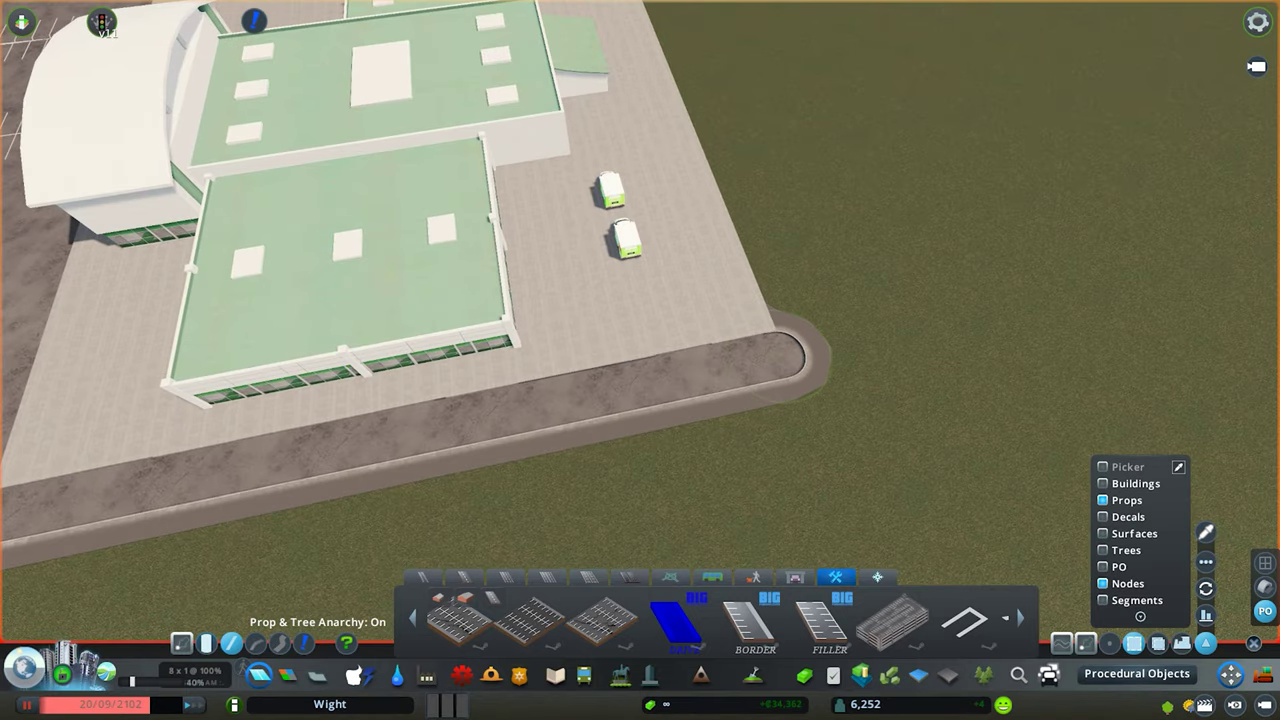
scroll(640, 360, "up", 3)
scroll(640, 360, "down", 5)
key("q")
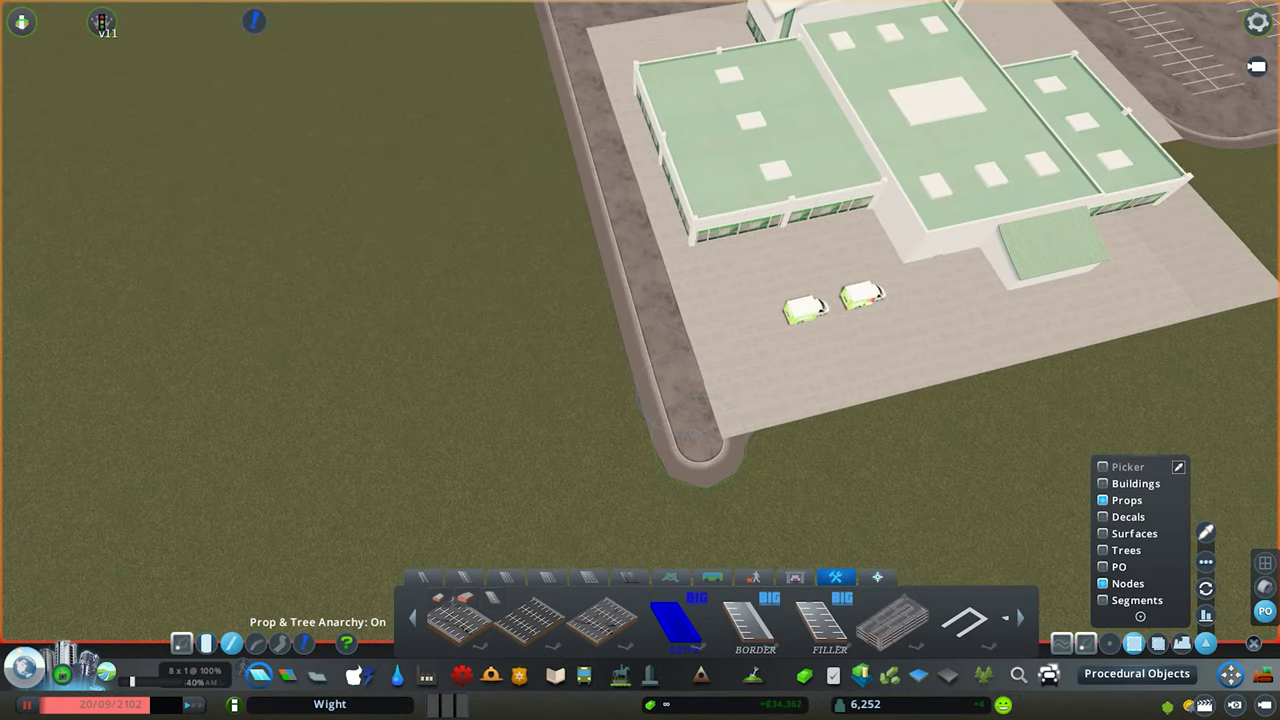
scroll(540, 390, "down", 2)
scroll(540, 390, "up", 5)
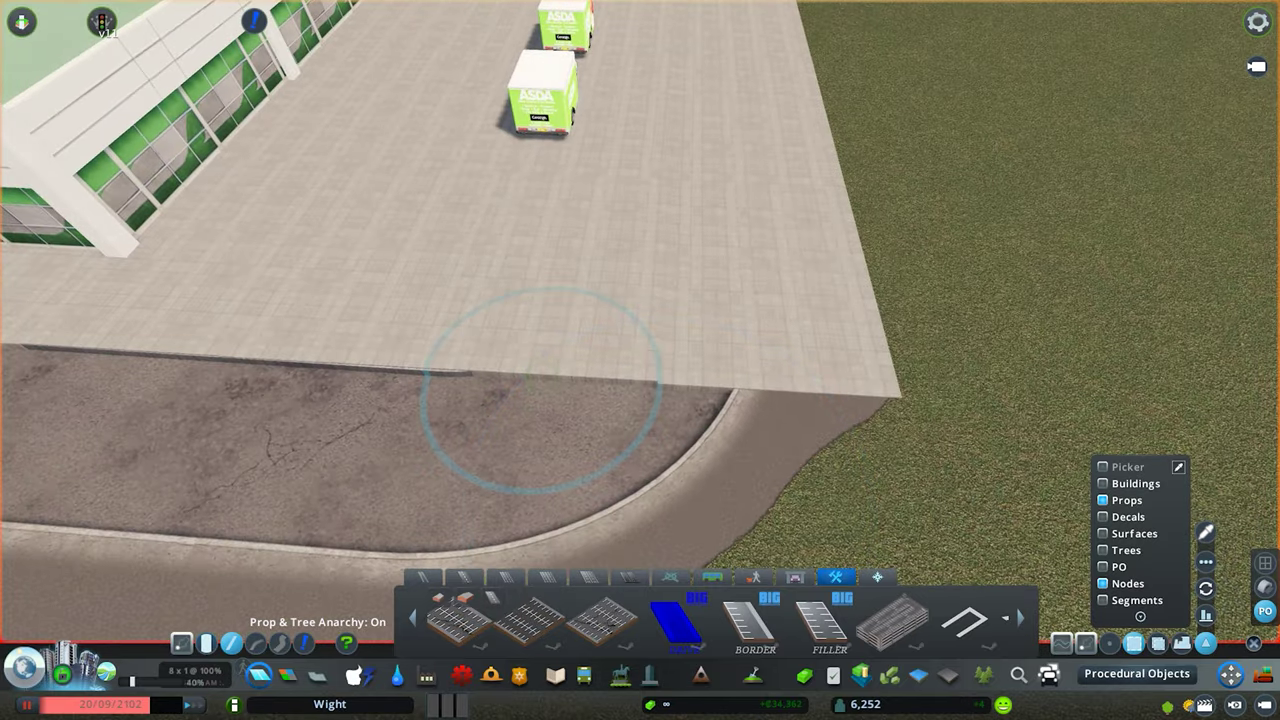
scroll(640, 360, "down", 5)
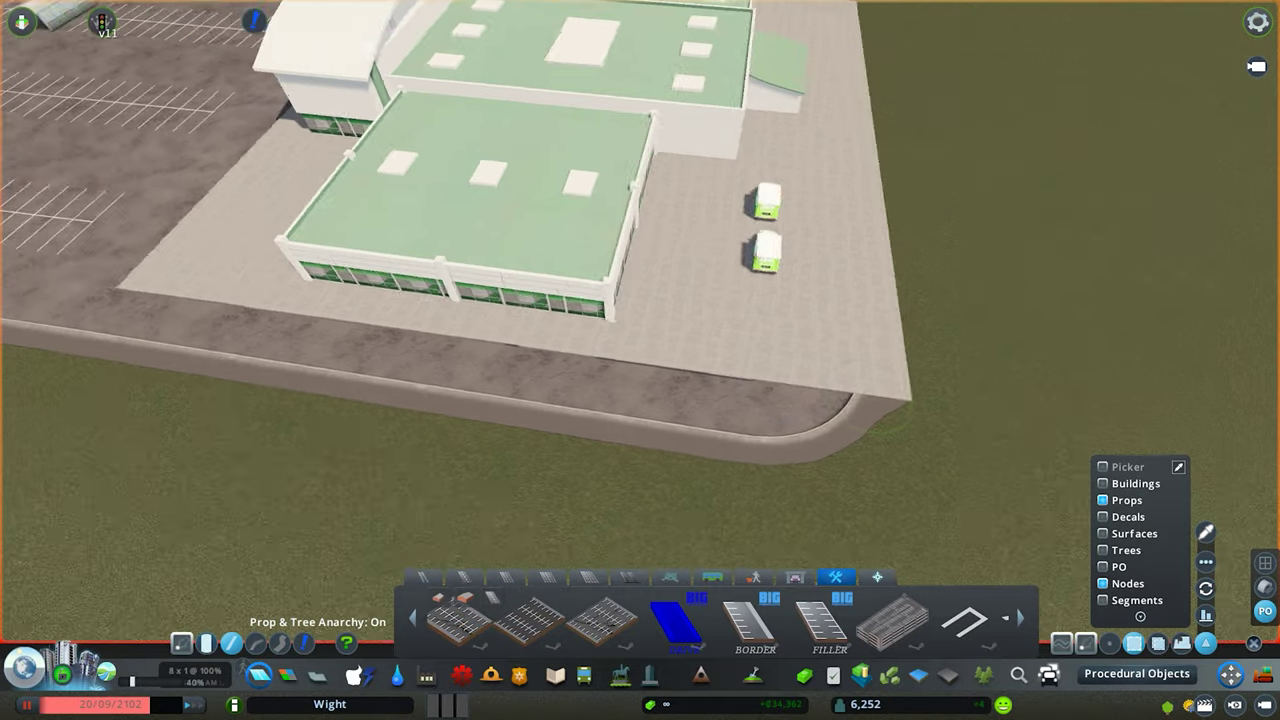
scroll(640, 360, "up", 3)
scroll(640, 360, "down", 1)
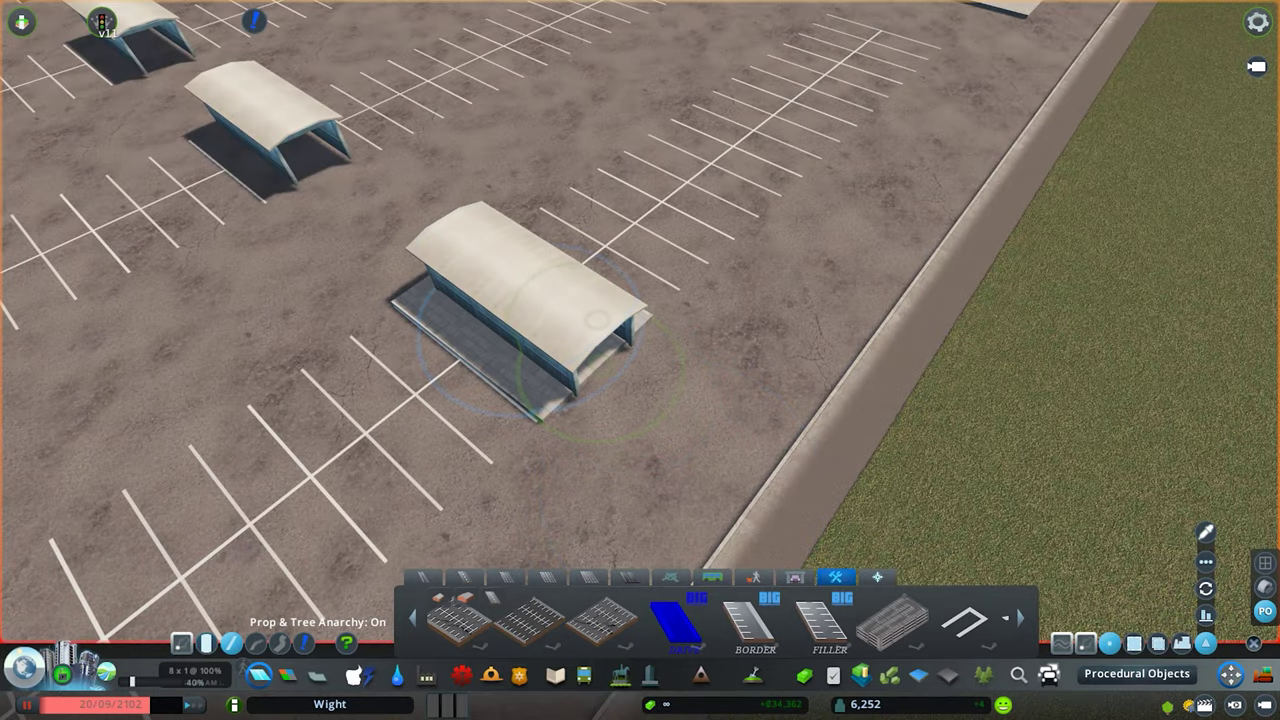
- Check the cart shelters along the parking rows and the paving edges around the supermarket
key("e")
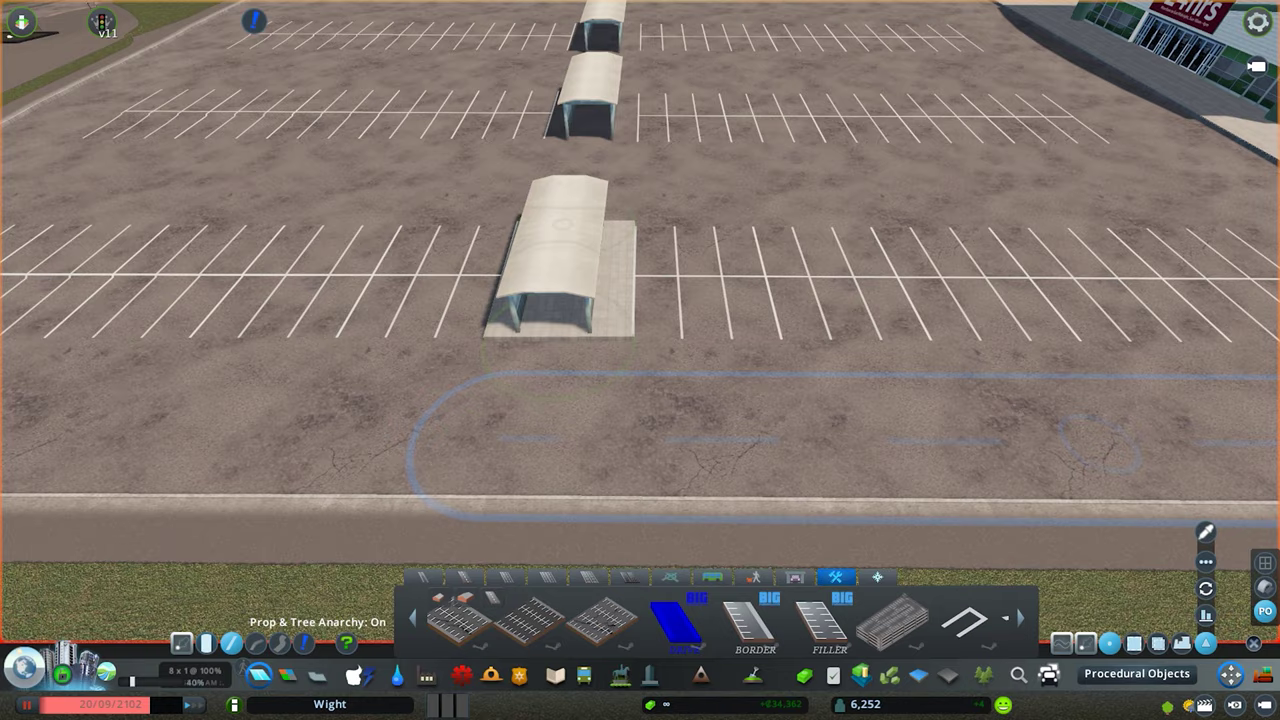
scroll(600, 300, "down", 2)
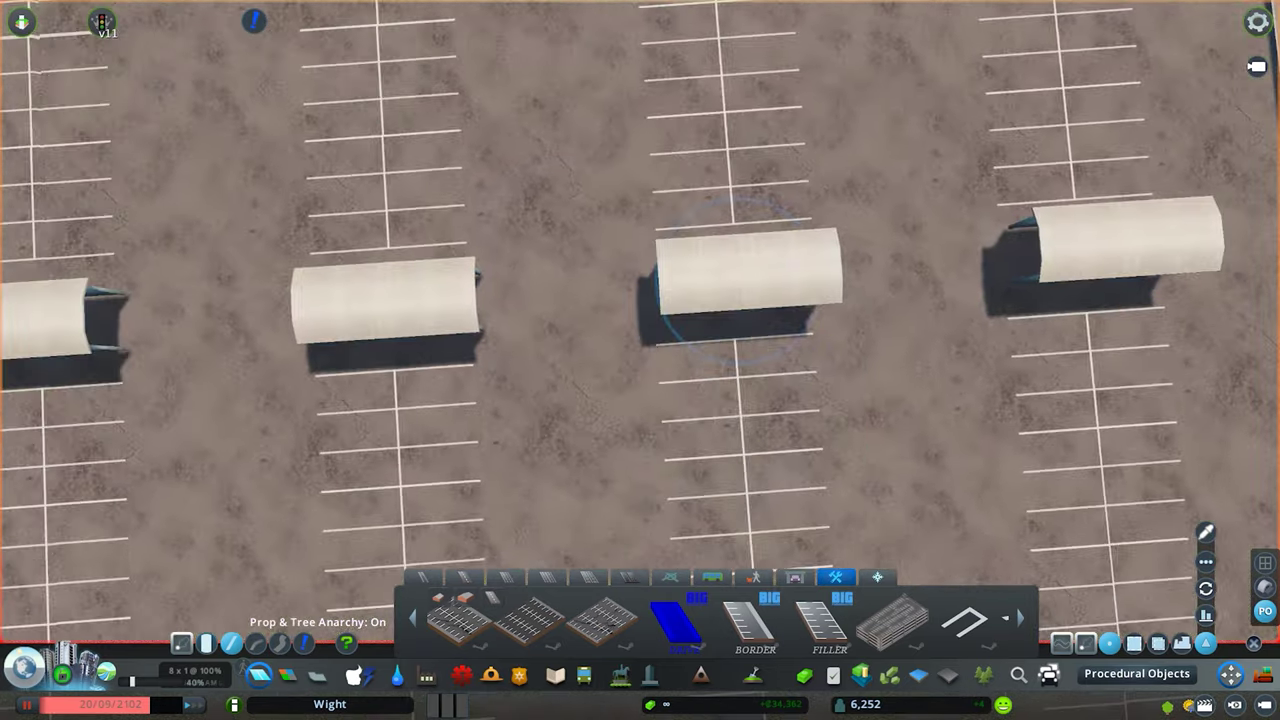
left_click(735, 275)
key("e")
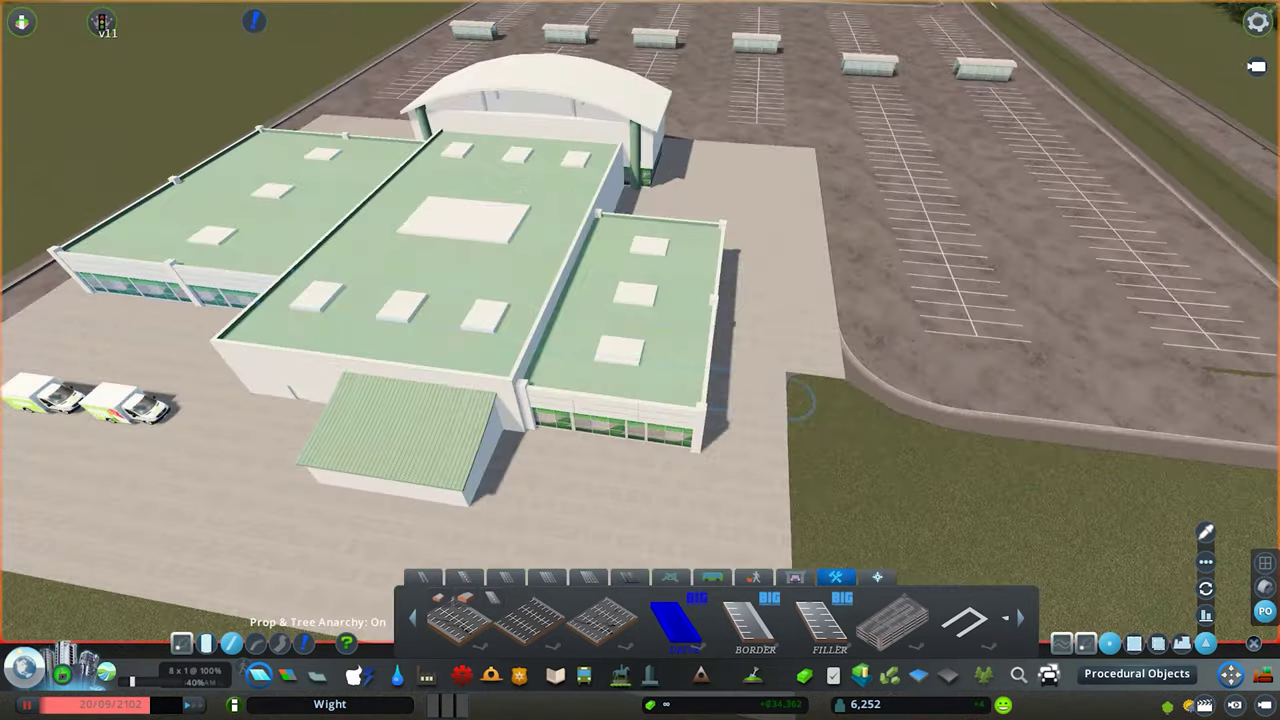
key("a")
scroll(640, 320, "down", 3)
key("e")
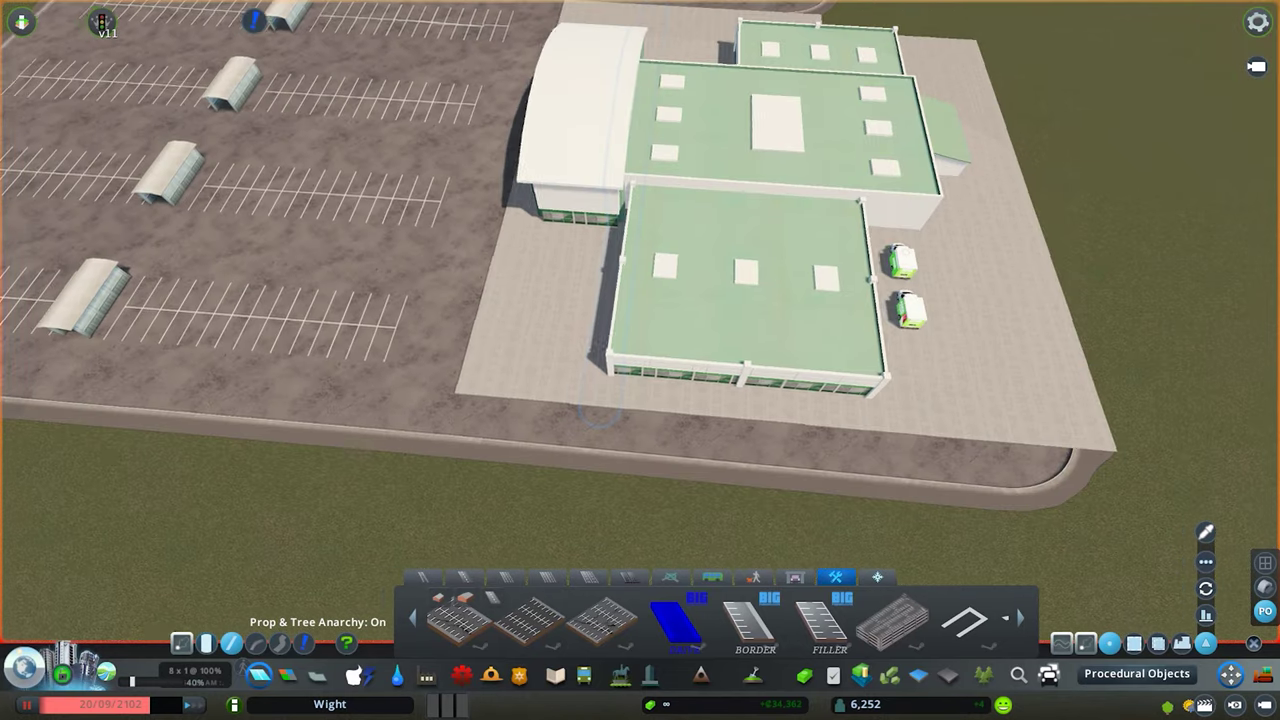
key("q")
key("a")
- Select the paving behind the supermarket with Move It and shift it in until its edge reaches the parked vans
left_click(1134, 643)
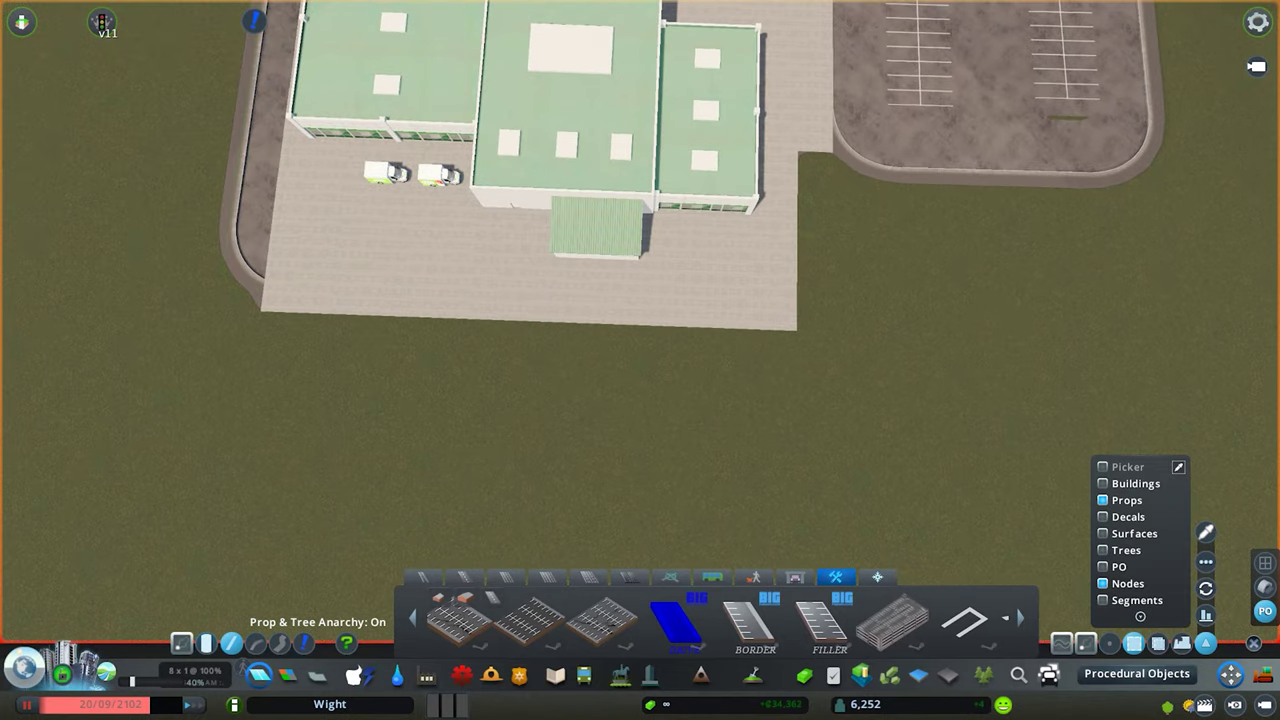
left_click(1182, 643)
key("a")
scroll(640, 320, "up", 3)
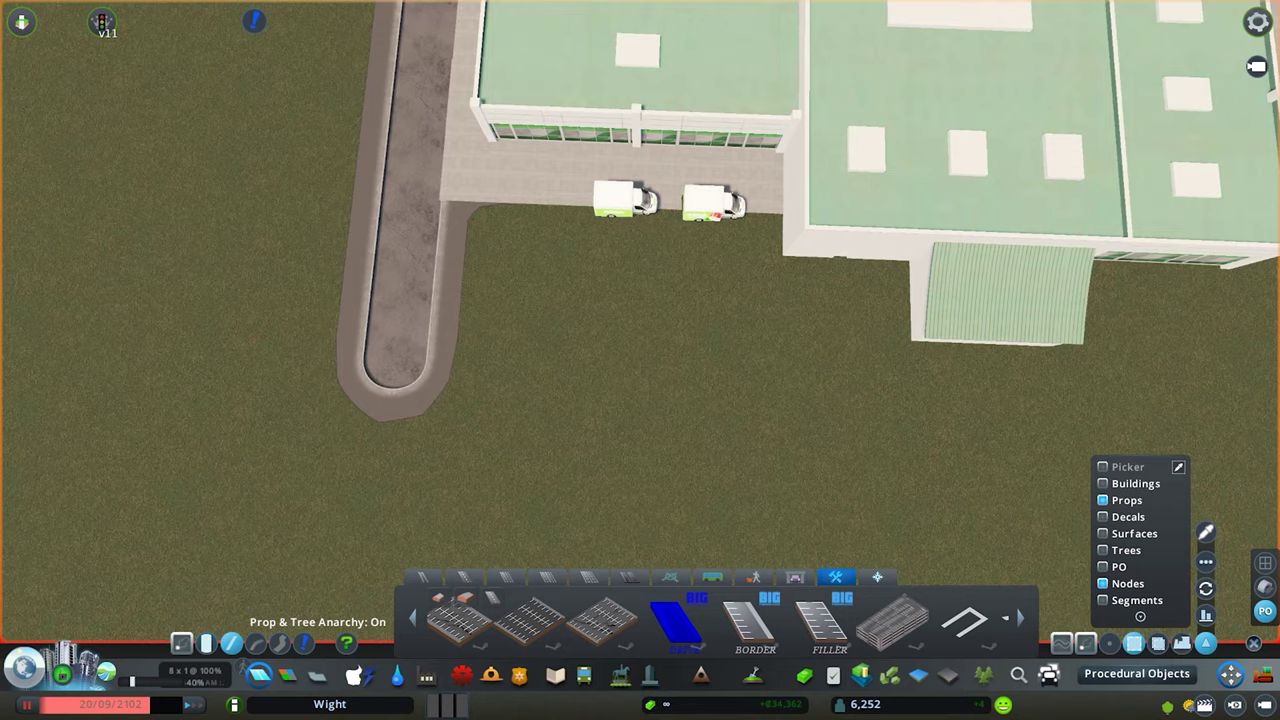
- Draw a straight BIG BORDER road about 11 units long behind the supermarket, at a right angle from the side road's end
key("d")
scroll(640, 320, "down", 4)
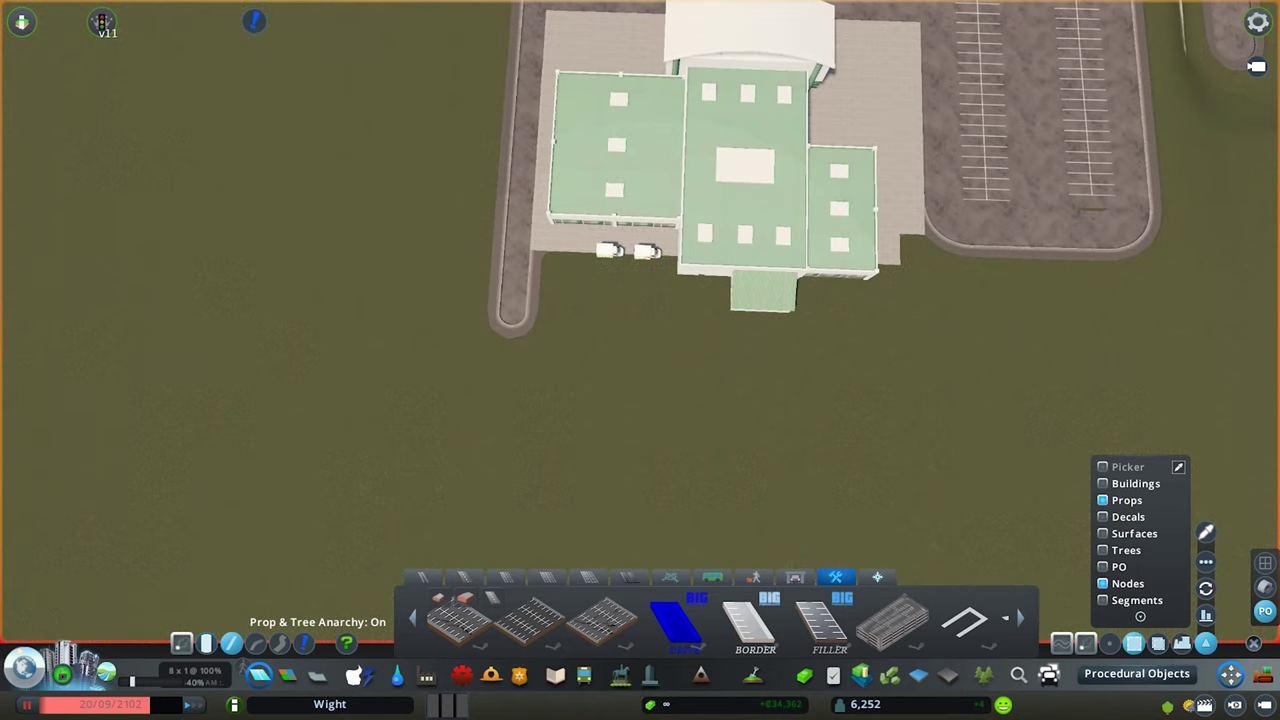
left_click(752, 622)
left_click(512, 312)
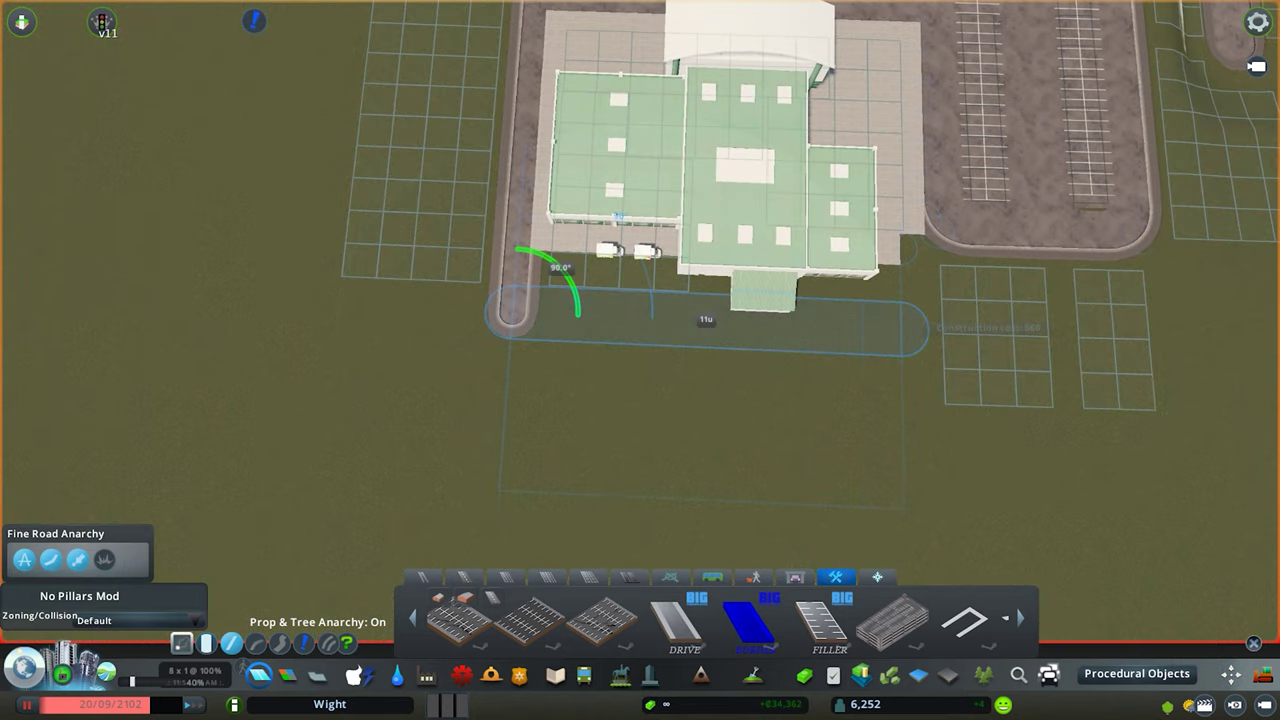
key("d")
scroll(640, 320, "up", 3)
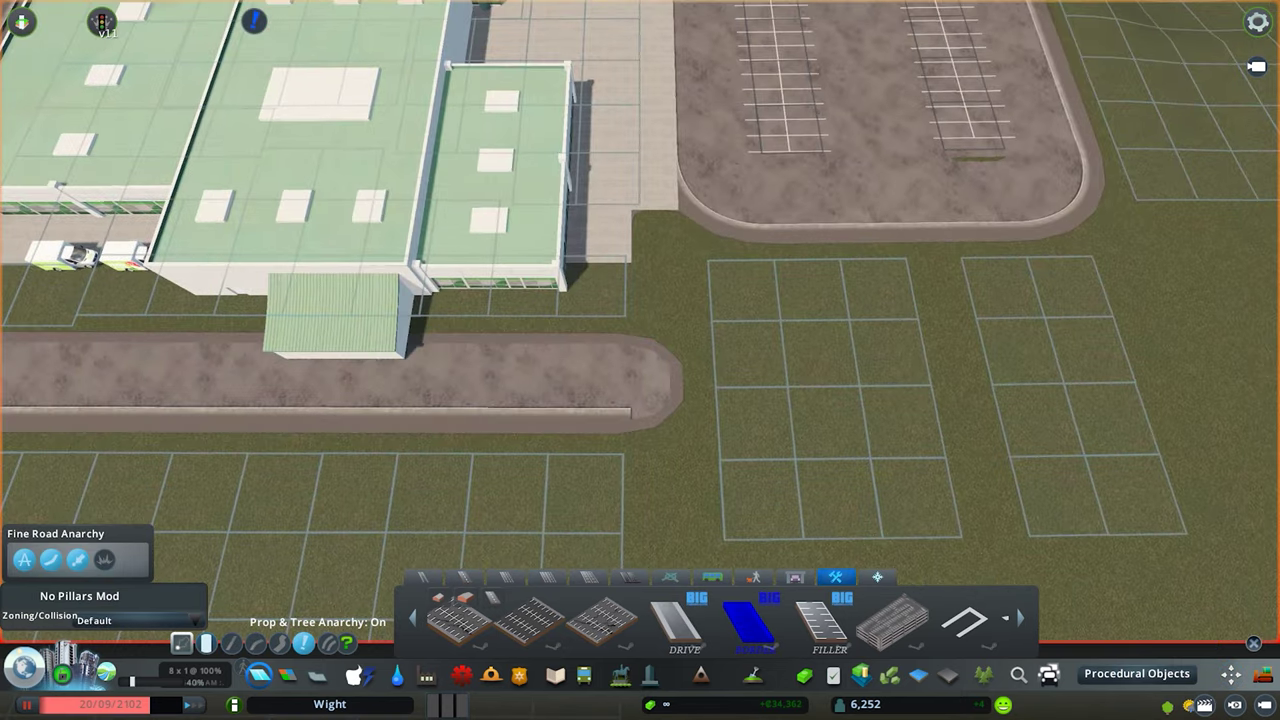
- Continue the rear road around the supermarket's far corner to join the car park's edge, and switch to Move It
left_click(678, 622)
left_click(750, 620)
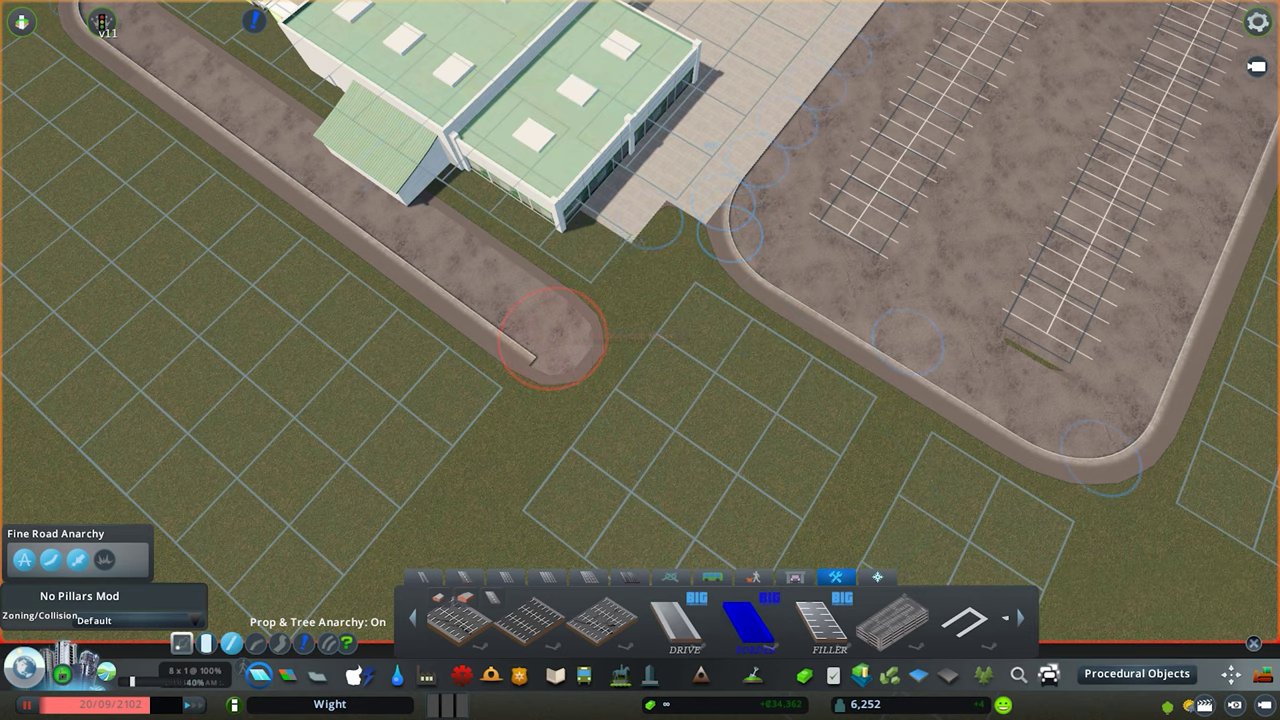
left_click(553, 338)
left_click(551, 240)
key("m")
scroll(640, 320, "up", 2)
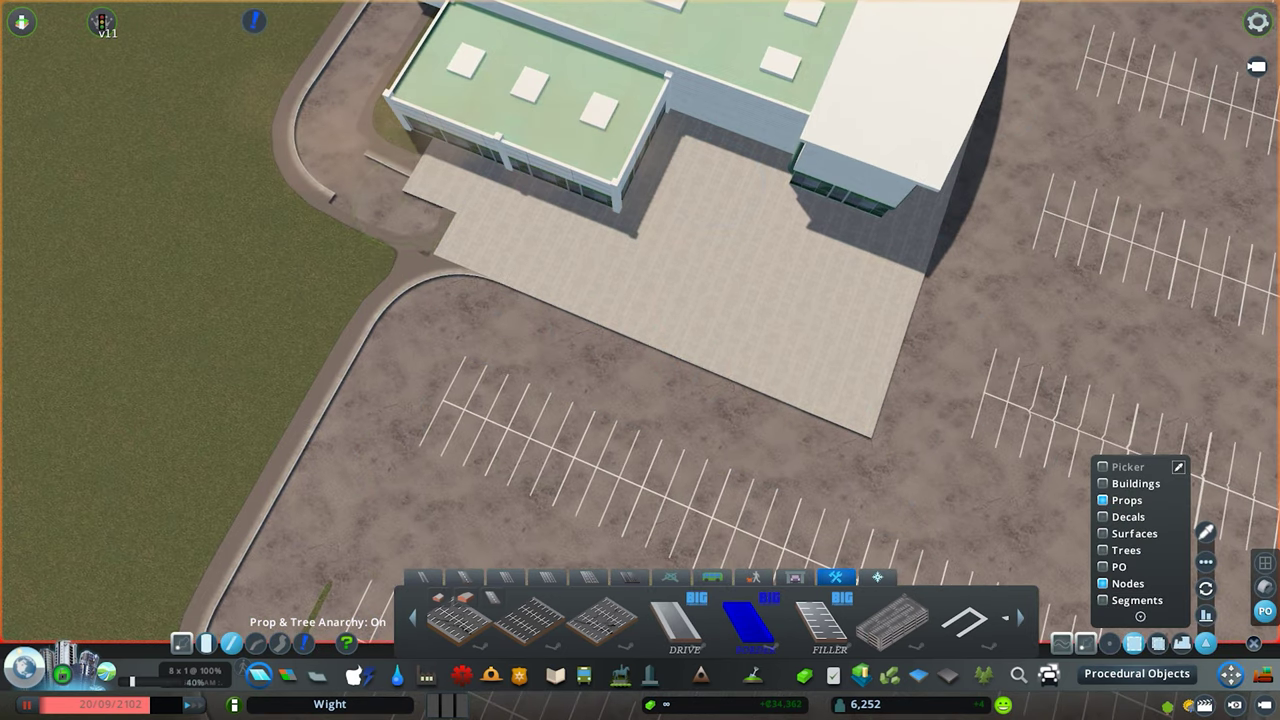
- Upgrade the new corner segments so the border runs along the outer side of the rear road
key("a")
key("w")
scroll(640, 320, "up", 2)
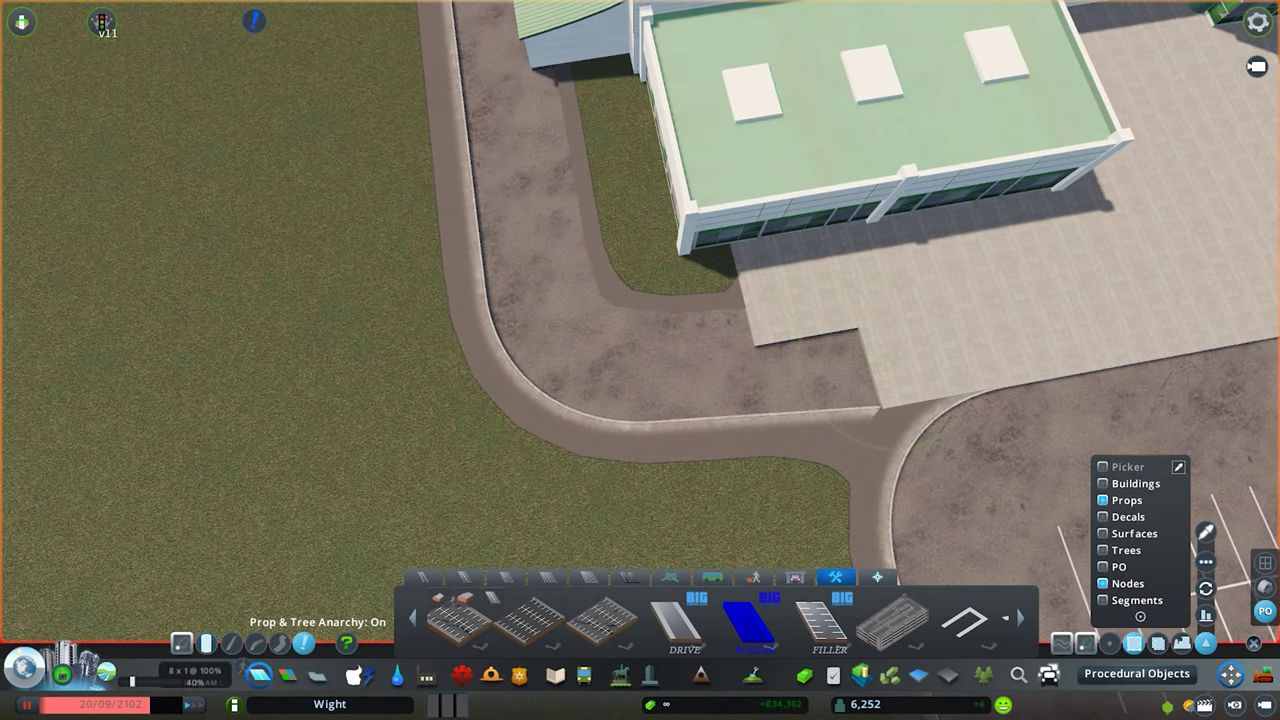
- Pull the small paving piece at the supermarket's car-park-side rear corner in closer to the building wall
key("e")
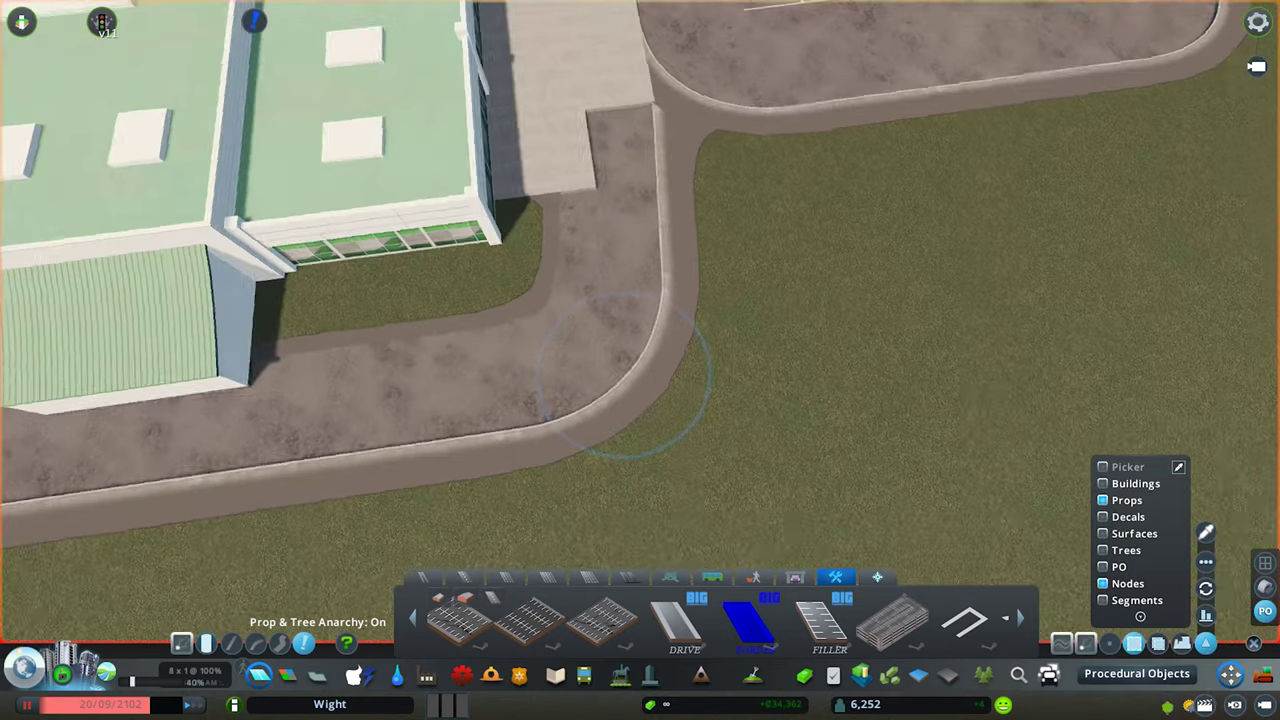
key("q")
key("d")
scroll(640, 320, "down", 2)
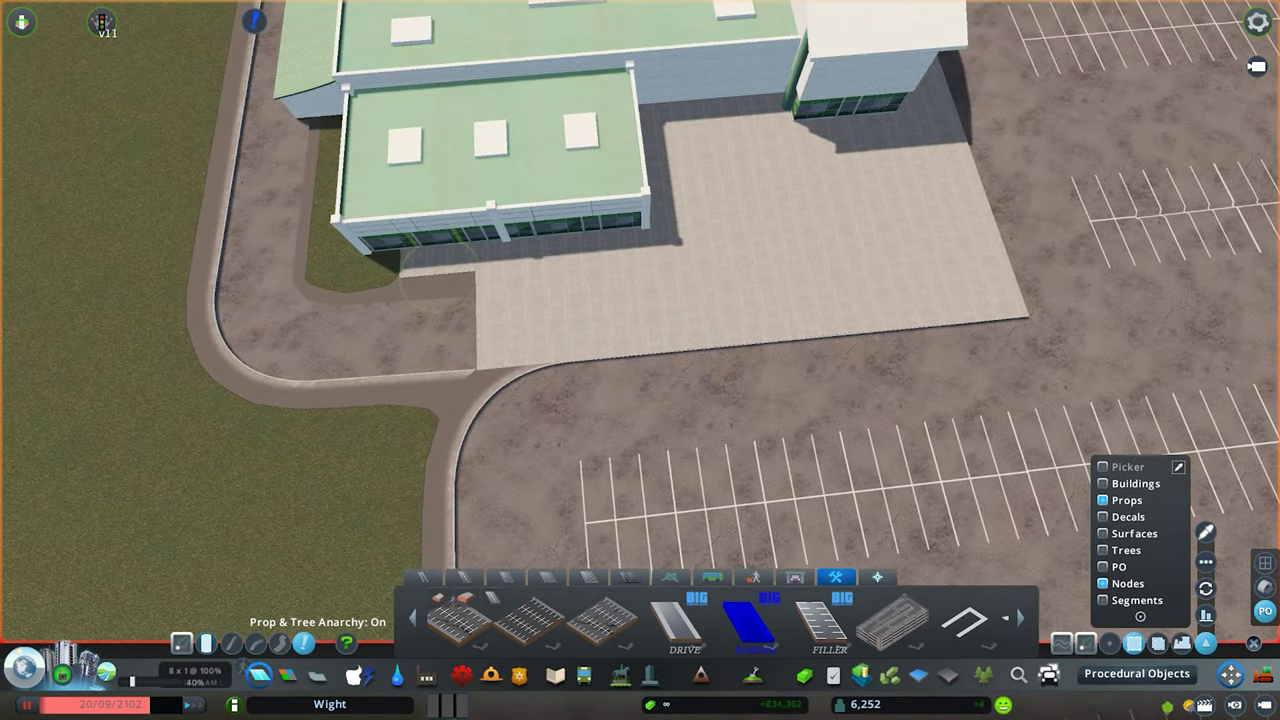
key("a")
key("q")
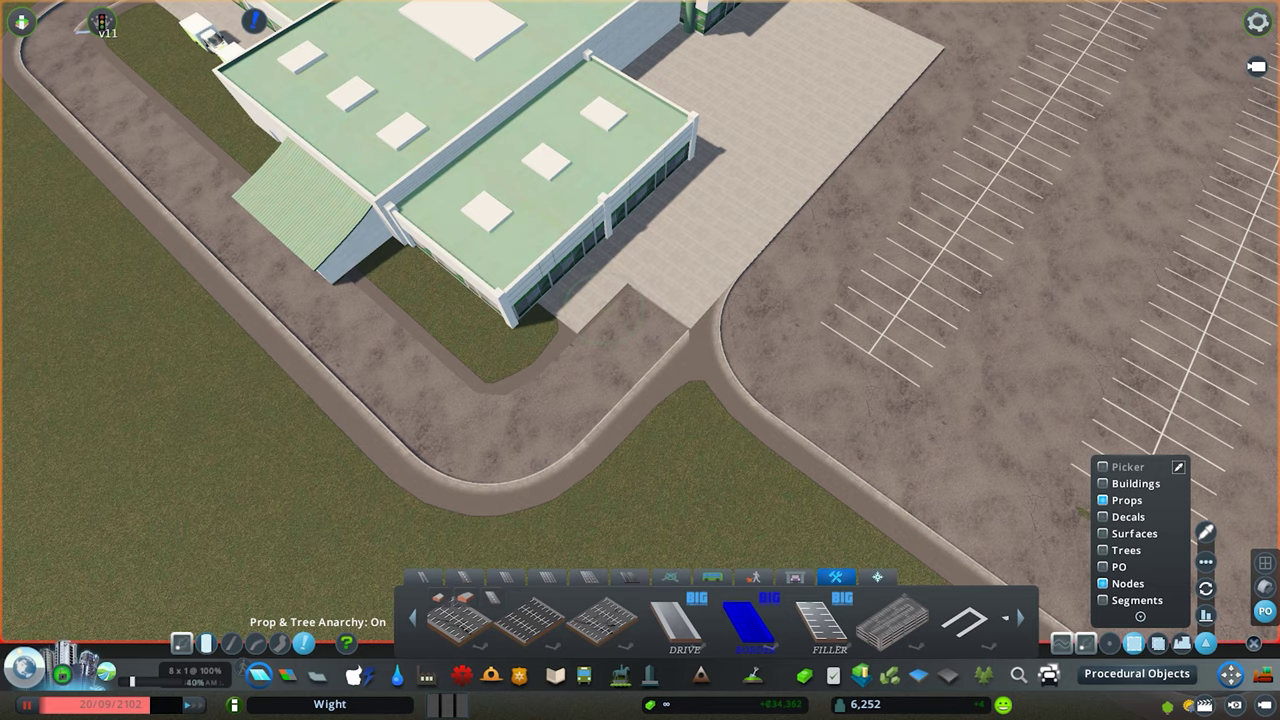
- Pull the paving along the side road back to the supermarket's rear corner using Move It
key("q")
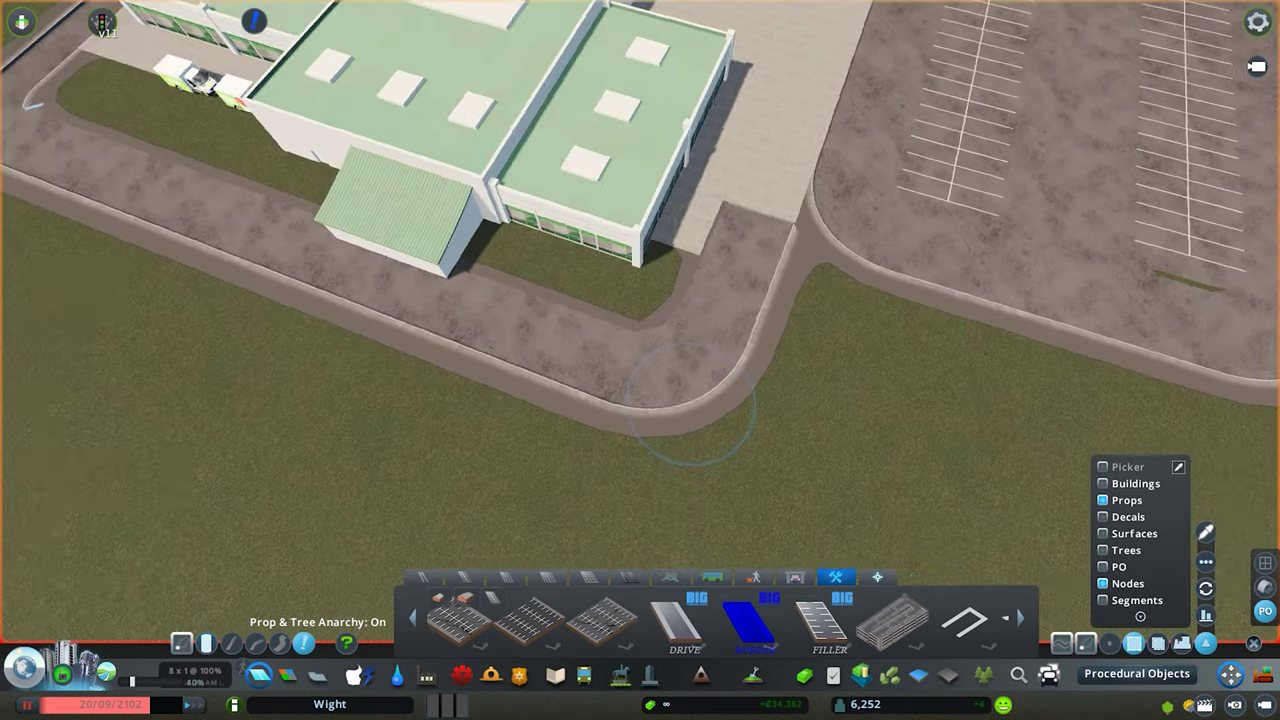
key("a")
key("d")
key("a")
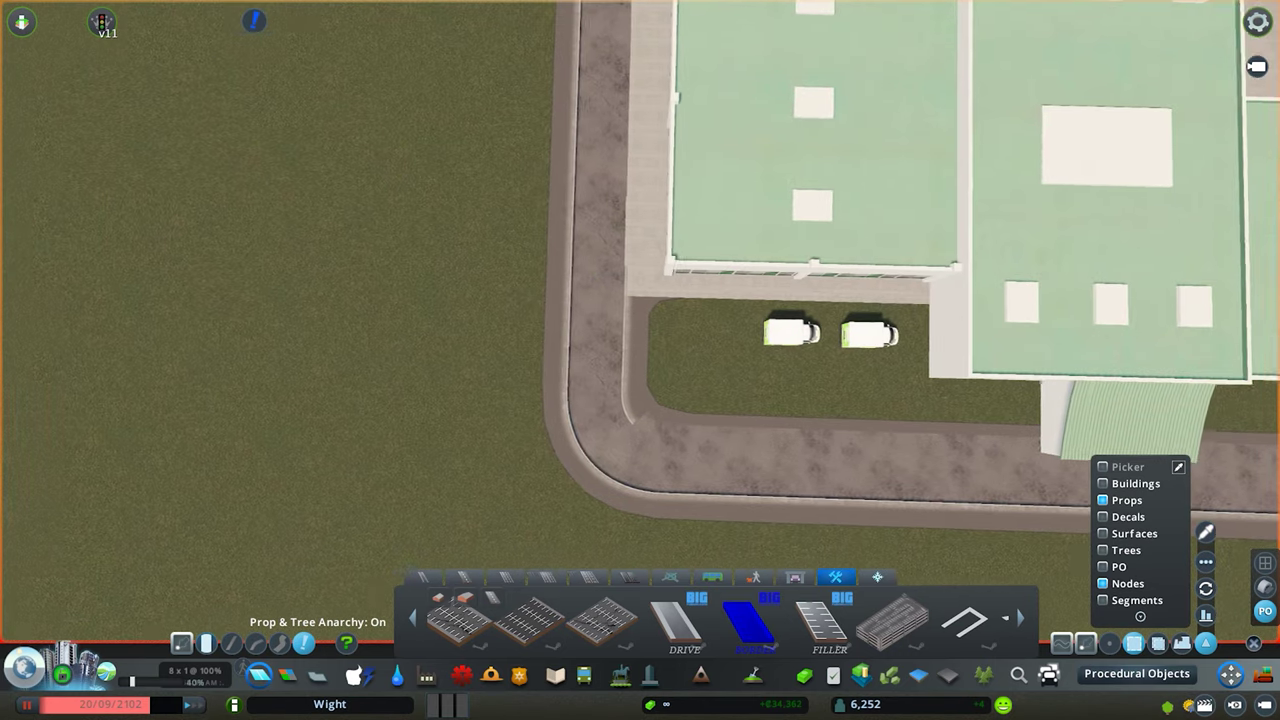
scroll(620, 240, "up", 3)
key("q")
scroll(640, 260, "up", 3)
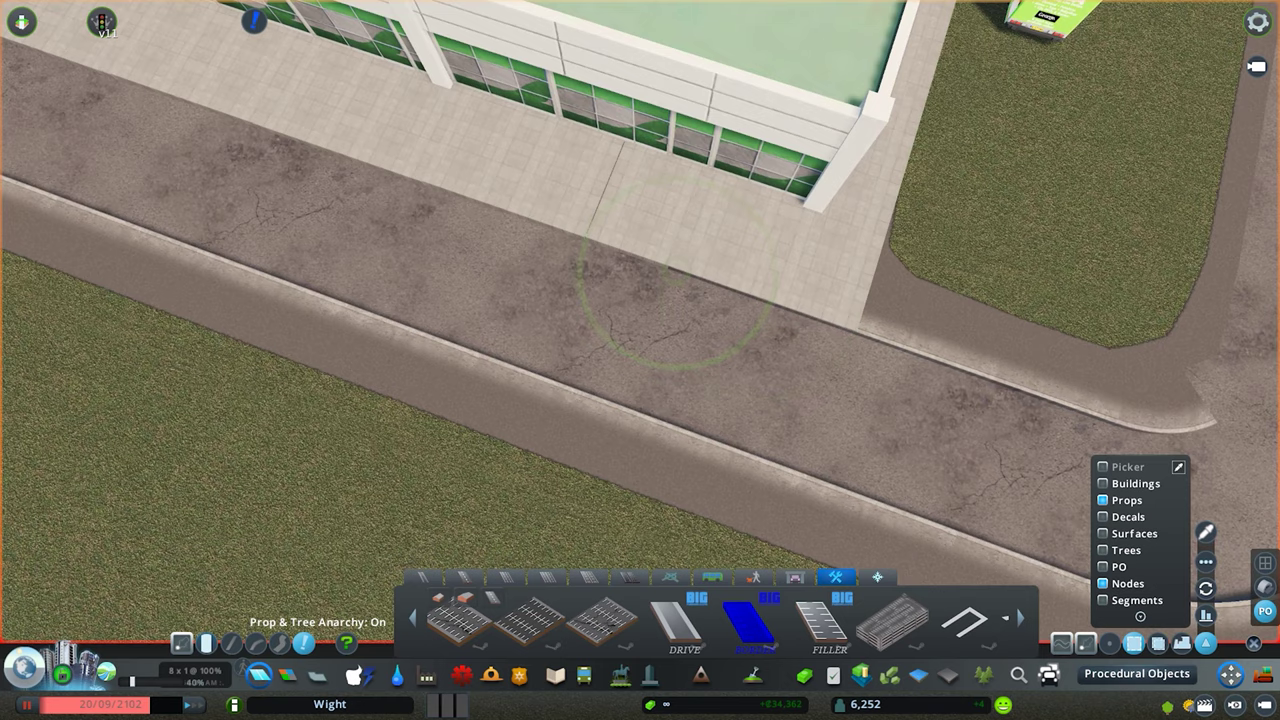
mouse_move(755, 290)
left_mouse_down()
mouse_move(1000, 346)
mouse_move(910, 356)
left_mouse_up()
left_click(1182, 643)
key("q")
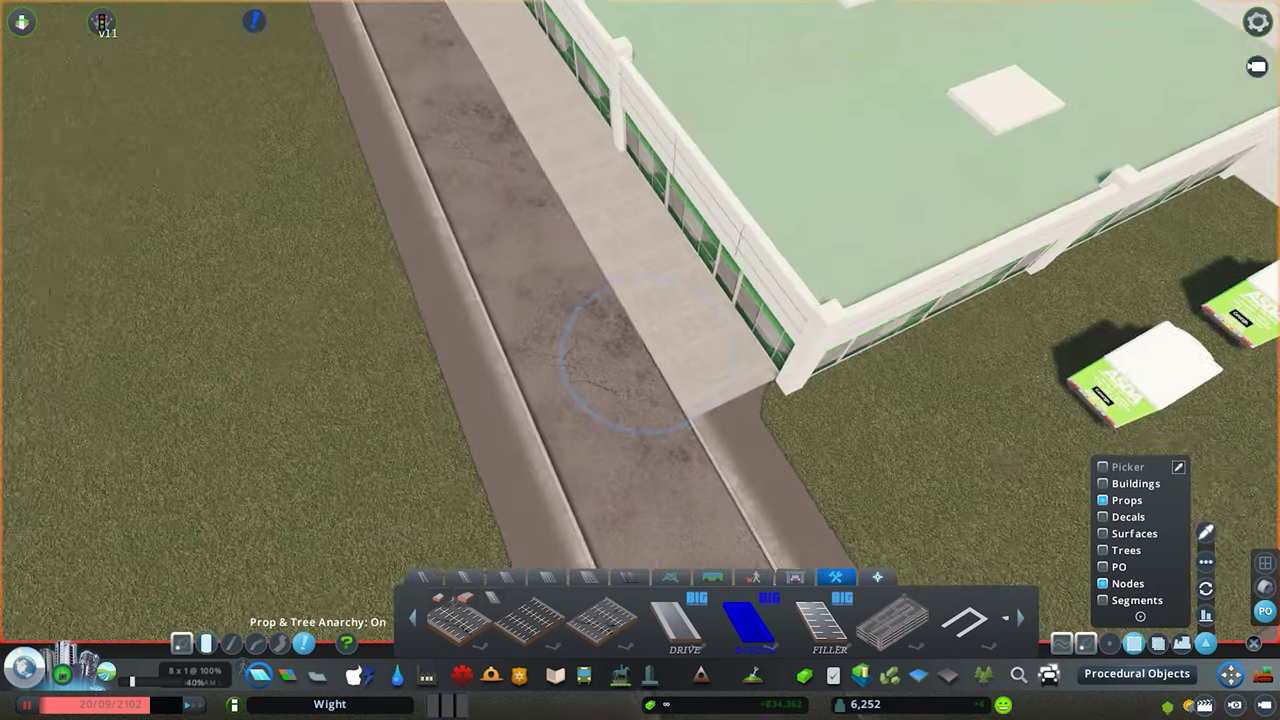
key("e")
- Use the "curb" asset search to choose a flat paved profile and lay a short piece across the inner border's open end
left_click(1018, 675)
scroll(825, 620, "down", 3)
left_click(825, 620)
key("s")
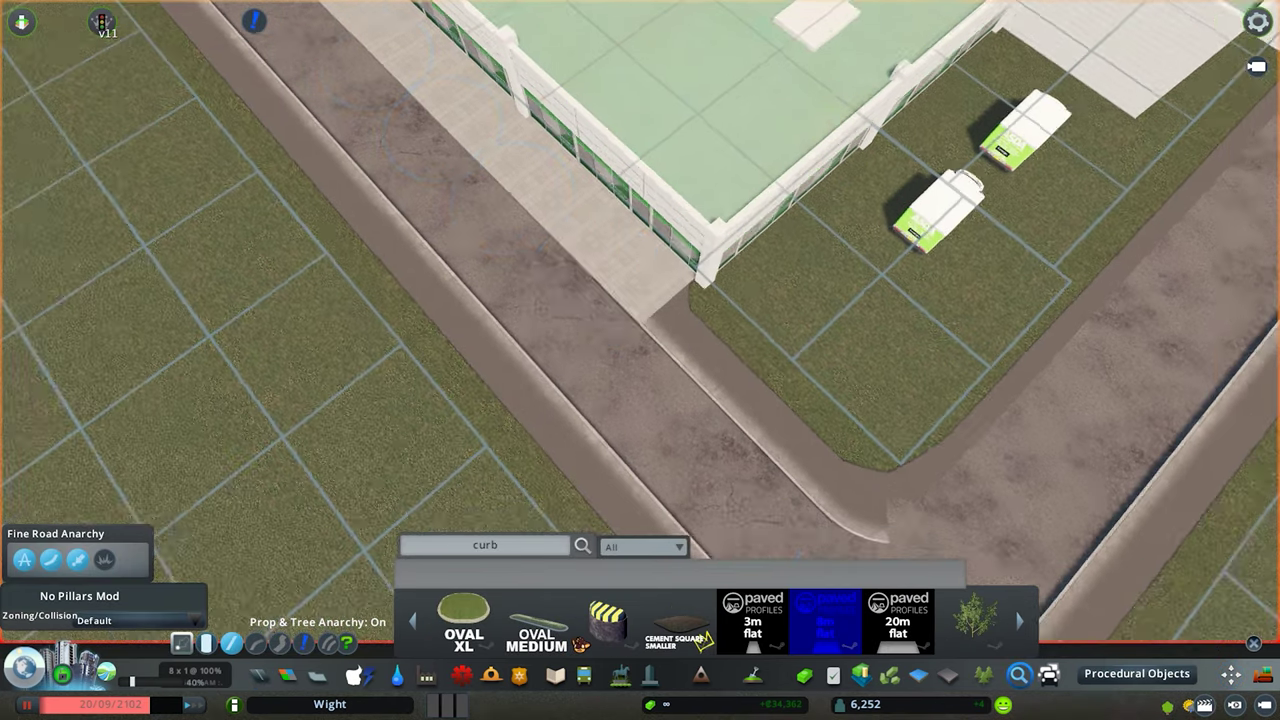
key("q")
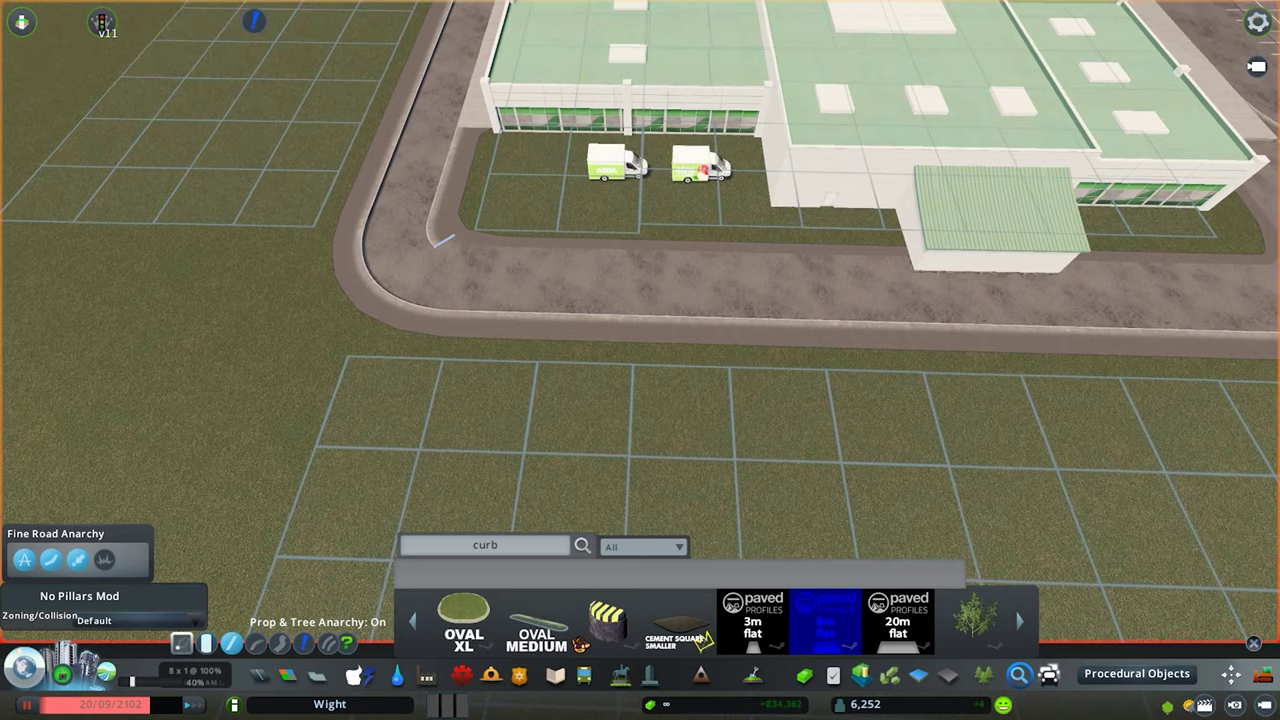
- Filter the asset search to Net Structures and lay the 2 m Concrete Pedestrian Path along the supermarket's rear walls
scroll(703, 620, "down", 10)
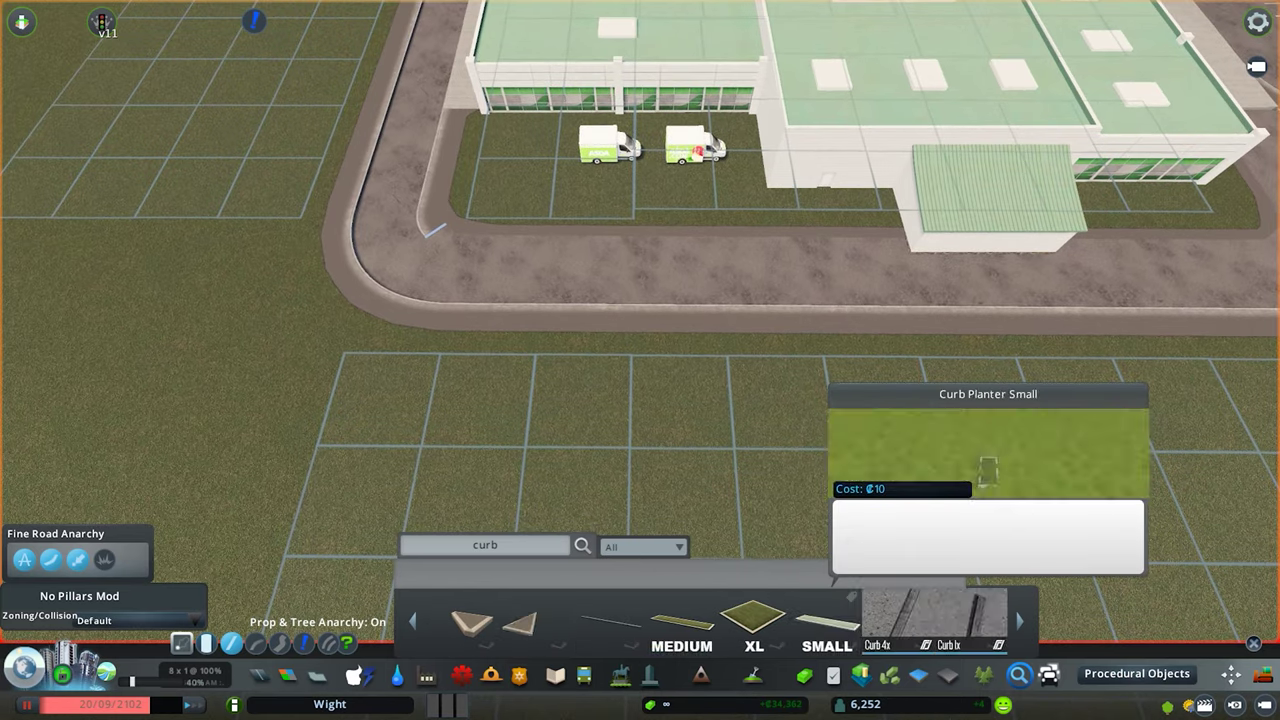
left_click(640, 547)
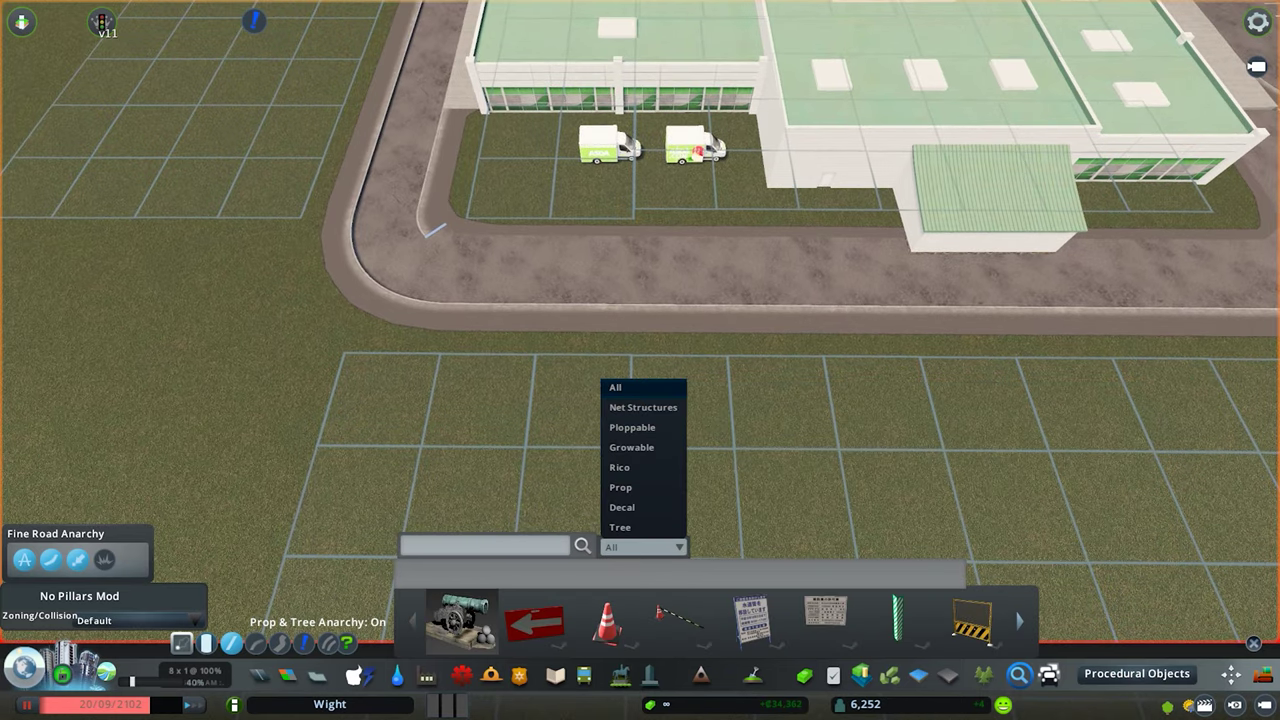
left_click(643, 406)
scroll(851, 610, "down", 10)
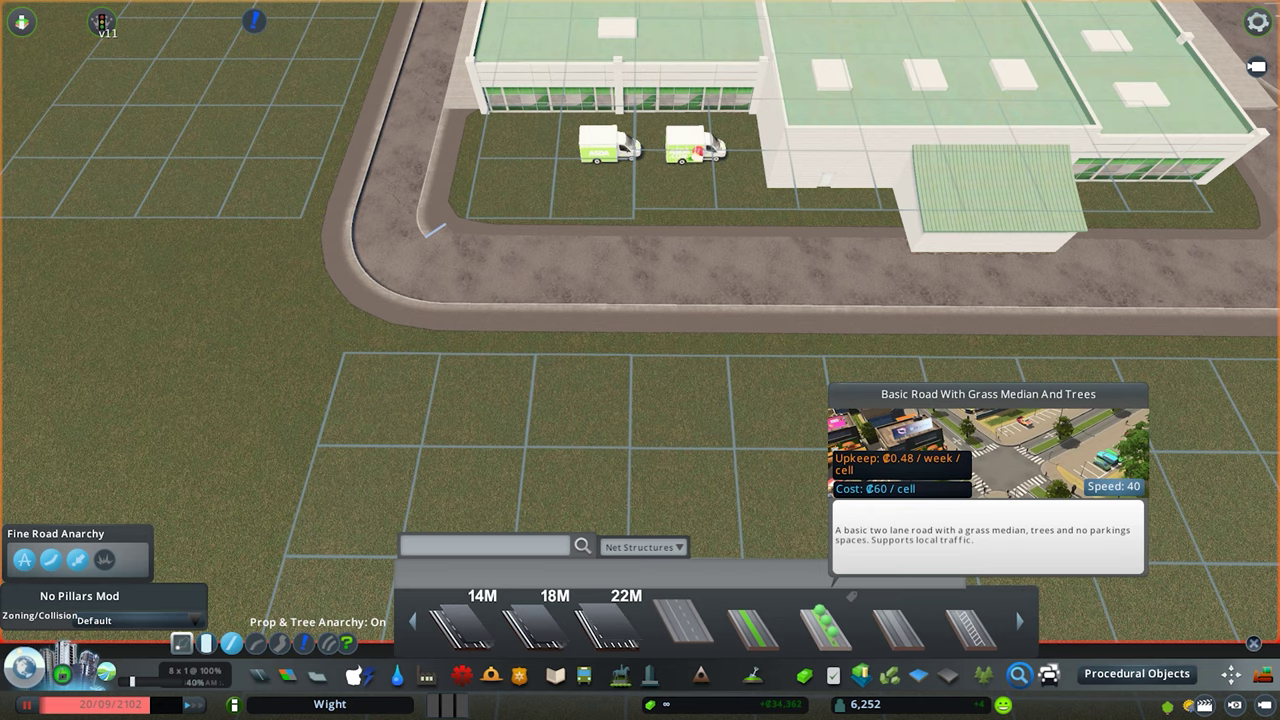
scroll(851, 610, "down", 6)
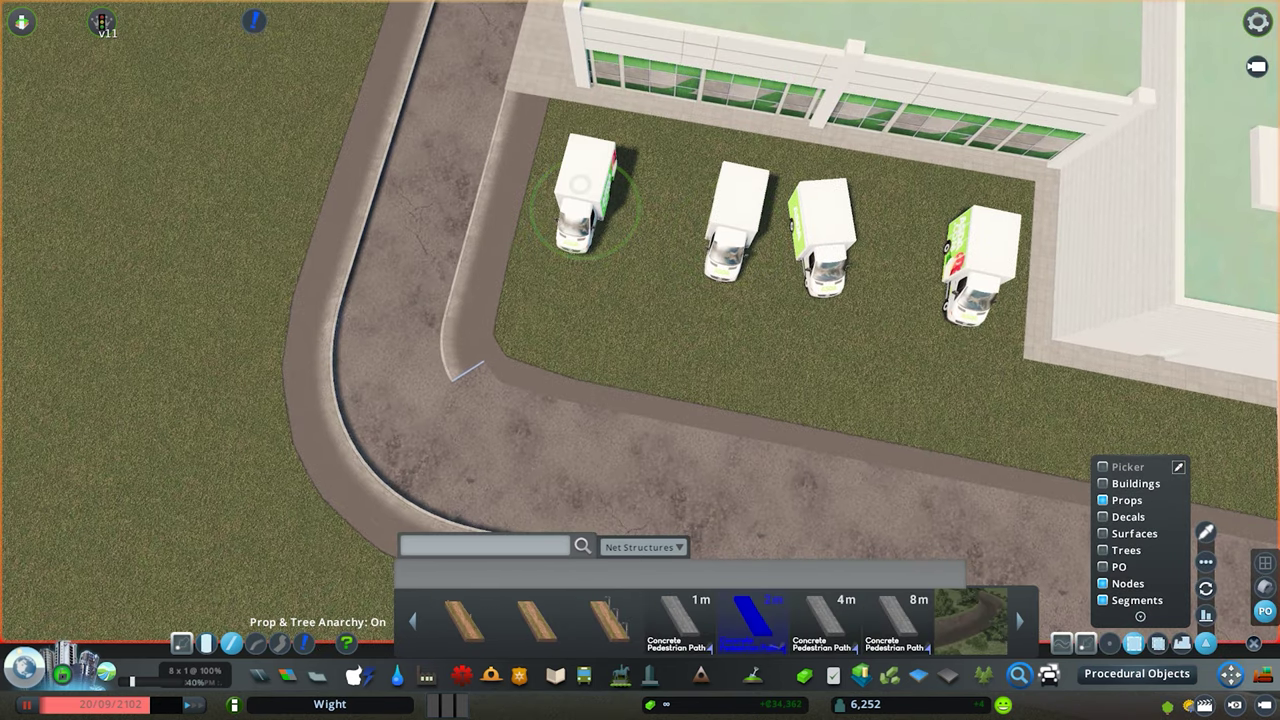
- Arrange the four delivery vans side by side in an evenly spaced row behind the supermarket
left_click_drag(736, 222, 658, 206)
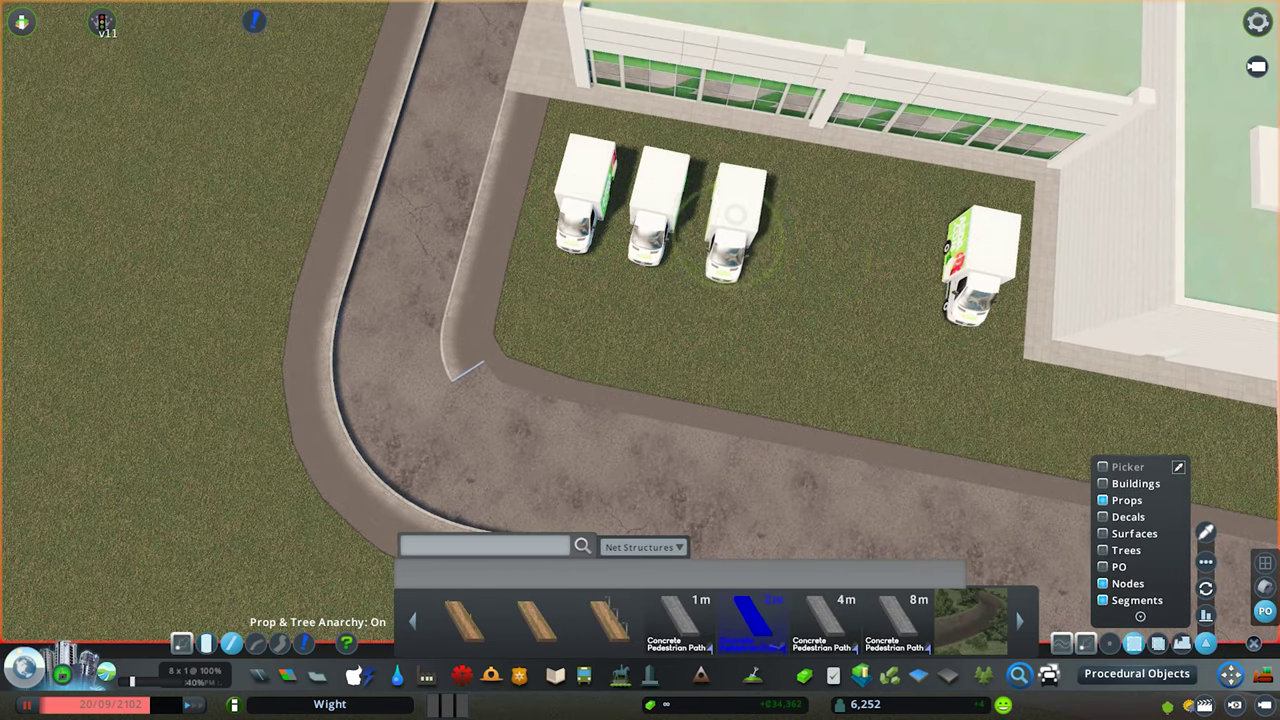
left_click_drag(886, 242, 859, 241)
scroll(640, 360, "down", 5)
- Paint a paved ground surface over the grass around the vans and along the supermarket's rear wall
left_click(947, 675)
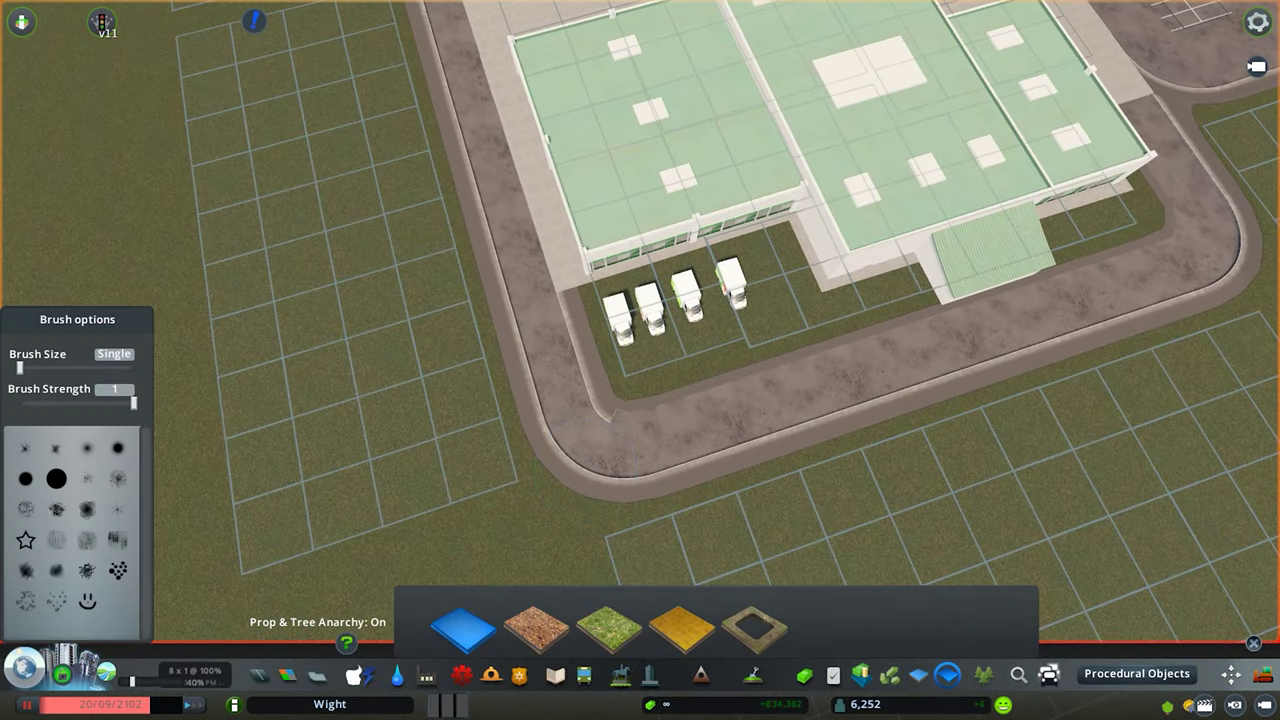
left_click_drag(20, 368, 29, 368)
right_click(618, 395)
mouse_move(646, 355)
left_mouse_down()
mouse_move(777, 251)
mouse_move(868, 243)
left_mouse_up()
key("q")
key("d")
- Set the surface brush size to 18 and paint over the remaining grass around the supermarket's far rear corner
left_click_drag(29, 368, 25, 368)
key("d")
left_click_drag(571, 300, 598, 300)
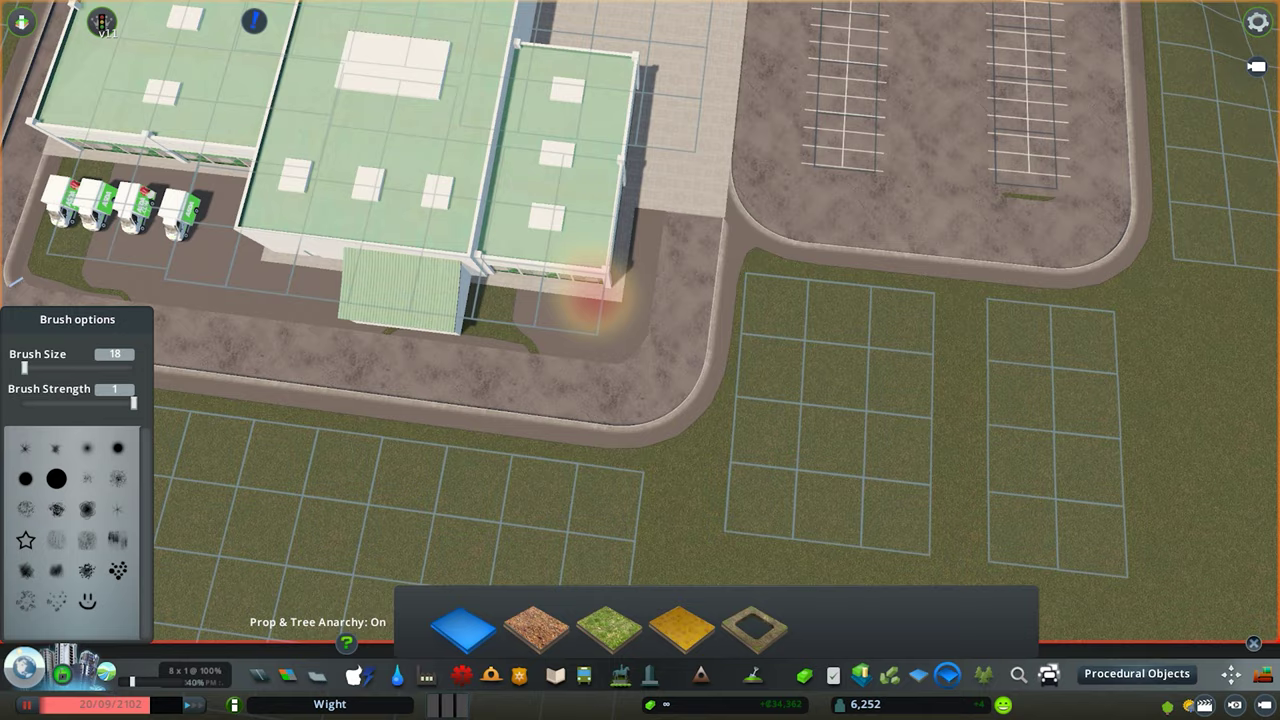
key("a")
key("a")
left_click_drag(563, 258, 516, 222)
key("d")
key("q")
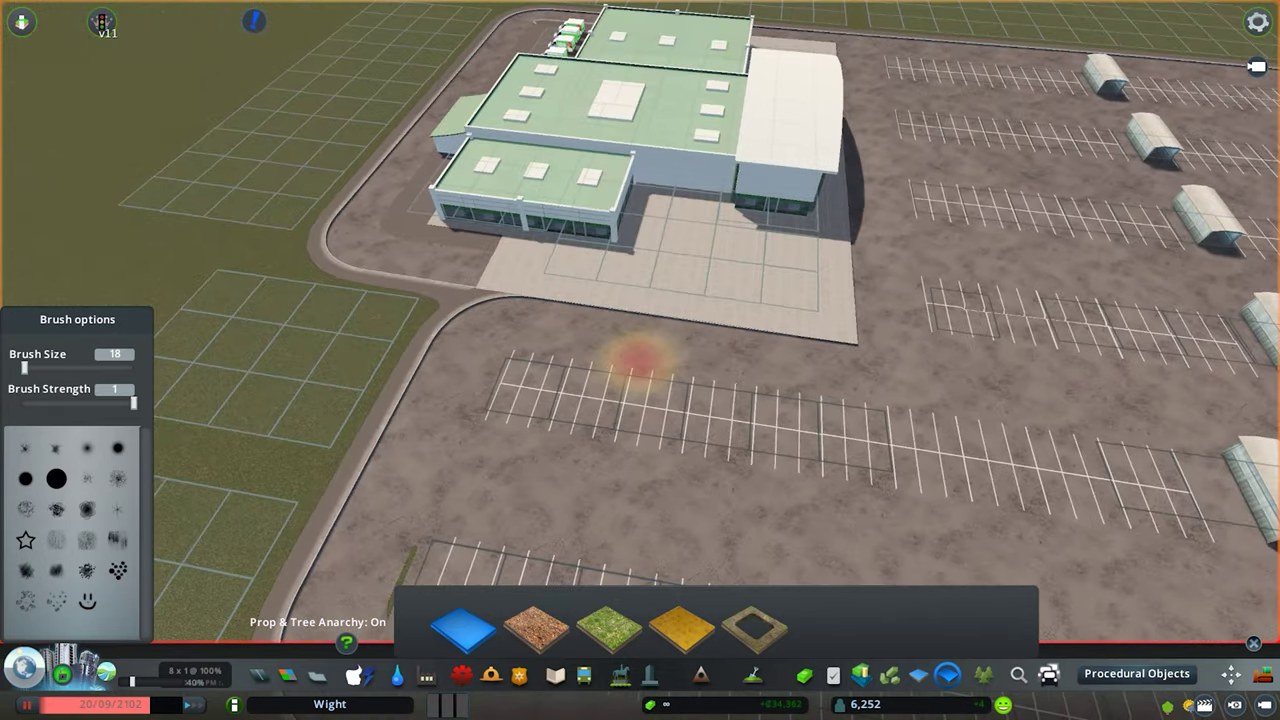
- Search the assets for "asda" and place the green lorry cab on the service road behind the supermarket
key("q")
key("e")
key("ctrl+f")
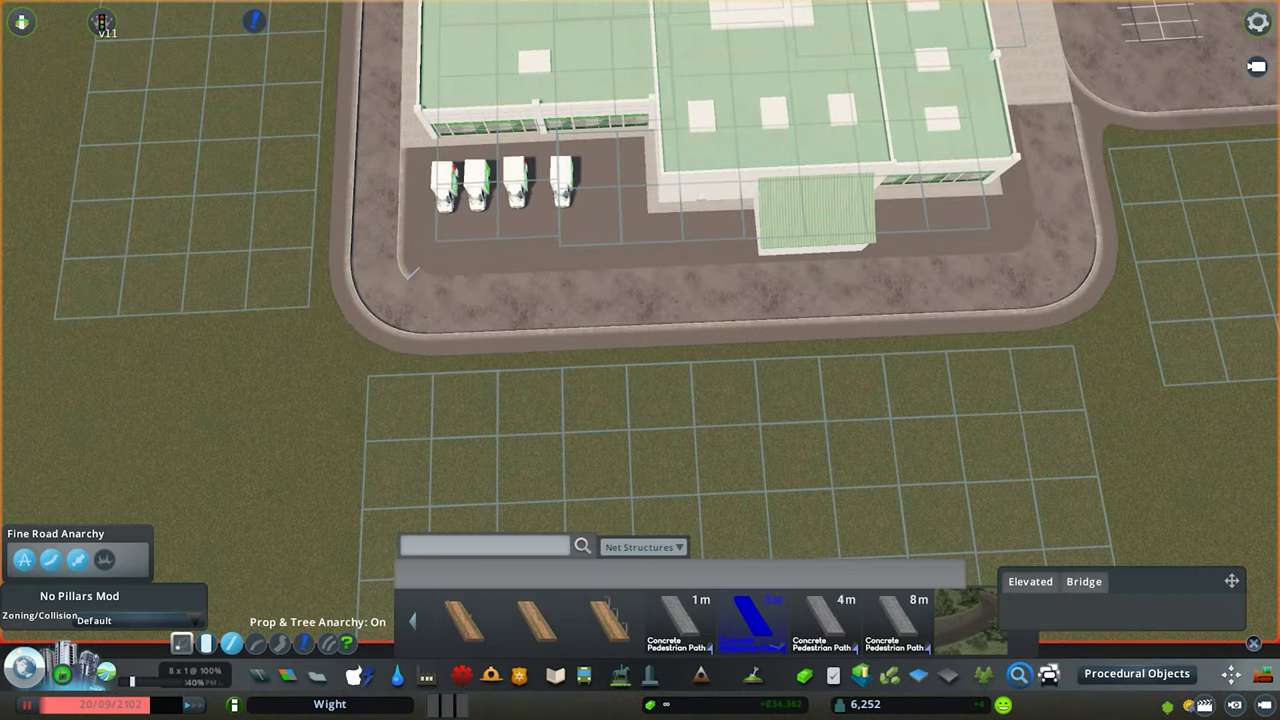
type("asda")
left_click(680, 622)
scroll(563, 300, "up", 3)
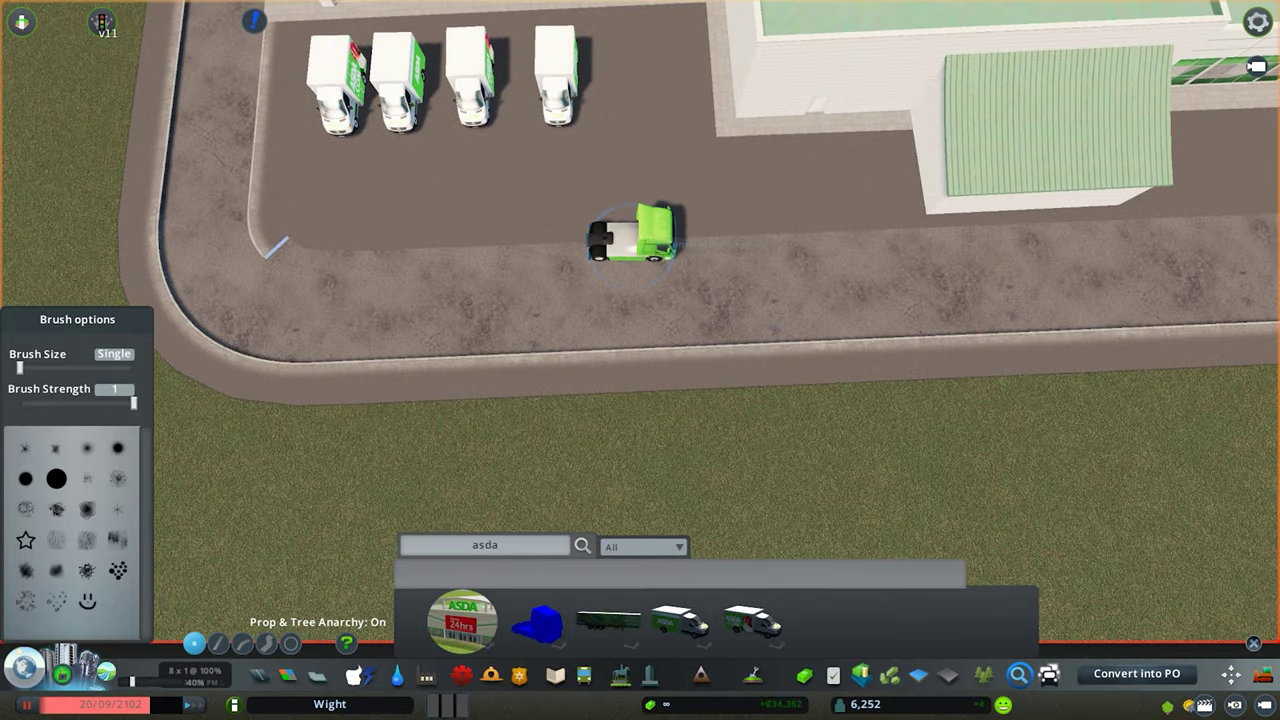
left_click(845, 283)
- Place the Asda trailer on the service road and align it with the cab to form an articulated lorry
left_click(607, 620)
key("m")
scroll(760, 285, "up", 4)
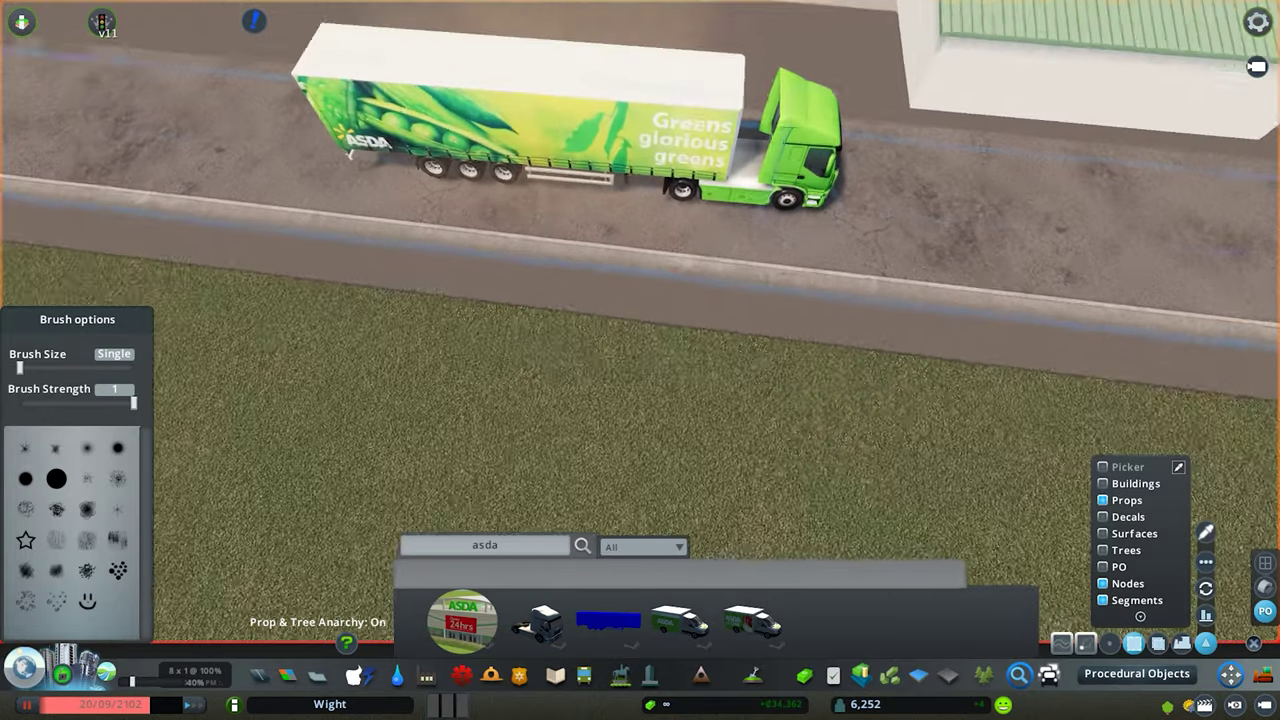
scroll(640, 320, "down", 6)
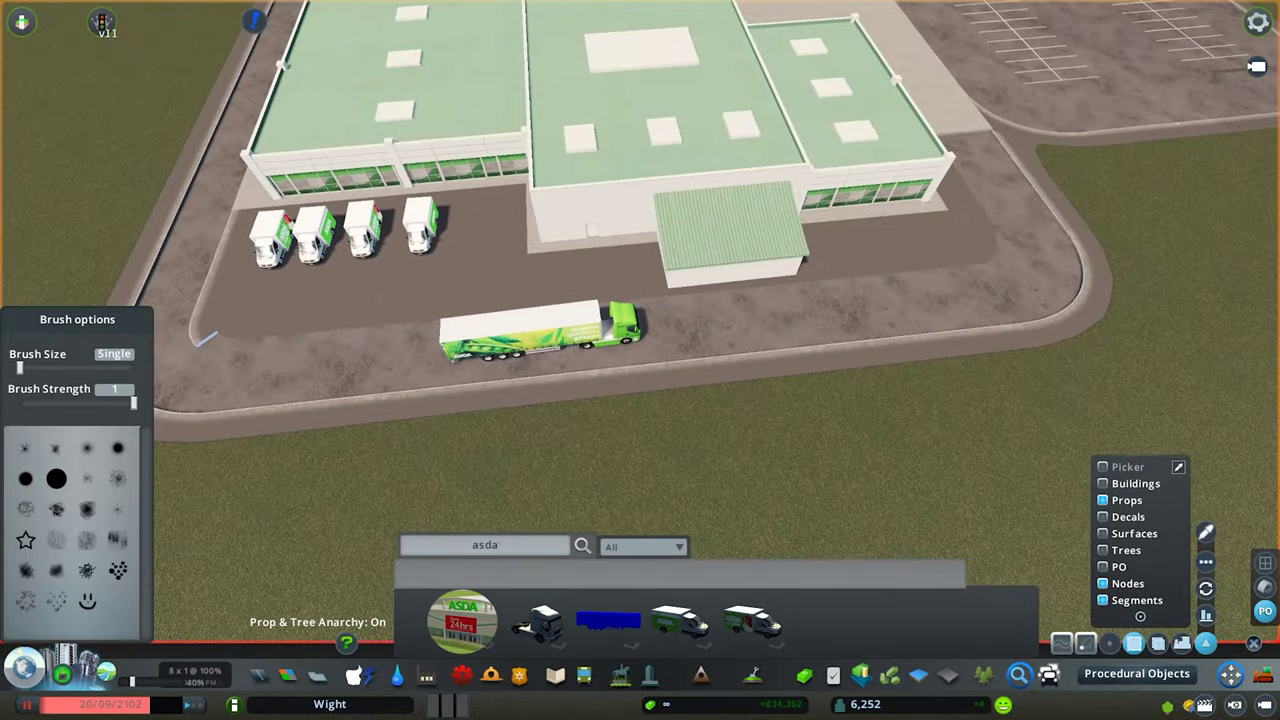
- Search all assets for "depot" and look through the matches
left_click(1020, 675)
key("BackSpace")
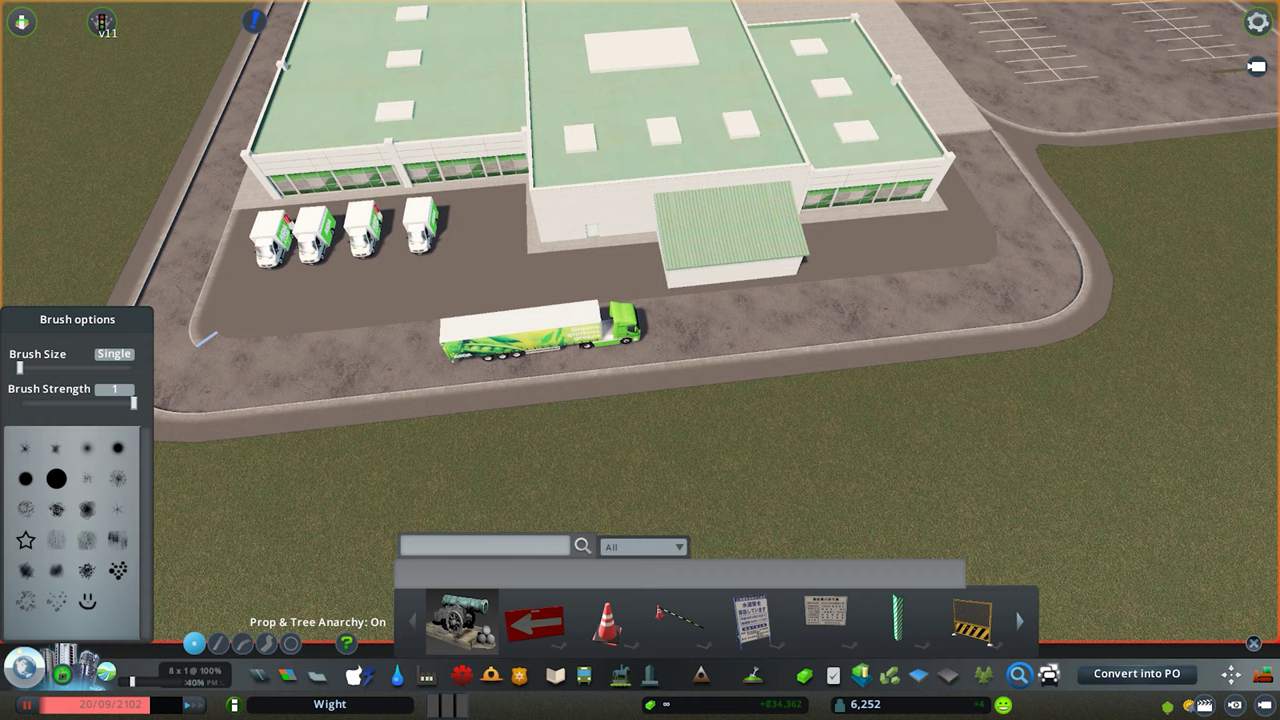
type("depot")
scroll(677, 618, "down", 3)
key("Escape")
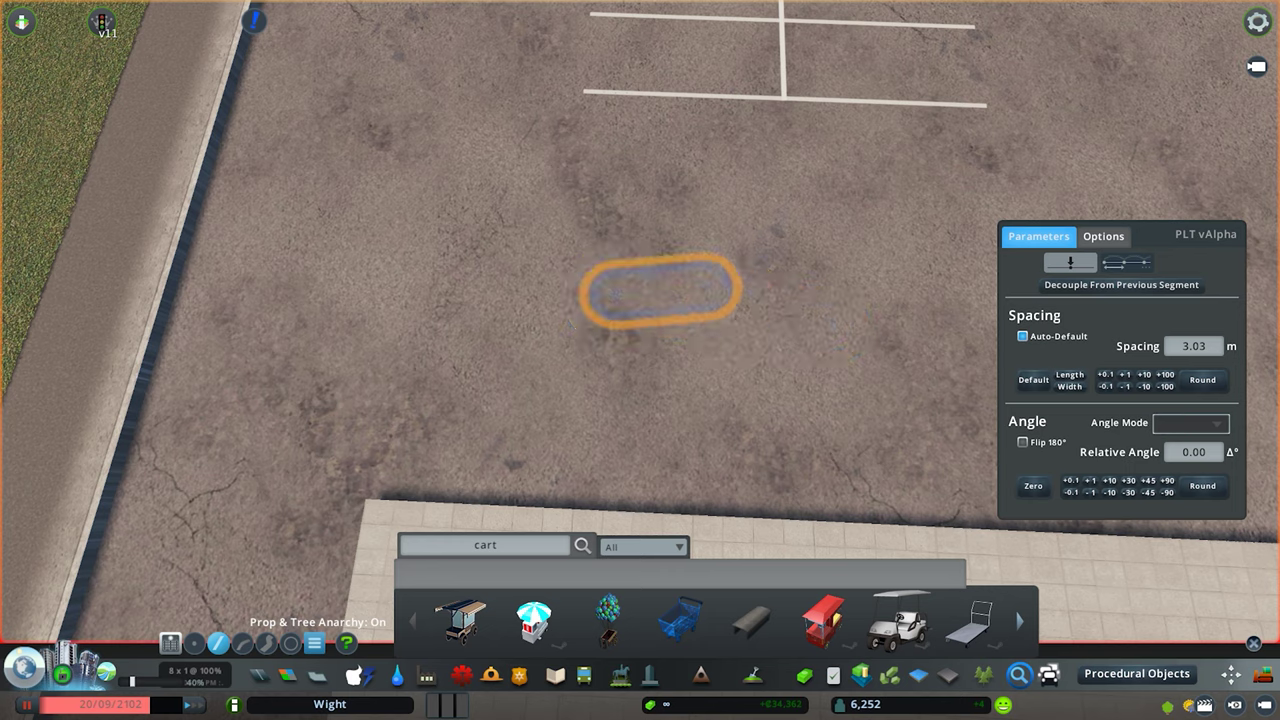
- Set the prop line spacing to 0.33 m and lay a tightly nested row of shopping trolleys on the car park
left_click(1104, 237)
left_click(1039, 237)
left_click(1106, 387)
left_click(1106, 387)
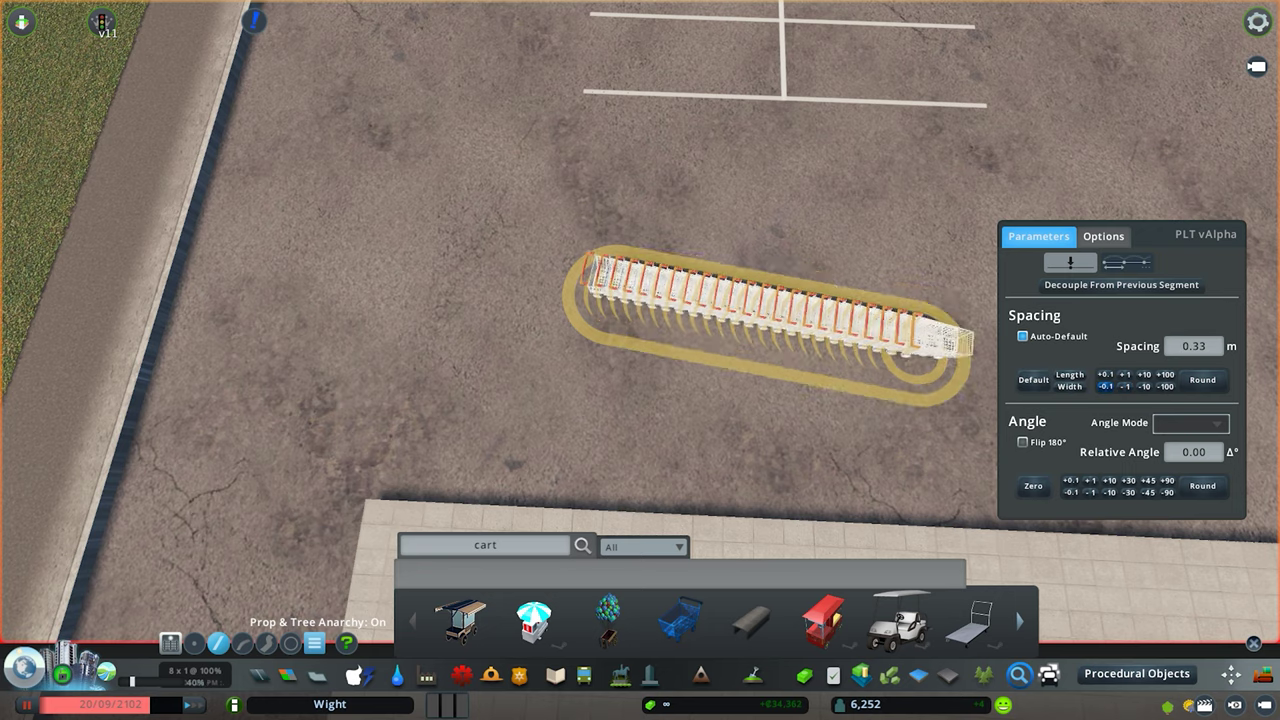
left_click(796, 300)
- Select the whole row of trolleys and move it under a cart shelter in the car park
key("m")
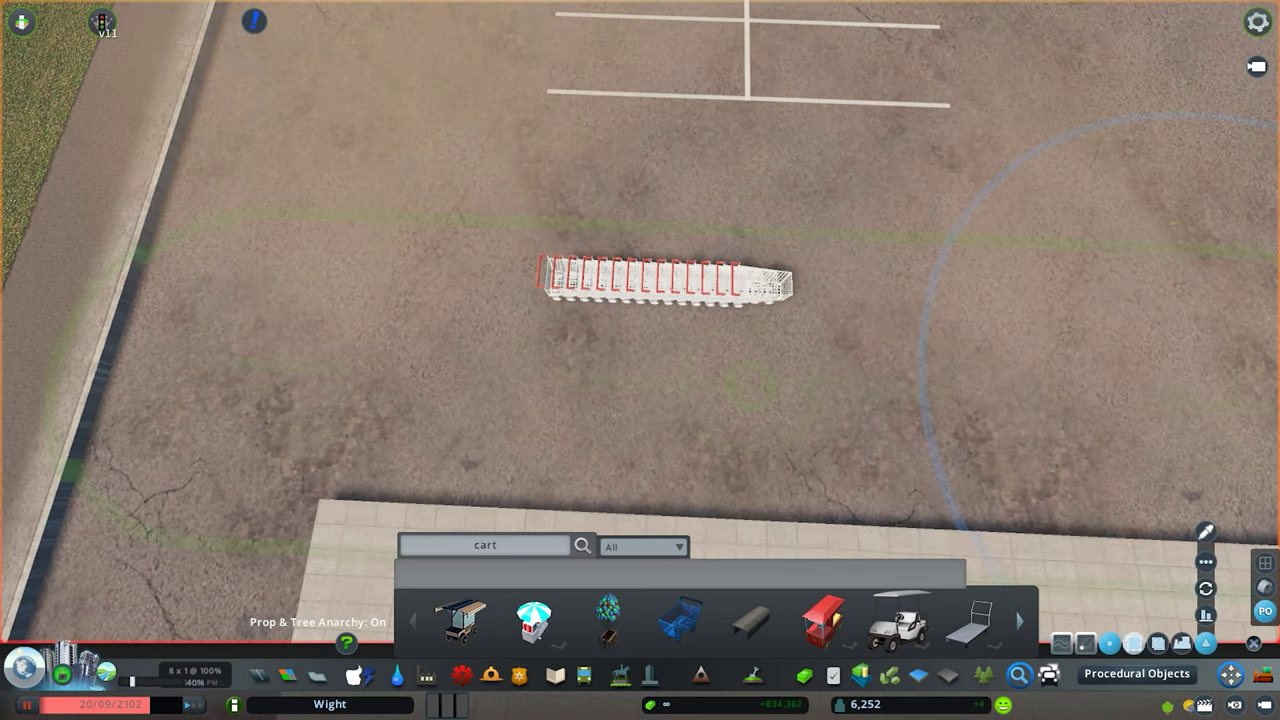
left_click(1134, 644)
left_click_drag(515, 235, 820, 330)
mouse_move(668, 282)
left_mouse_down()
mouse_move(686, 294)
mouse_move(743, 263)
mouse_move(814, 117)
mouse_move(745, 395)
mouse_move(785, 385)
mouse_move(600, 310)
mouse_move(645, 290)
mouse_move(614, 465)
left_mouse_up()
scroll(743, 263, "down", 3)
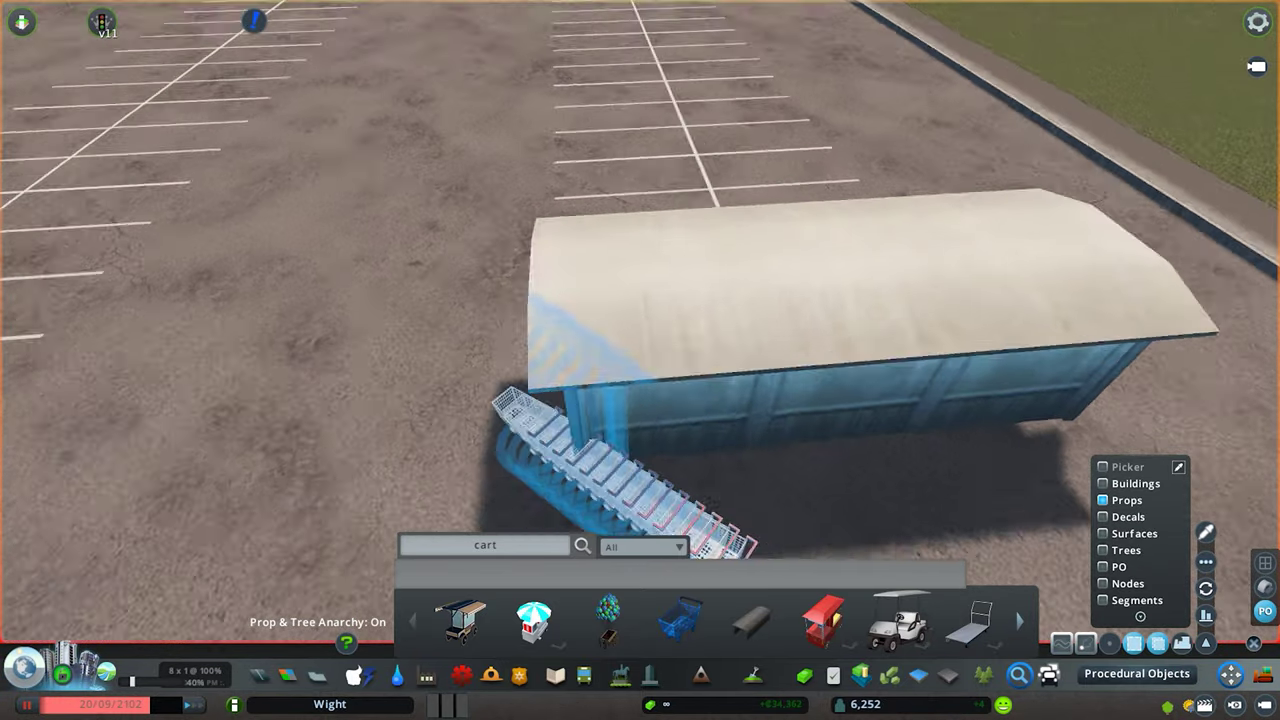
left_click(588, 178)
left_click_drag(700, 230, 690, 110)
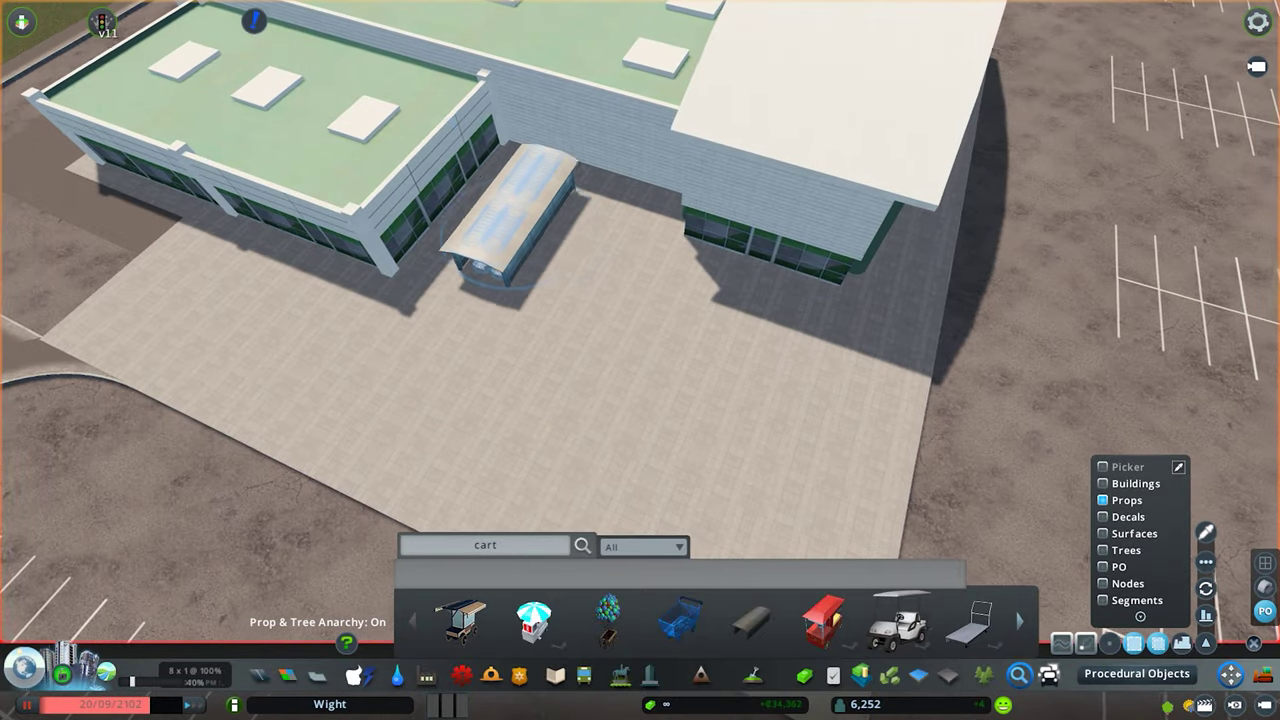
- Line up four trolley-filled cart shelters side by side against the supermarket wall, between the side wing and the entrance block
key("a")
key("w")
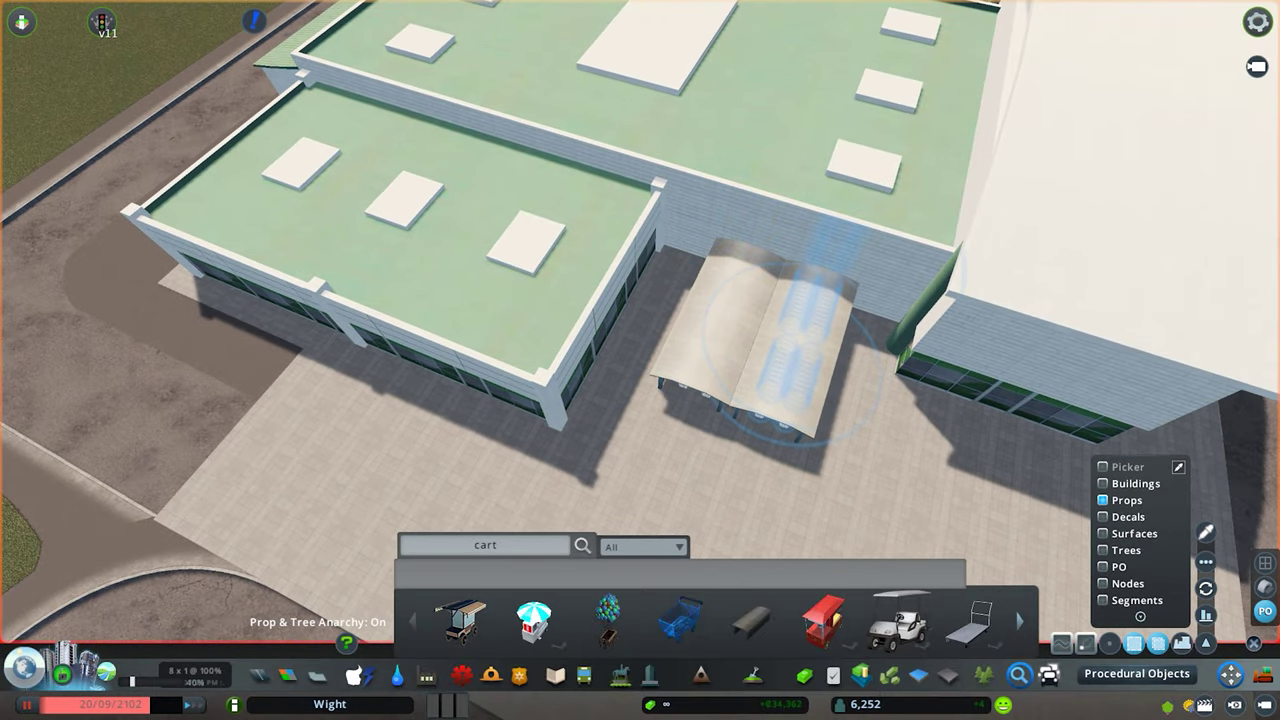
left_click(785, 345)
key("s")
key("d")
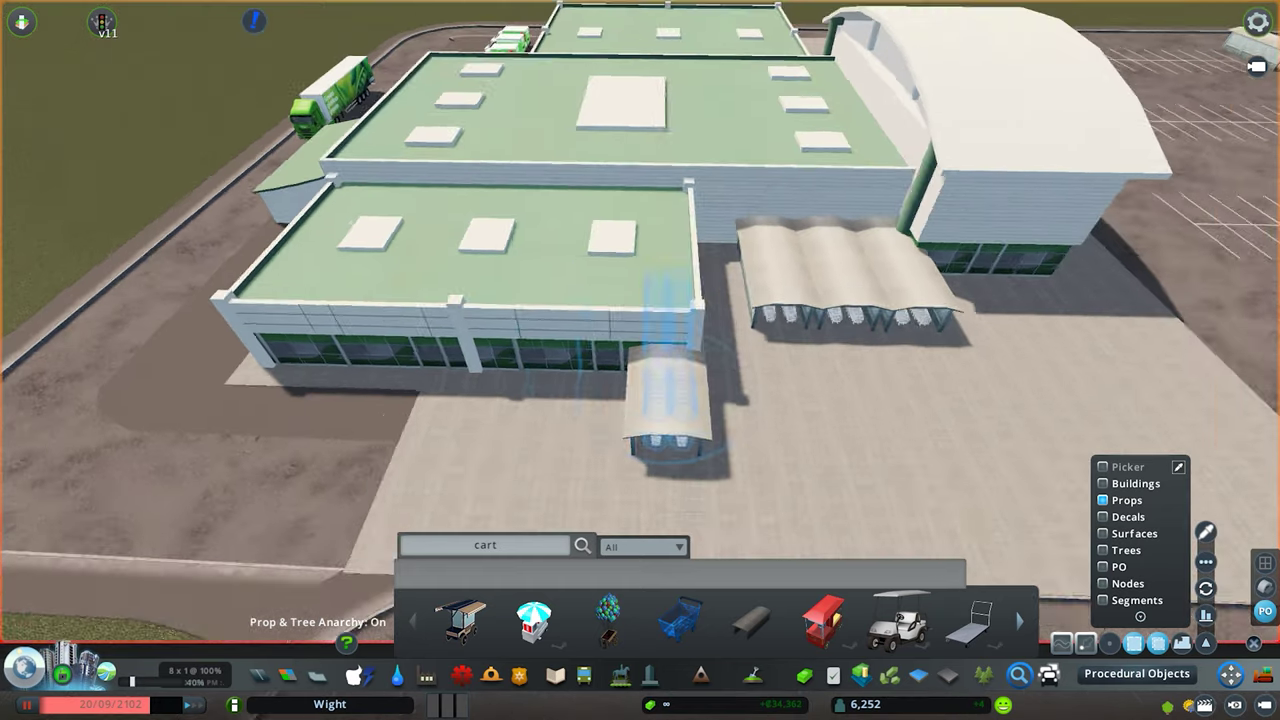
scroll(665, 400, "up", 3)
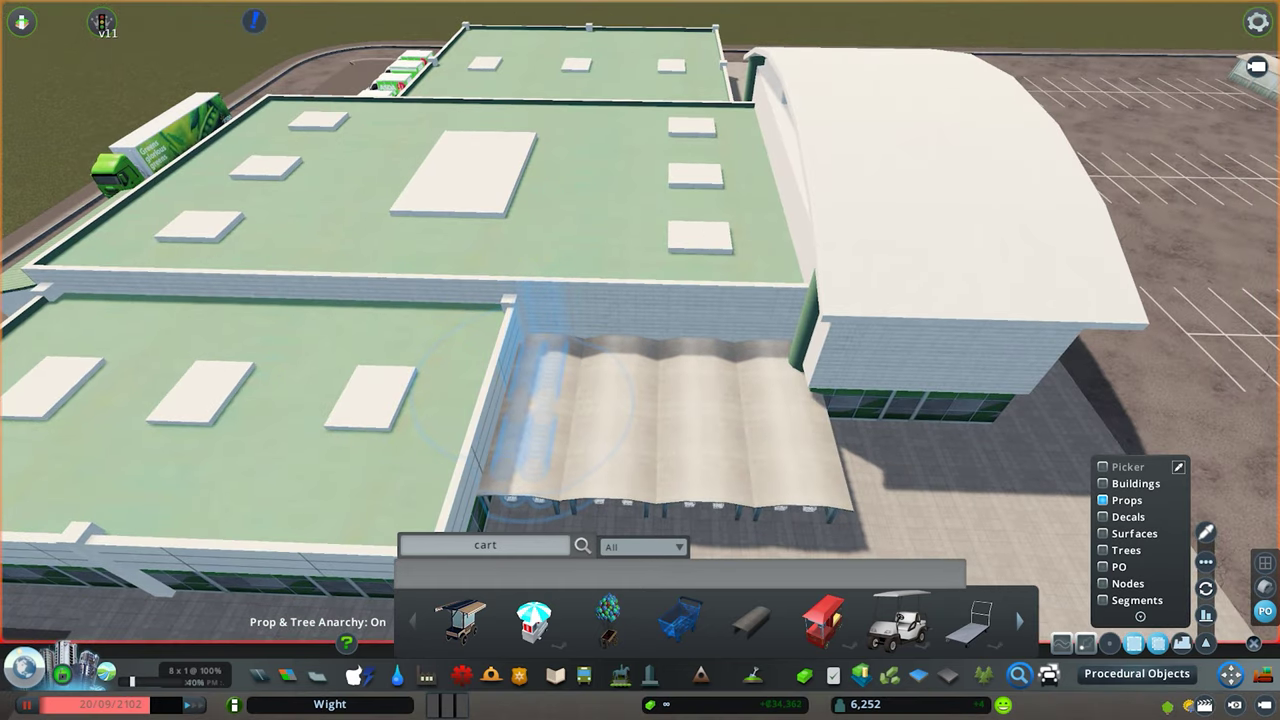
scroll(640, 320, "down", 3)
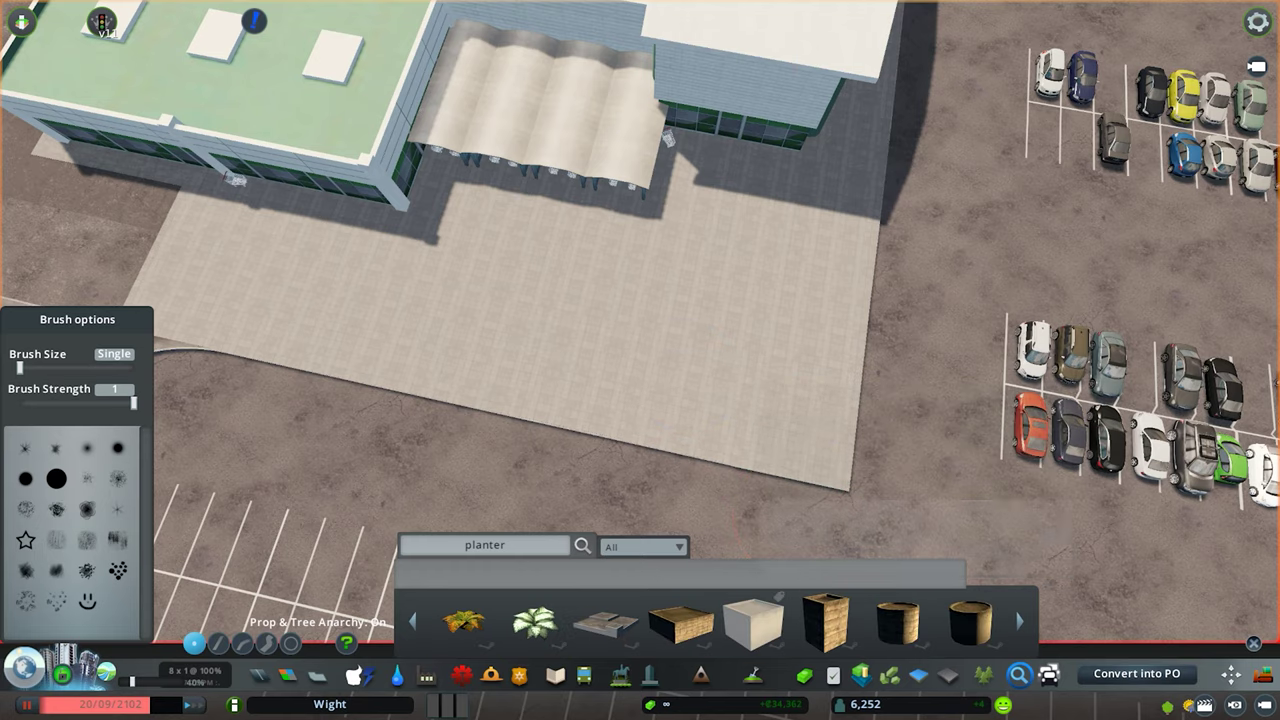
- Lay evenly spaced lines of square tree grates along the side and front edges of the supermarket's paved forecourt
scroll(825, 620, "down", 10)
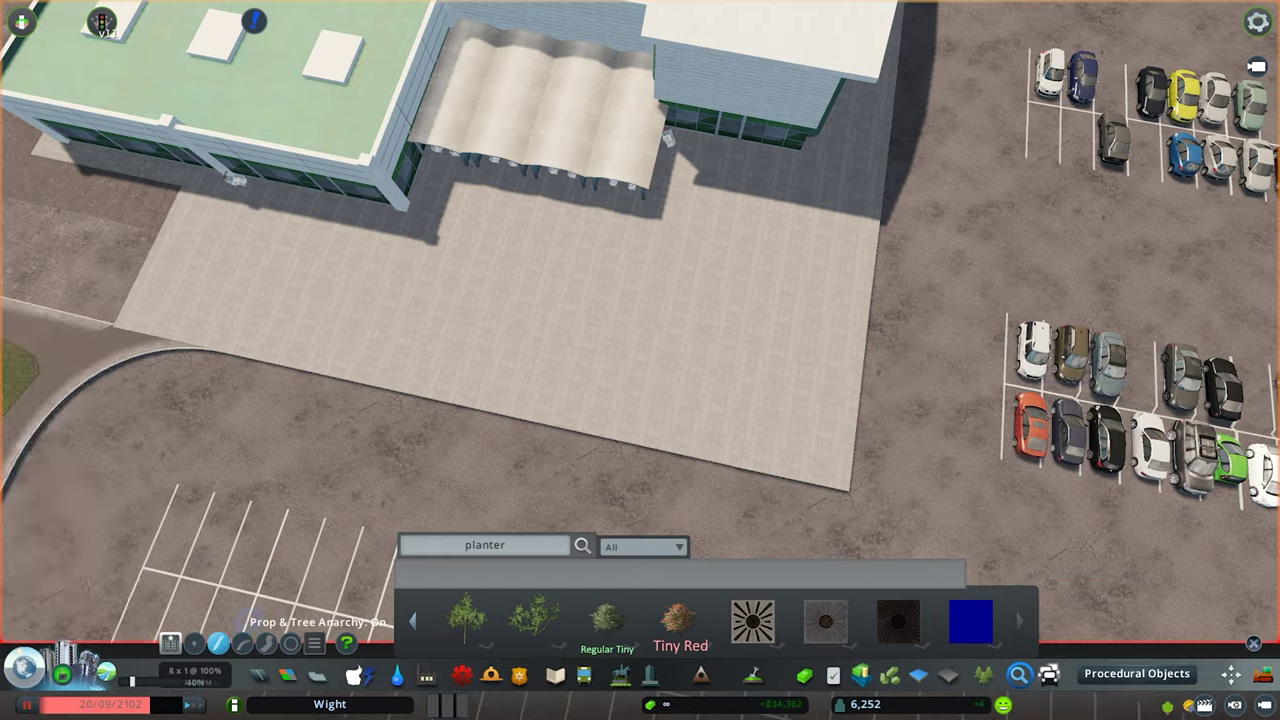
left_click(452, 273)
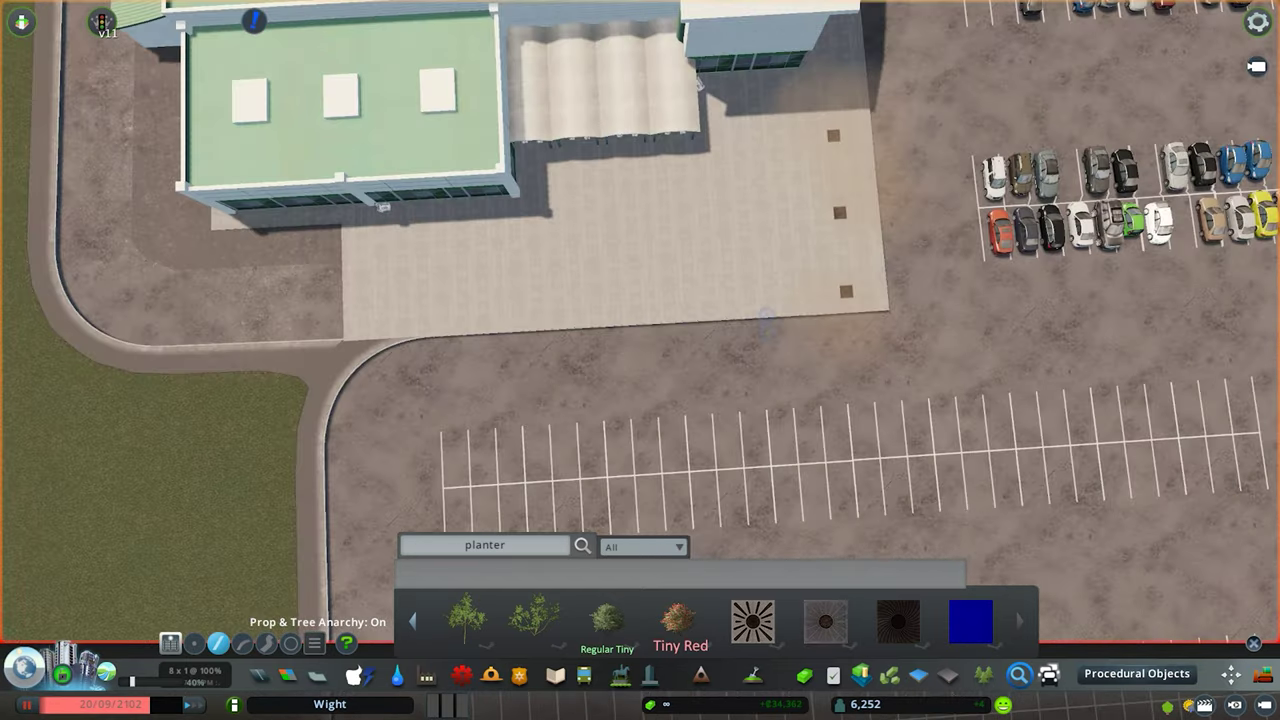
left_click(372, 319)
key("d")
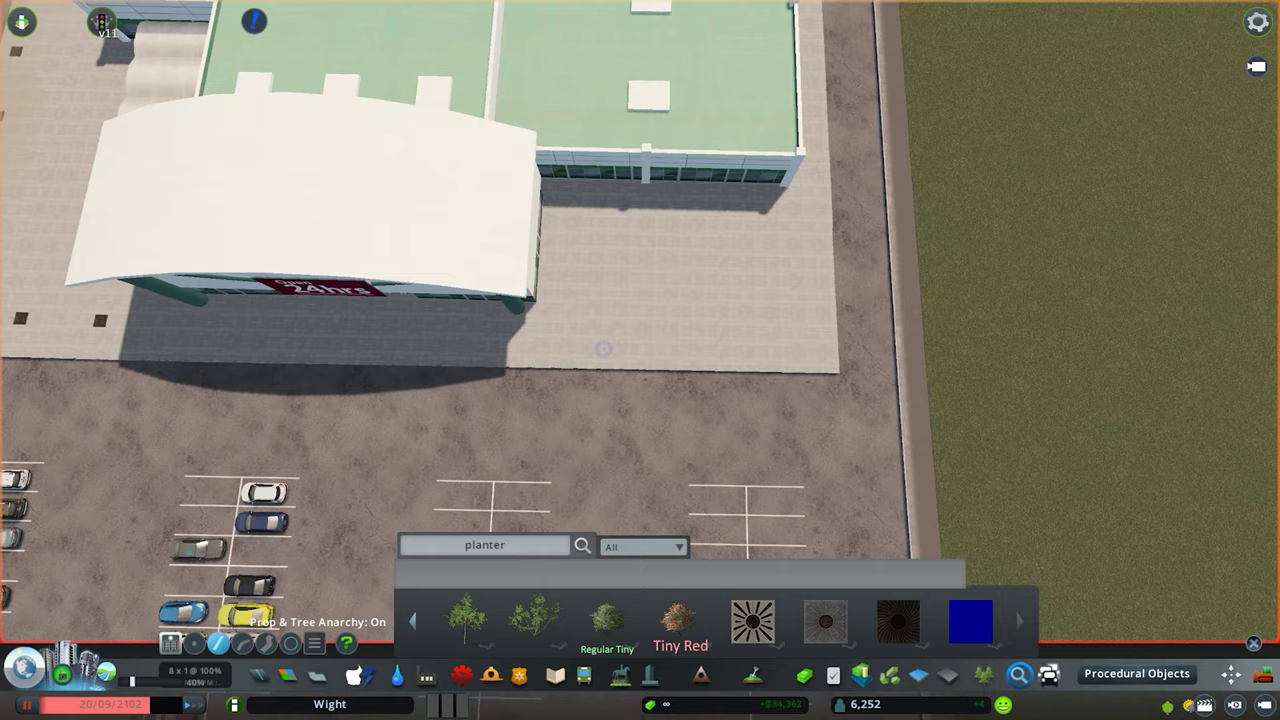
left_click(544, 329)
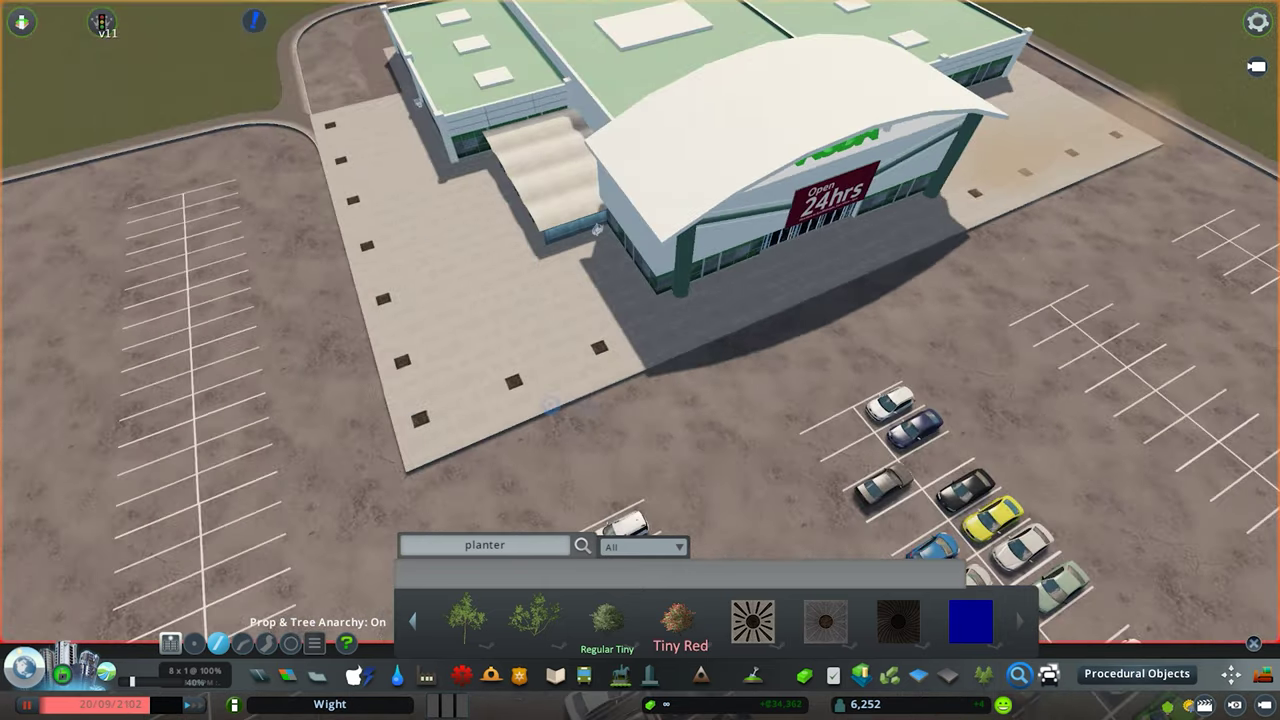
- Switch to single placement, search for "tree" and plant trees in the corner and front grates on the cart shelter side
left_click(466, 616)
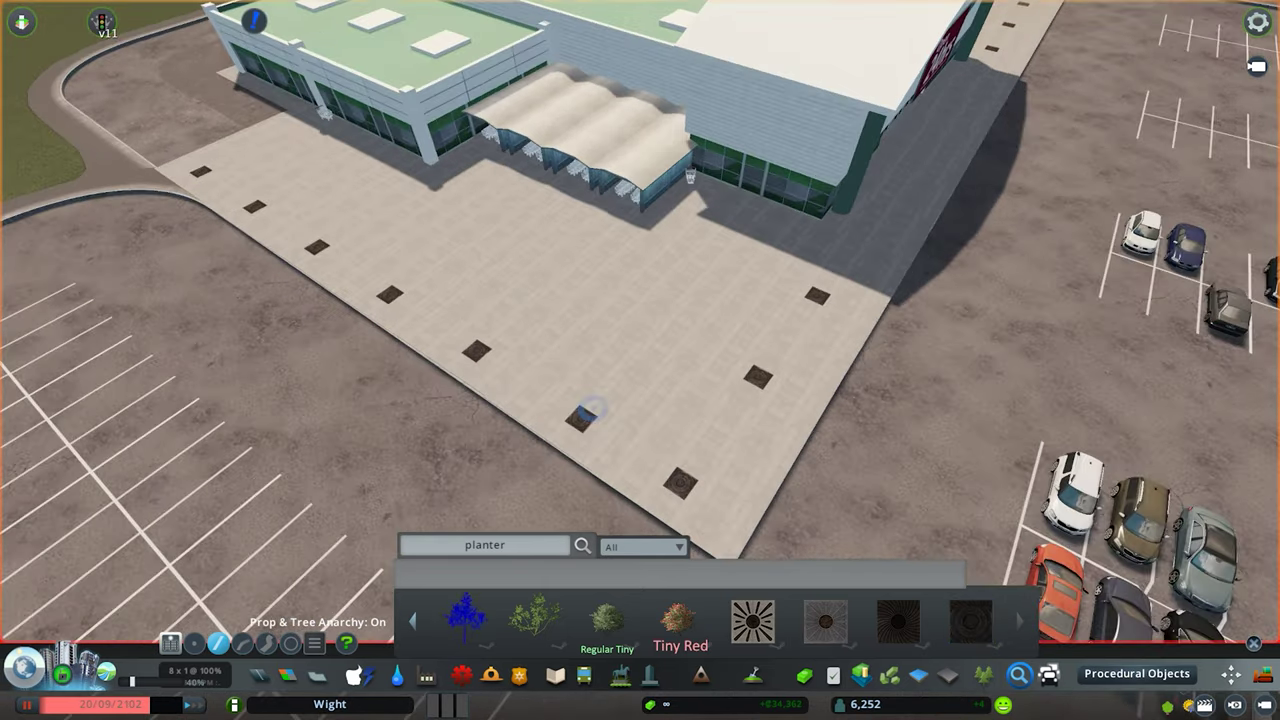
left_click(194, 643)
scroll(540, 616, "up", 3)
scroll(561, 610, "up", 10)
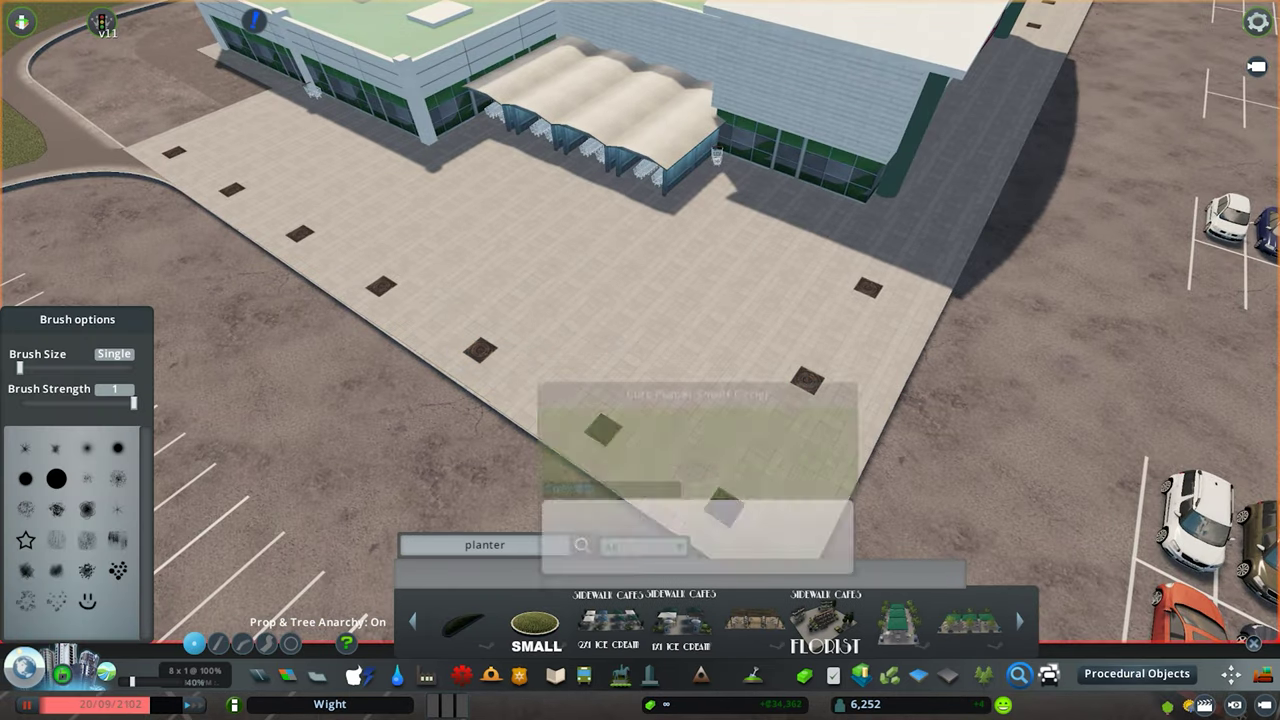
scroll(597, 610, "up", 3)
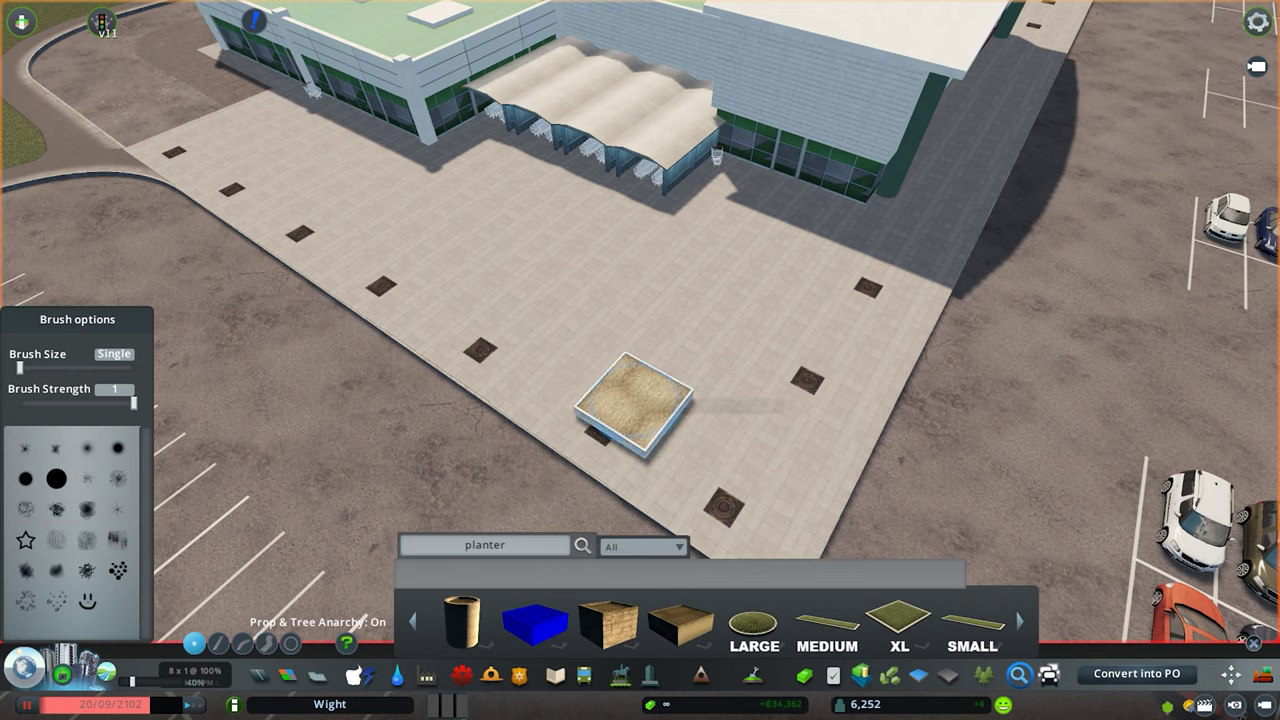
scroll(606, 617, "up", 5)
left_click(485, 545)
type("tree")
left_click(822, 618)
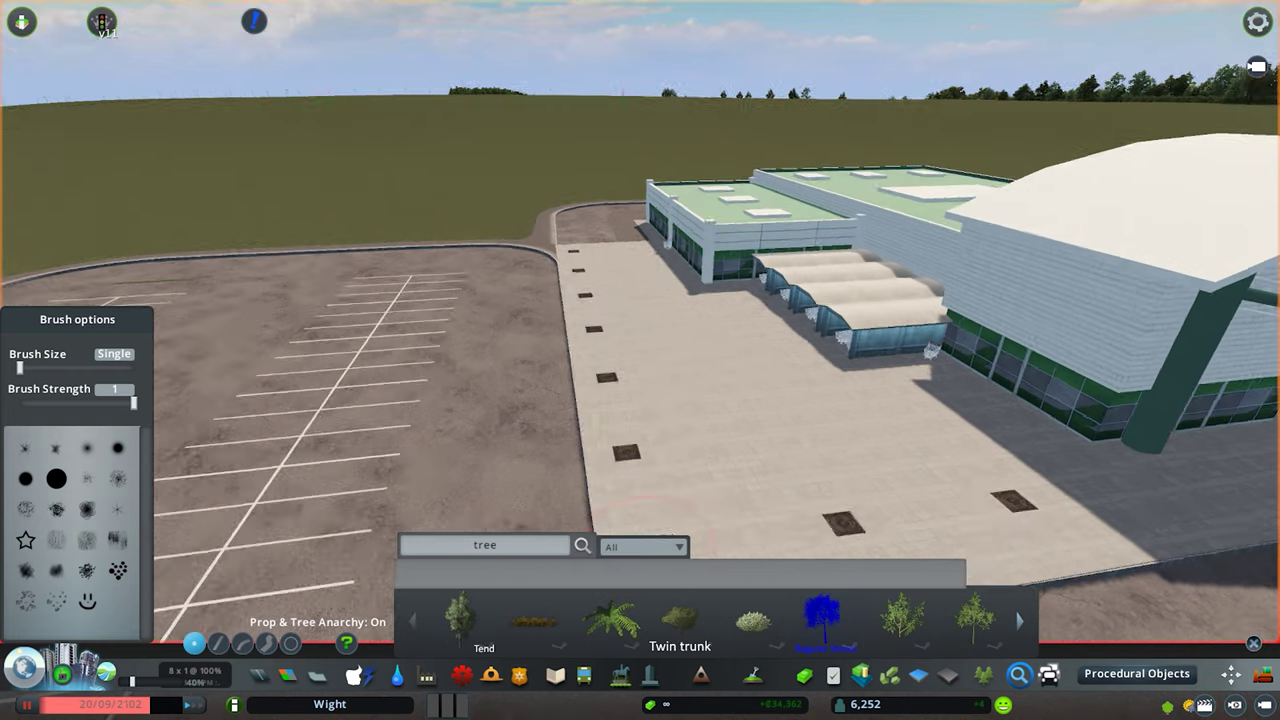
key("s")
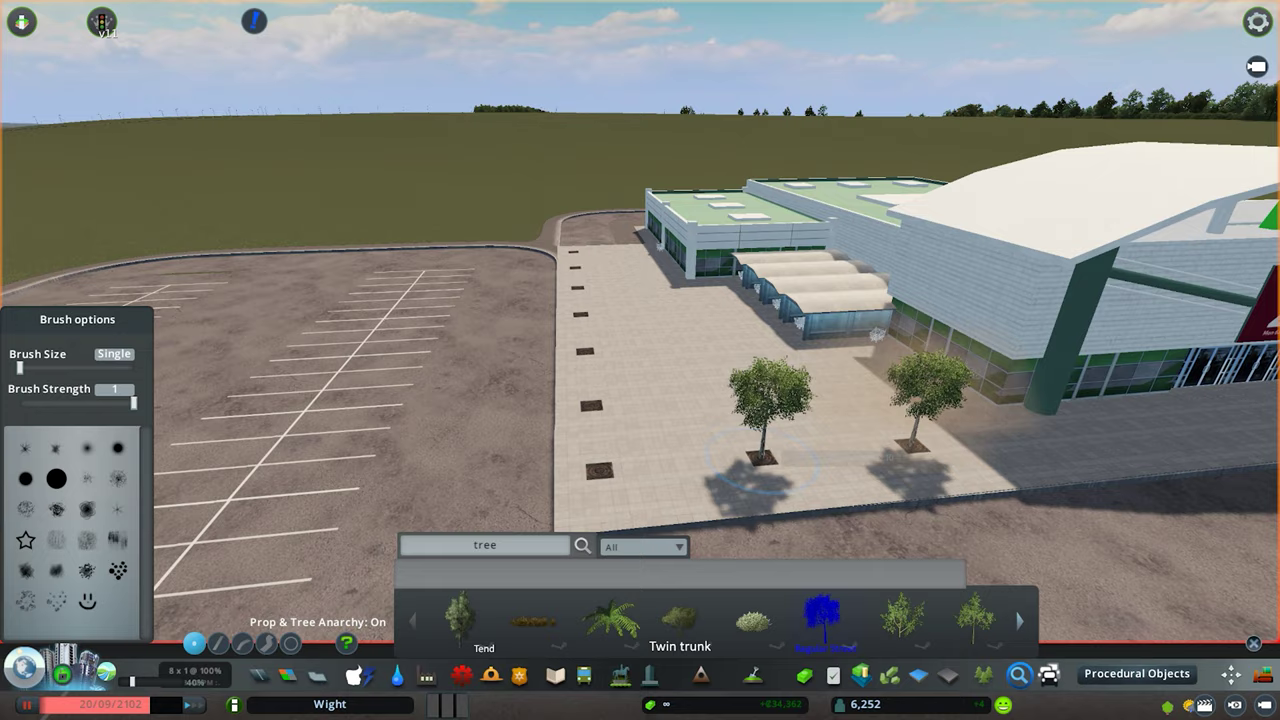
left_click(600, 470)
- Plant the same tree in each remaining grate along the side edge of the forecourt facing the cart shelters
left_click_drag(600, 470, 708, 325)
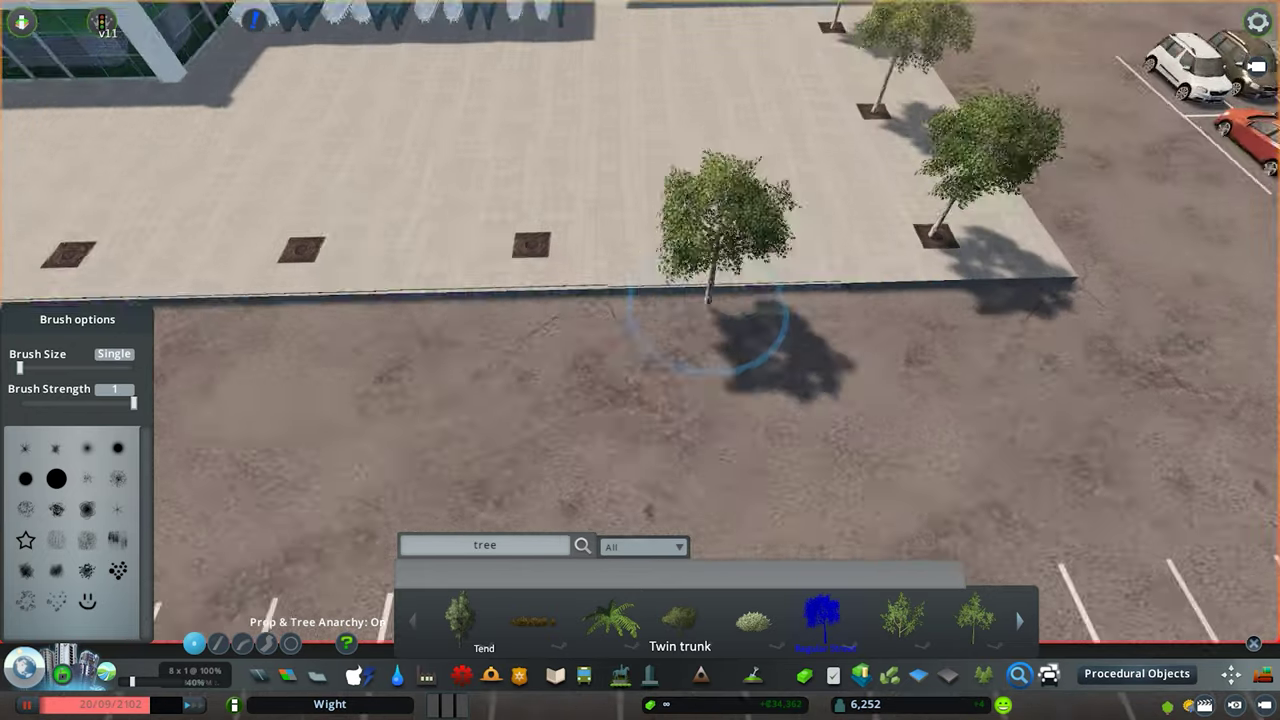
scroll(708, 325, "up", 2)
left_click(795, 258)
key("a")
left_click(886, 264)
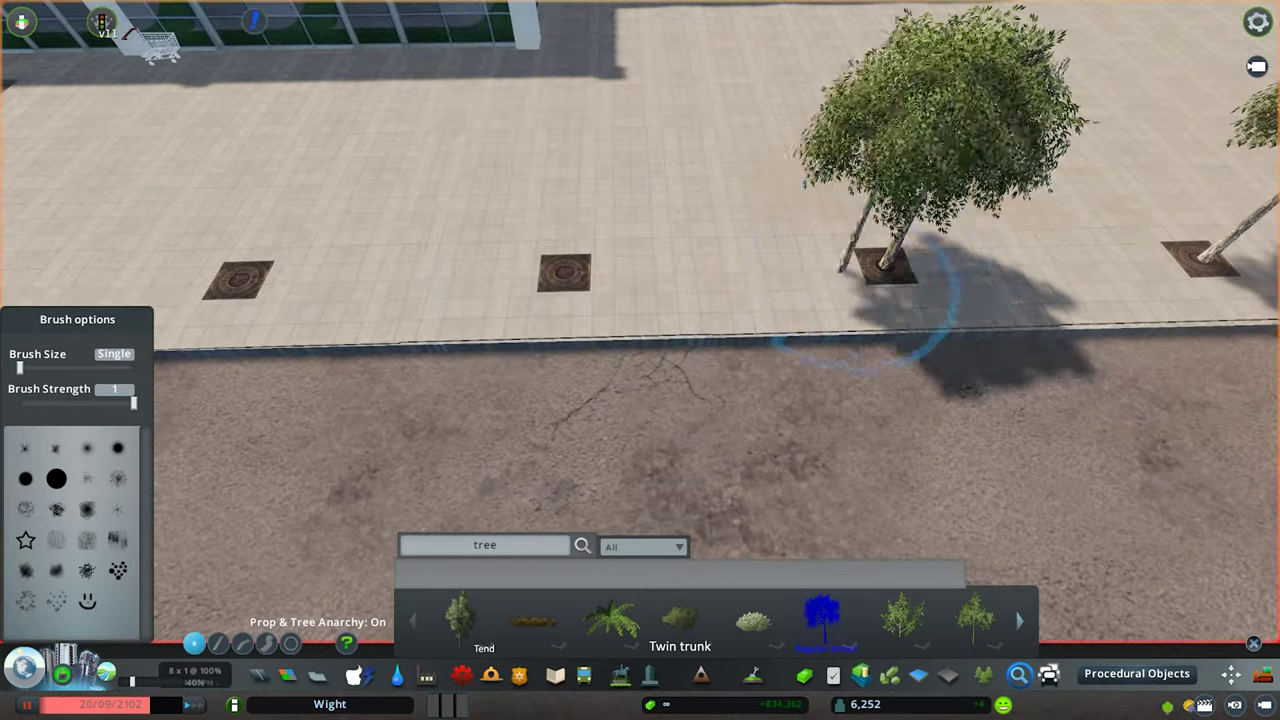
left_click(565, 270)
left_click(243, 270)
key("a")
left_click(530, 286)
scroll(530, 286, "down", 3)
- Plant the same tree in the front-edge grates on the other side of the supermarket entrance
key("d")
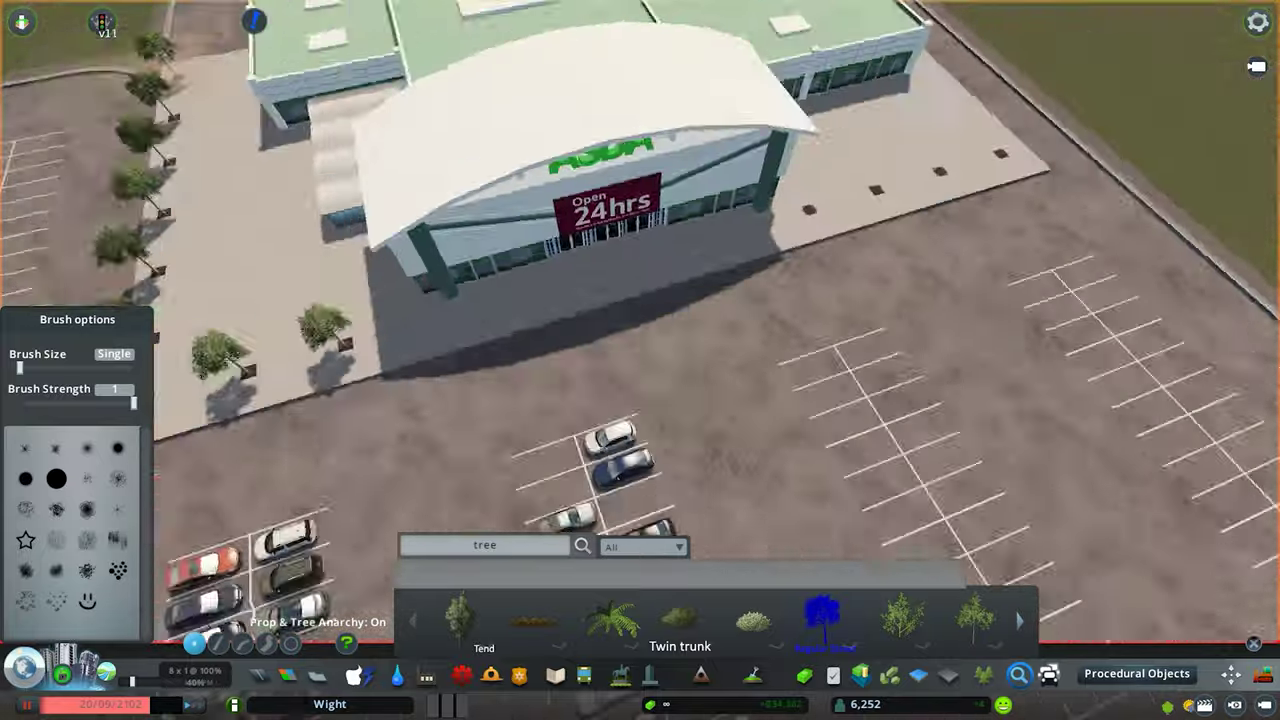
scroll(391, 188, "up", 3)
left_click(389, 189)
left_click(670, 210)
left_click(970, 226)
key("d")
left_click(1040, 256)
scroll(880, 340, "down", 3)
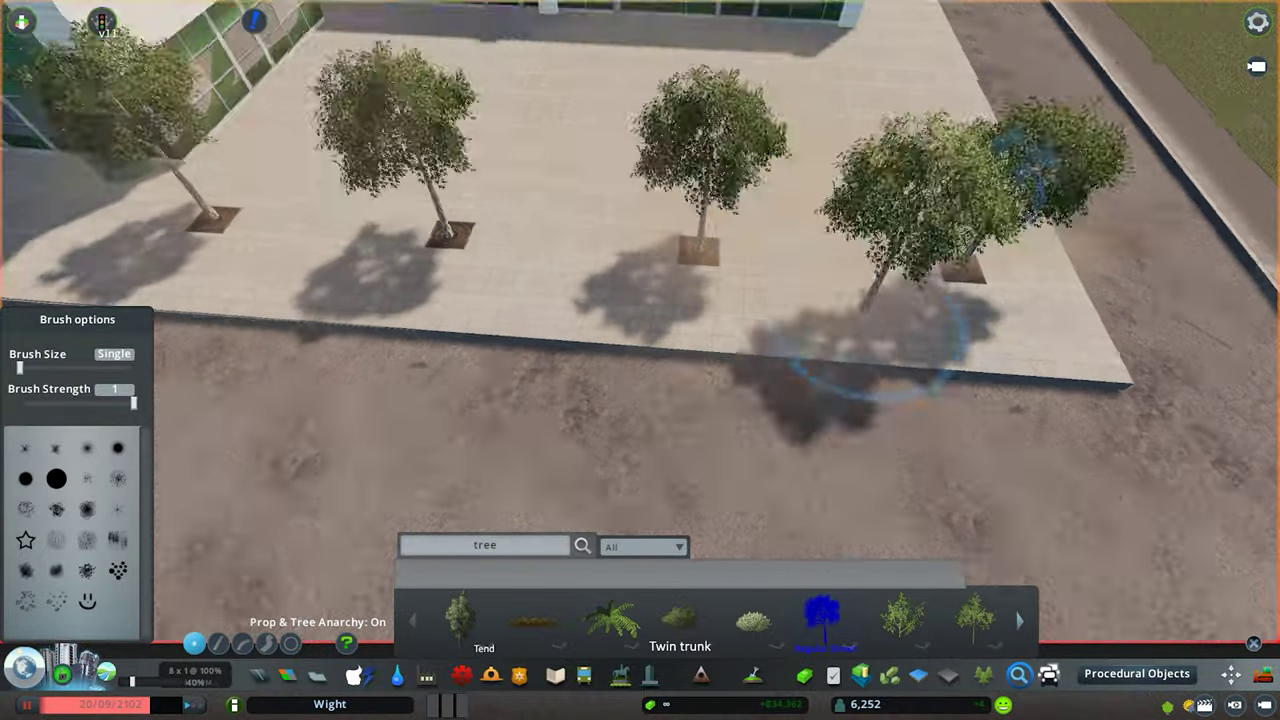
- Search for "bench" and place cream benches beside the supermarket entrance, along the side wing wall and between the trees
key("a")
double_click(485, 545)
type("bench")
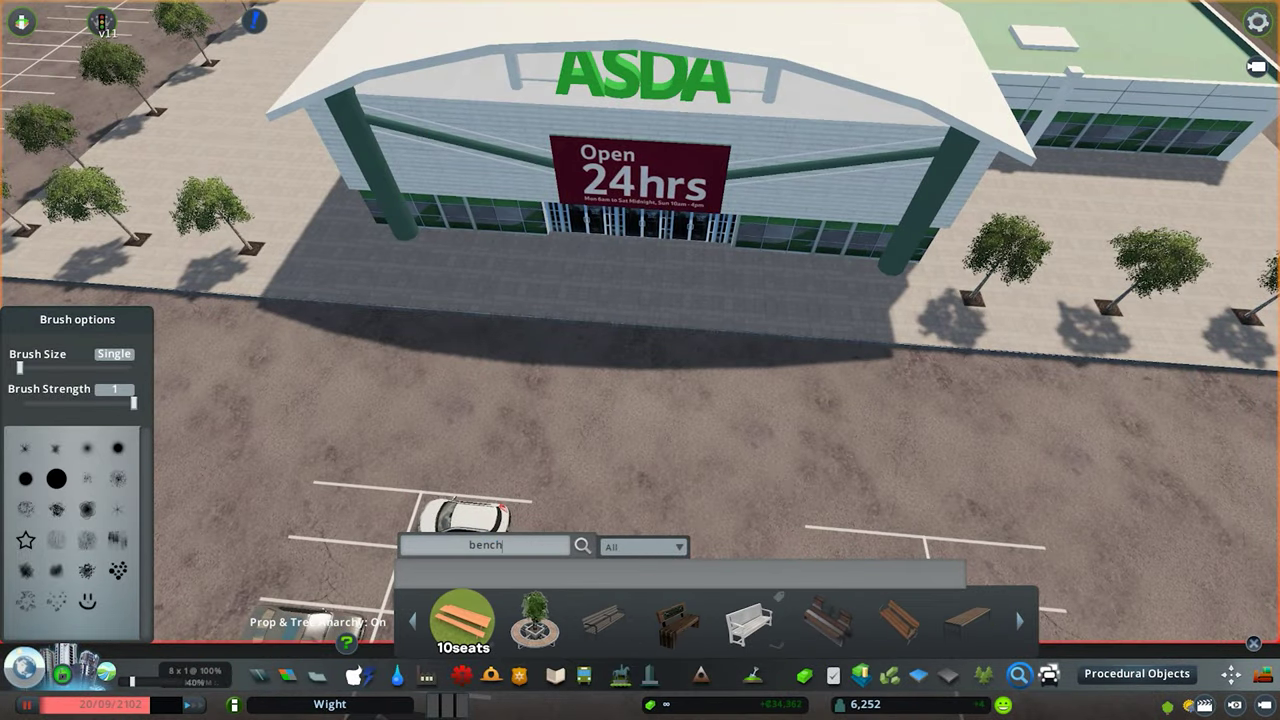
scroll(898, 620, "down", 3)
scroll(825, 620, "down", 3)
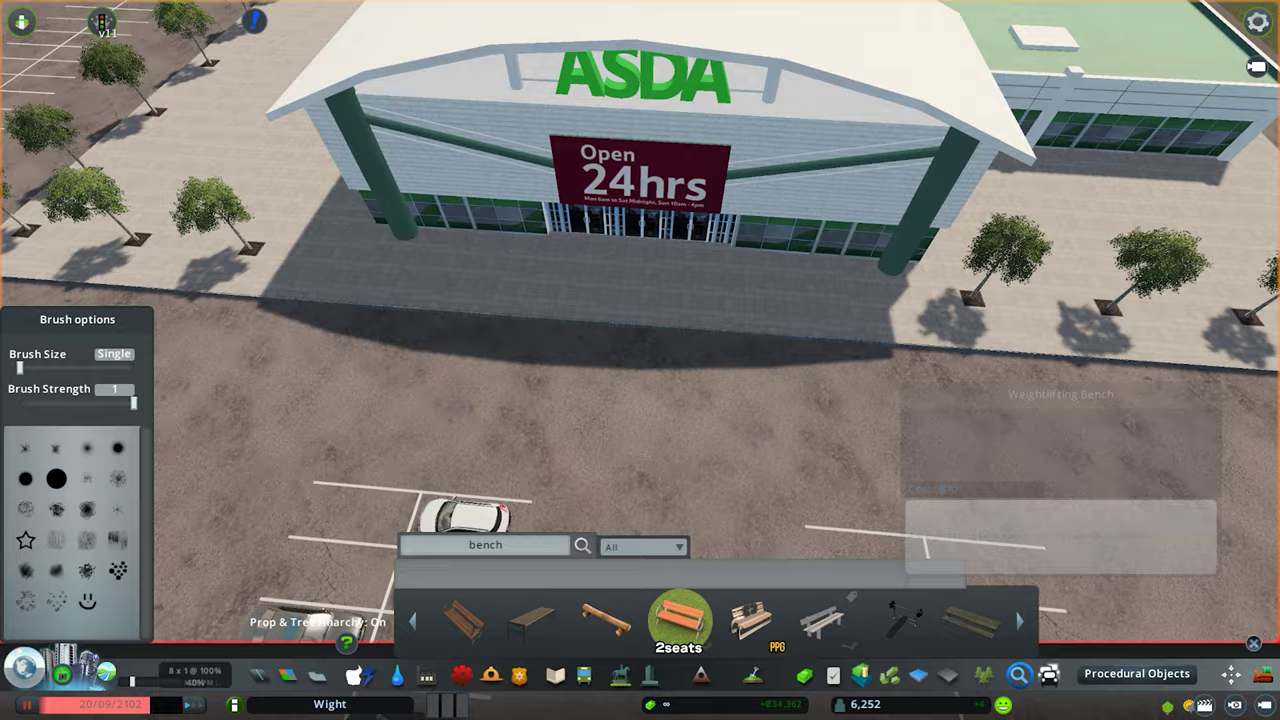
left_click(681, 620)
scroll(640, 300, "up", 3)
scroll(898, 620, "up", 3)
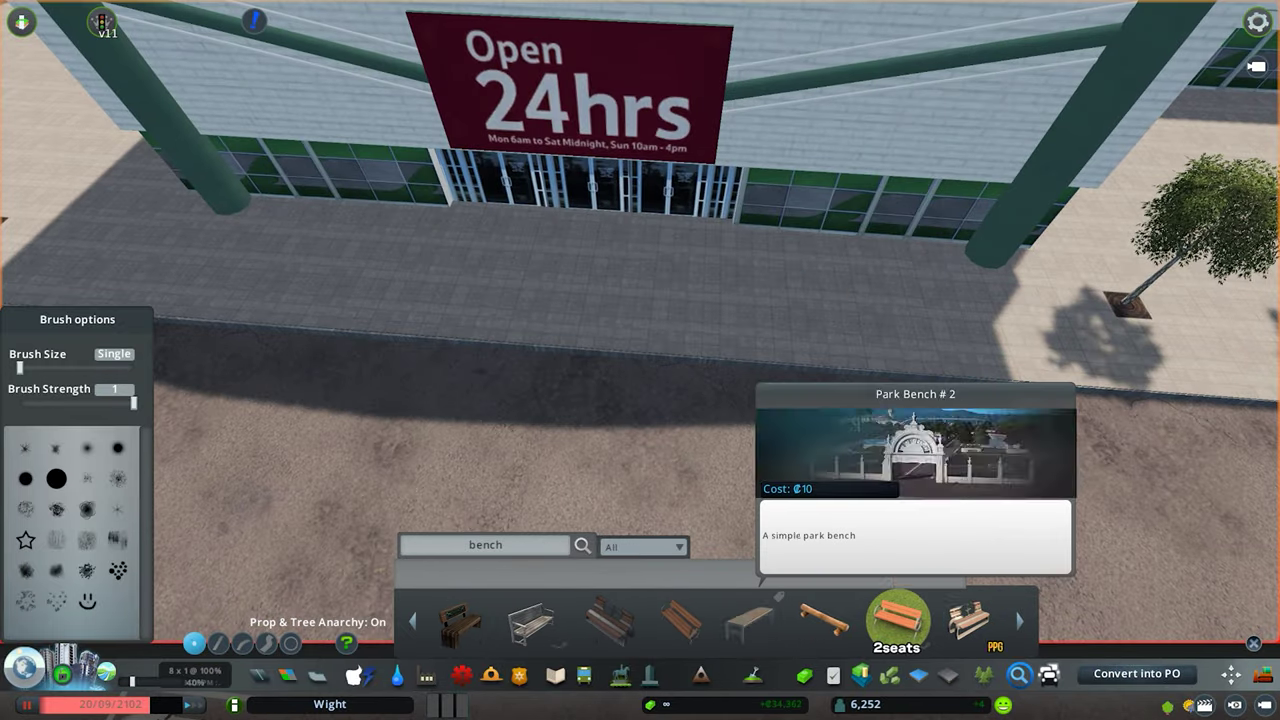
scroll(897, 620, "down", 3)
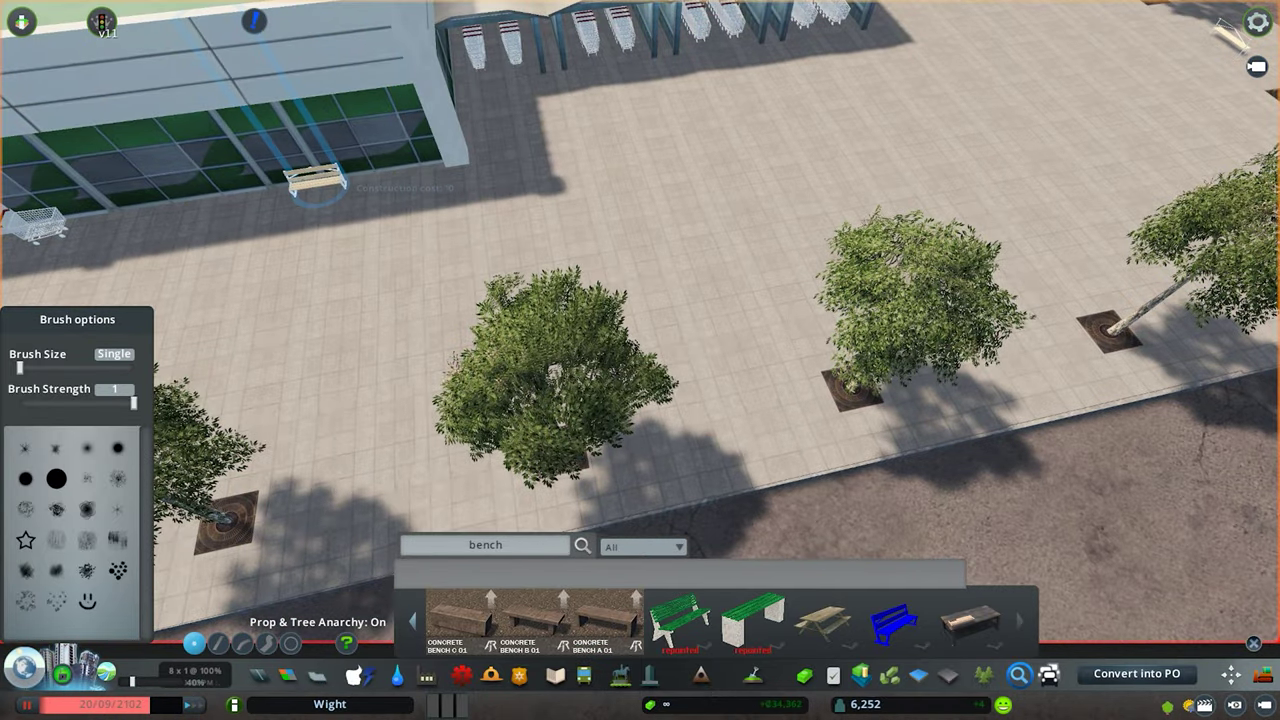
- Search for "bin" and place black litter bins between the trees along the side edge of the forecourt
type("bin")
left_click(825, 620)
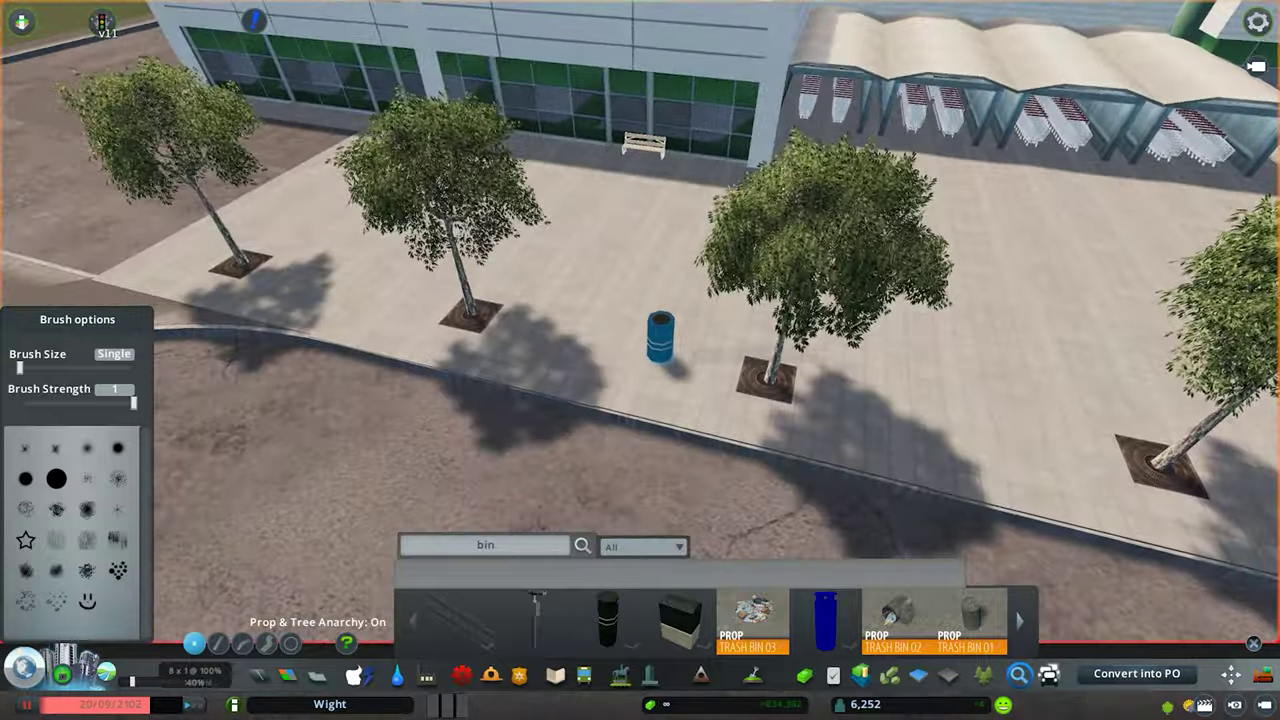
left_click(660, 342)
key("d")
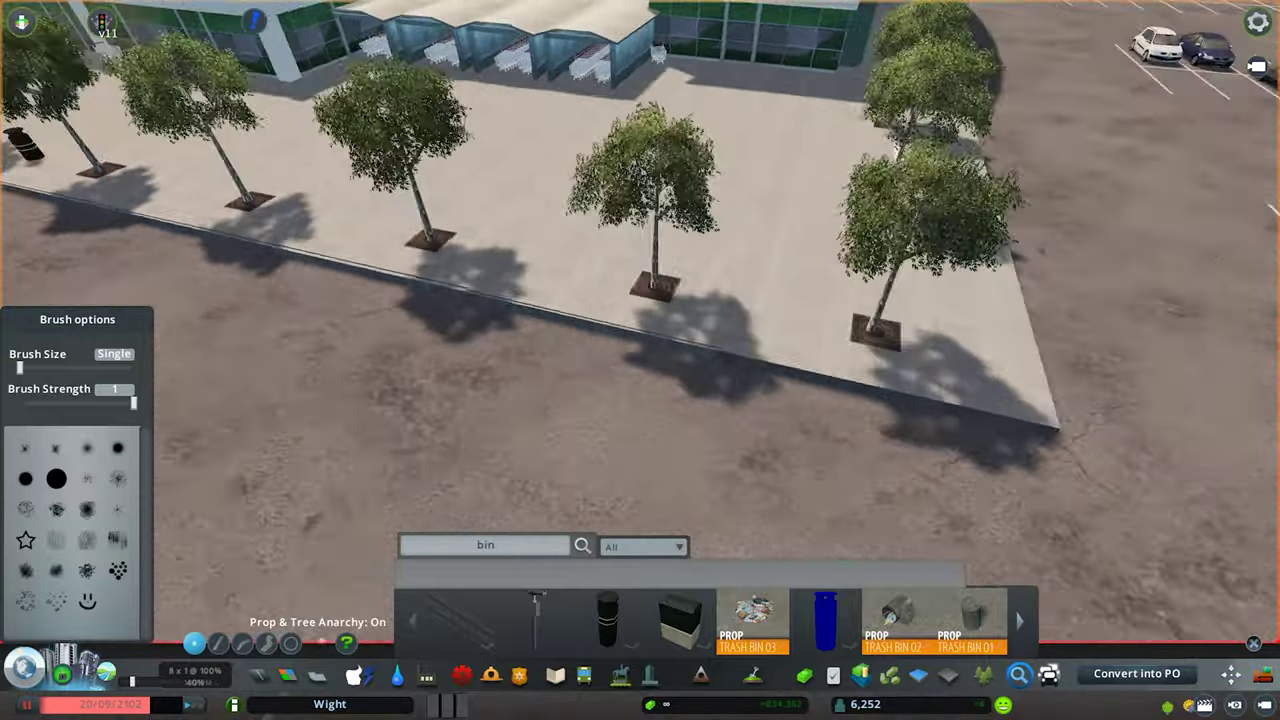
scroll(806, 340, "up", 3)
left_click(803, 345)
- Place a black litter bin next to each bench on either side of the supermarket's entrance doors
scroll(720, 350, "down", 3)
key("w")
left_click(722, 345)
key("d")
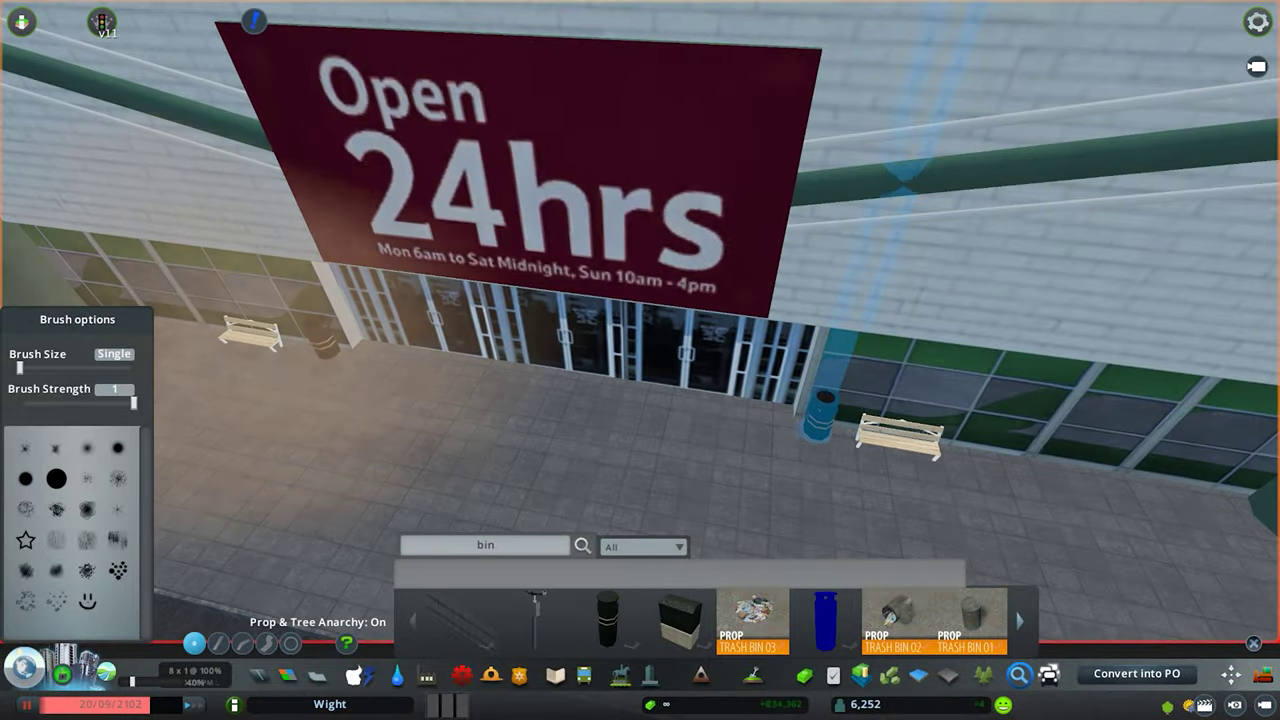
left_click(818, 432)
- Place a black litter bin beside the bench between the trees along the forecourt's front edge
scroll(818, 432, "down", 3)
left_click(607, 620)
left_click(825, 620)
key("d")
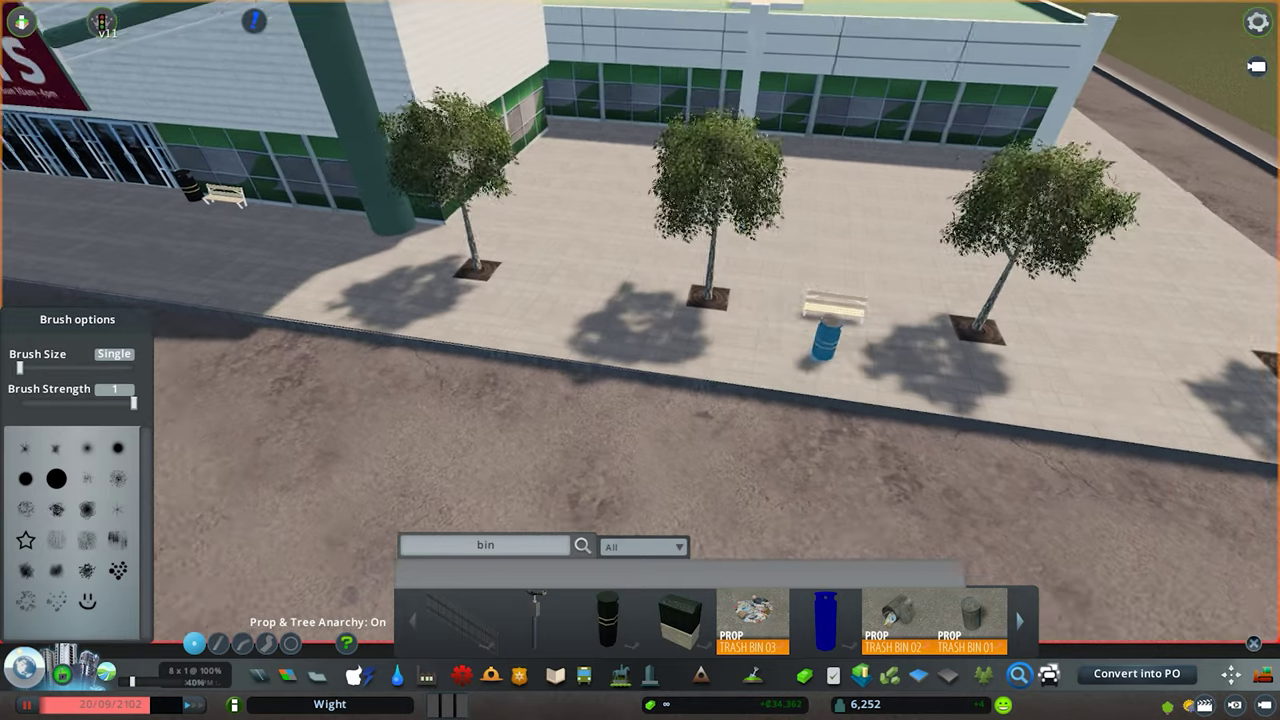
left_click(768, 328)
- Search for "taxi" and place a white TAXI road marking on the tarmac along the forecourt's front edge
scroll(771, 375, "down", 2)
scroll(772, 370, "down", 3)
key("e")
left_click(485, 545)
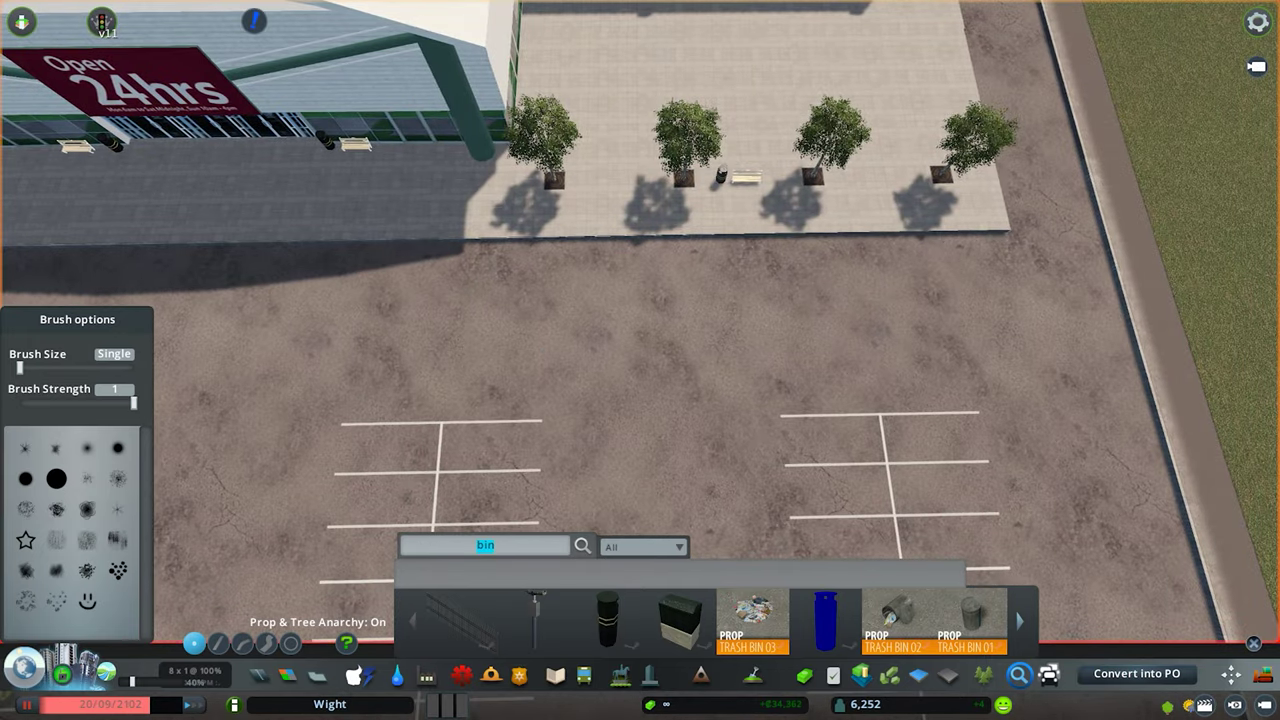
type("taxi")
scroll(716, 621, "down", 3)
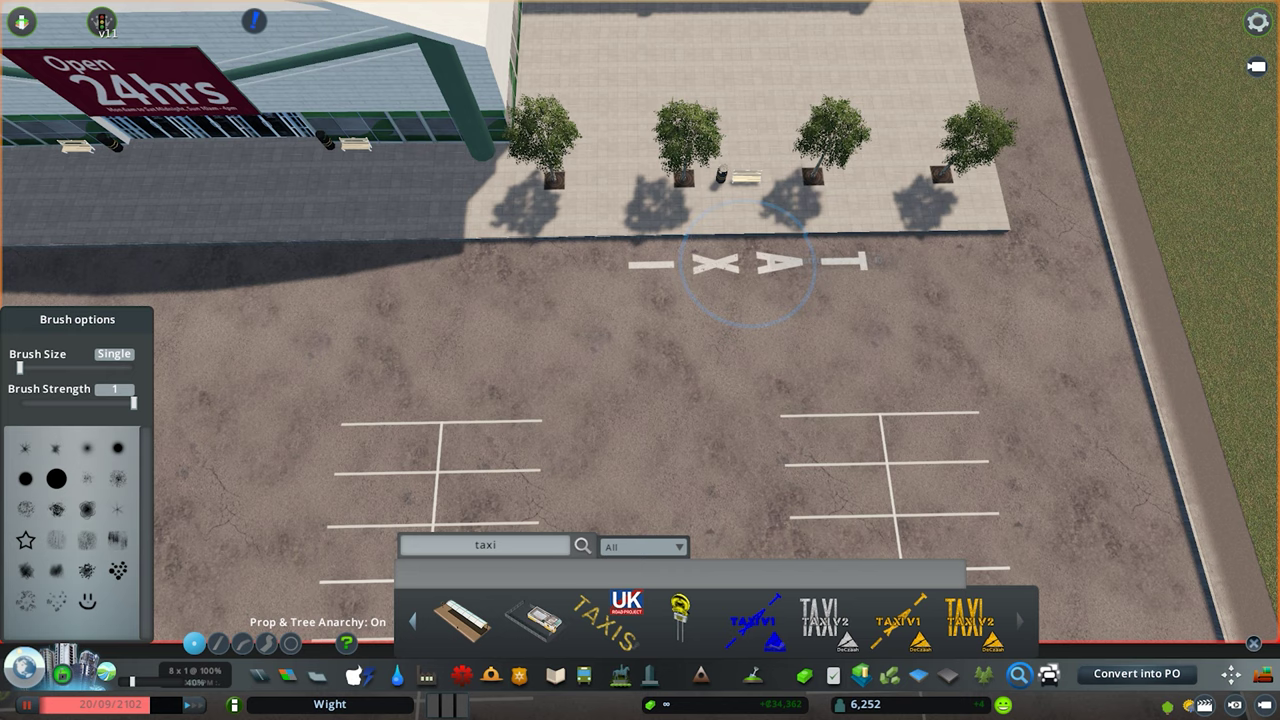
- Search for "line" and try out line decals for a bay around the TAXI marking
key("BackSpace")
key("BackSpace")
key("BackSpace")
key("BackSpace")
type("line")
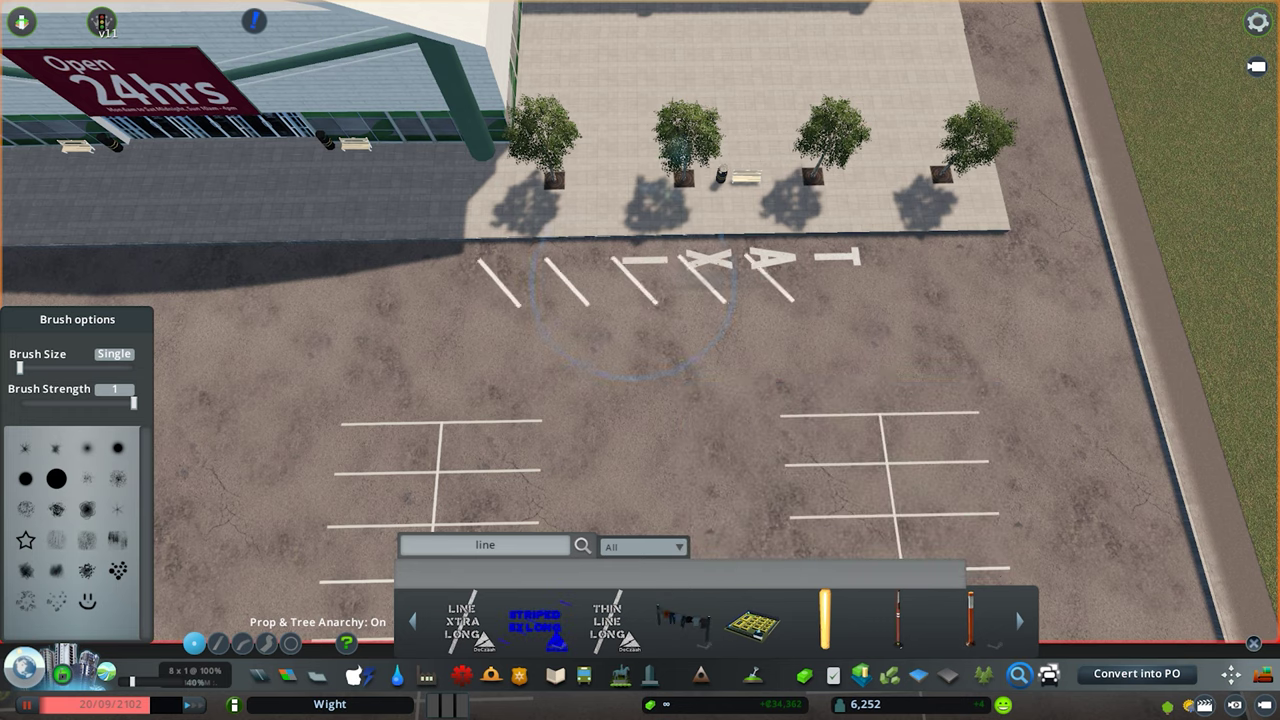
left_click(610, 620)
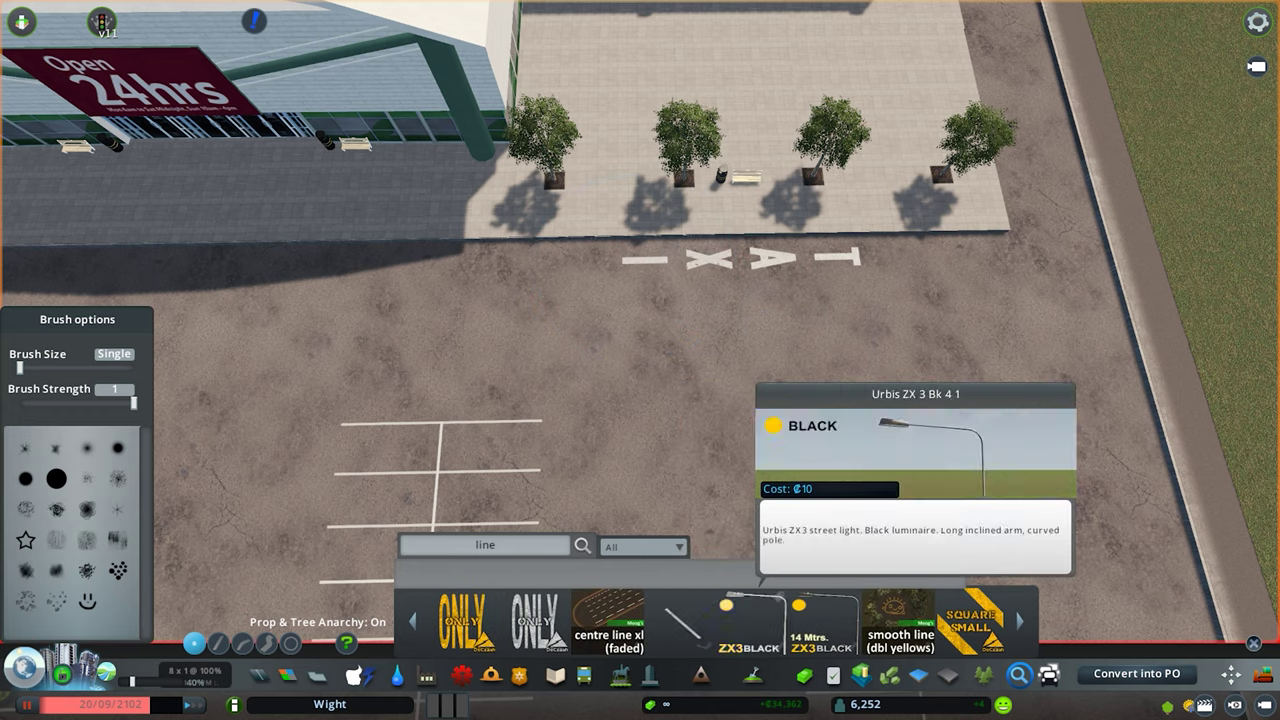
scroll(898, 620, "down", 15)
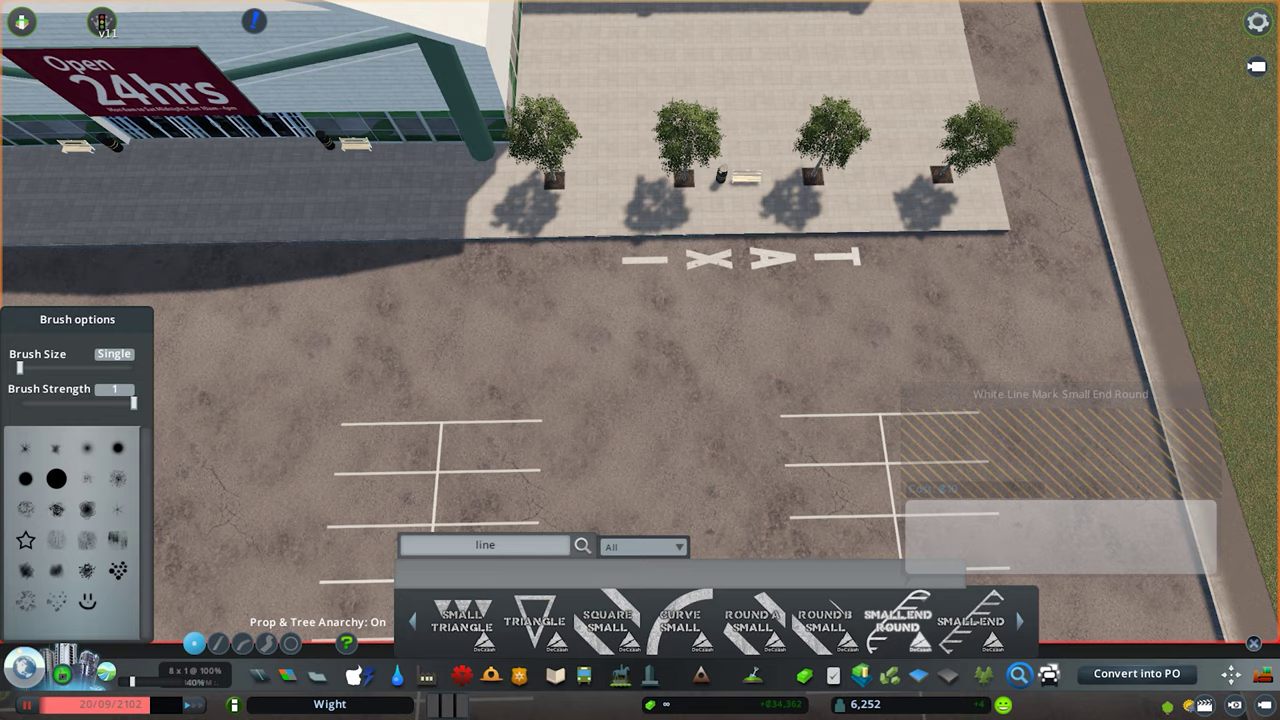
left_click(898, 620)
scroll(895, 620, "down", 10)
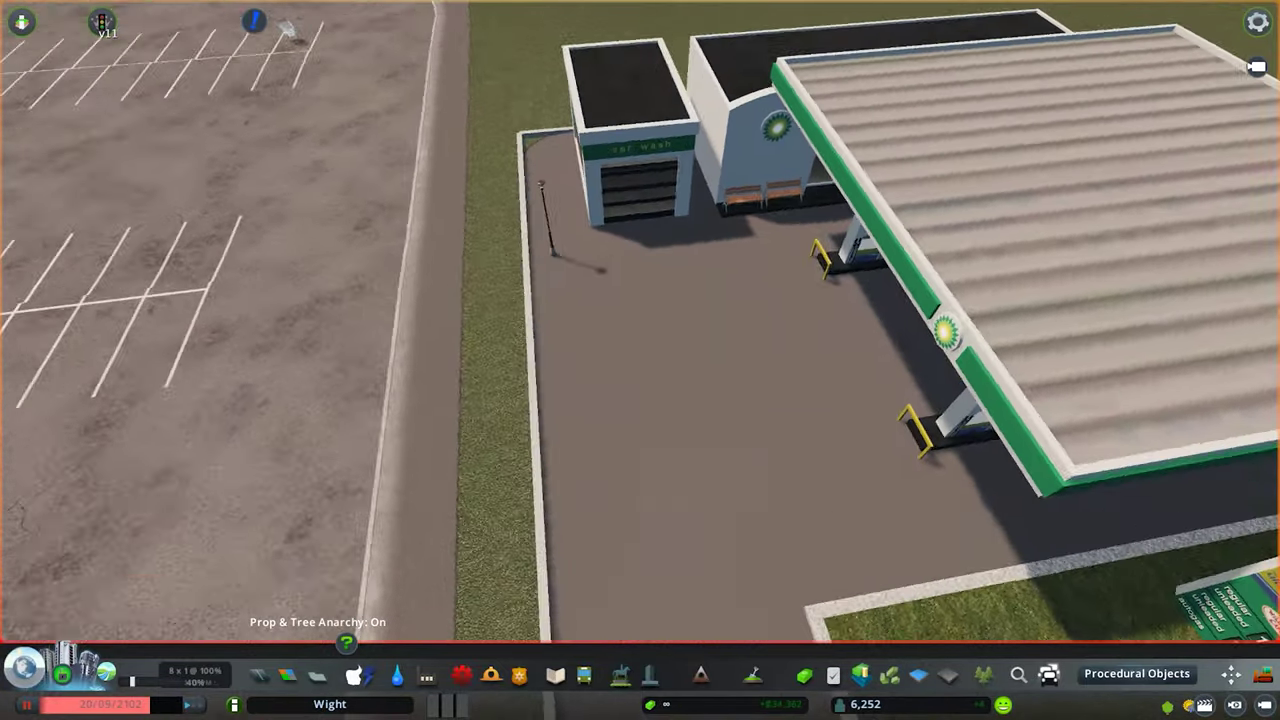
- Search for "line" and place four angled thin long lines as parking bays along the petrol station's kerb facing the car park
key("ctrl+f")
type("line")
scroll(895, 620, "down", 8)
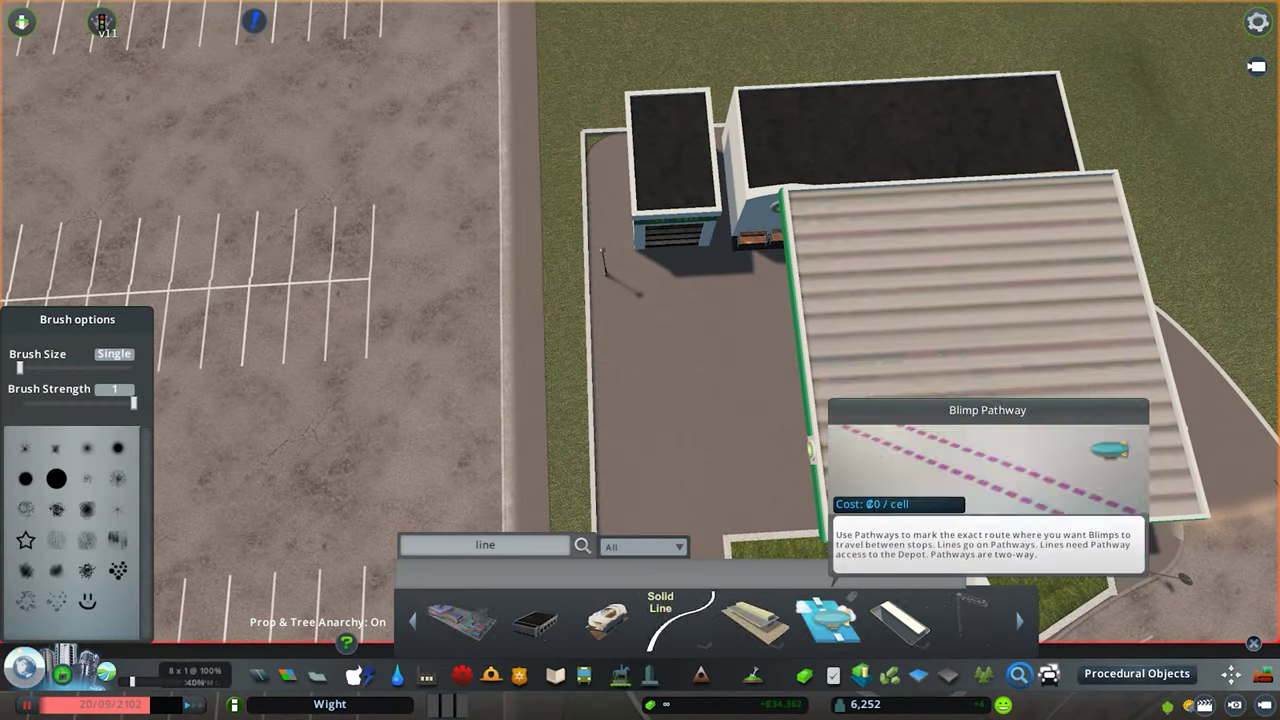
left_click(690, 615)
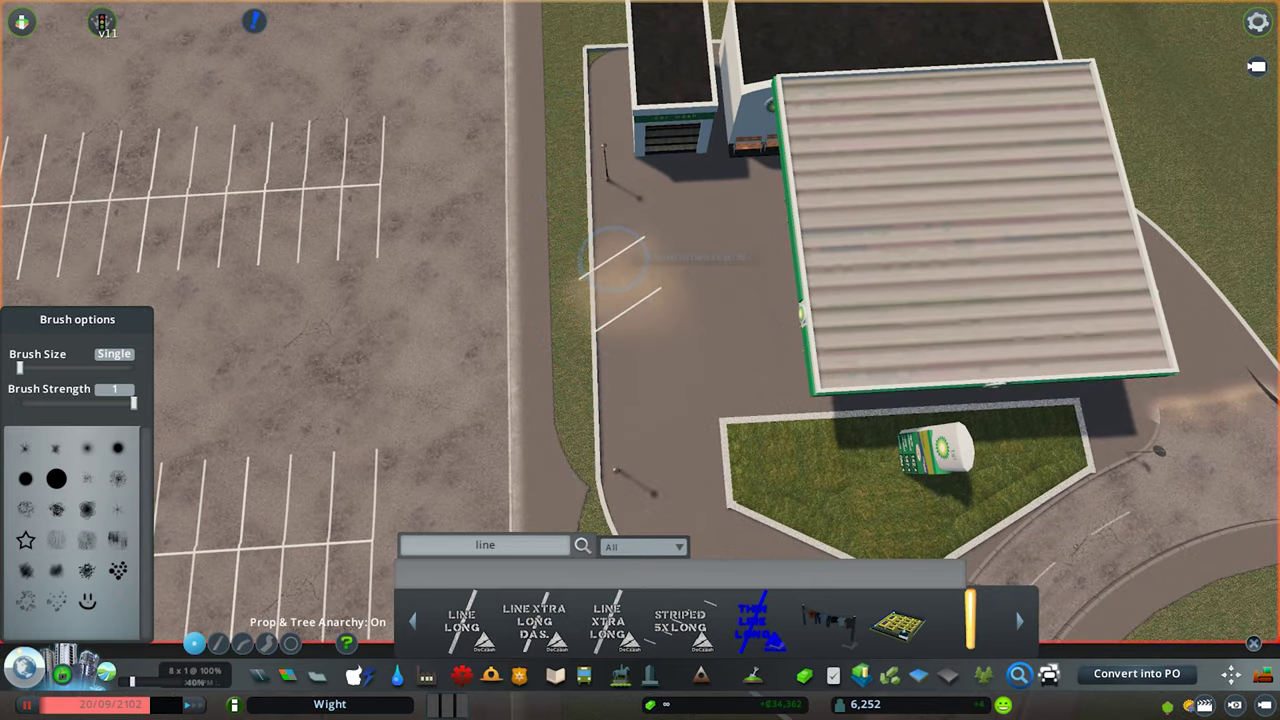
key("q")
scroll(614, 258, "up", 2)
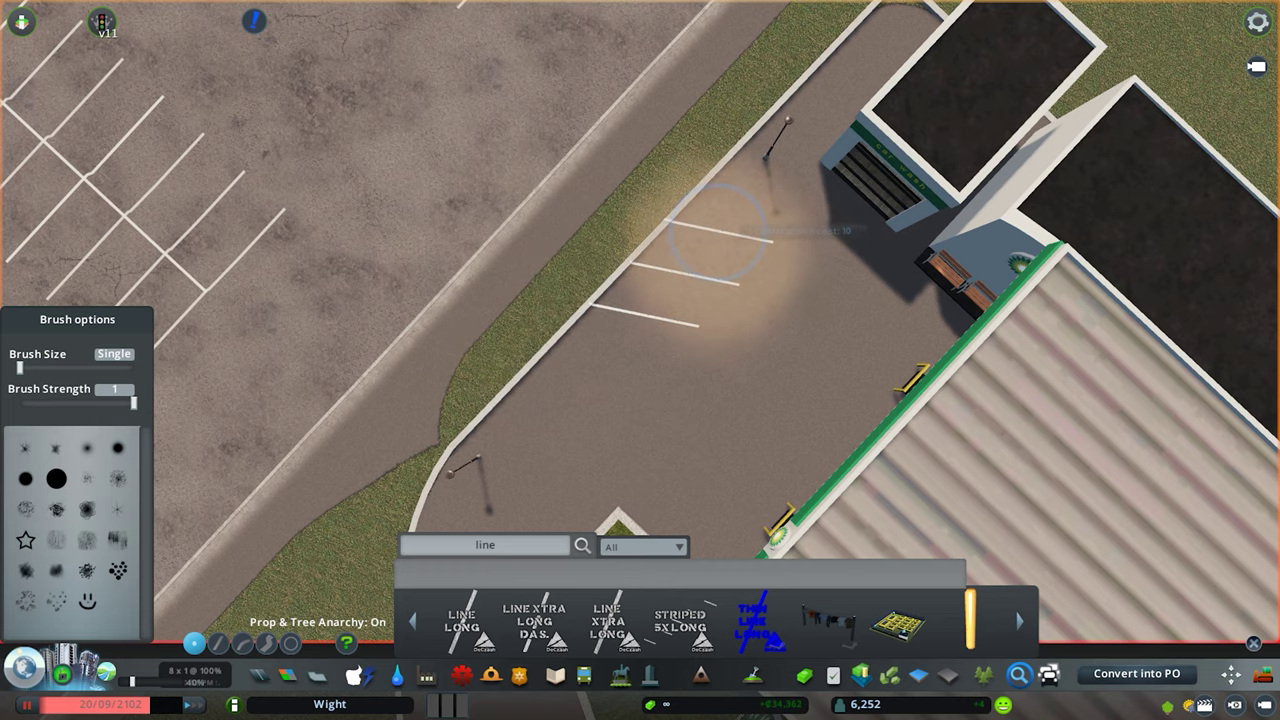
key("ctrl+p")
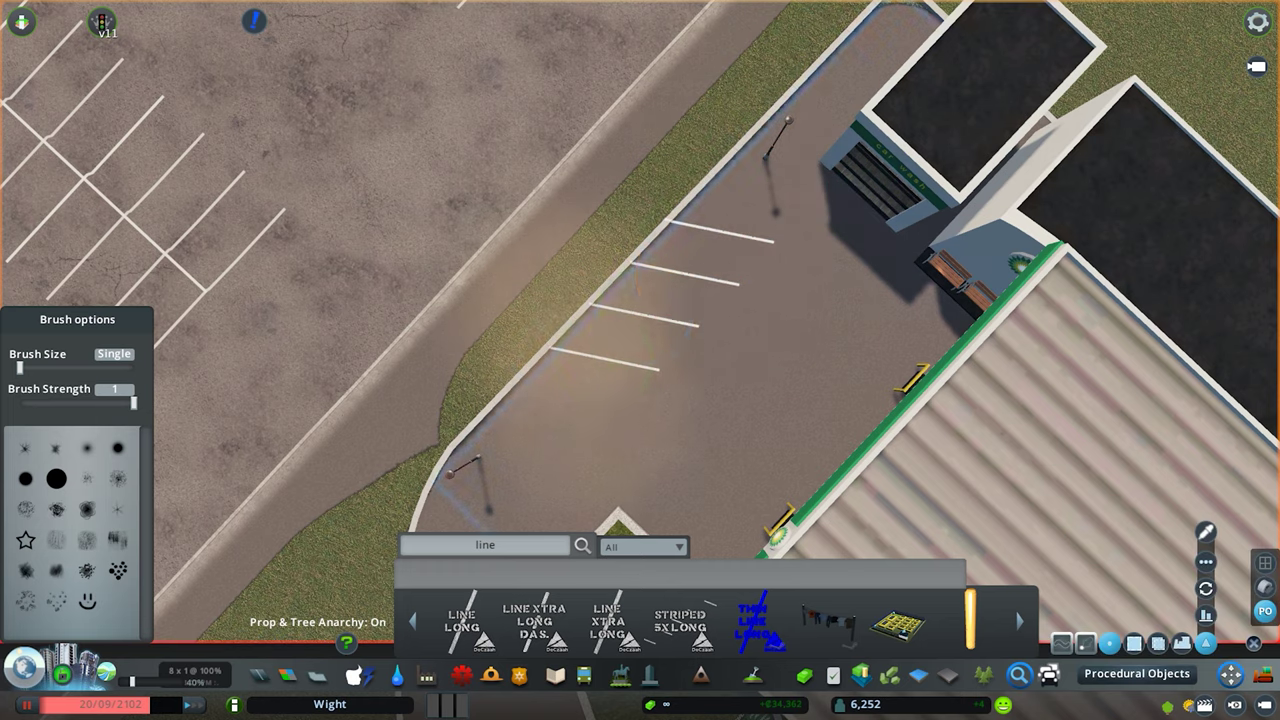
scroll(719, 231, "down", 4)
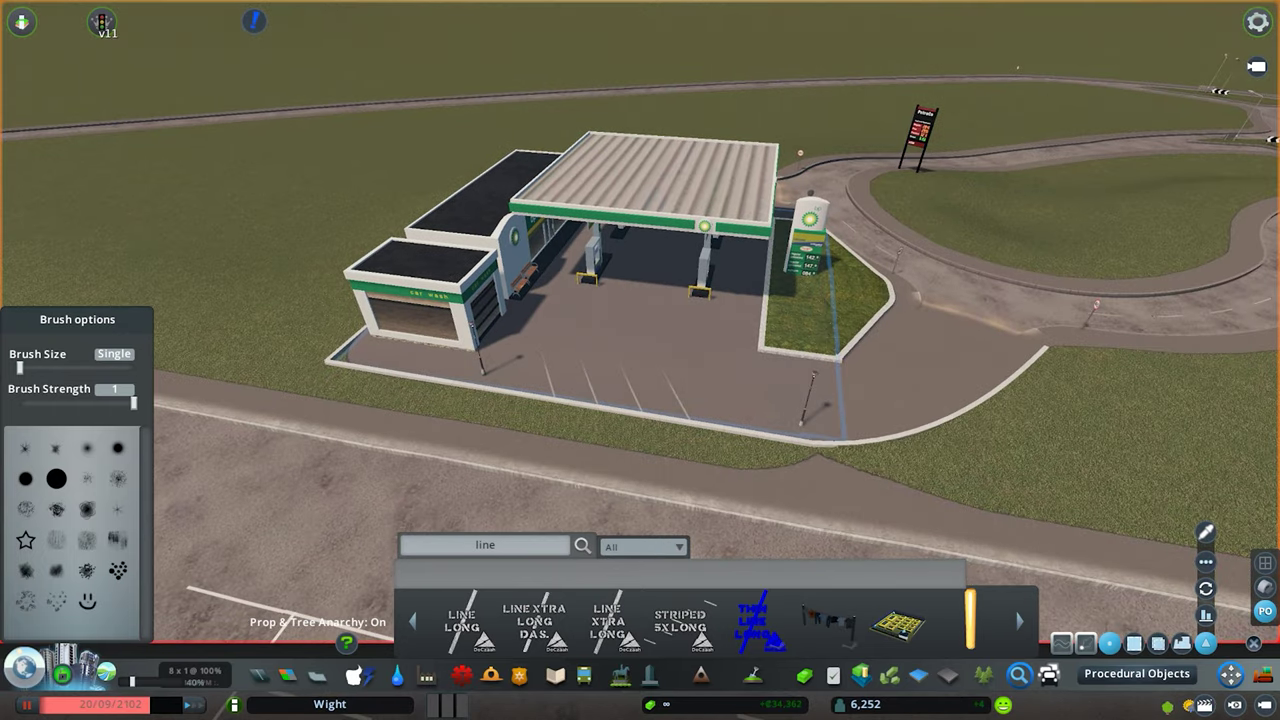
- Search for "entry" and place a NO ENTRY road marking at the petrol station access nearest the car park
scroll(640, 360, "down", 3)
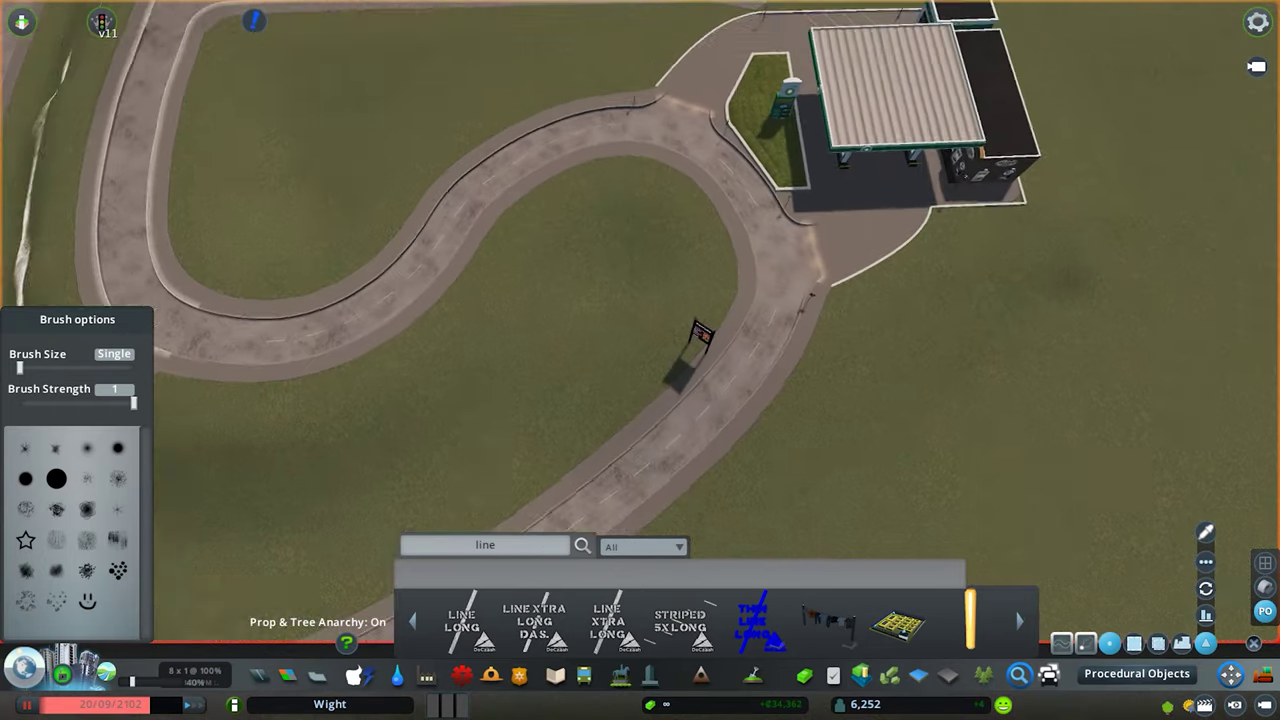
scroll(640, 360, "down", 2)
scroll(640, 360, "up", 5)
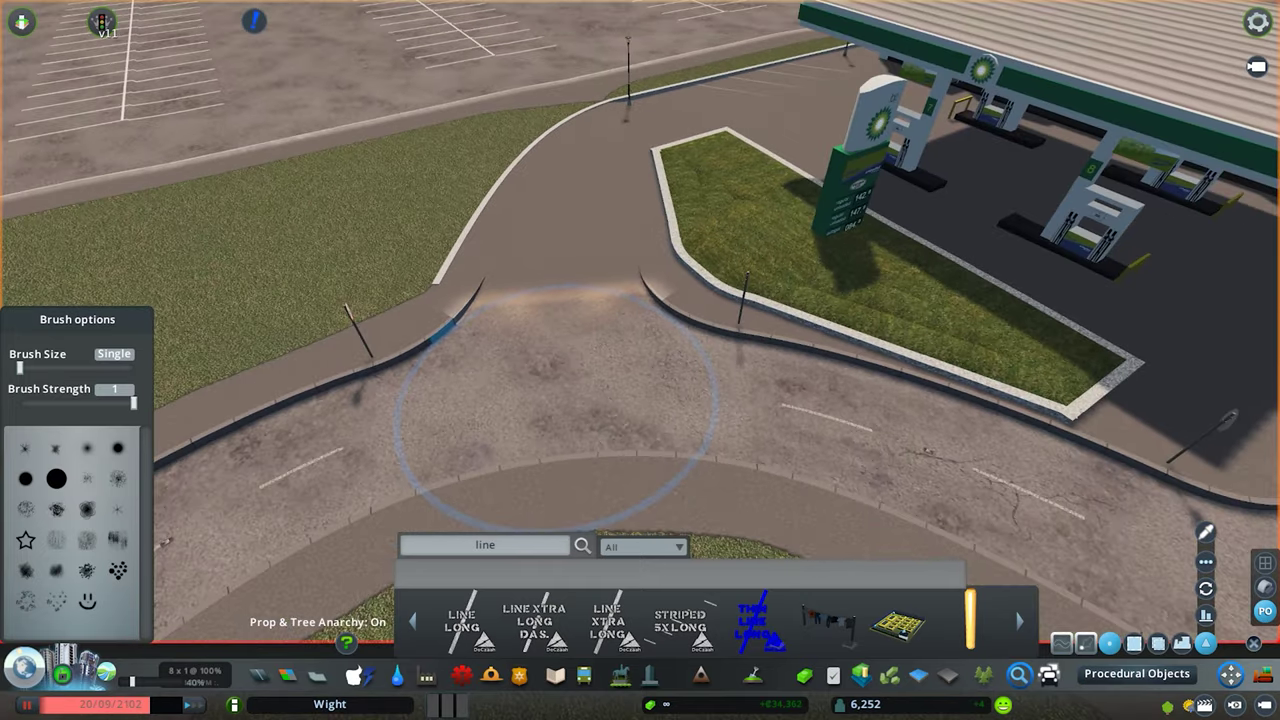
key("w")
key("a")
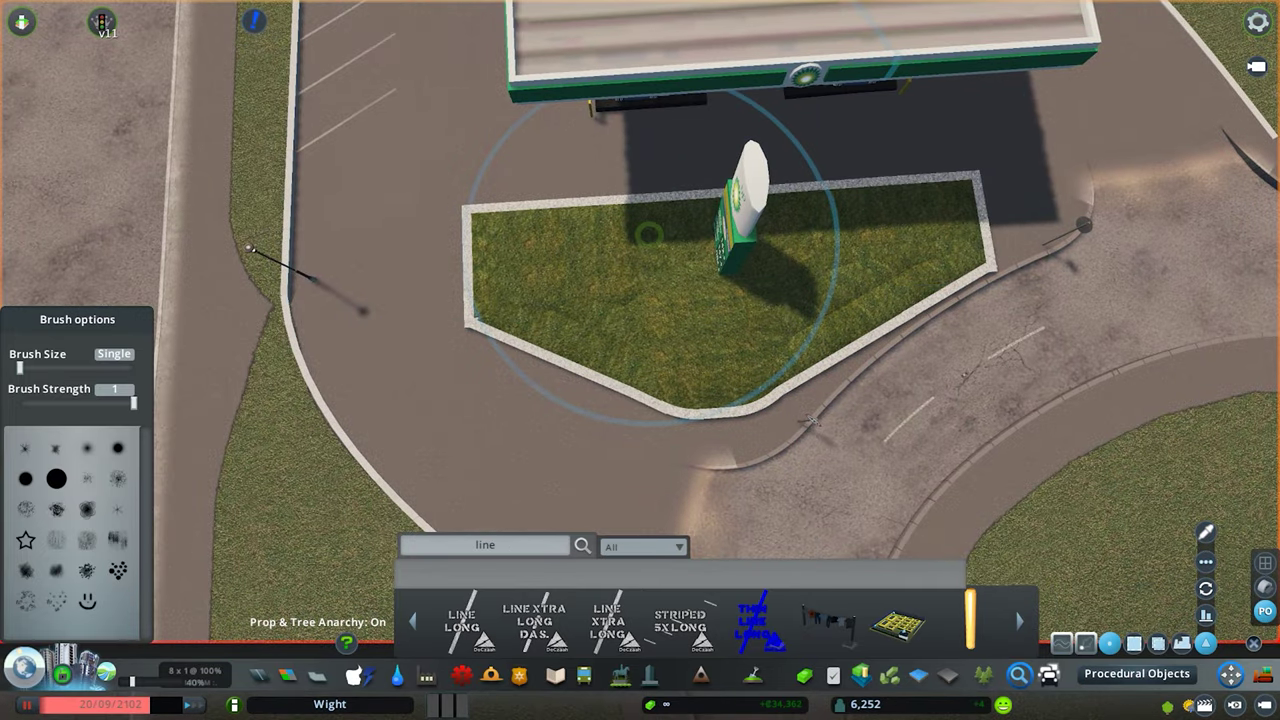
scroll(649, 236, "down", 5)
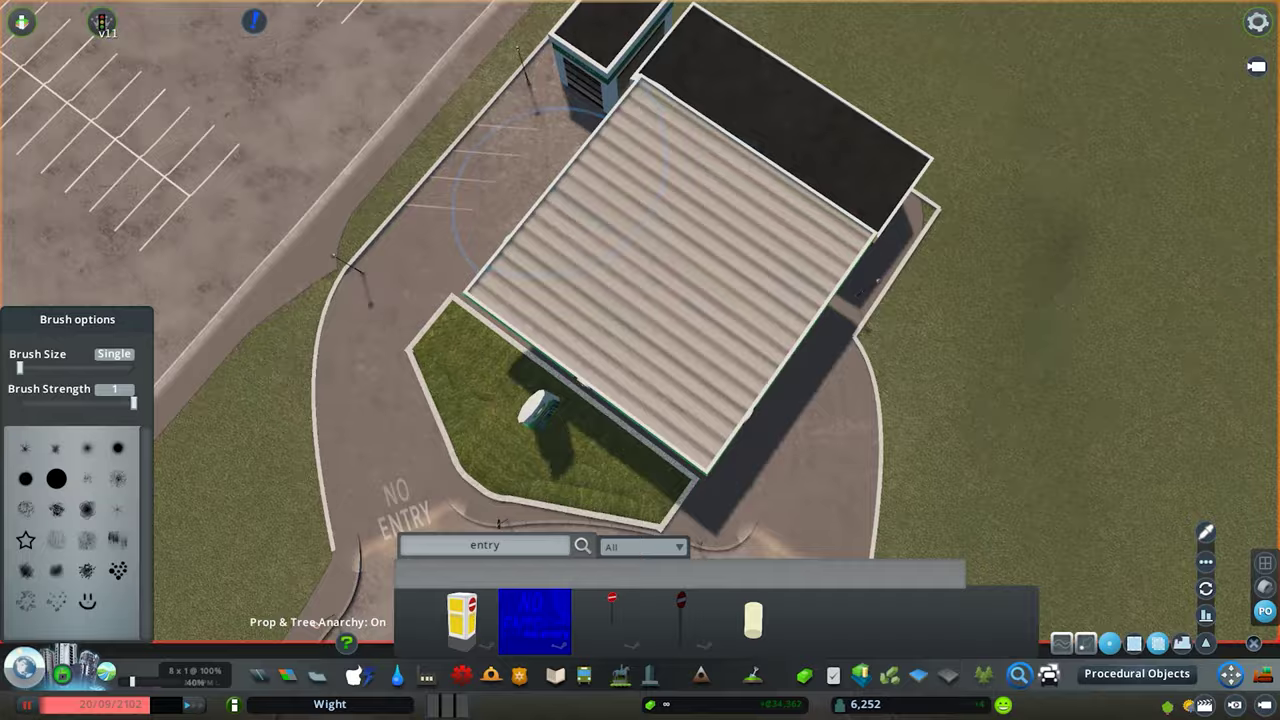
key("Escape")
- Copy the pavement strip from the supermarket's delivery yard and lay it across the verge between the petrol station and car park
scroll(640, 360, "down", 5)
scroll(640, 360, "up", 3)
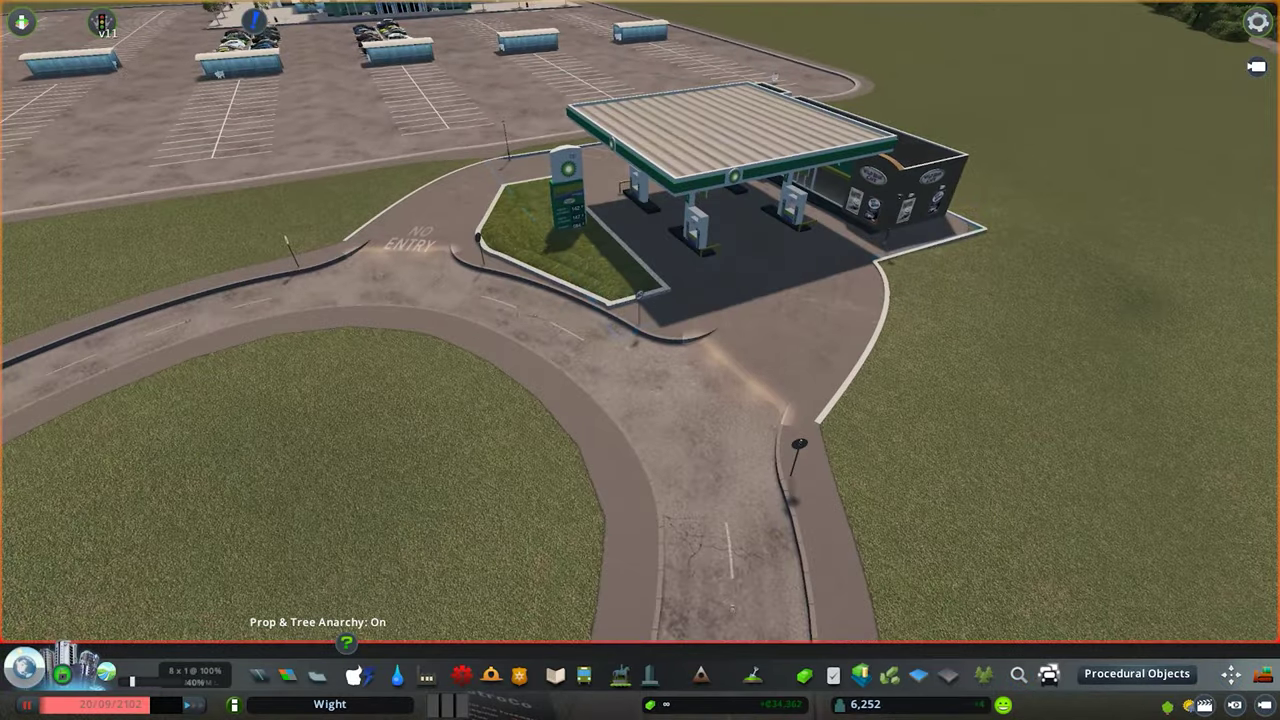
scroll(640, 360, "up", 3)
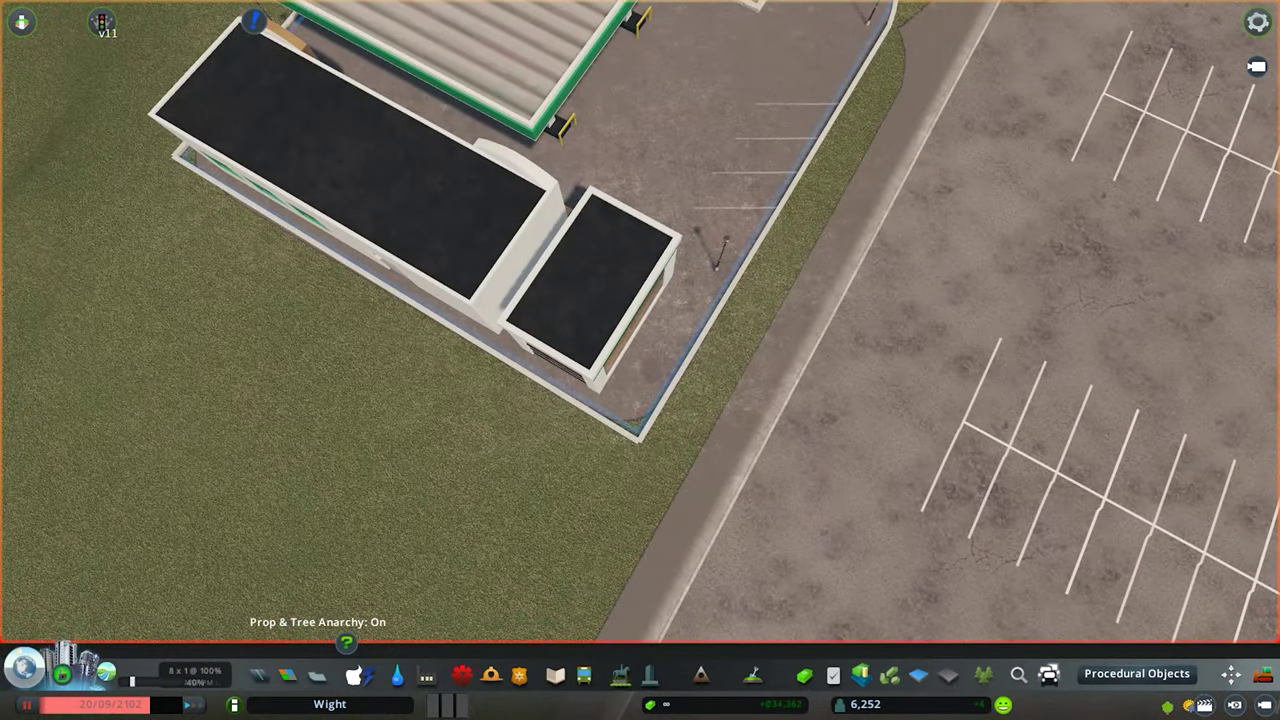
scroll(640, 360, "down", 5)
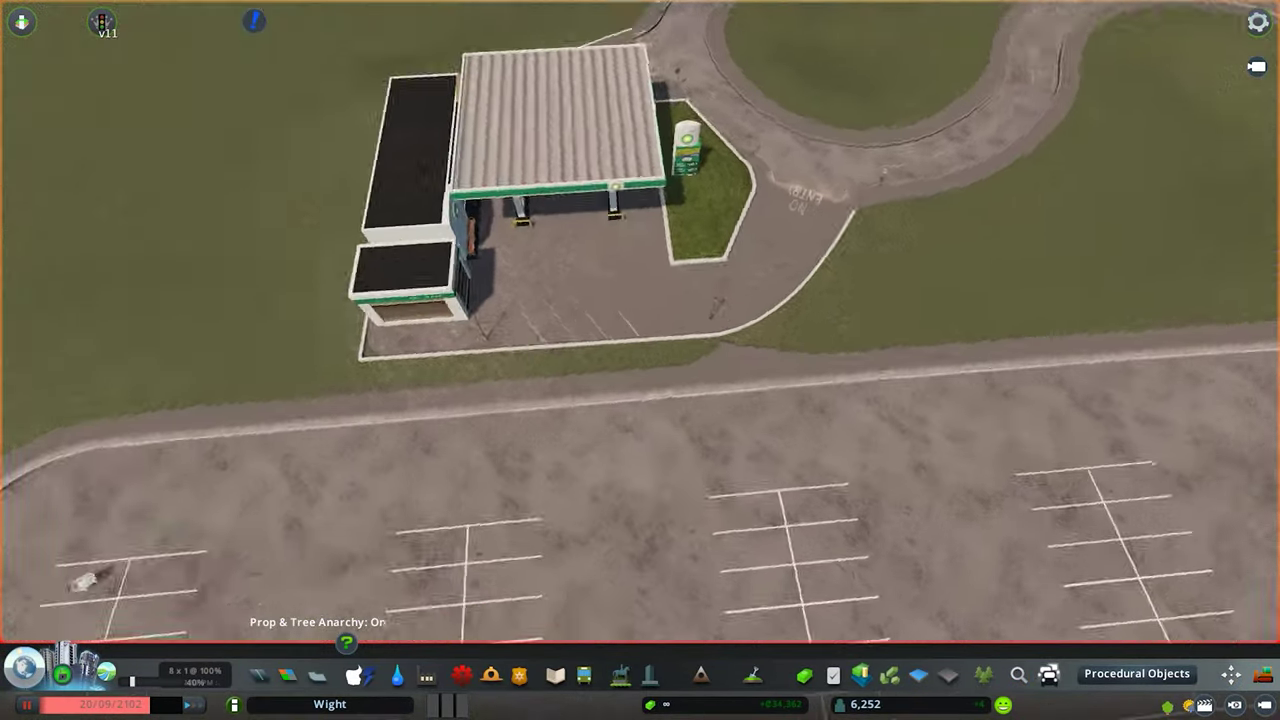
scroll(640, 360, "up", 3)
scroll(640, 360, "down", 5)
scroll(640, 360, "up", 4)
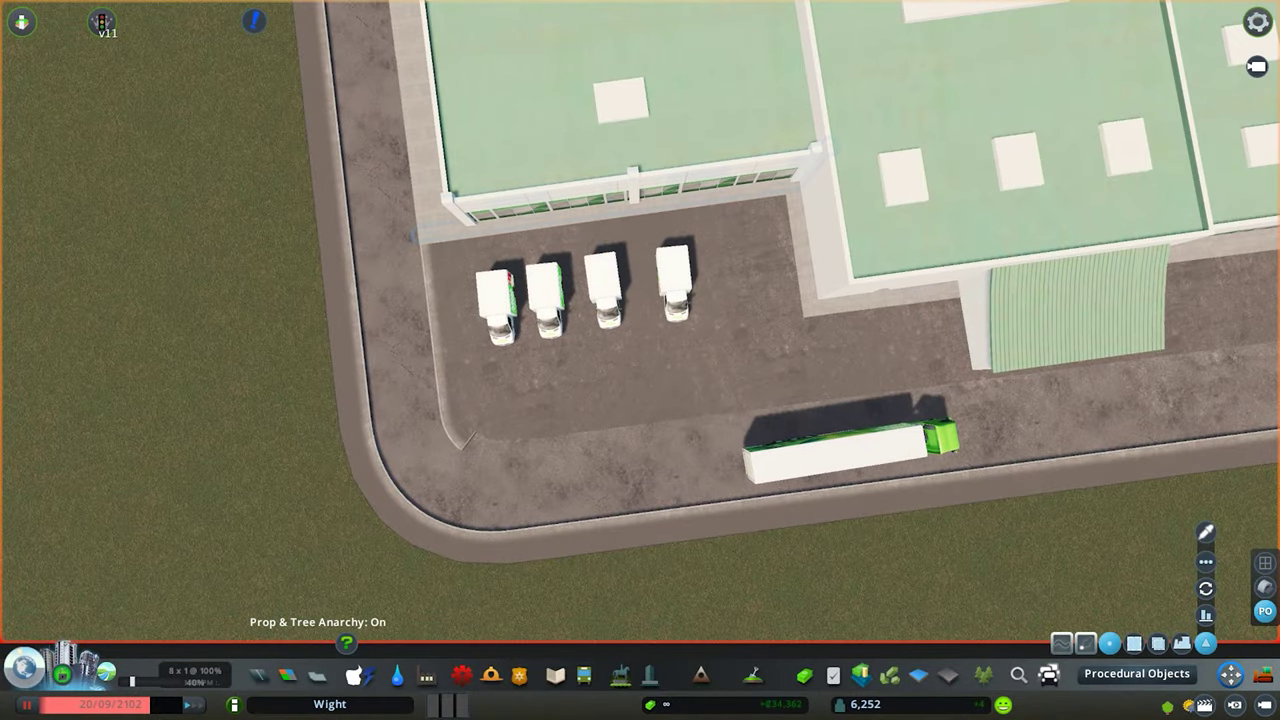
scroll(640, 360, "down", 5)
scroll(640, 360, "up", 3)
left_click(657, 281)
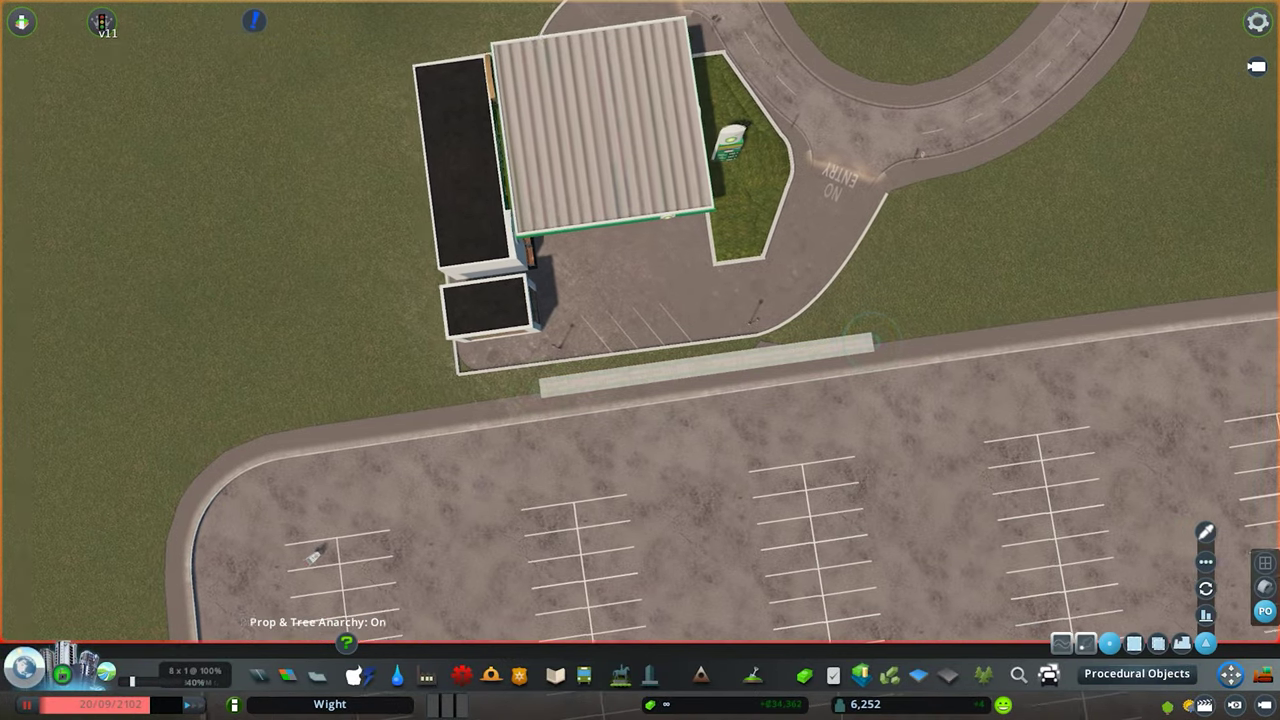
scroll(640, 360, "down", 2)
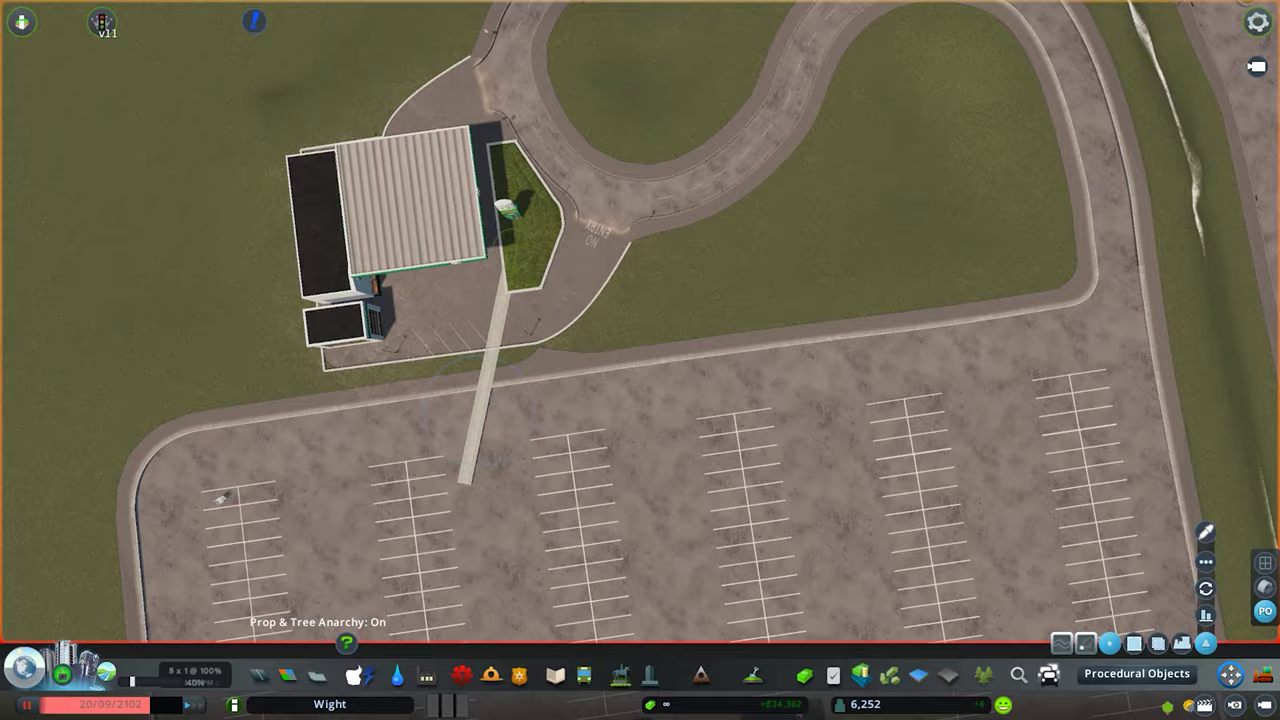
key("q")
- Filter the selection to nodes and shorten the copied pavement strip so it ends at the car park's kerb
scroll(640, 360, "up", 3)
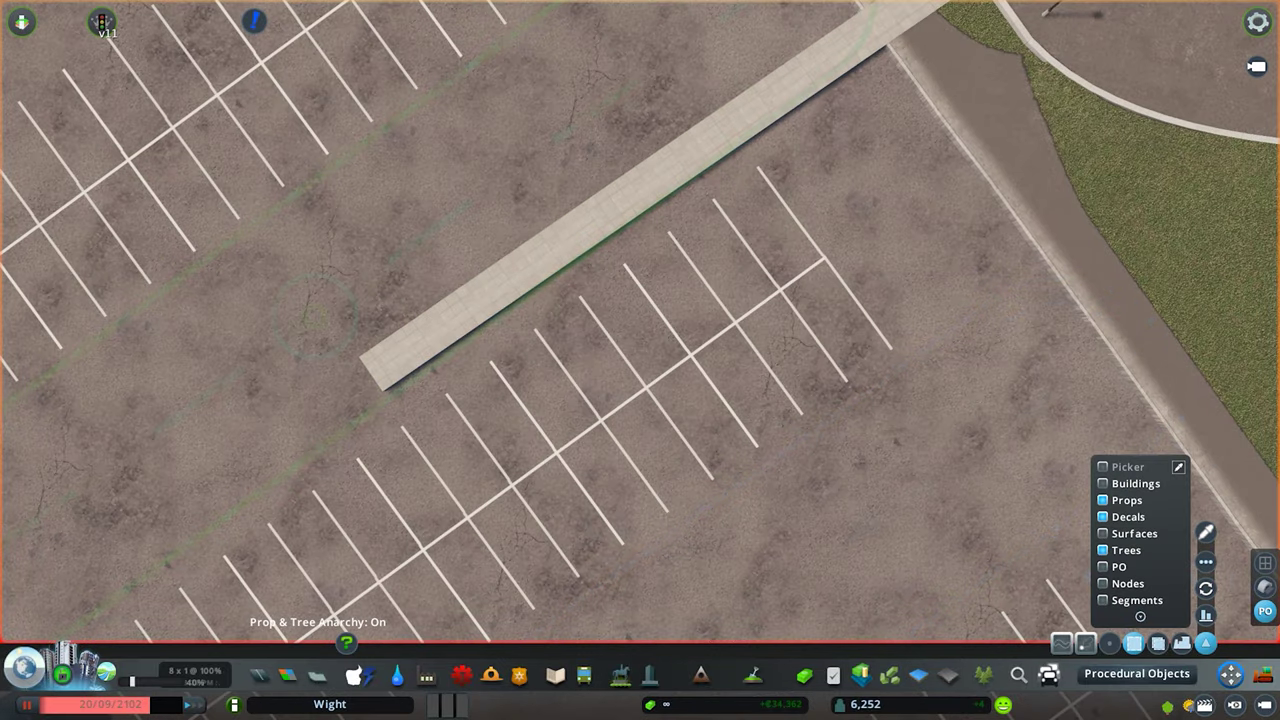
double_click(1128, 584)
key("w")
key("d")
left_click_drag(374, 371, 765, 190)
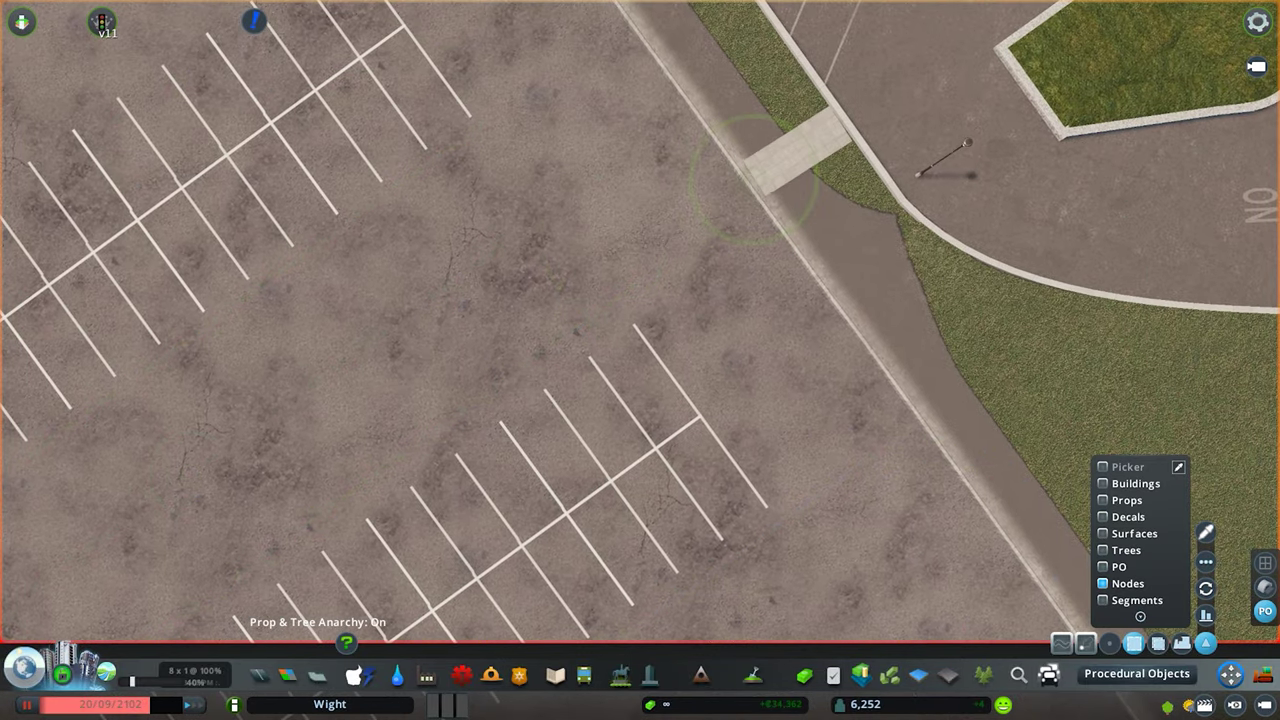
scroll(745, 175, "up", 3)
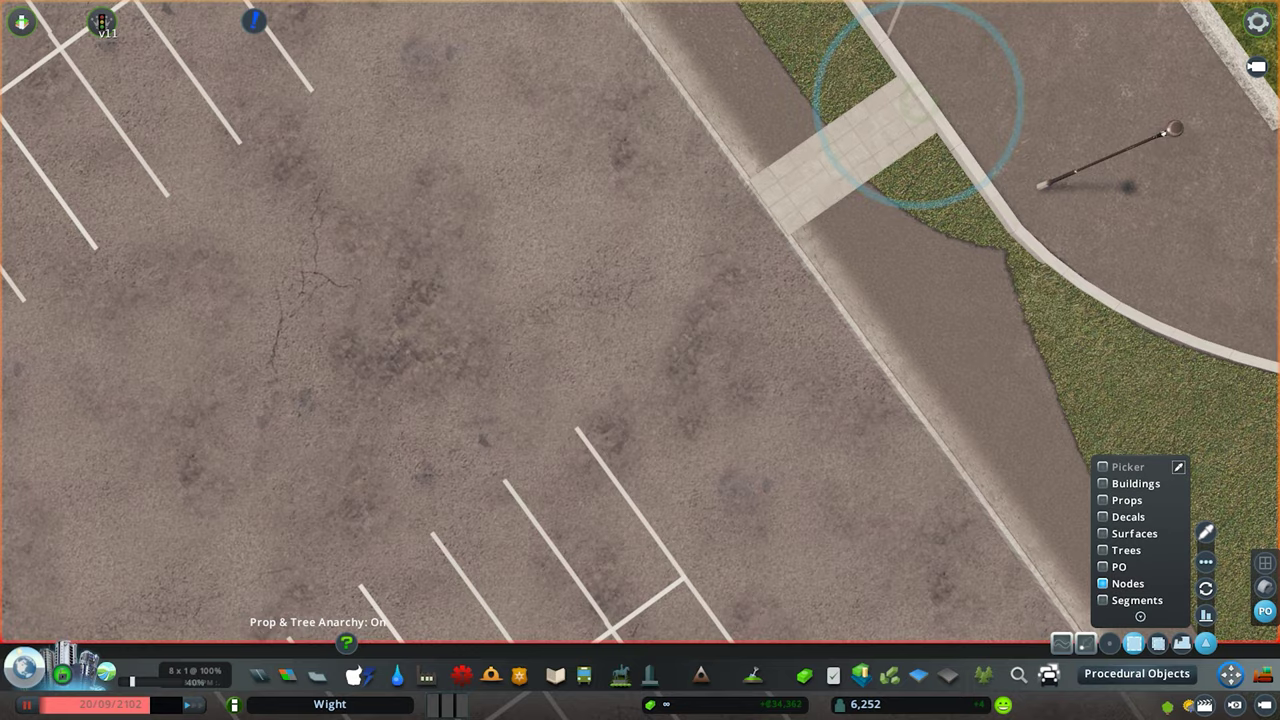
- Place a copy of the short pavement strip alongside the first to widen the crossing between the petrol station and car park
scroll(640, 360, "down", 5)
key("e")
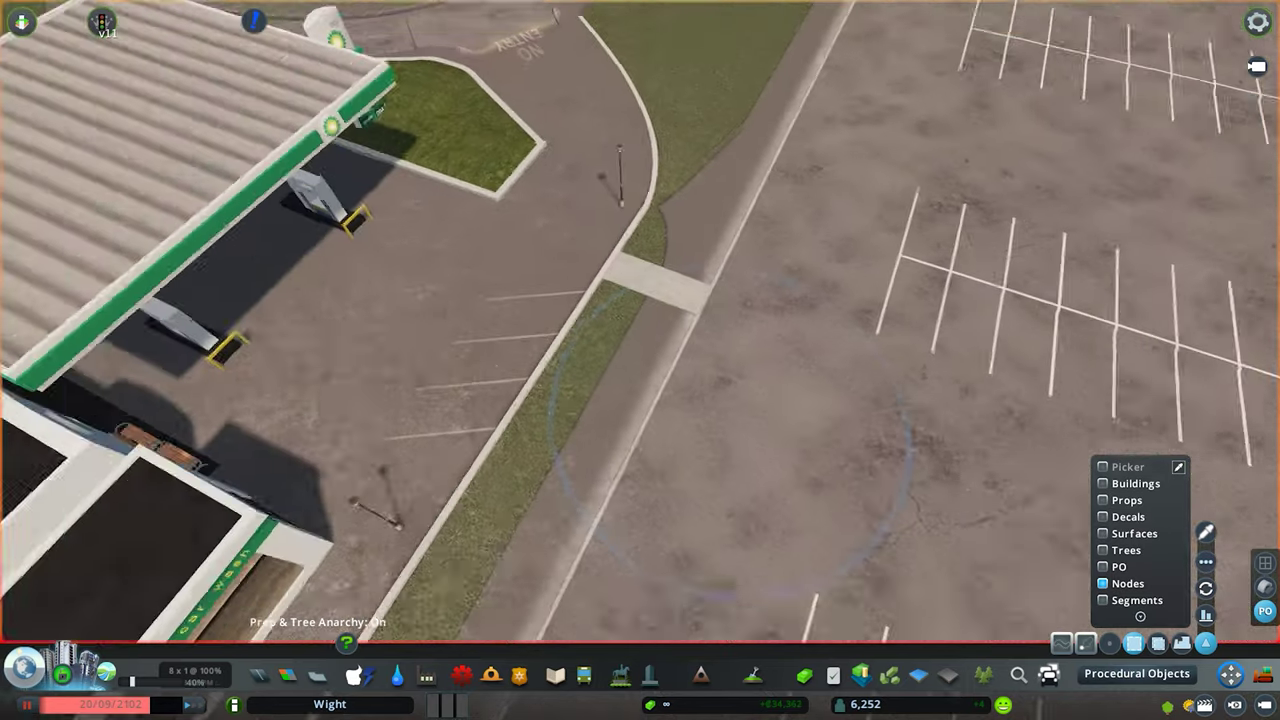
key("q")
scroll(640, 360, "up", 5)
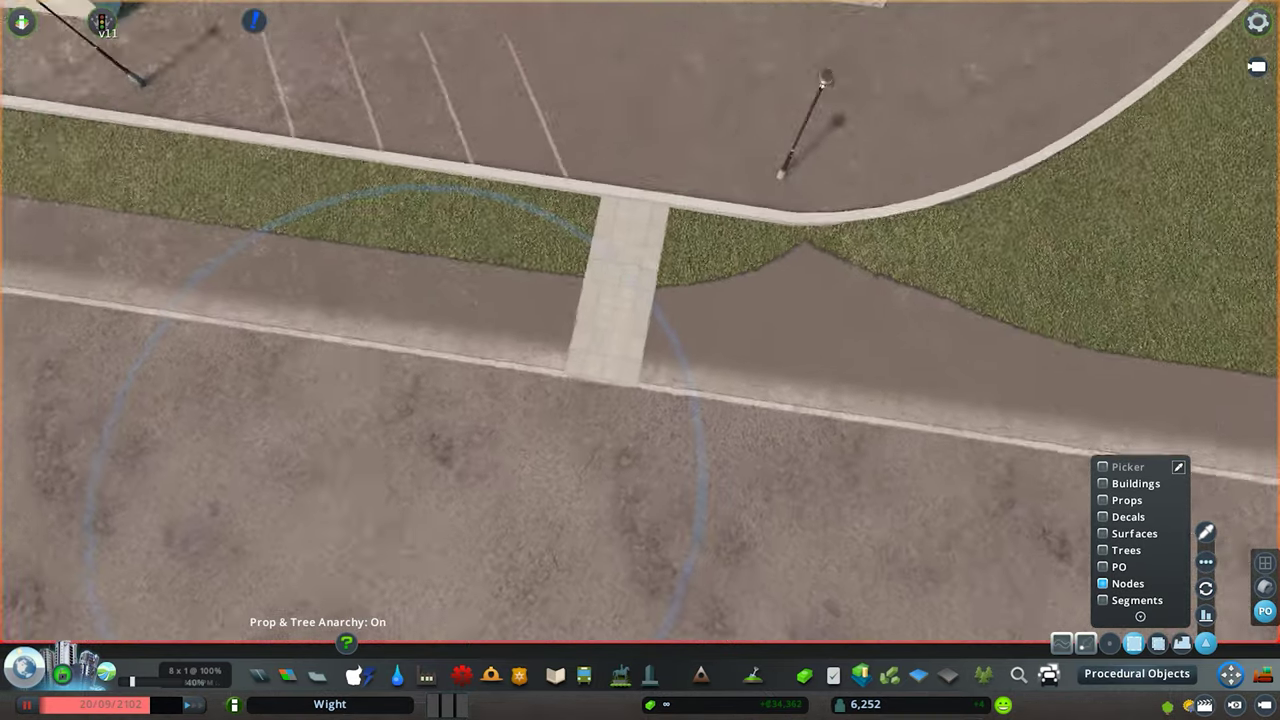
key("d")
key("q")
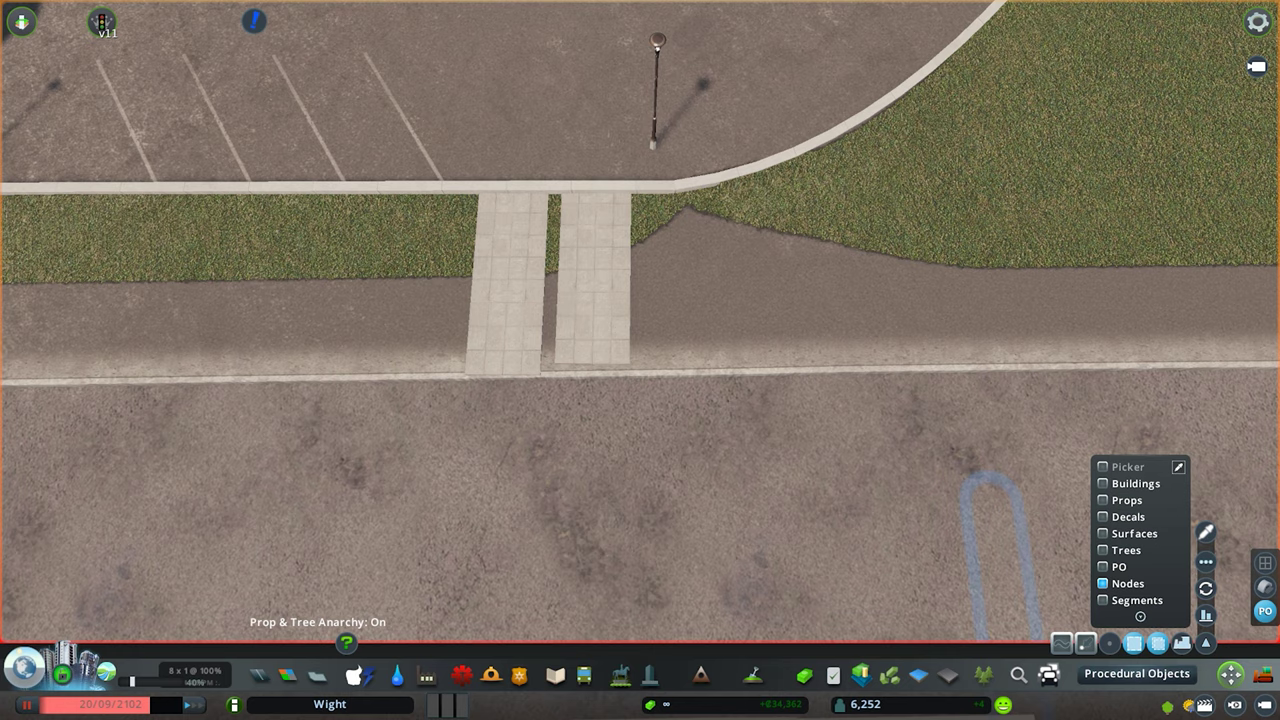
scroll(640, 330, "down", 5)
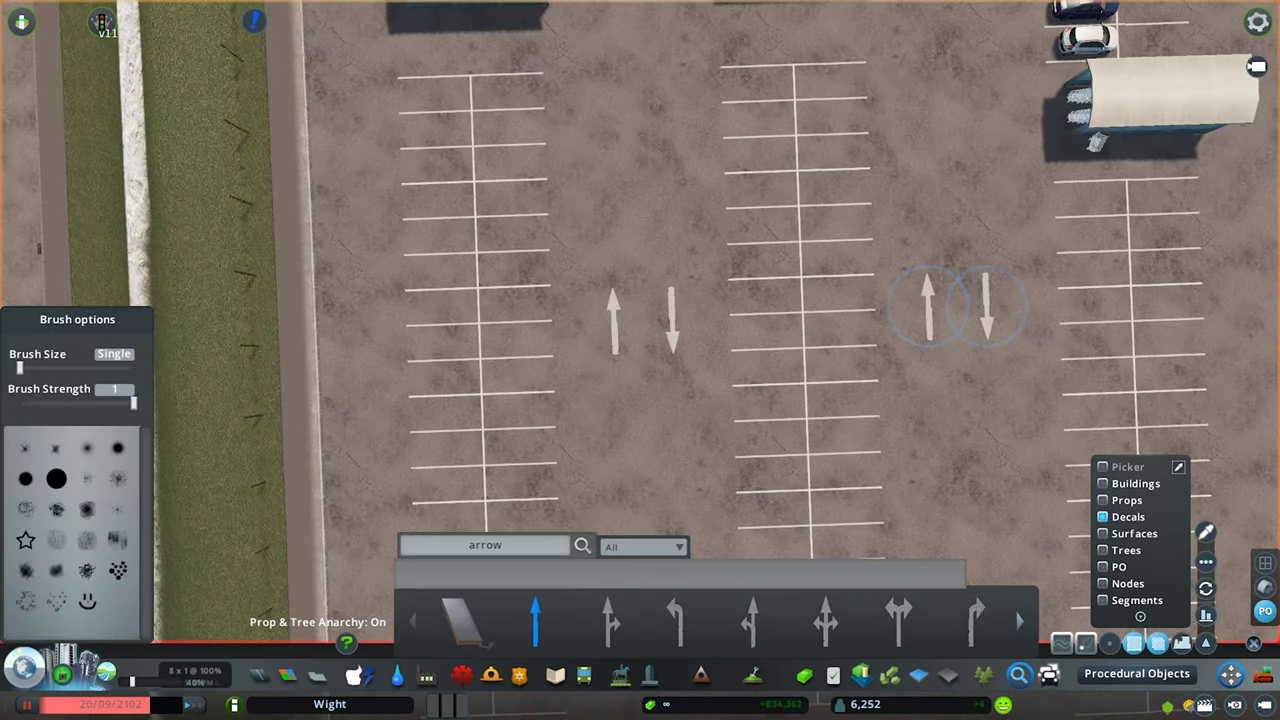
- Copy the pair of opposing direction arrows into the next aisles between the parking rows farther from the supermarket
scroll(957, 306, "down", 3)
key("d")
left_click(664, 320)
key("ctrl+c")
key("d")
left_click(746, 304)
key("ctrl+c")
key("d")
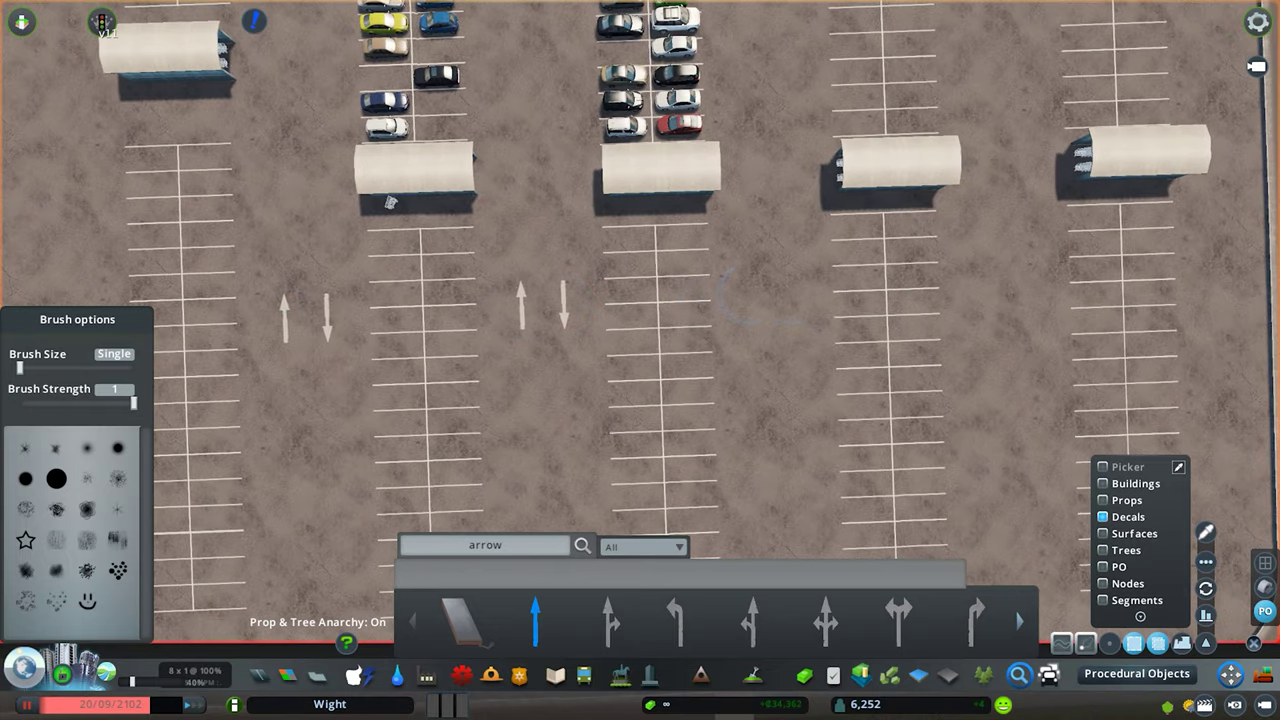
- Copy the opposing arrow pair into the remaining aisles up to the car park's outer edge
left_click(779, 296)
key("alt+c")
key("d")
left_click(775, 281)
key("alt+c")
left_click(851, 280)
scroll(851, 280, "down", 4)
key("m")
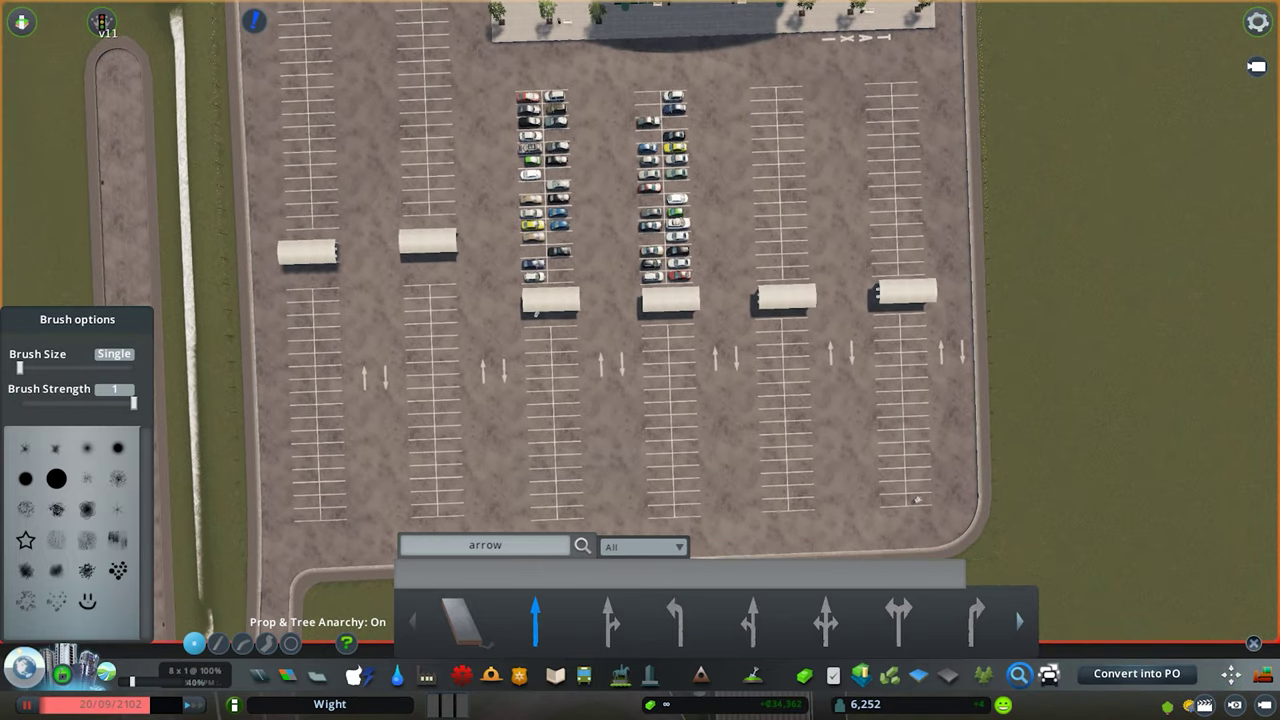
- Copy the row of opposing arrow pairs into the aisle stretches between the trolley shelters and the supermarket
left_click(1231, 674)
scroll(761, 331, "up", 3)
key("d")
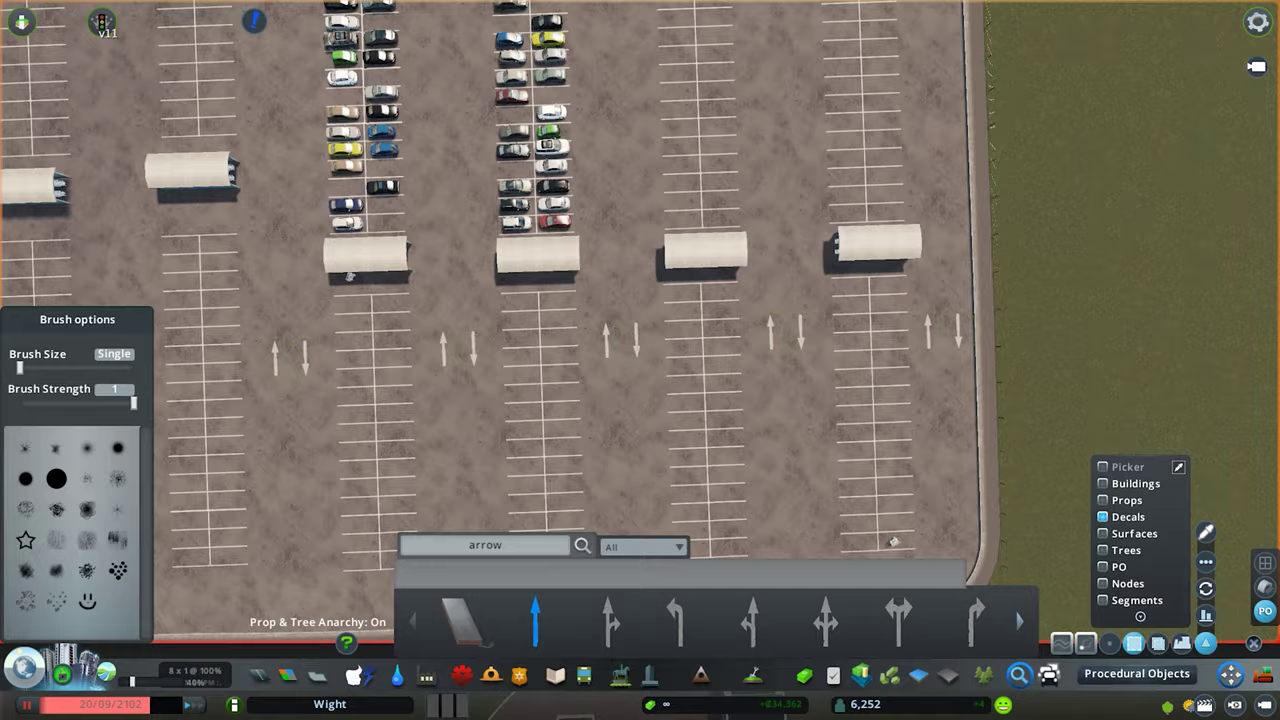
key("a")
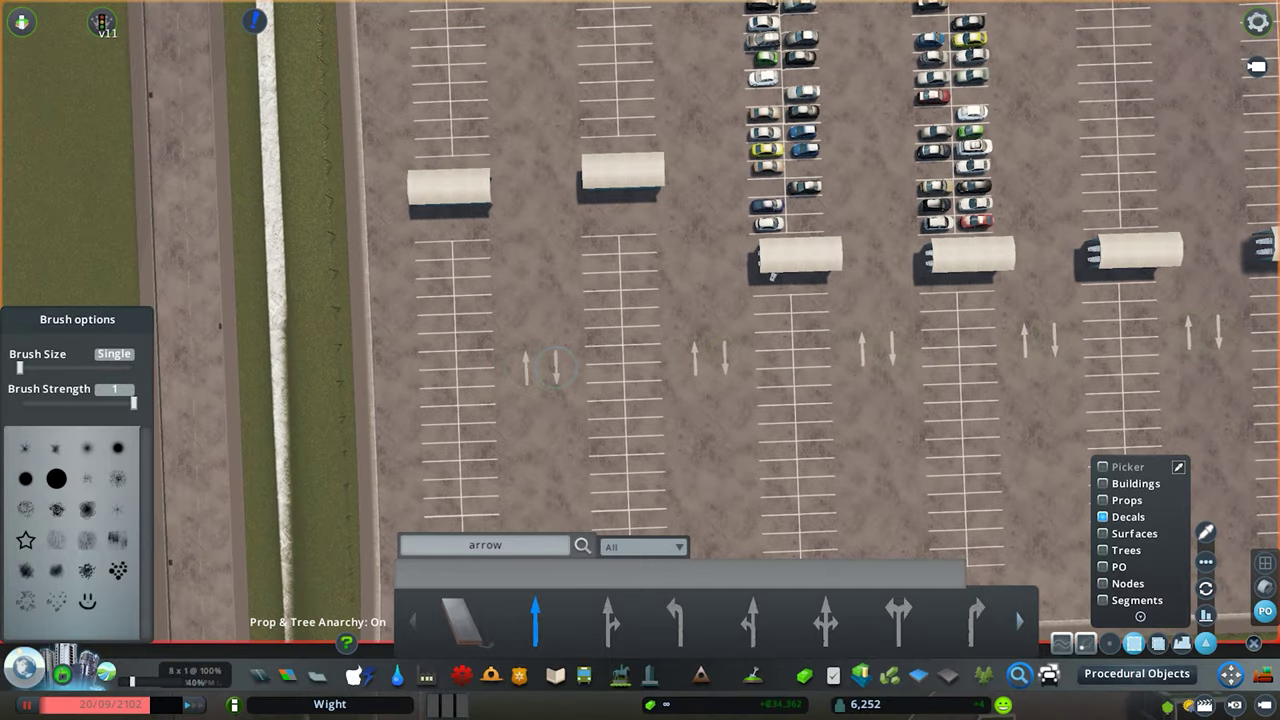
key("w")
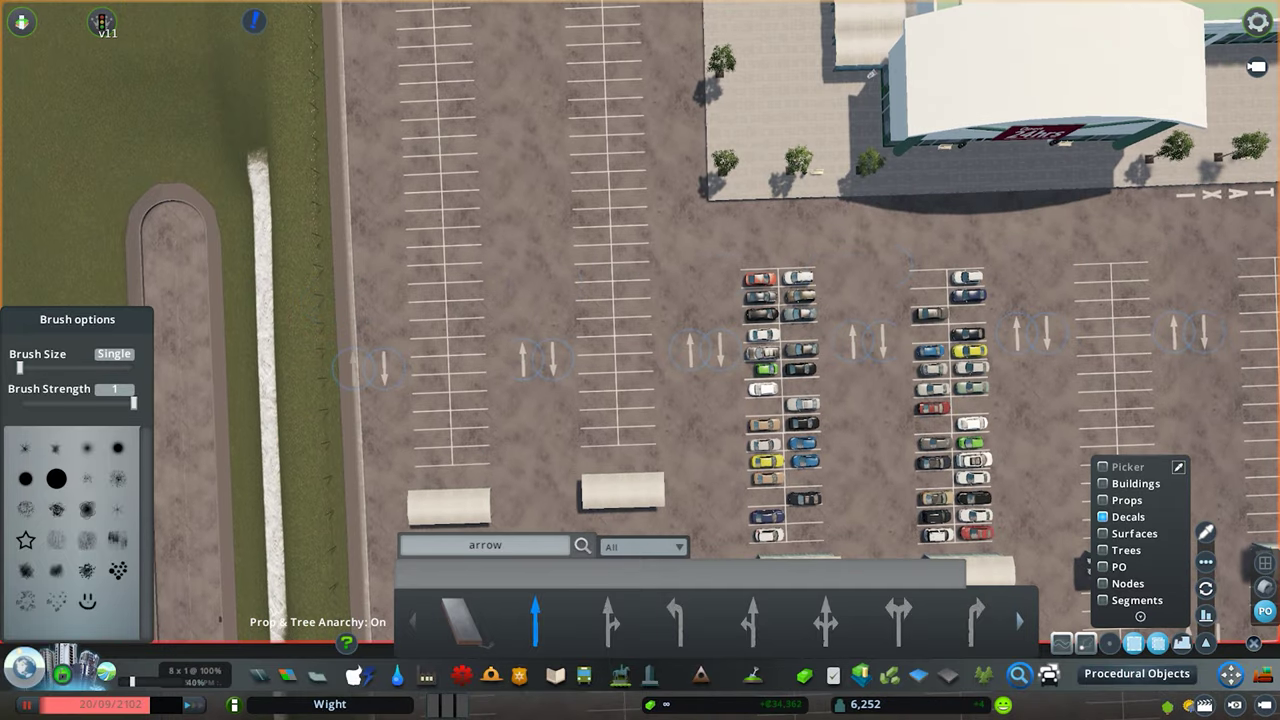
scroll(640, 360, "down", 2)
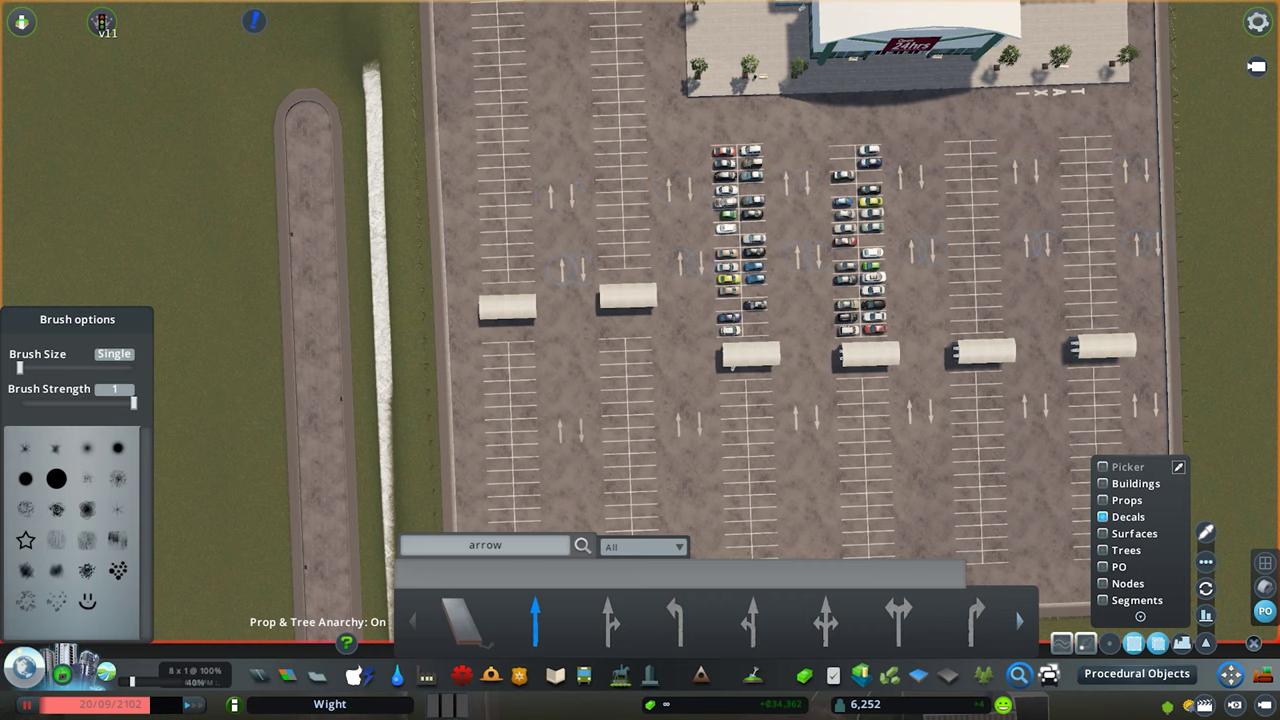
key("s")
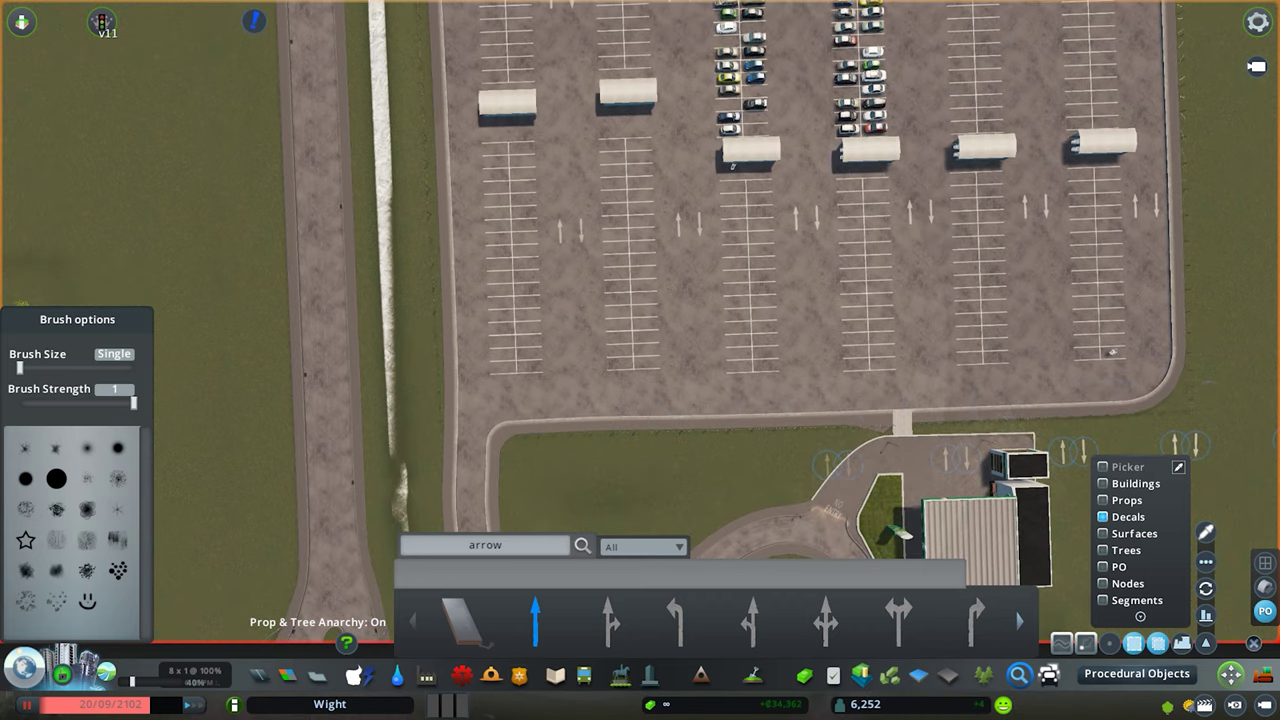
key("m")
- Copy an opposing arrow pair, turn it sideways and place copies in the lane along the car park's edge by the petrol station
key("w")
key("a")
key("m")
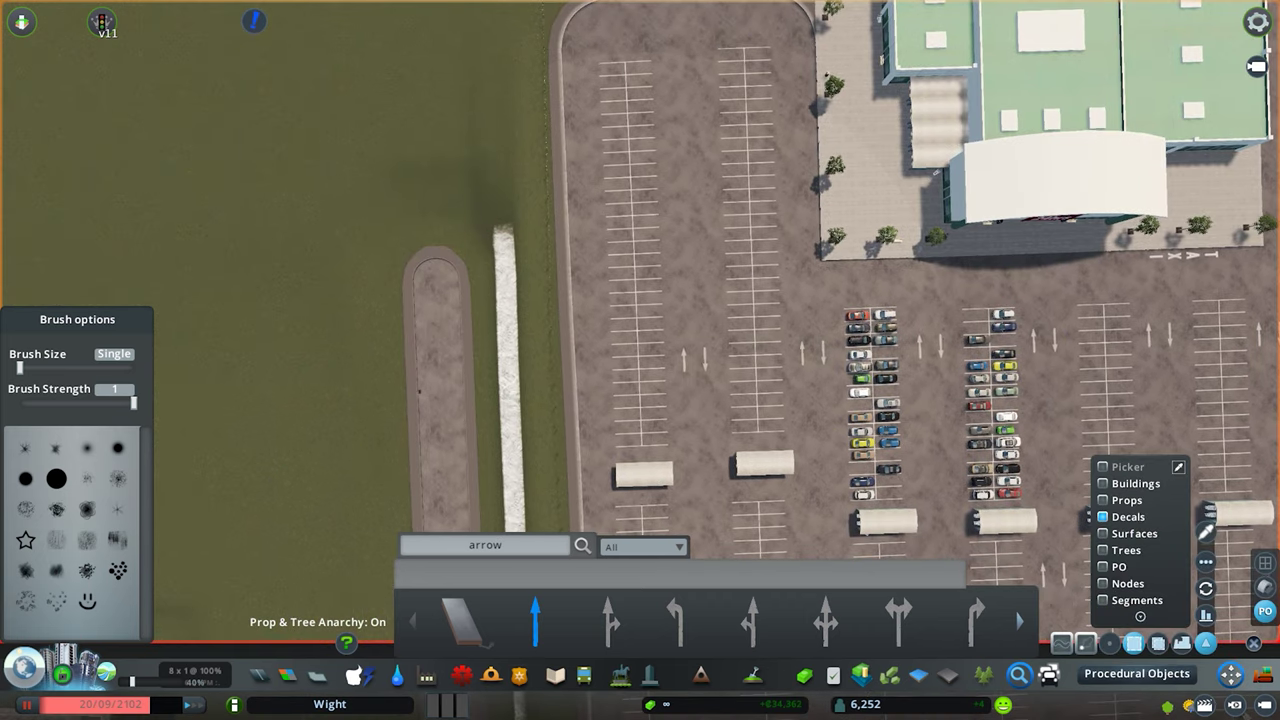
key("s")
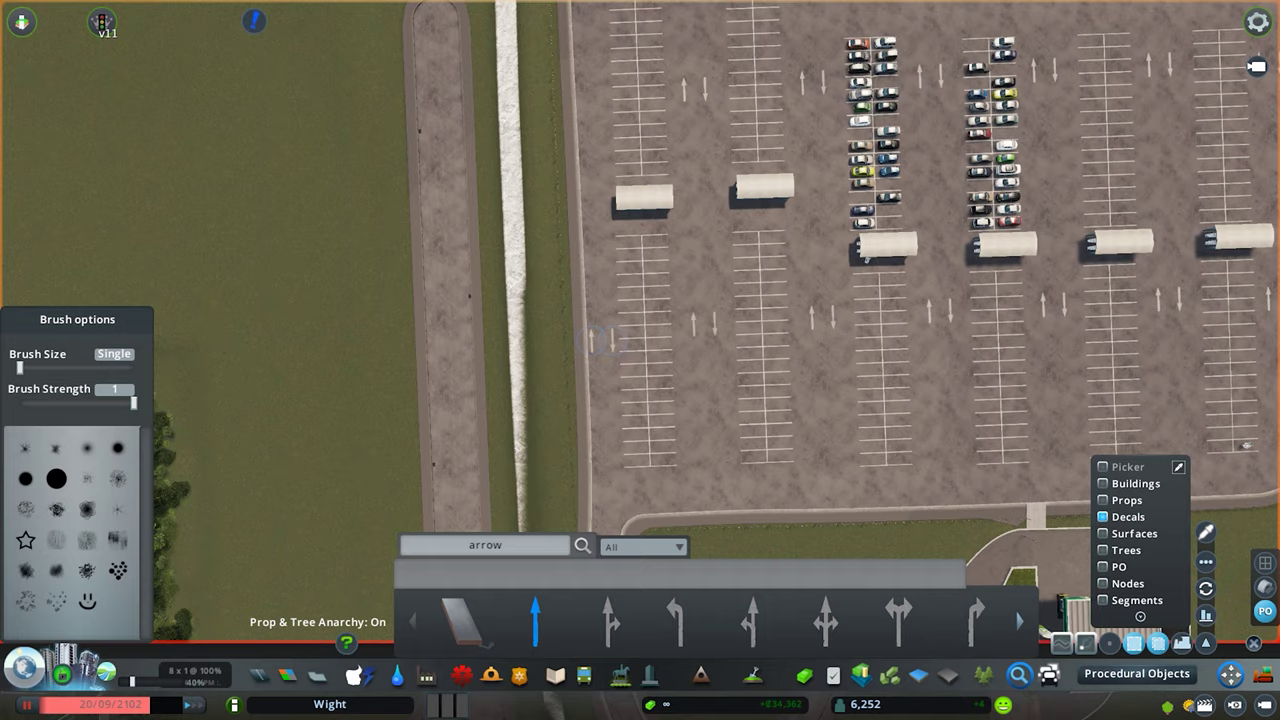
key("s")
key("d")
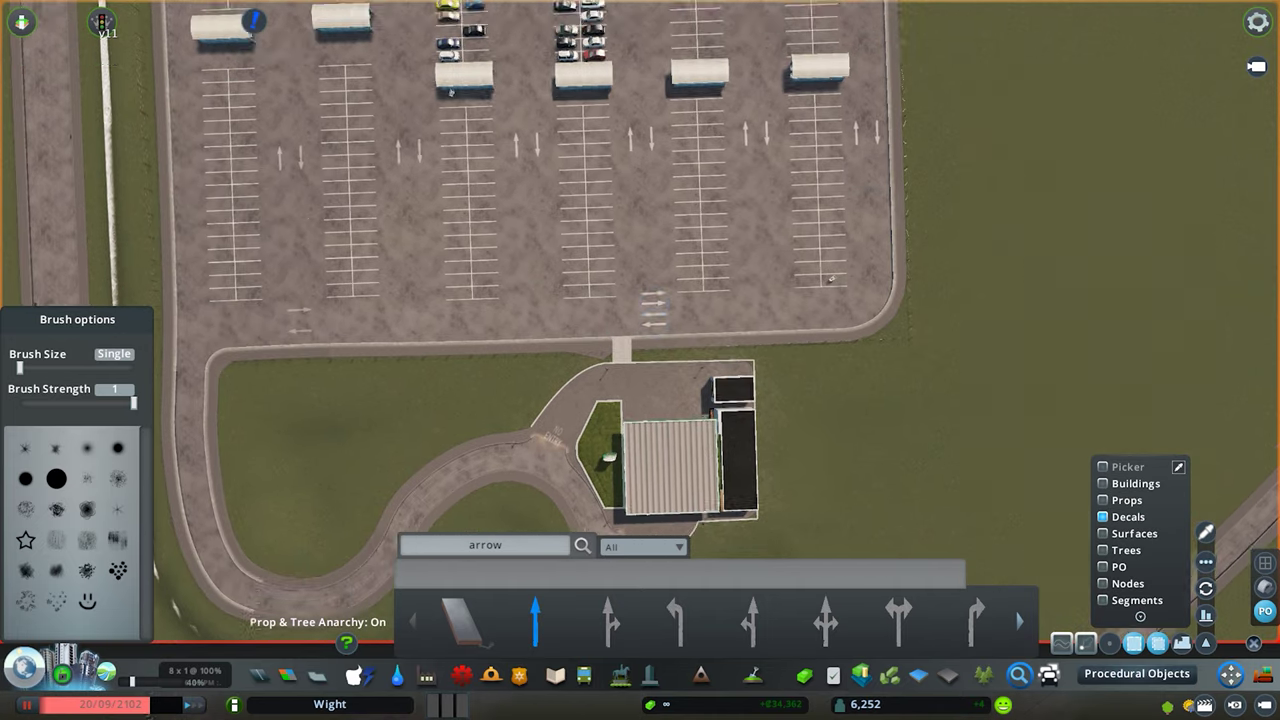
- Place copies of the arrow pair at the far end of the long parking rows beside the supermarket
key("w")
key("a")
key("q")
key("w")
right_click(588, 258)
right_click(580, 252)
key("e")
key("s")
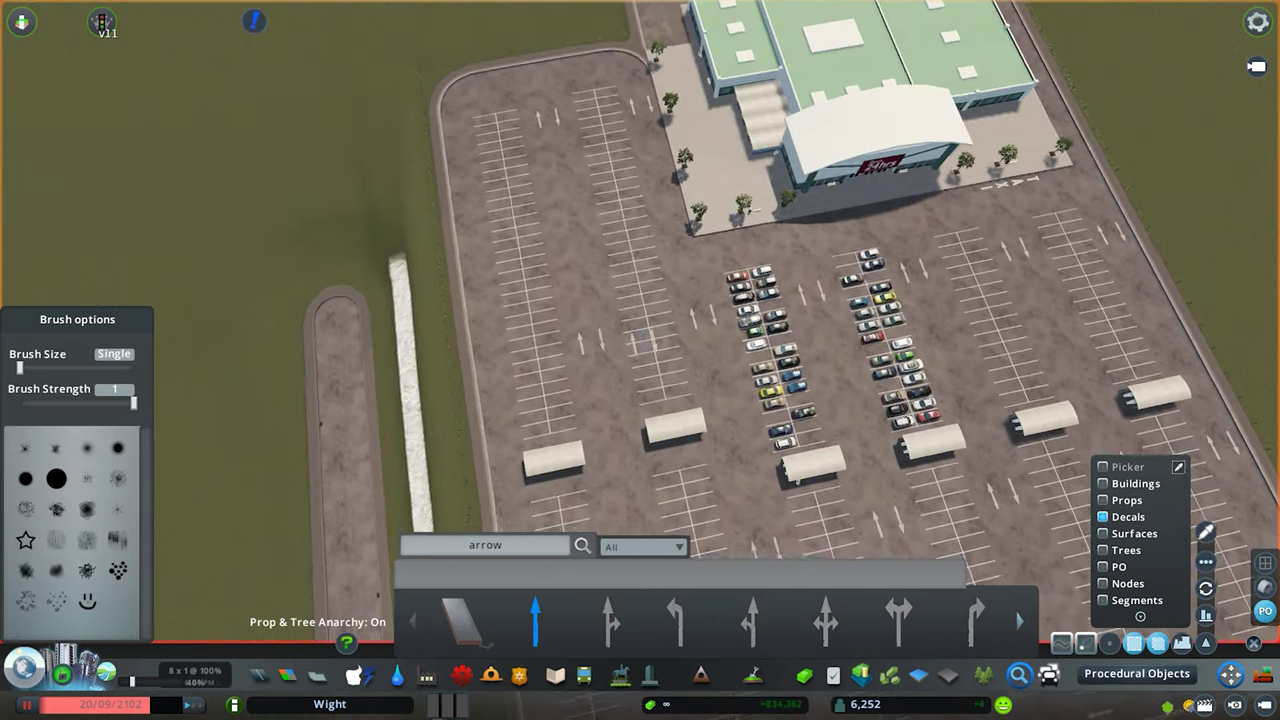
- Search the assets for "line" and place UK dashed line markings across the lane between the supermarket's paved corner and the kerb
key("d")
key("w")
scroll(642, 330, "up", 5)
left_click(487, 546)
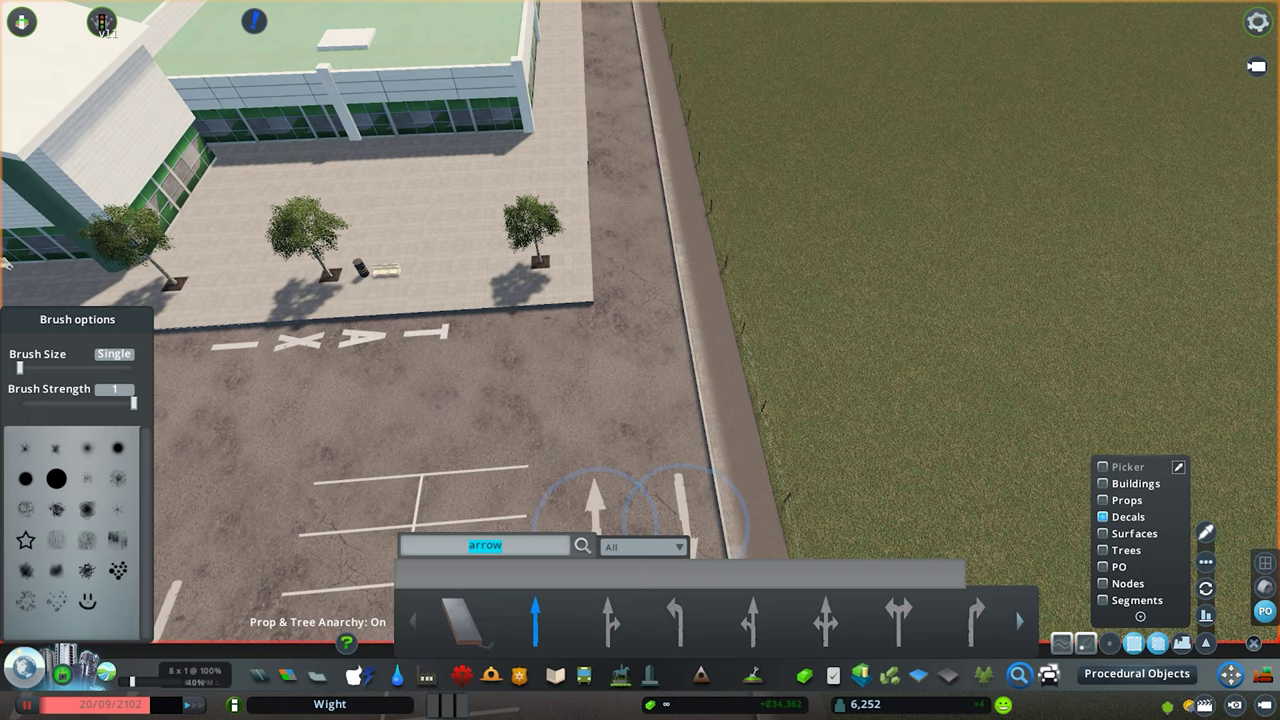
type("line")
scroll(765, 615, "down", 3)
scroll(757, 615, "down", 10)
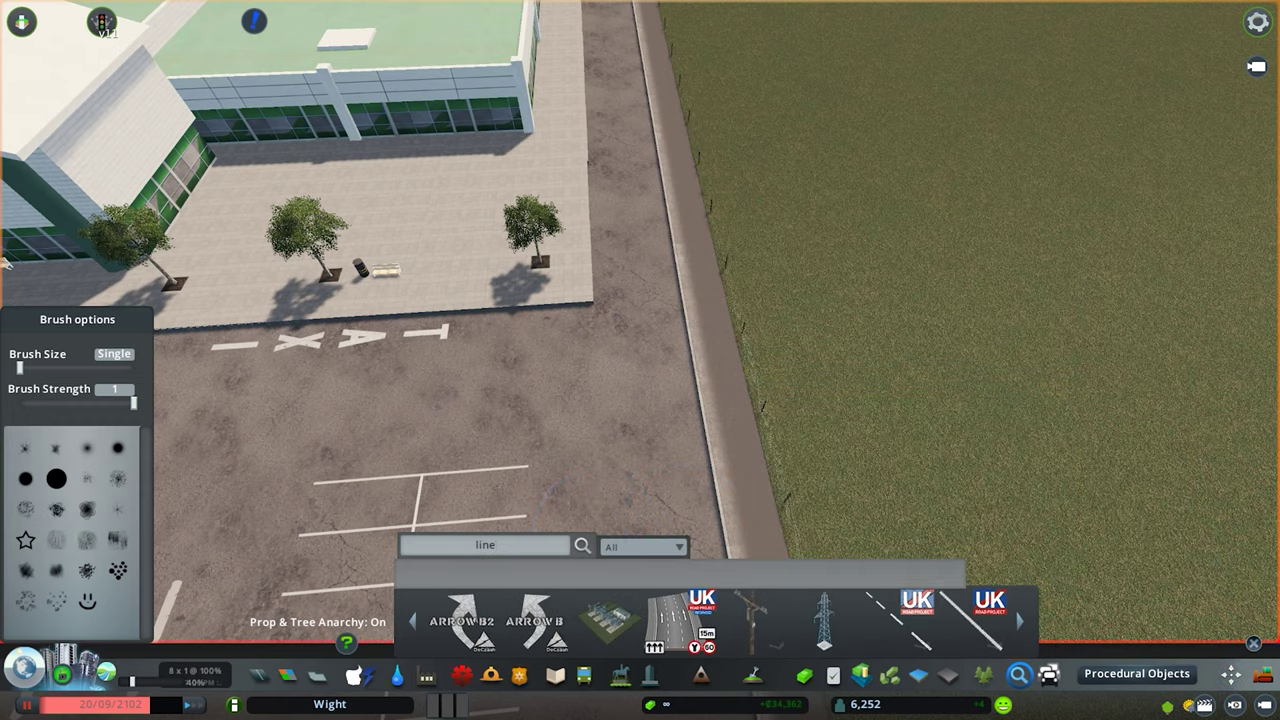
left_click(904, 618)
scroll(612, 238, "up", 3)
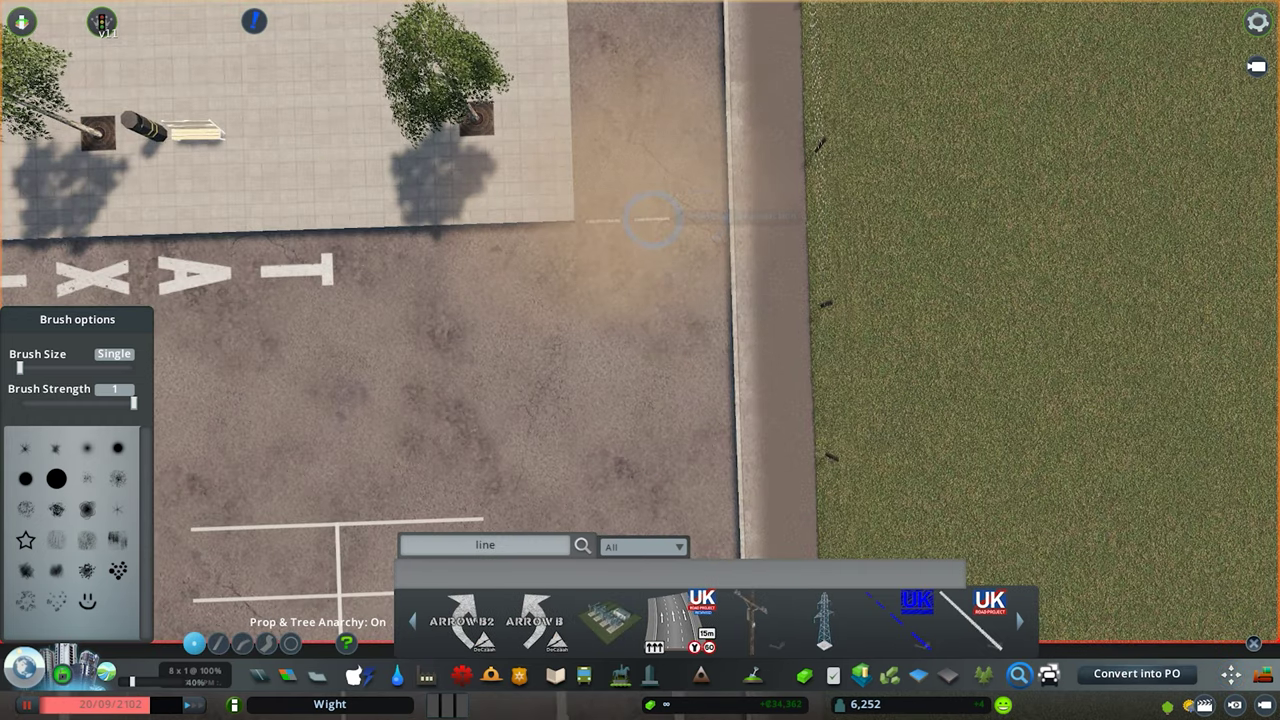
left_click(653, 220)
left_click(702, 218)
- Search the assets for "no entr" and place a no entry sign on the paved corner beside the dashed line
left_click(487, 546)
type("no entr")
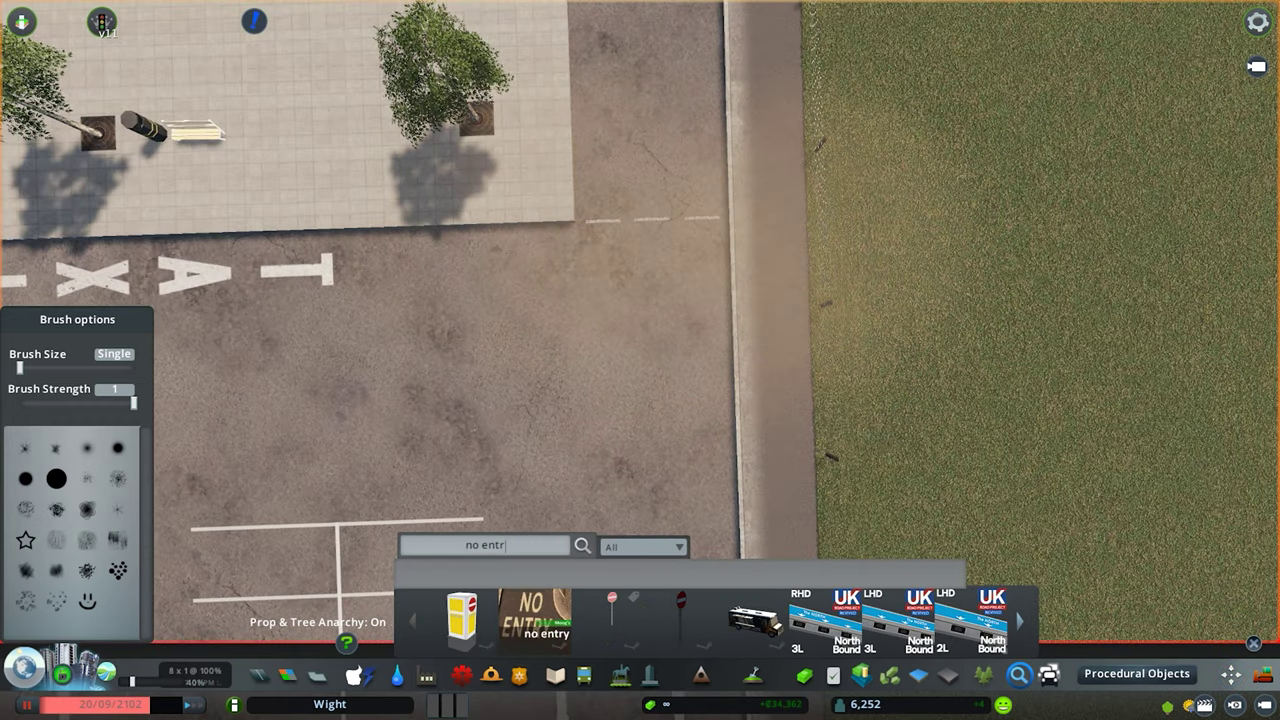
left_click(612, 617)
left_click(569, 182)
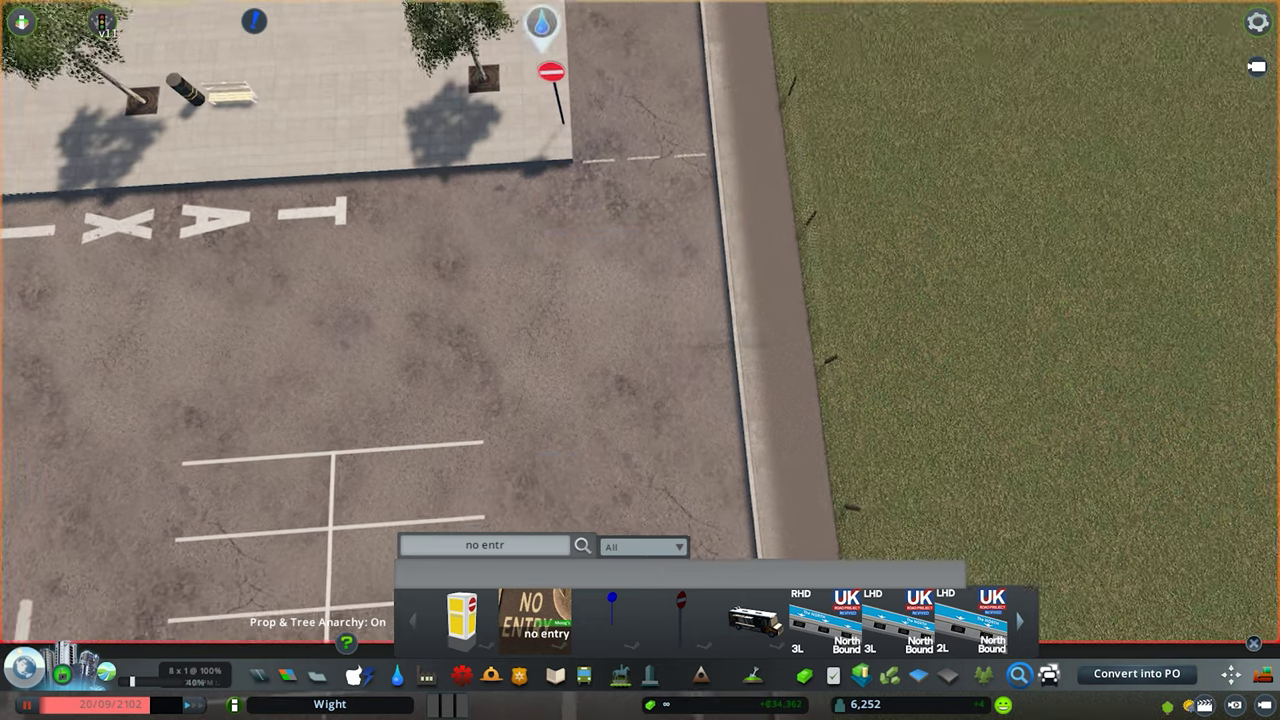
- Search the assets for "shed" and browse the models for the delivery yard behind the supermarket
scroll(686, 617, "down", 4)
scroll(640, 617, "up", 4)
scroll(640, 320, "down", 10)
scroll(640, 320, "up", 5)
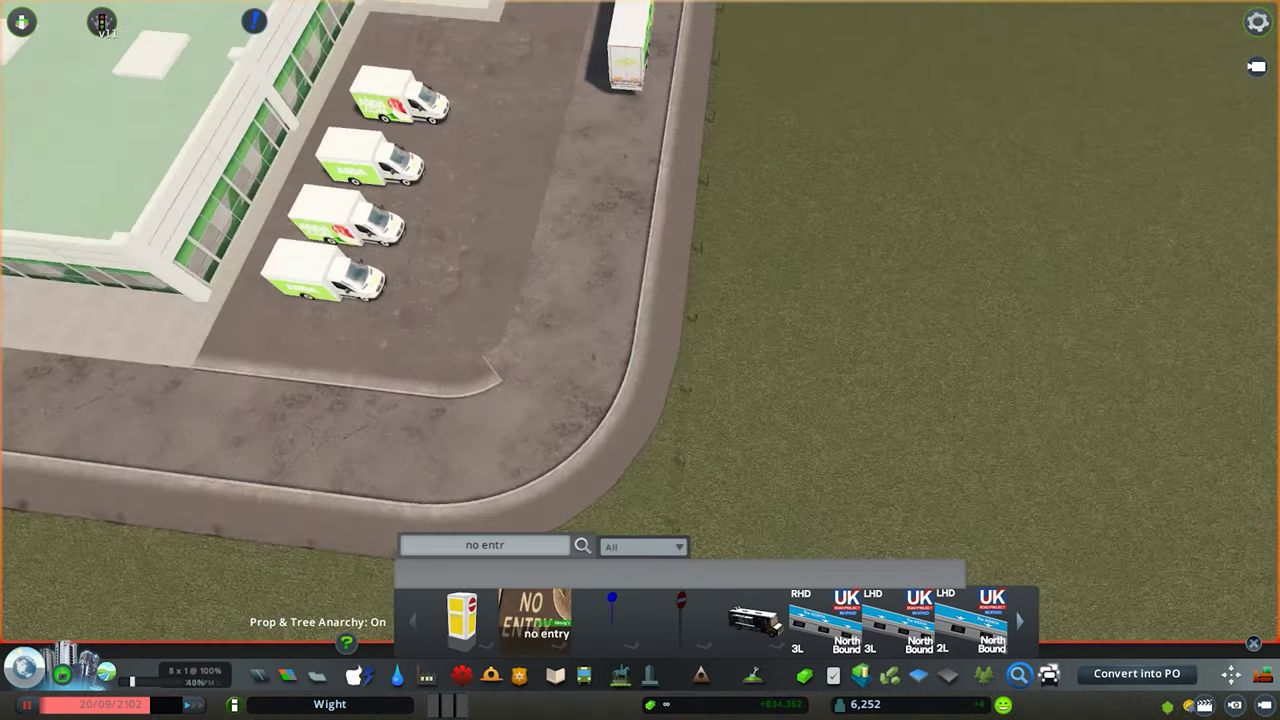
left_click(486, 546)
type("shed")
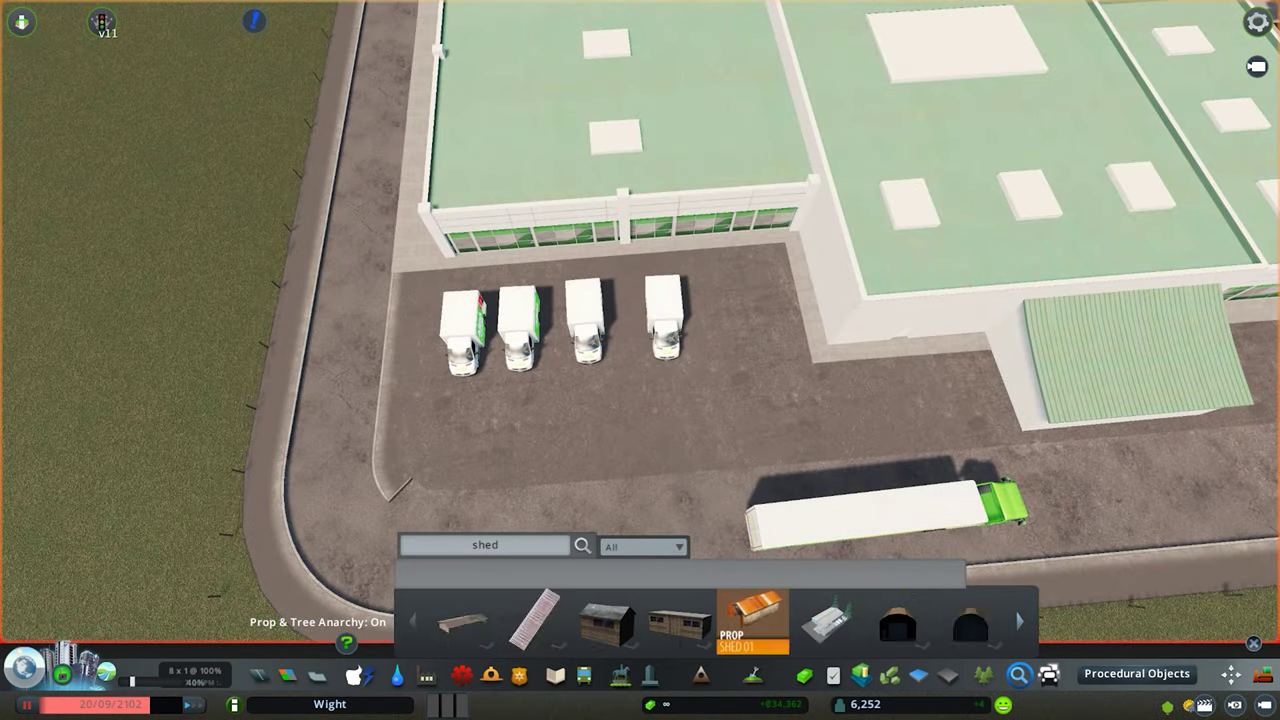
scroll(830, 620, "down", 6)
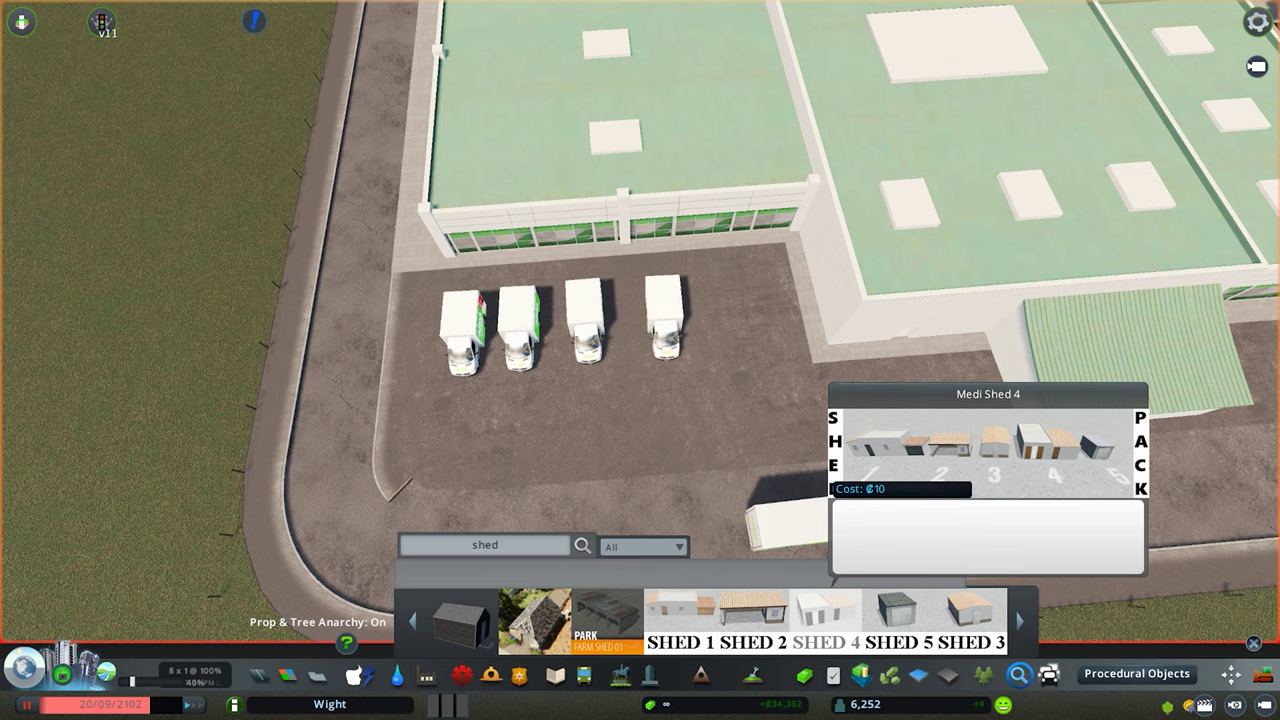
- Search the assets for "building" and look through the available models
left_click(486, 546)
type("building")
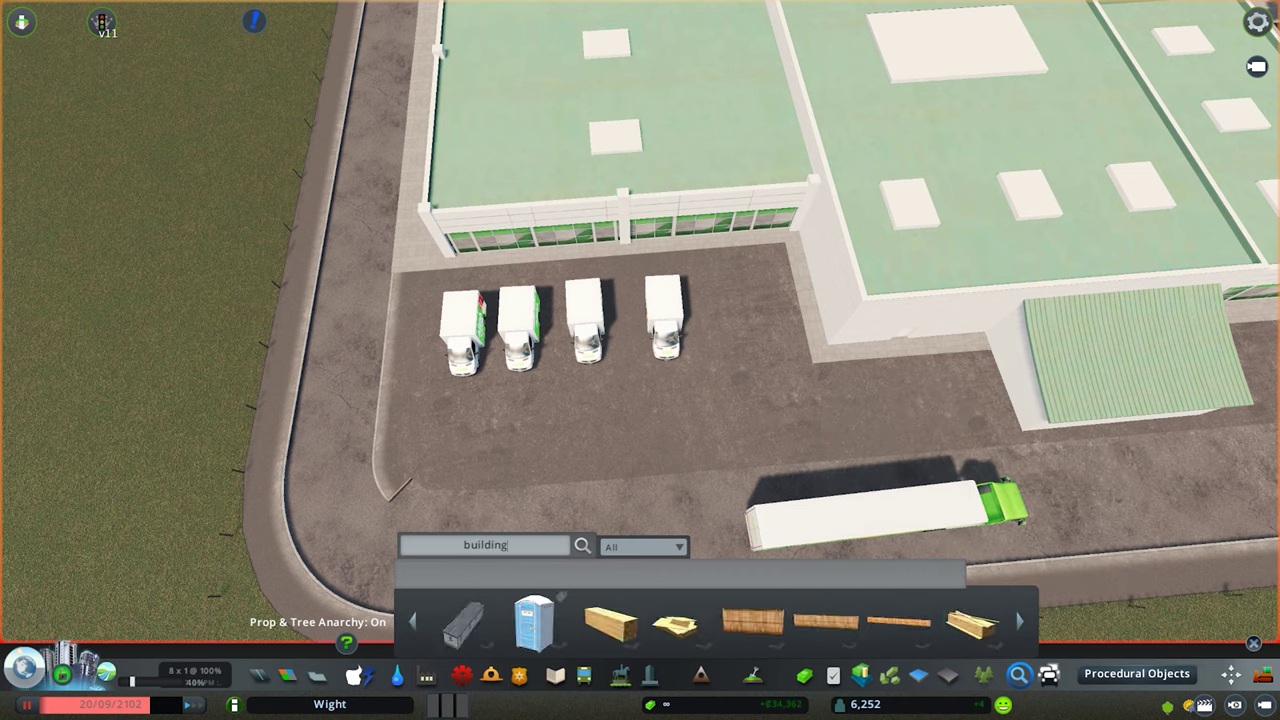
left_click(463, 620)
scroll(900, 622, "down", 6)
scroll(825, 620, "down", 6)
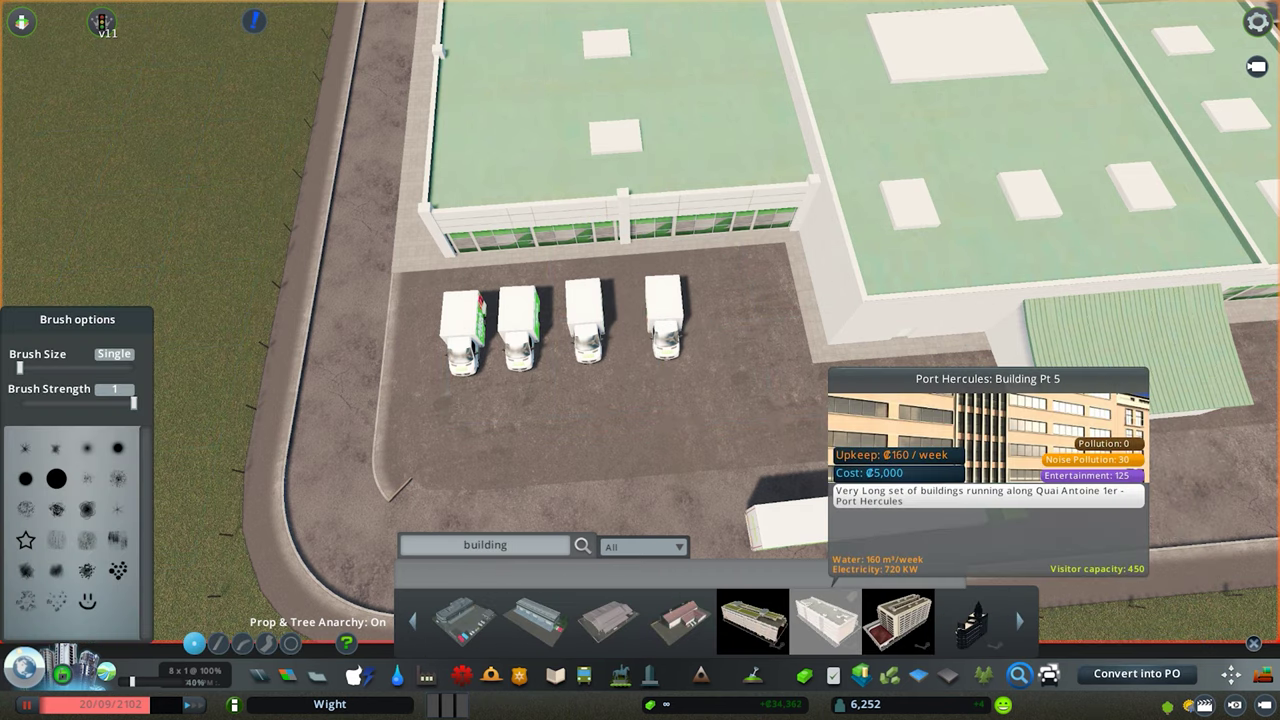
scroll(828, 620, "down", 6)
key("Escape")
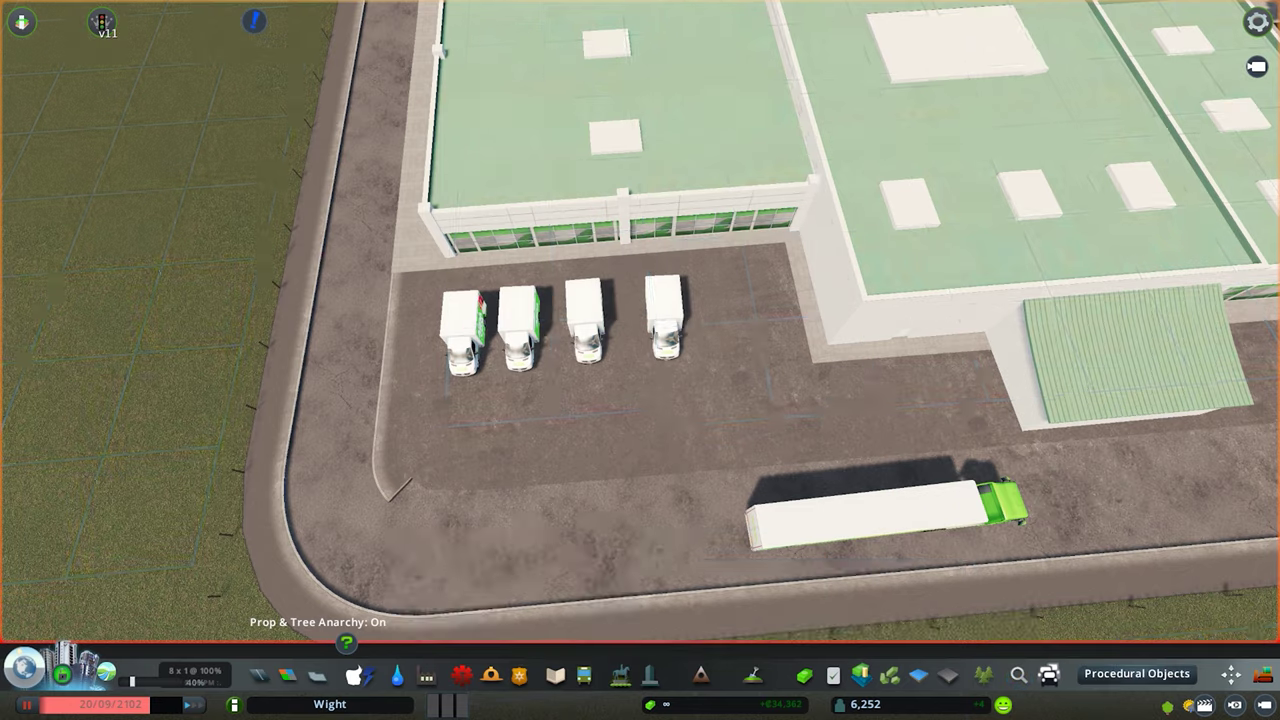
- Search for "fence" within Net Structures and draw a straight section of the metal railing fence on the grass near the delivery yard
scroll(640, 330, "down", 5)
scroll(640, 330, "up", 4)
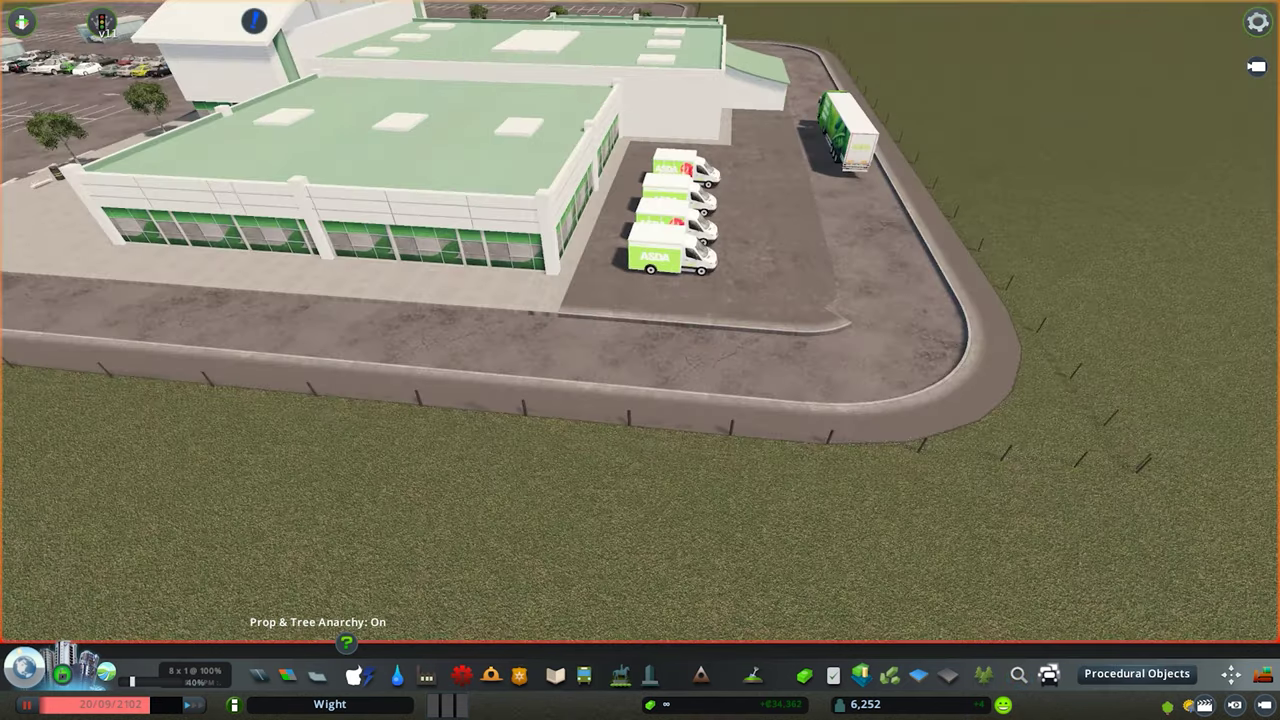
scroll(640, 330, "down", 2)
scroll(640, 330, "up", 3)
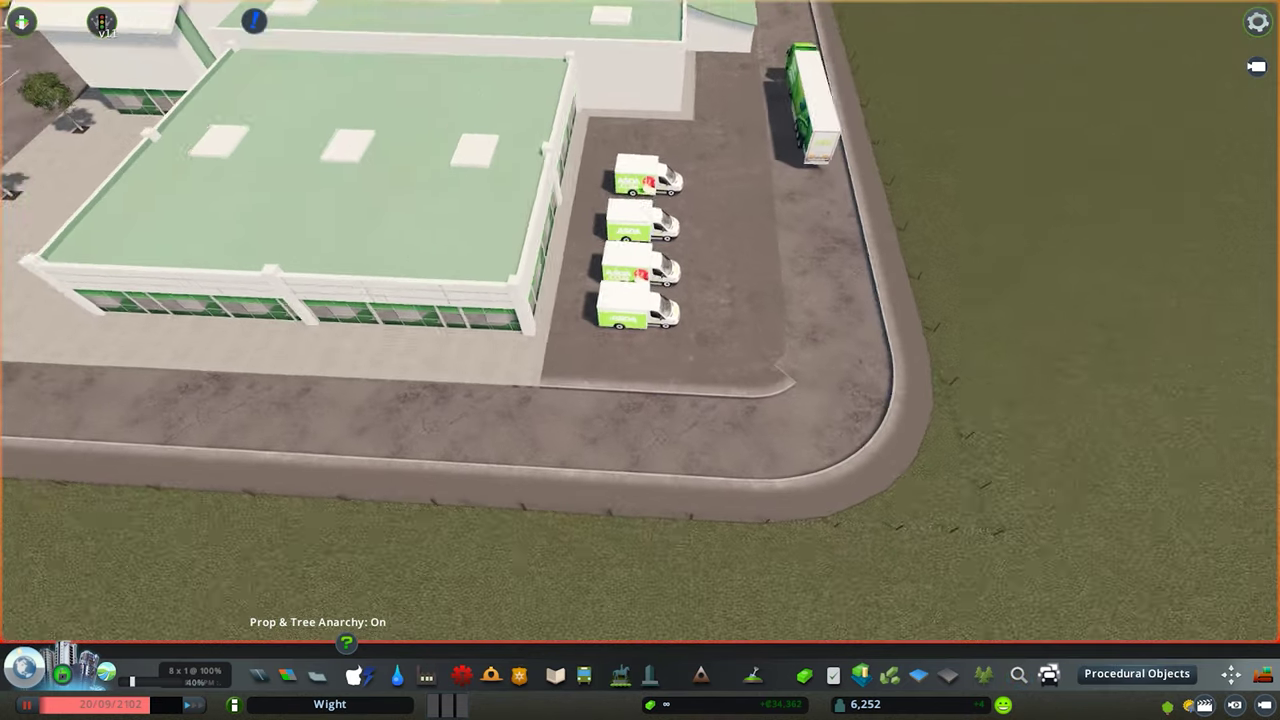
key("ctrl+f")
type("fence")
left_click(643, 547)
left_click(643, 412)
left_click(608, 622)
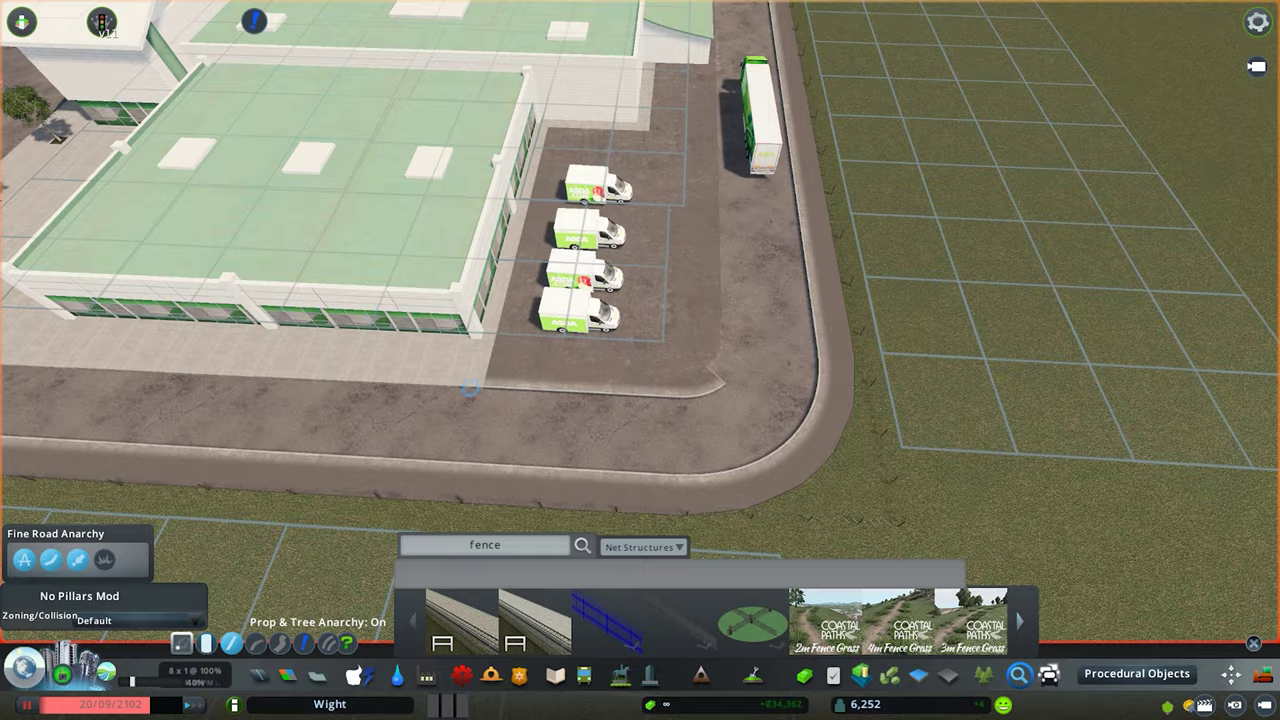
scroll(640, 360, "down", 3)
left_click(492, 418)
left_click(735, 432)
- Move the fence section by its nodes onto the kerb beside the delivery vans and align its ends with the pavement and kerb curve
key("m")
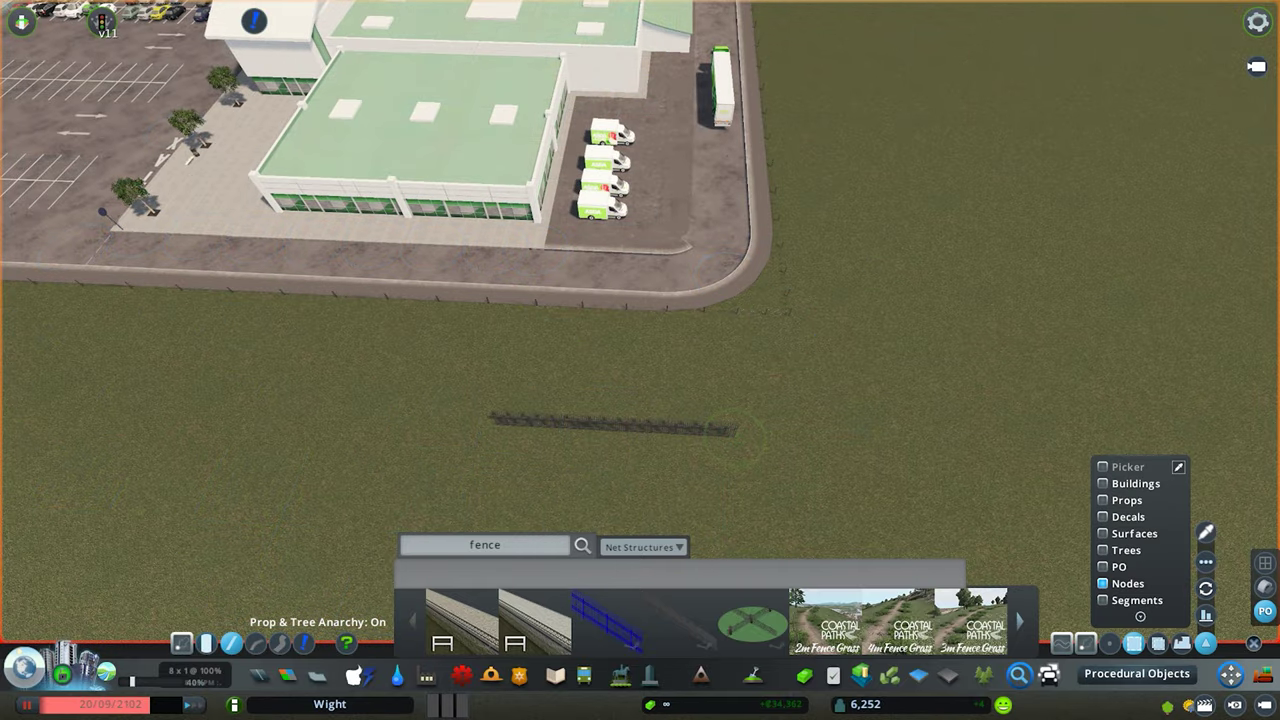
left_click_drag(738, 435, 748, 449)
key("w")
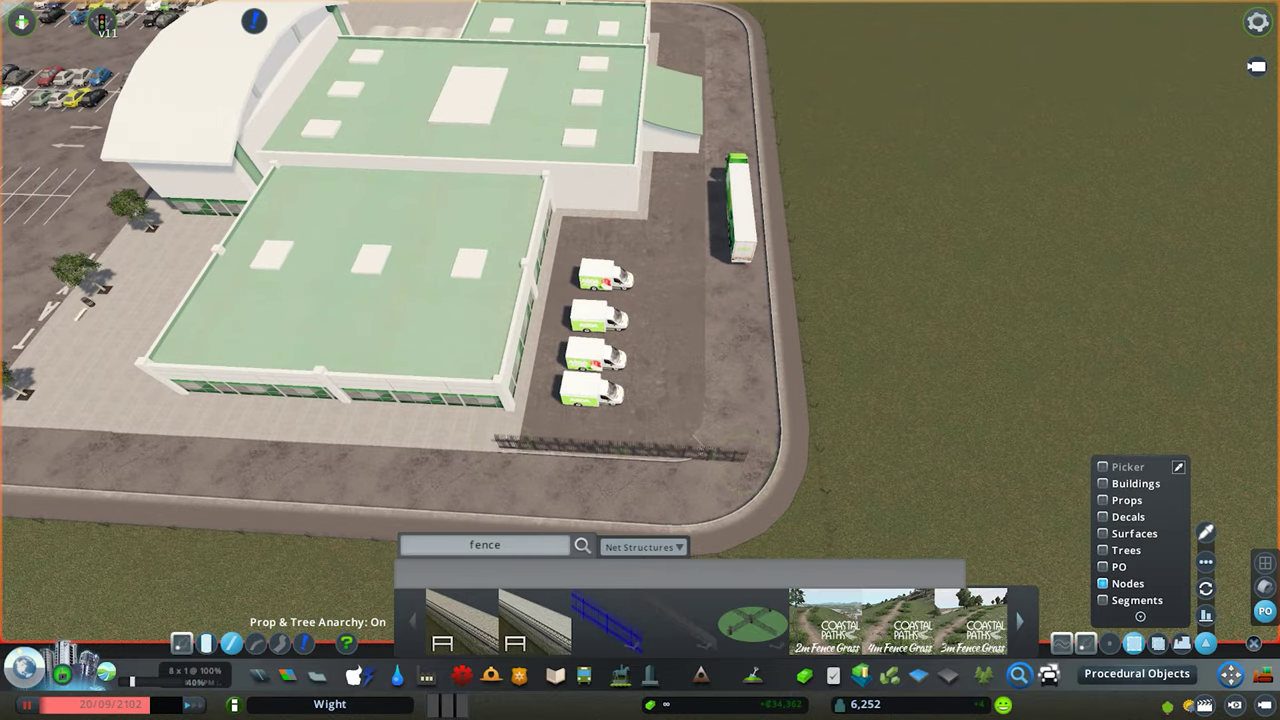
scroll(700, 430, "up", 4)
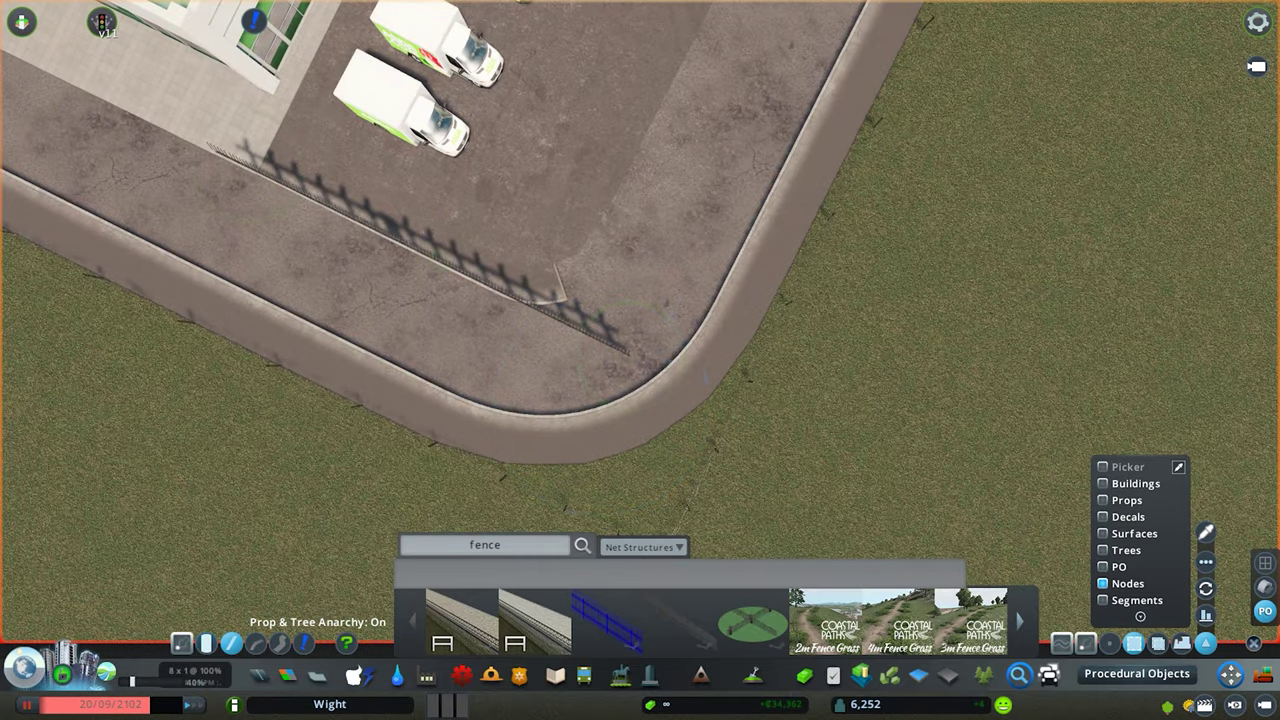
key("a")
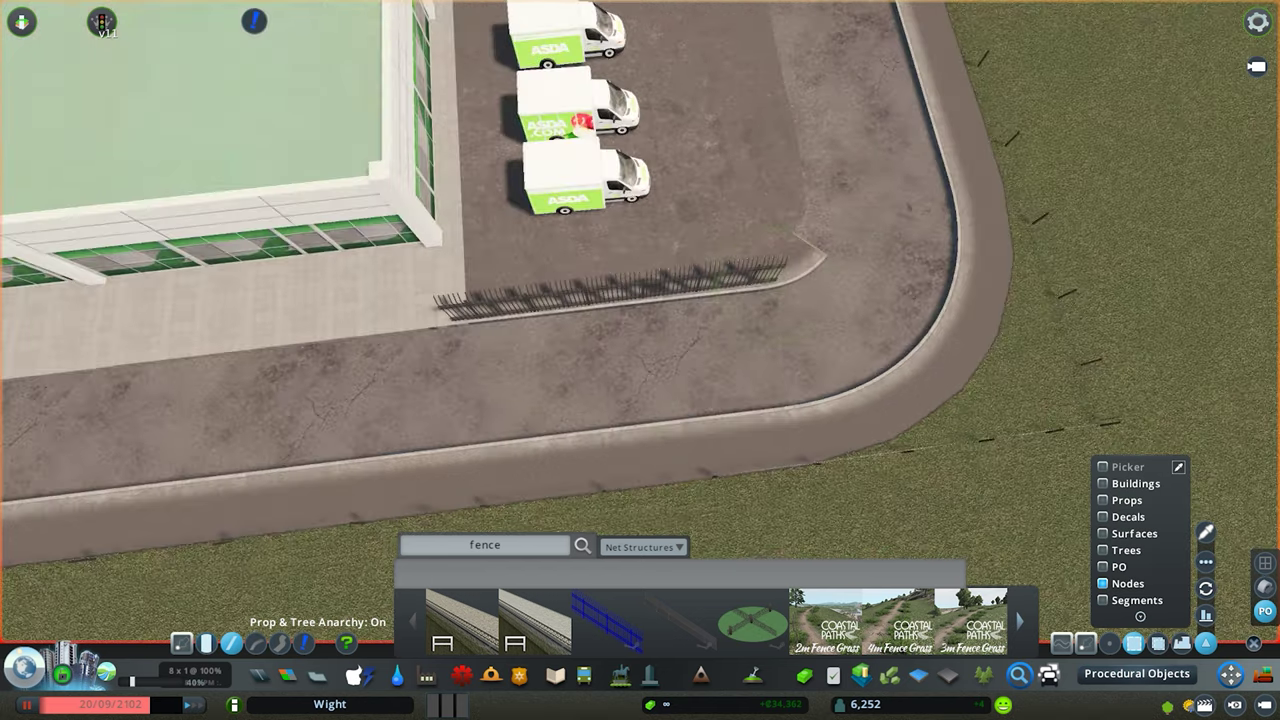
scroll(600, 408, "up", 2)
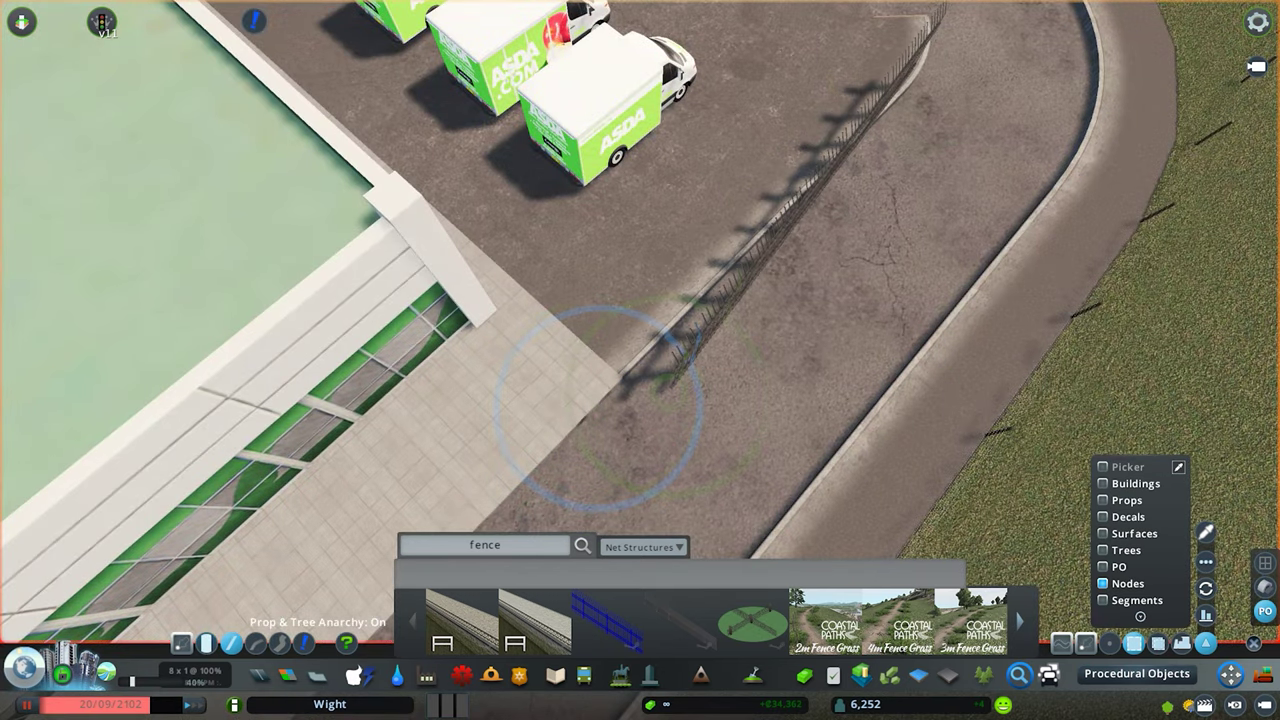
scroll(590, 405, "down", 3)
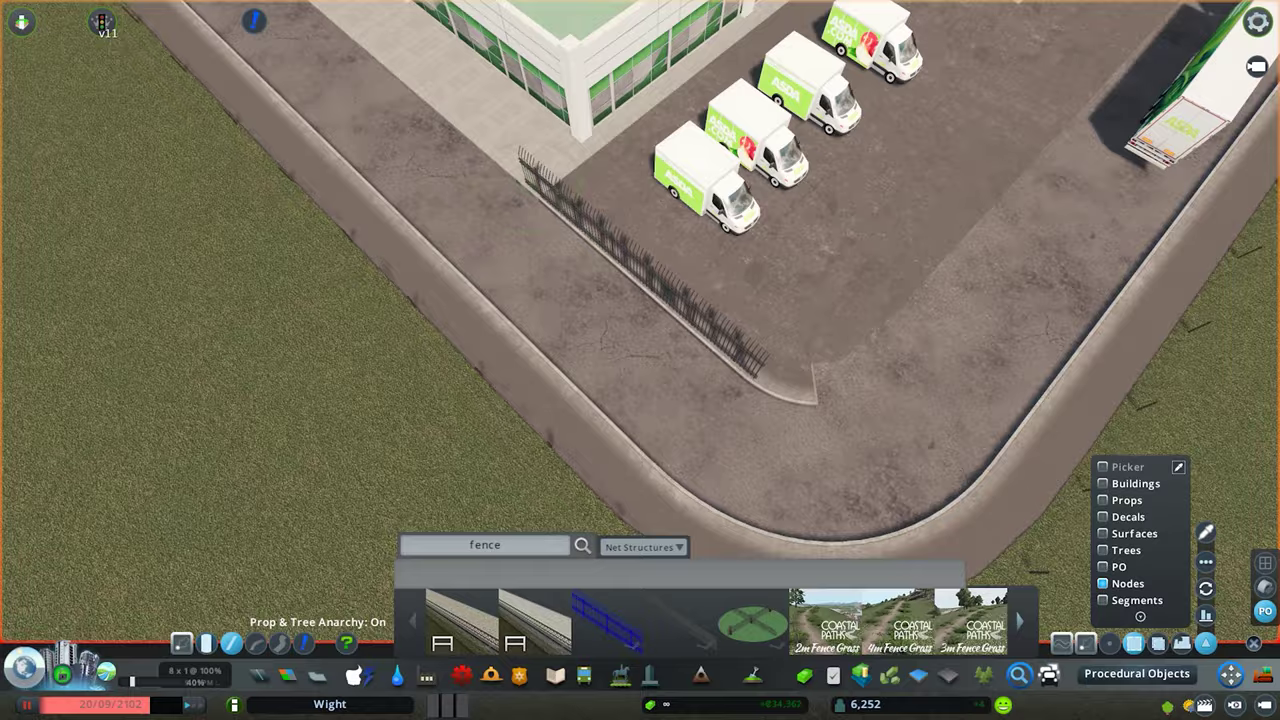
- Add a second fence section from the first one's corner end and shorten it to a stub just past the kerb tip
scroll(640, 320, "down", 4)
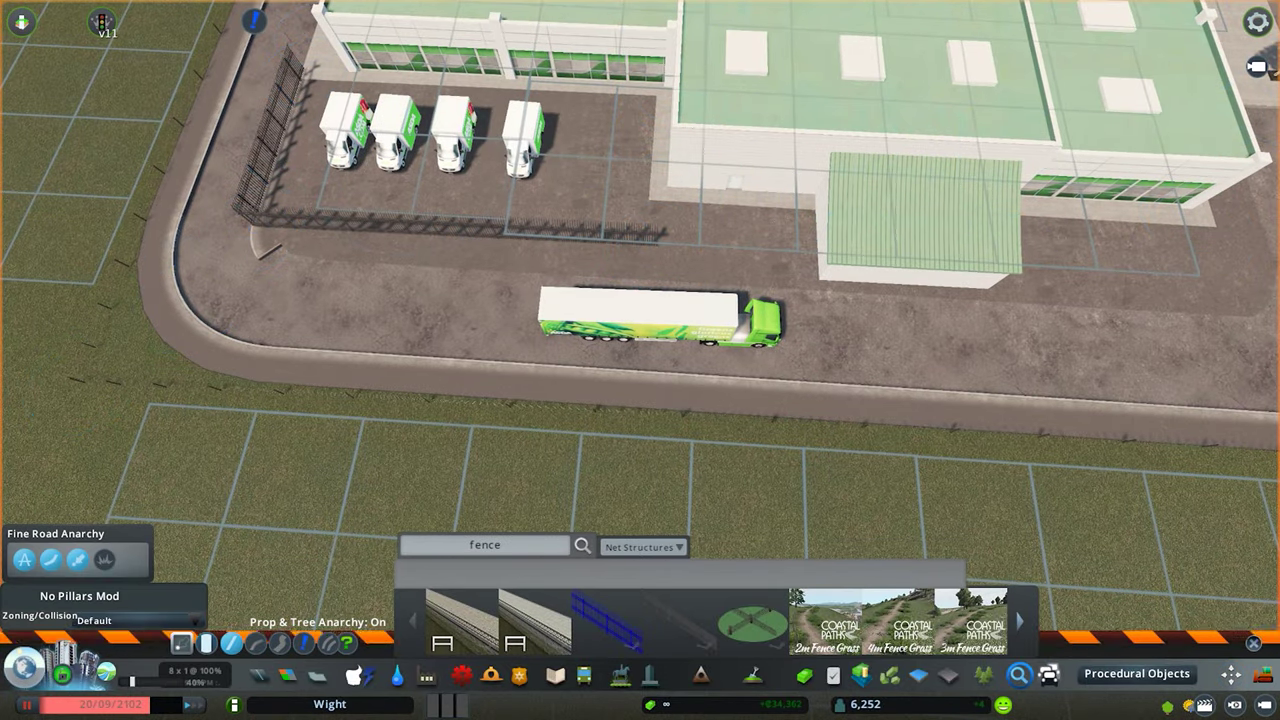
key("m")
scroll(780, 300, "up", 3)
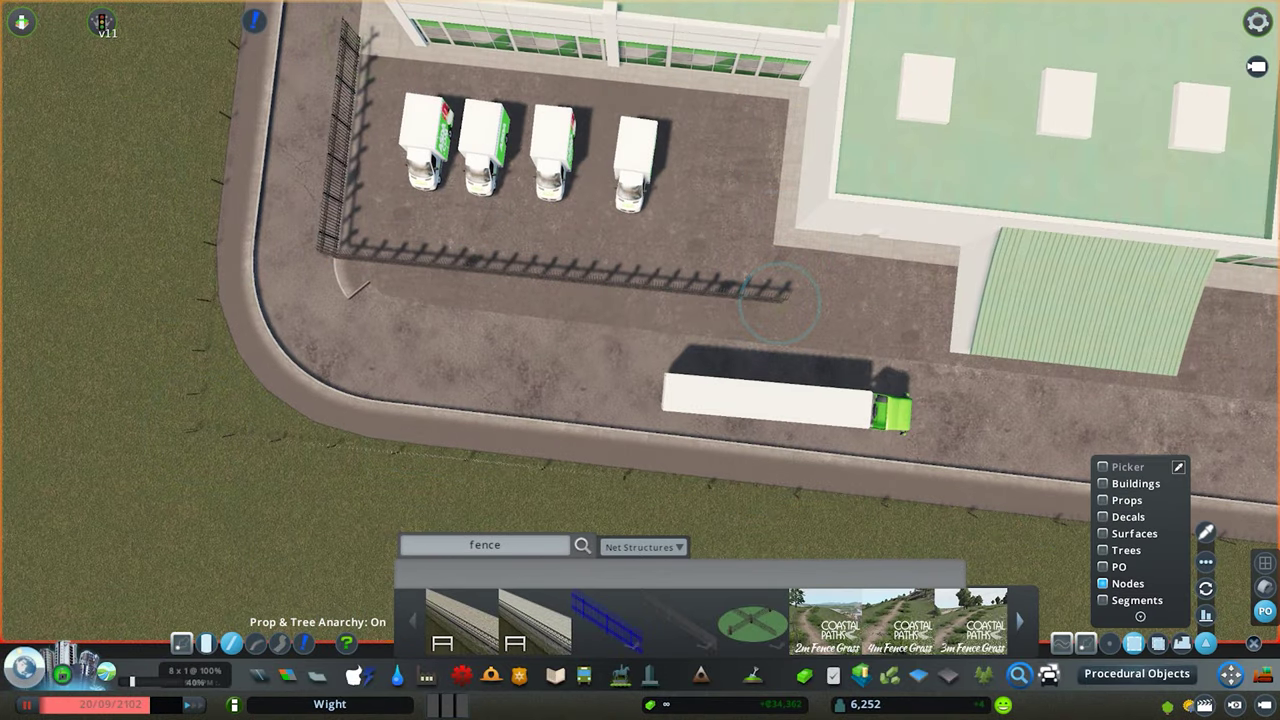
scroll(375, 280, "up", 3)
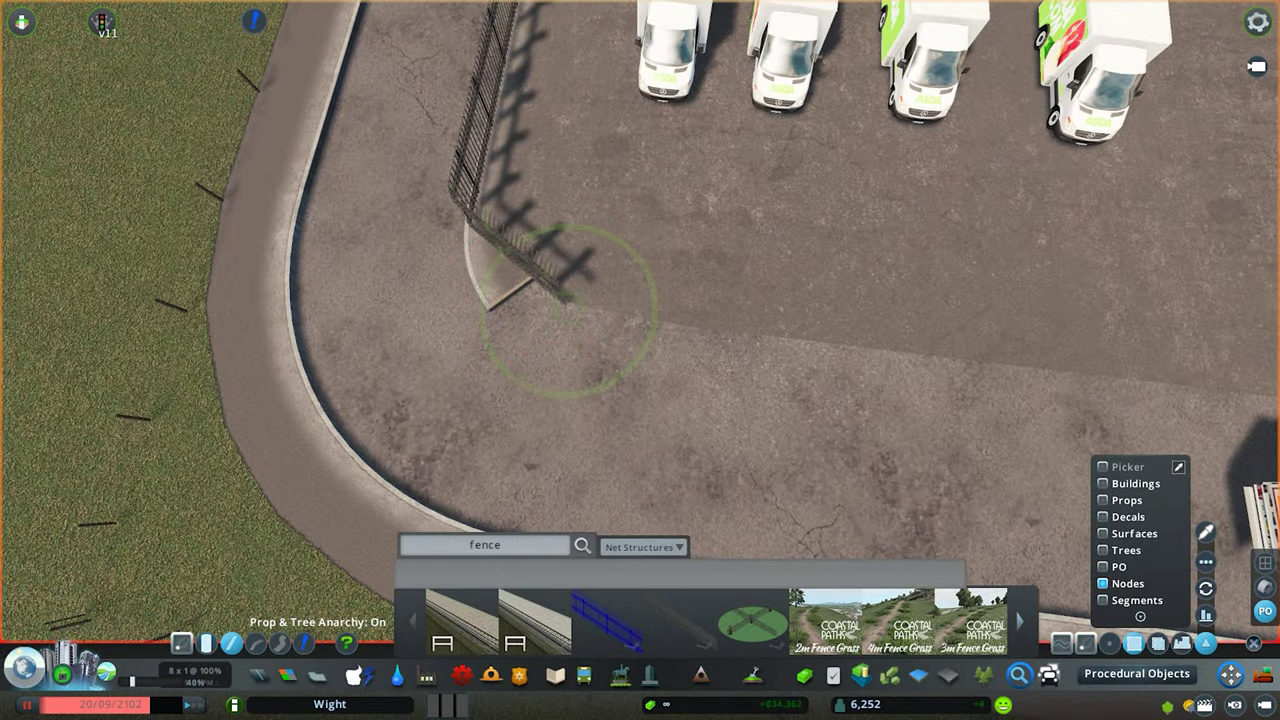
key("e")
scroll(565, 310, "up", 2)
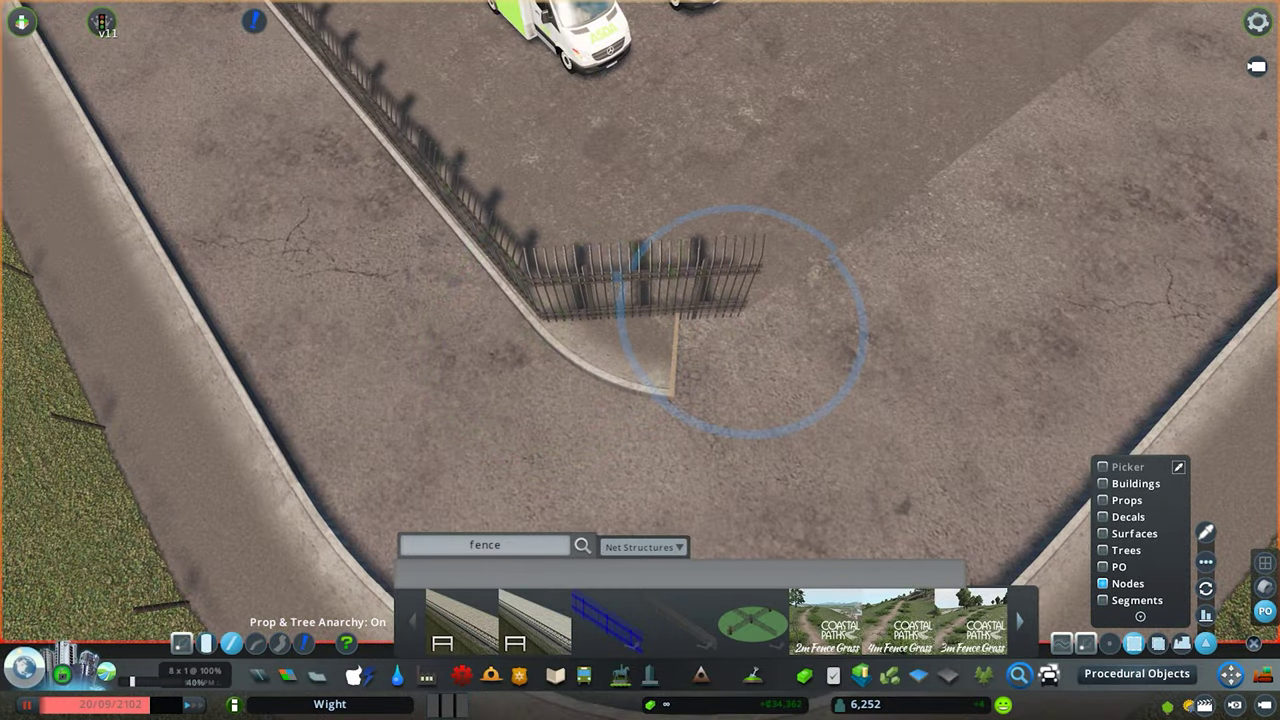
- Place copies of the fence section across the yard's open side towards the loading canopy, leaving a gap between them for vehicle access
key("q")
scroll(700, 330, "down", 3)
key("m")
key("m")
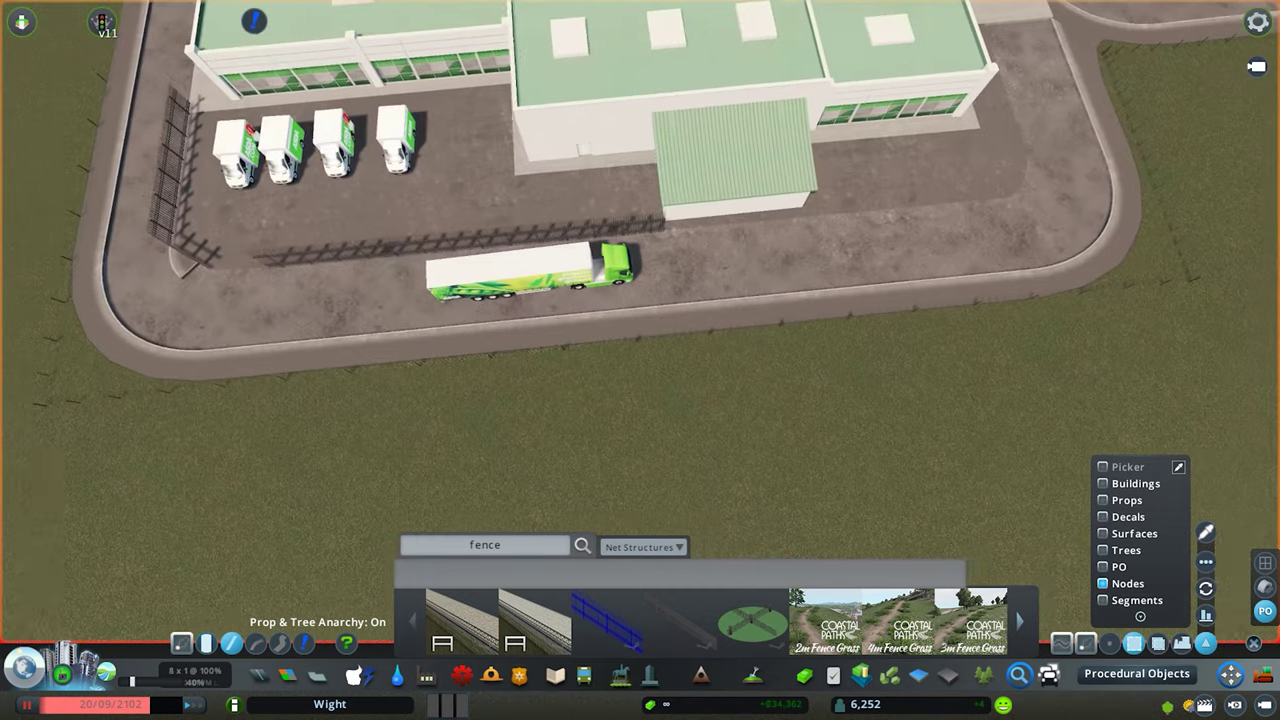
key("e")
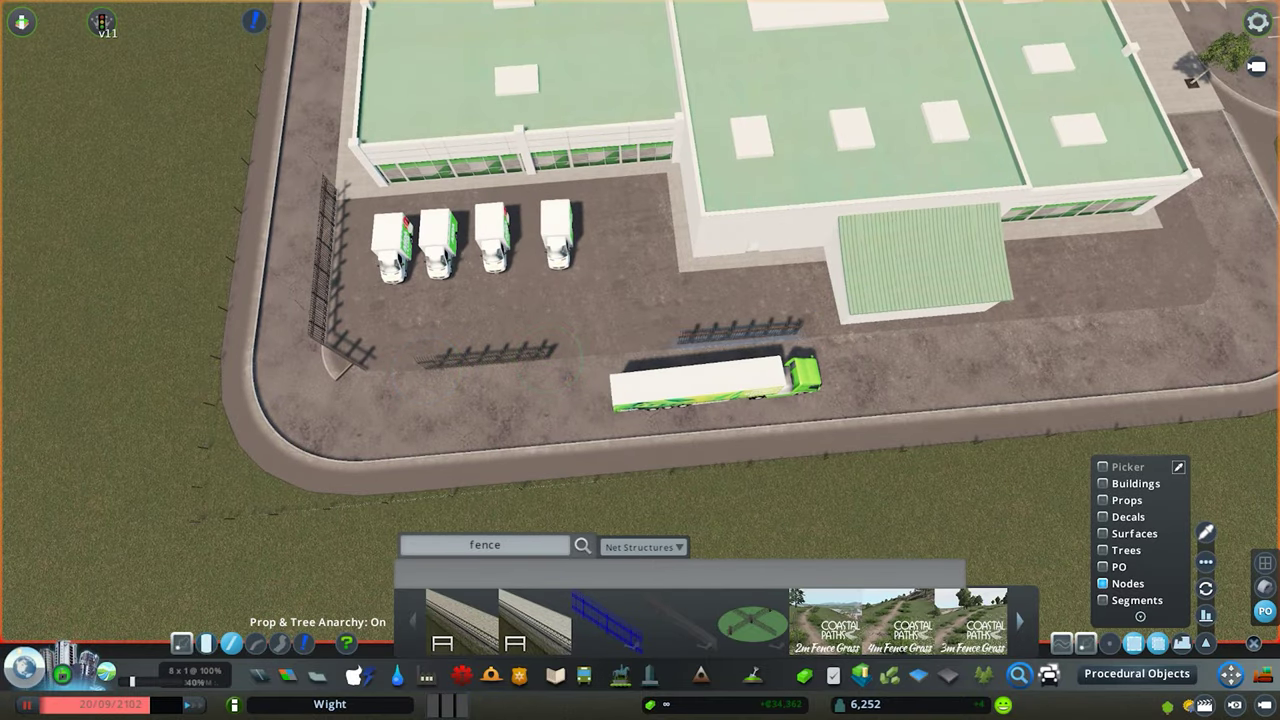
- Continue the fence beside the lorry up to the loading canopy and along the canopy's front
scroll(880, 340, "up", 5)
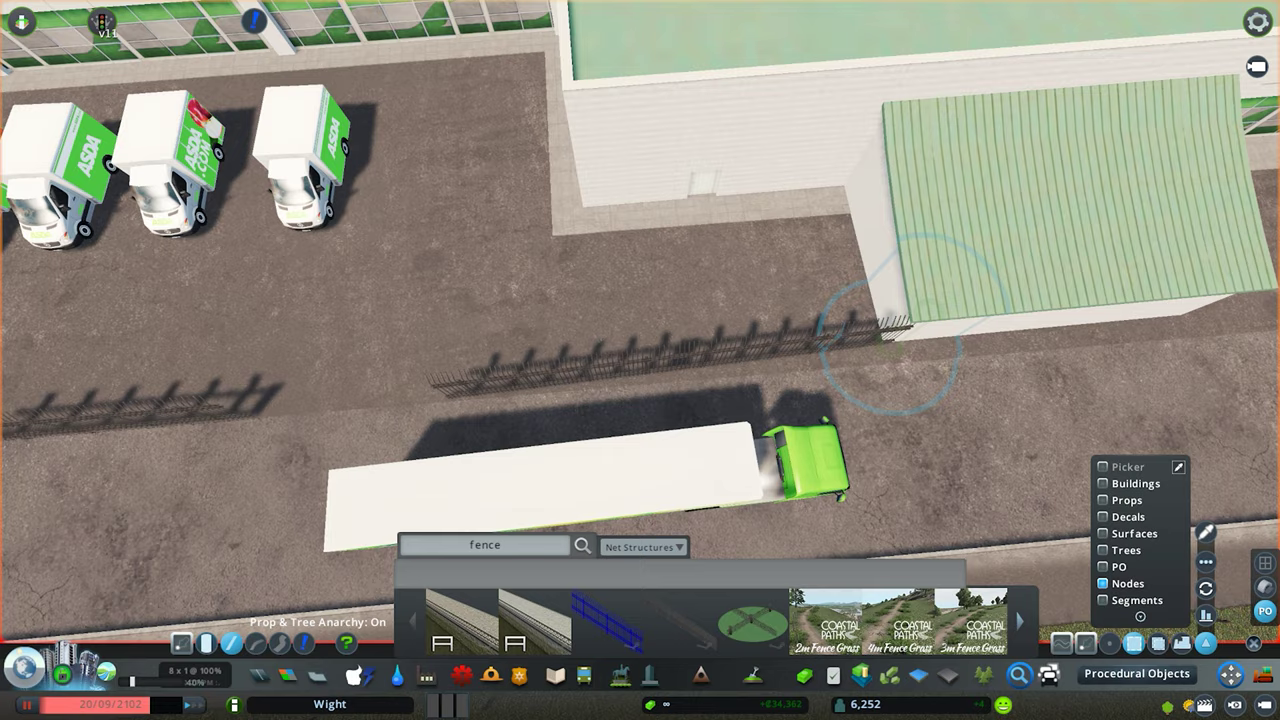
scroll(890, 325, "down", 3)
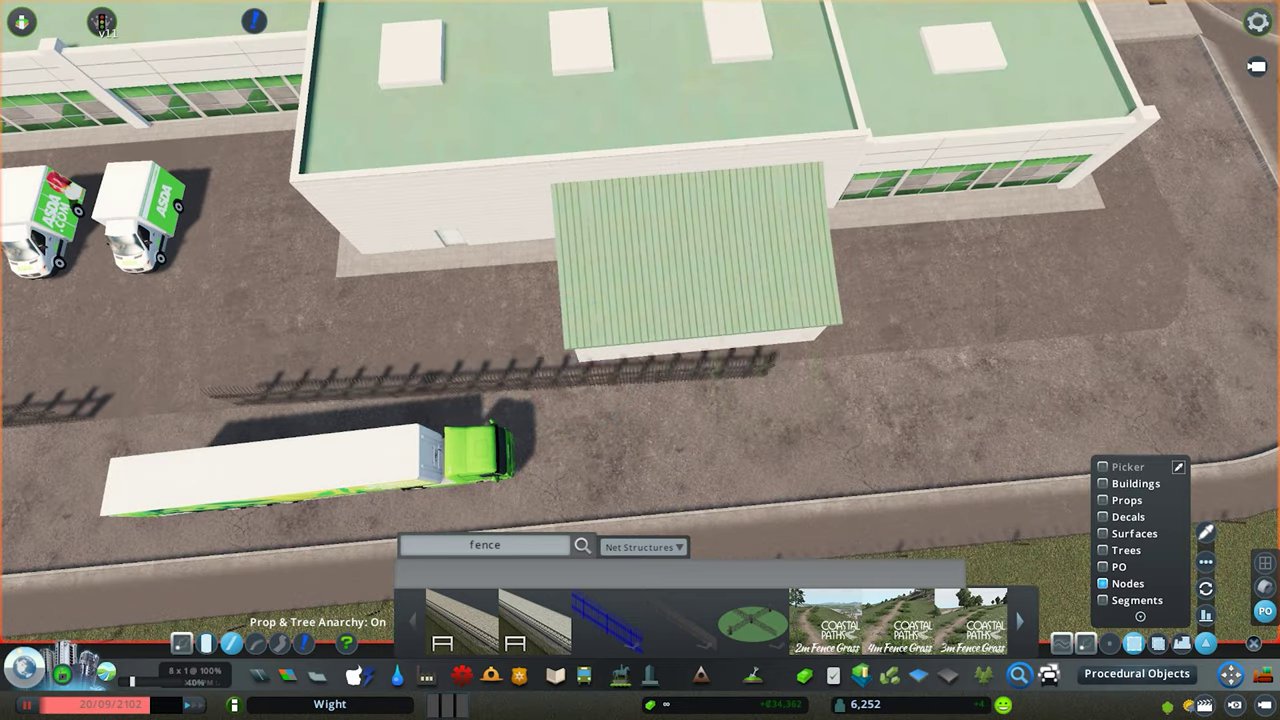
key("a")
scroll(449, 423, "up", 2)
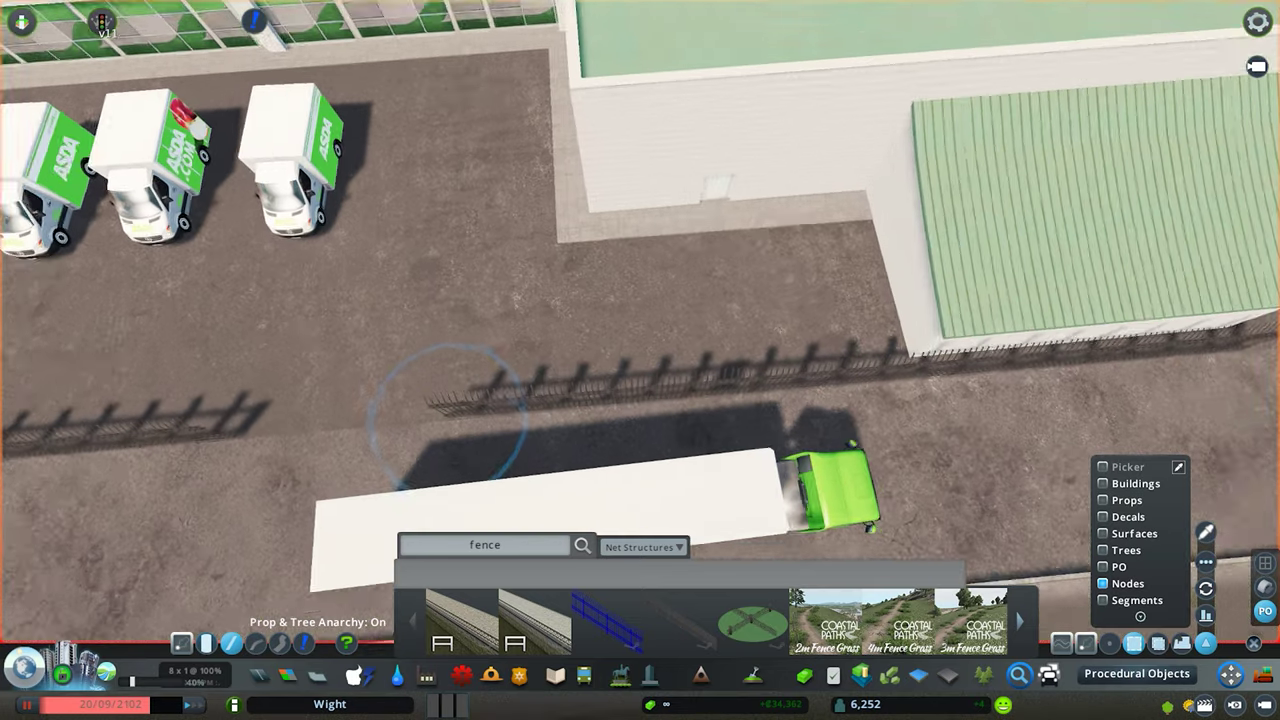
scroll(580, 406, "down", 4)
key("a")
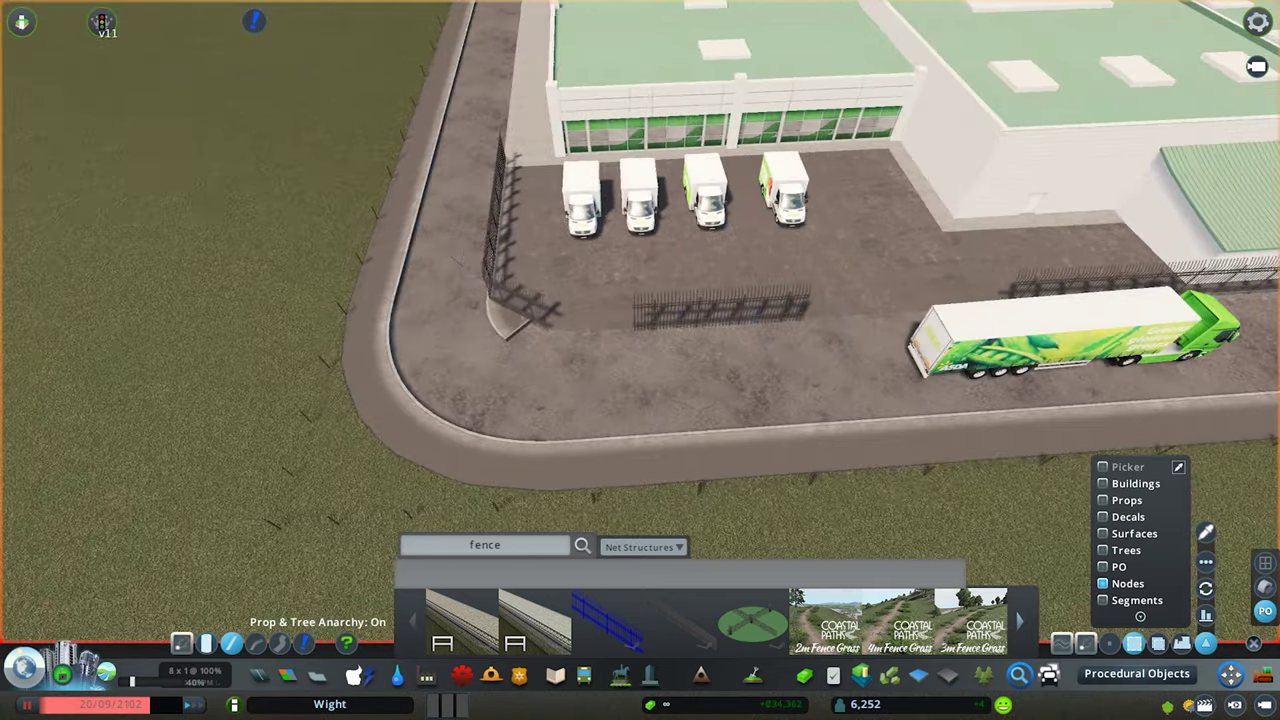
key("e")
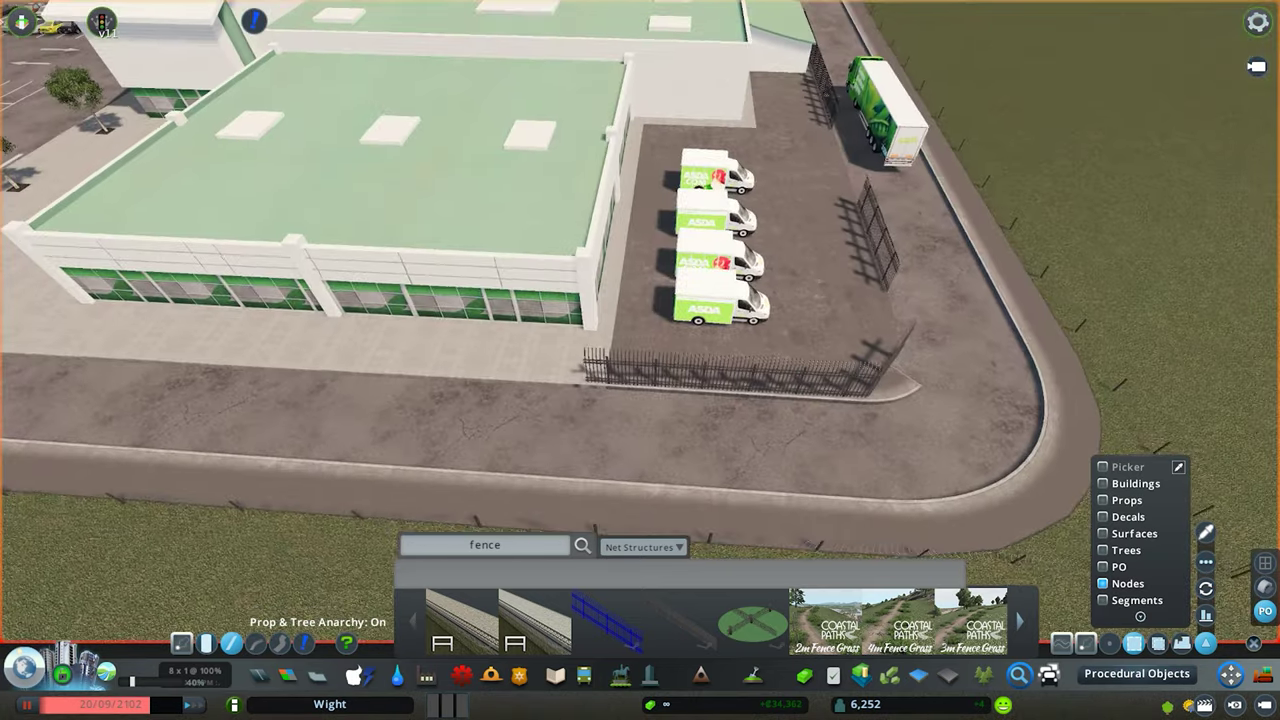
- Draw a short fence section joining the far end of the kerbside fence to the supermarket's corner
left_click(680, 621)
key("q")
left_click(537, 250)
left_click(606, 215)
key("m")
- Search all asset types for "gate" and place the sliding metal gate with its post in the yard's fence opening
scroll(606, 230, "up", 3)
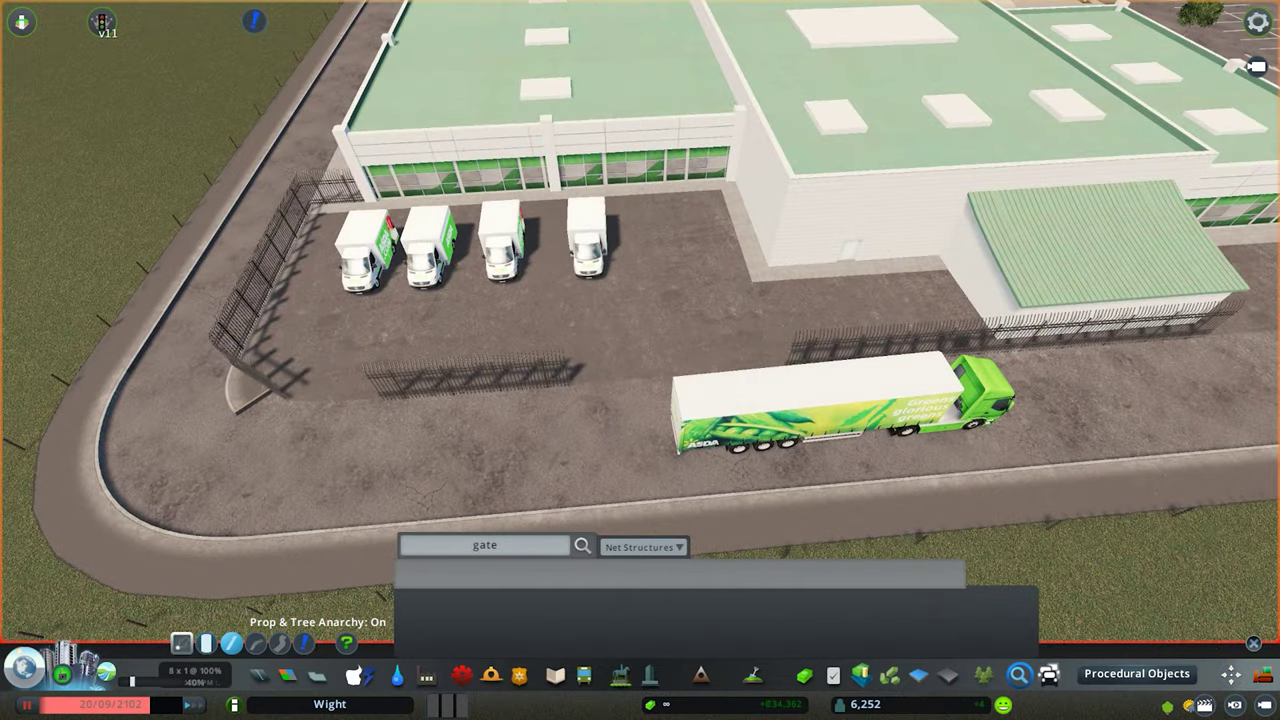
left_click(643, 547)
left_click(640, 387)
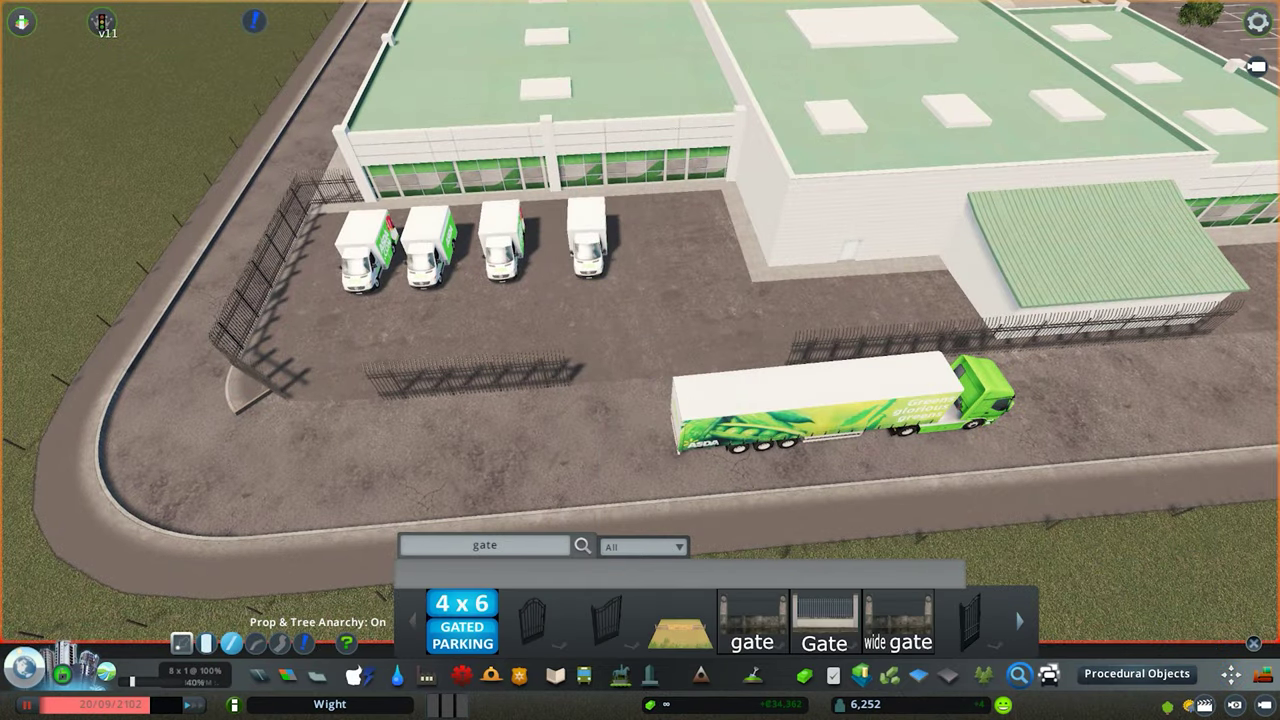
scroll(828, 620, "down", 10)
left_click(741, 615)
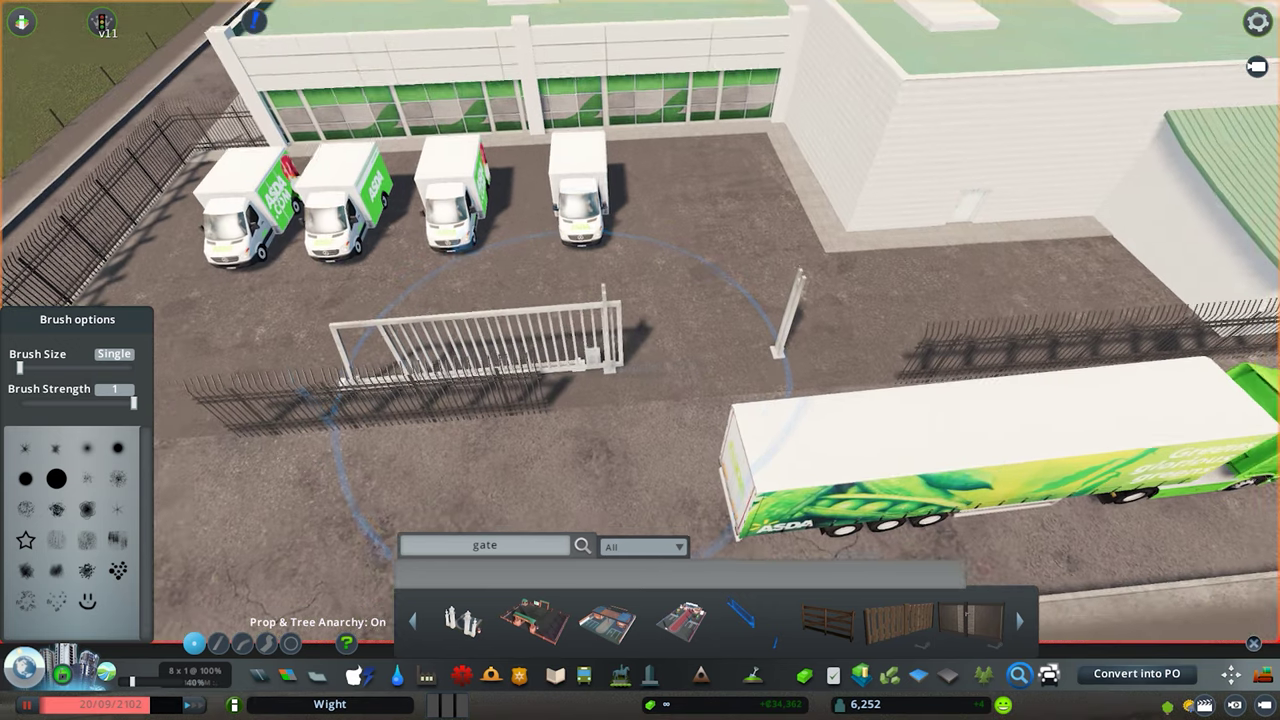
left_click(570, 370)
scroll(832, 620, "down", 12)
scroll(860, 620, "down", 6)
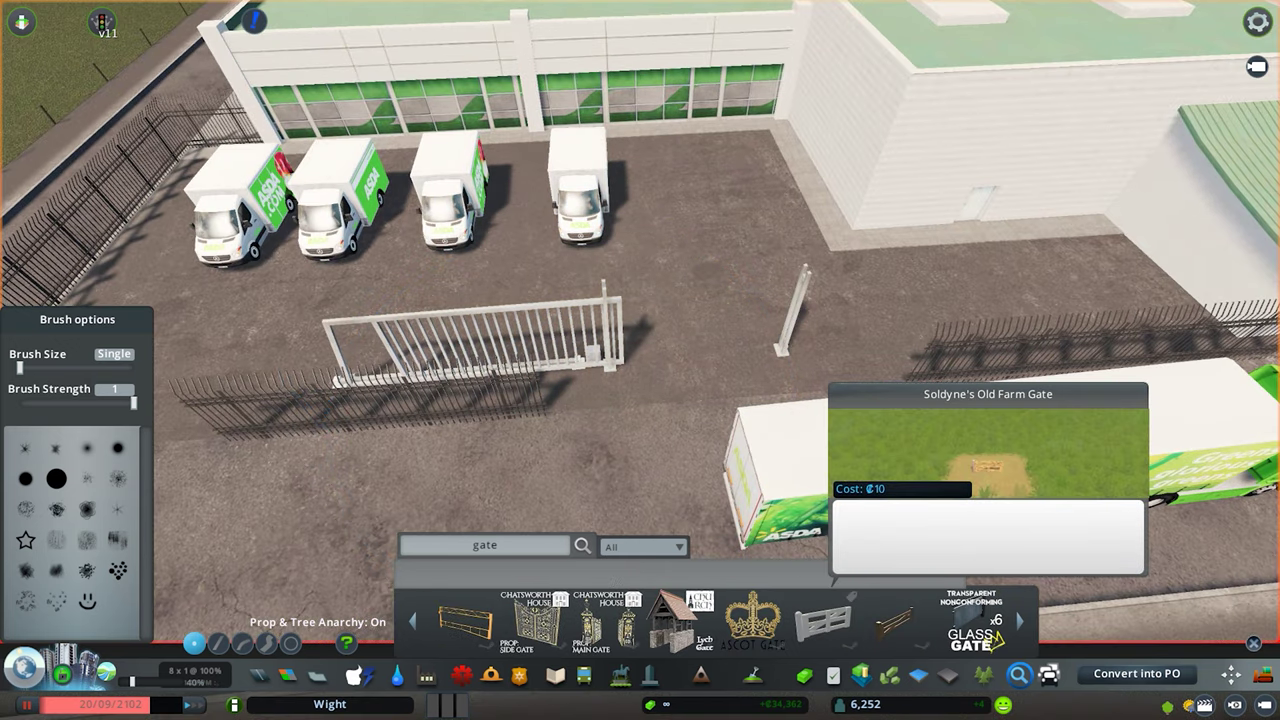
key("Escape")
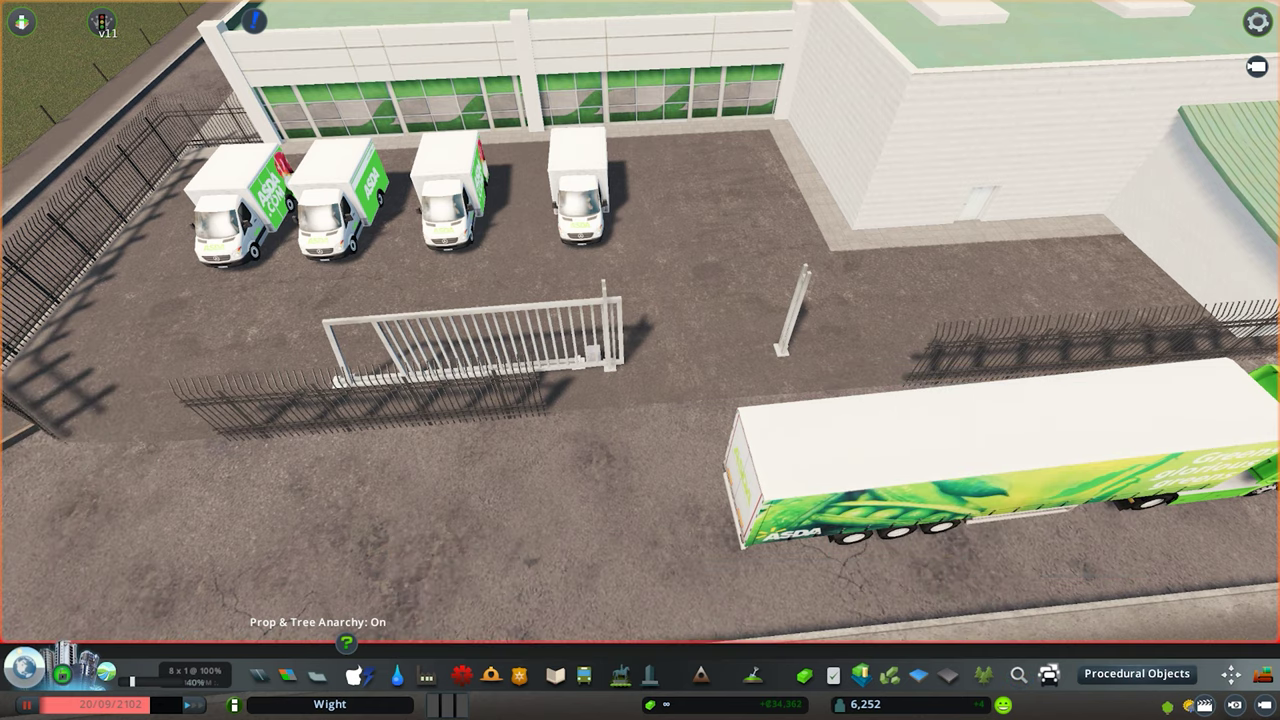
- Enable all object types for selection with Move It and recolour the sliding gate and its post dark grey
left_click(1231, 675)
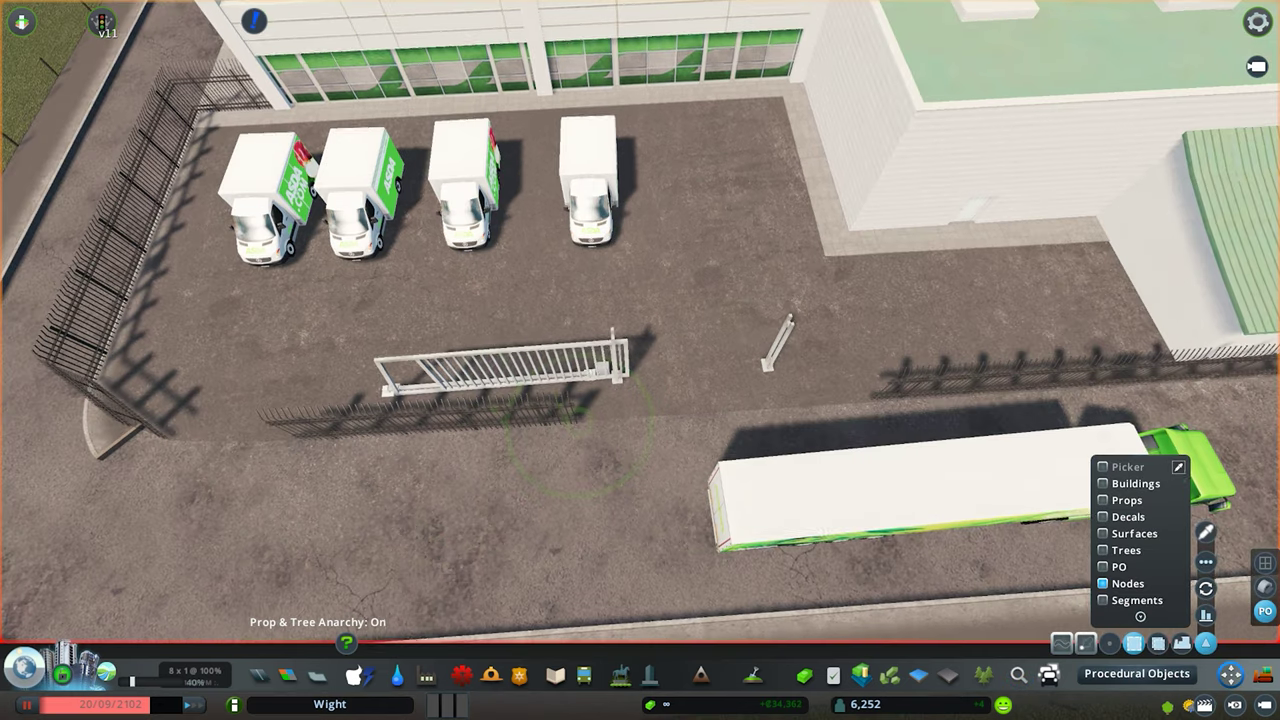
double_click(1128, 584)
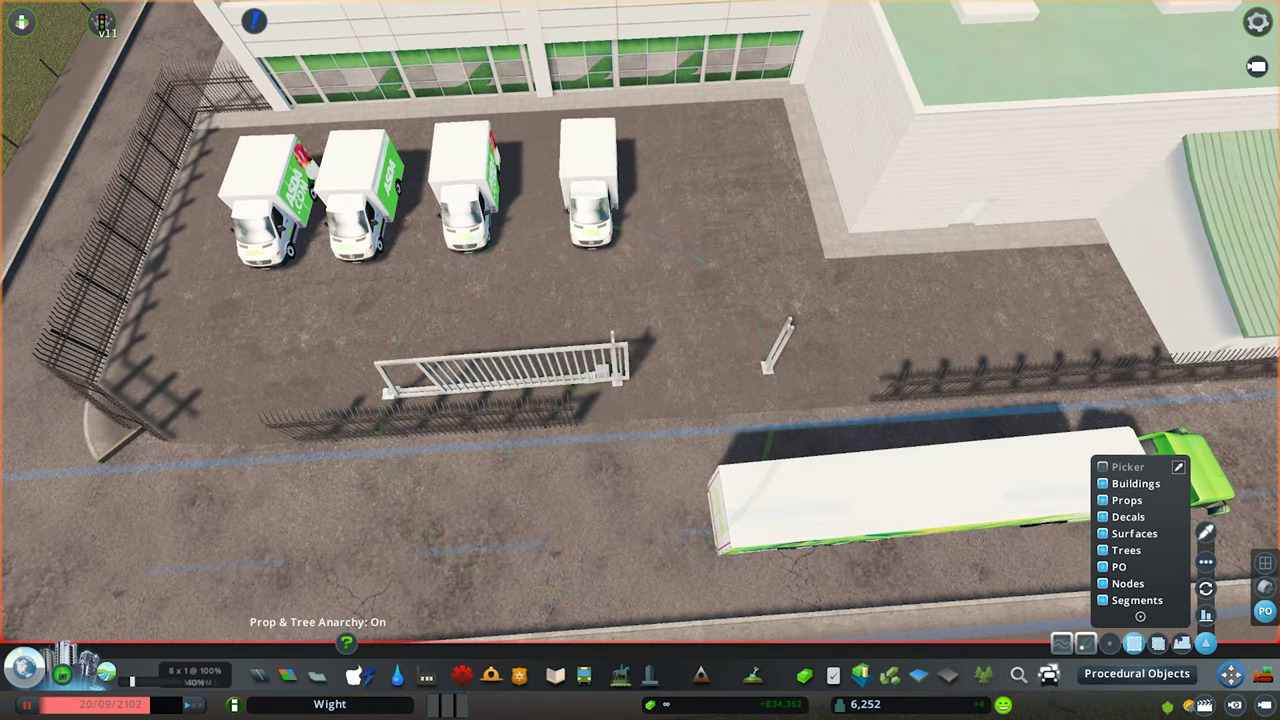
left_click(1206, 532)
left_click(1046, 567)
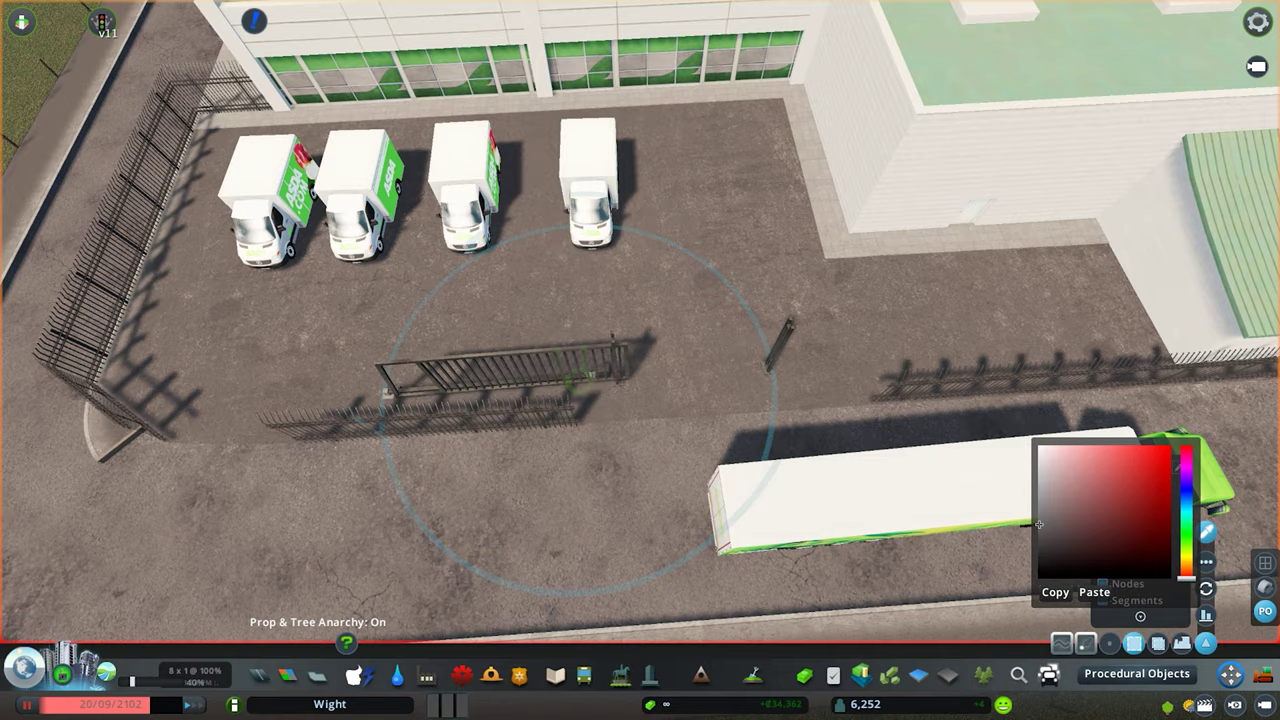
key("q")
key("e")
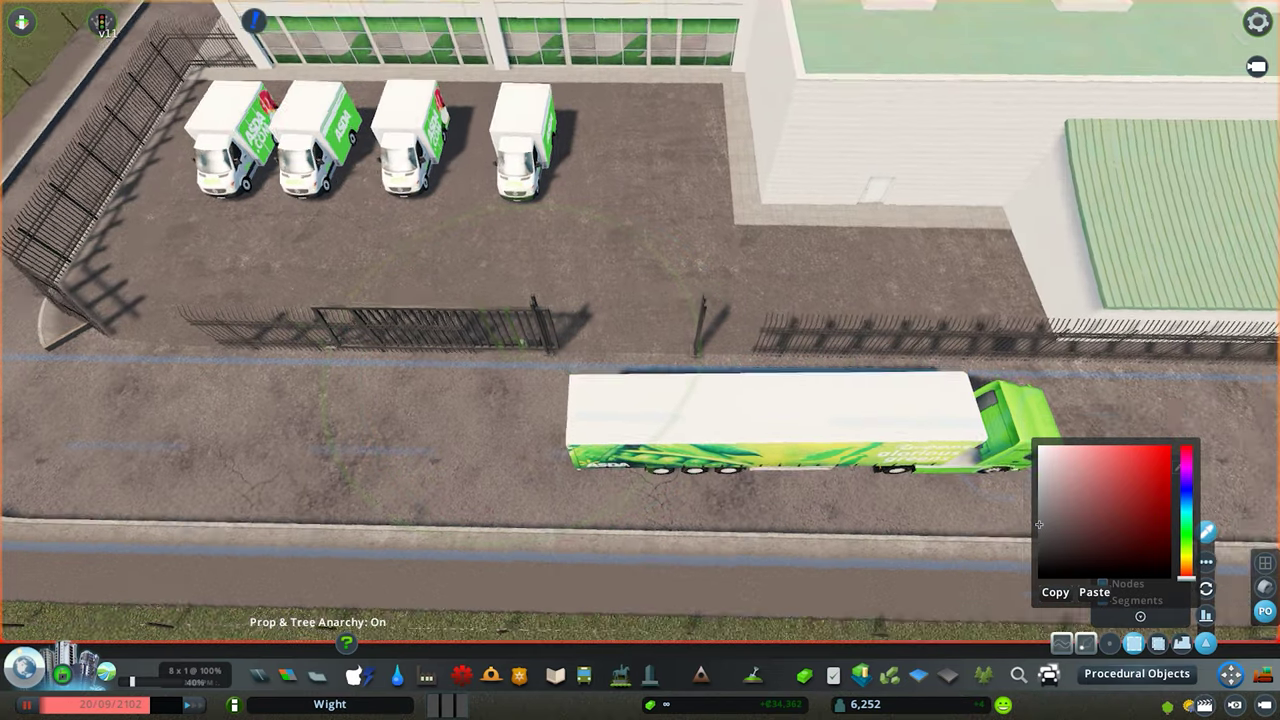
- Move the fence sections on both sides of the gate to meet its posts and close the gap to the kerb corner fence
scroll(737, 343, "up", 3)
left_click_drag(737, 343, 663, 345)
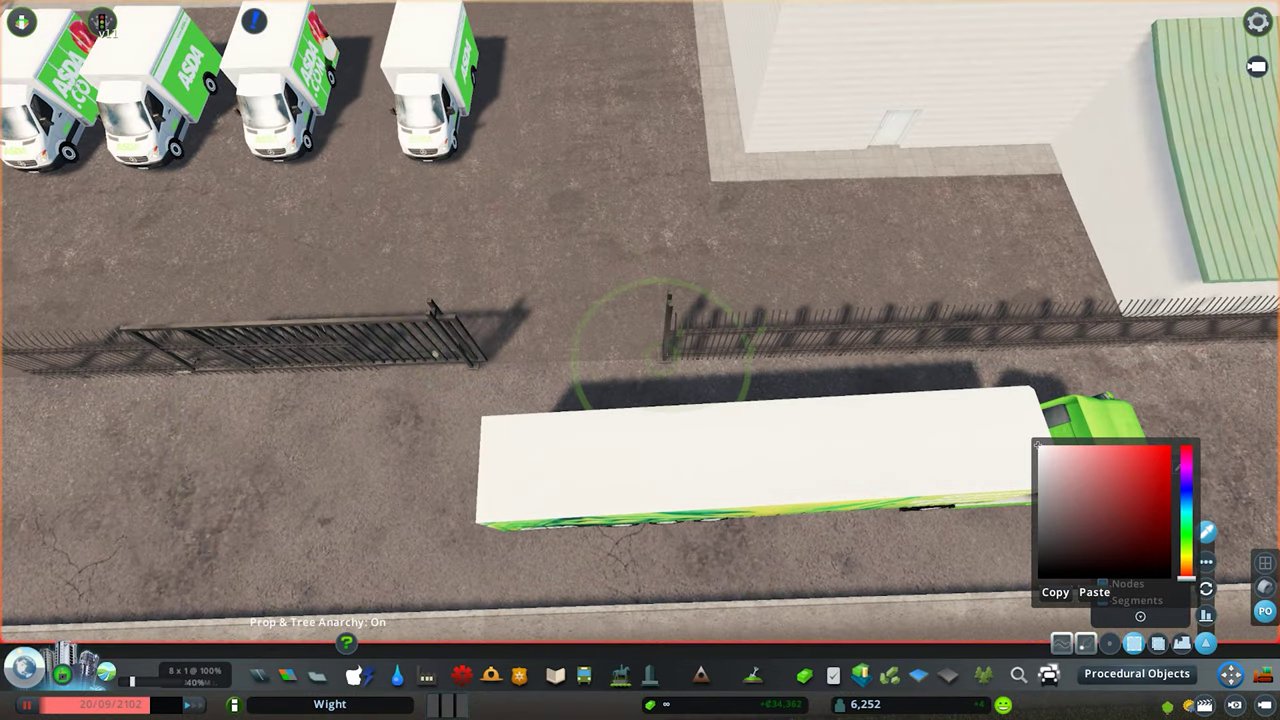
scroll(663, 345, "down", 3)
left_click(437, 338)
scroll(430, 338, "down", 4)
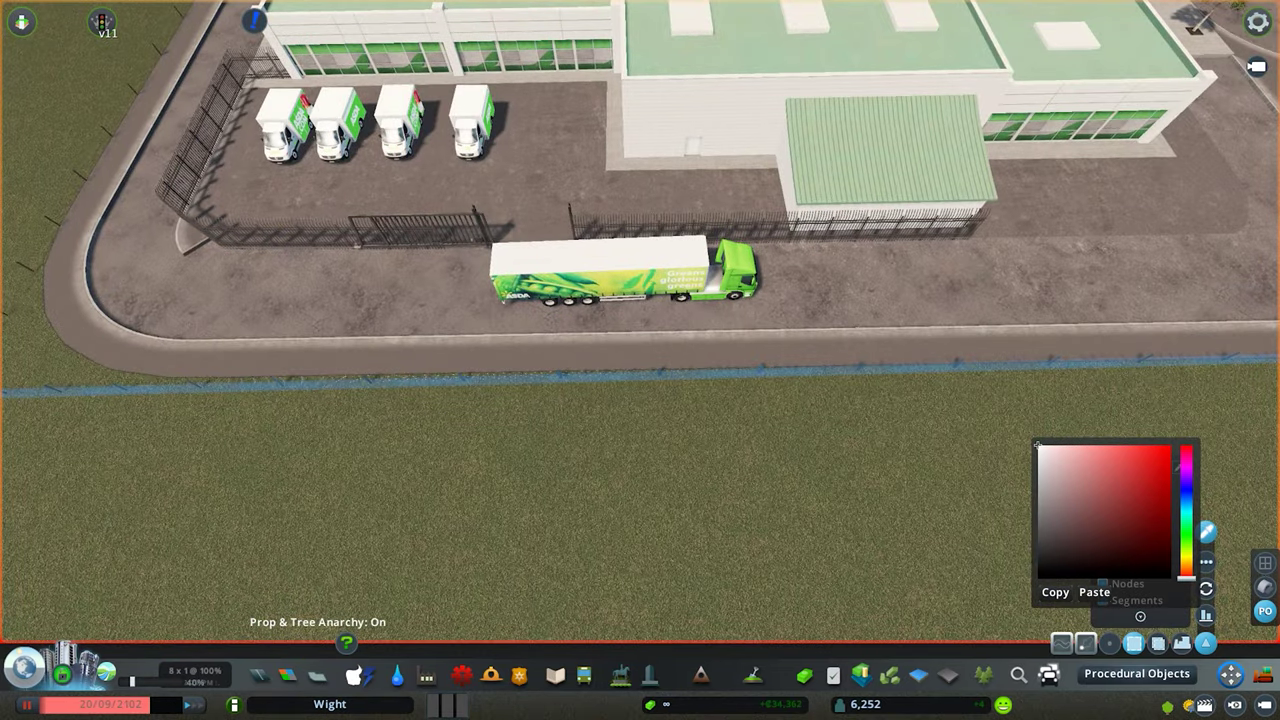
scroll(577, 240, "up", 2)
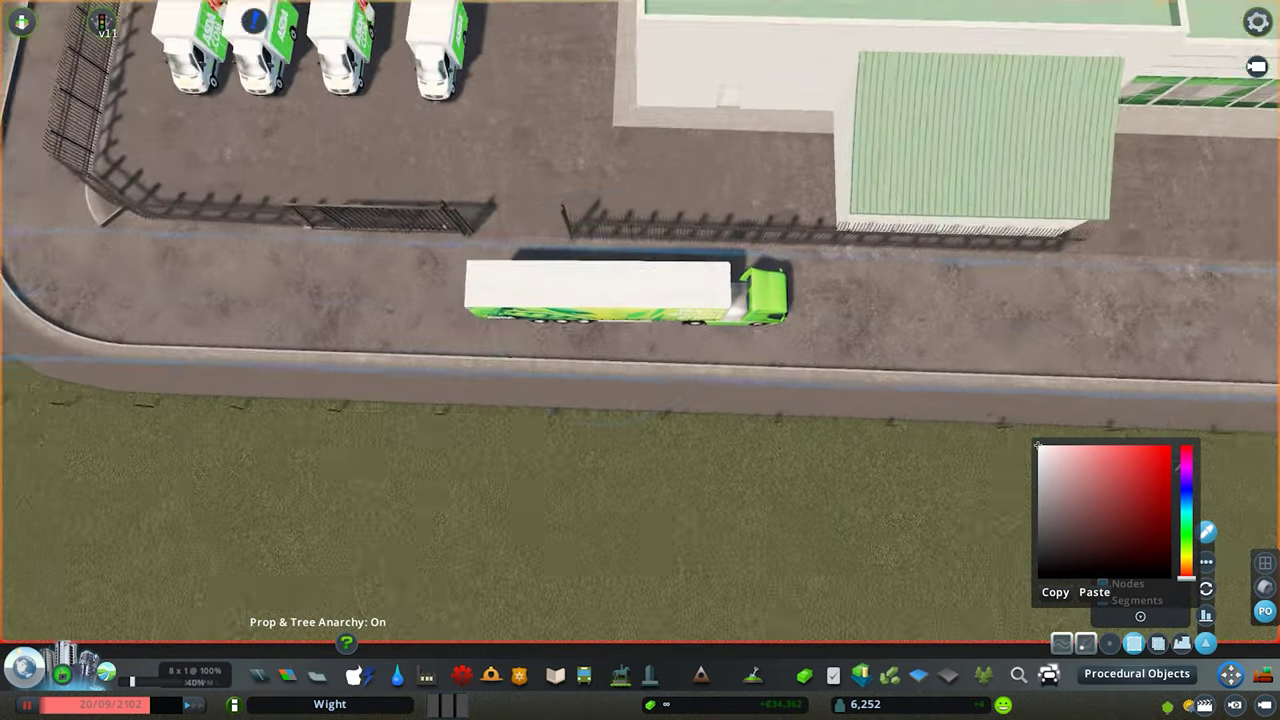
mouse_move(577, 225)
left_mouse_down()
mouse_move(637, 222)
mouse_move(577, 215)
left_mouse_up()
scroll(637, 222, "up", 2)
- Search for "fence" within Net Structures and add a metal railing section from the loading canopy's outer corner towards the supermarket wall
scroll(577, 215, "down", 5)
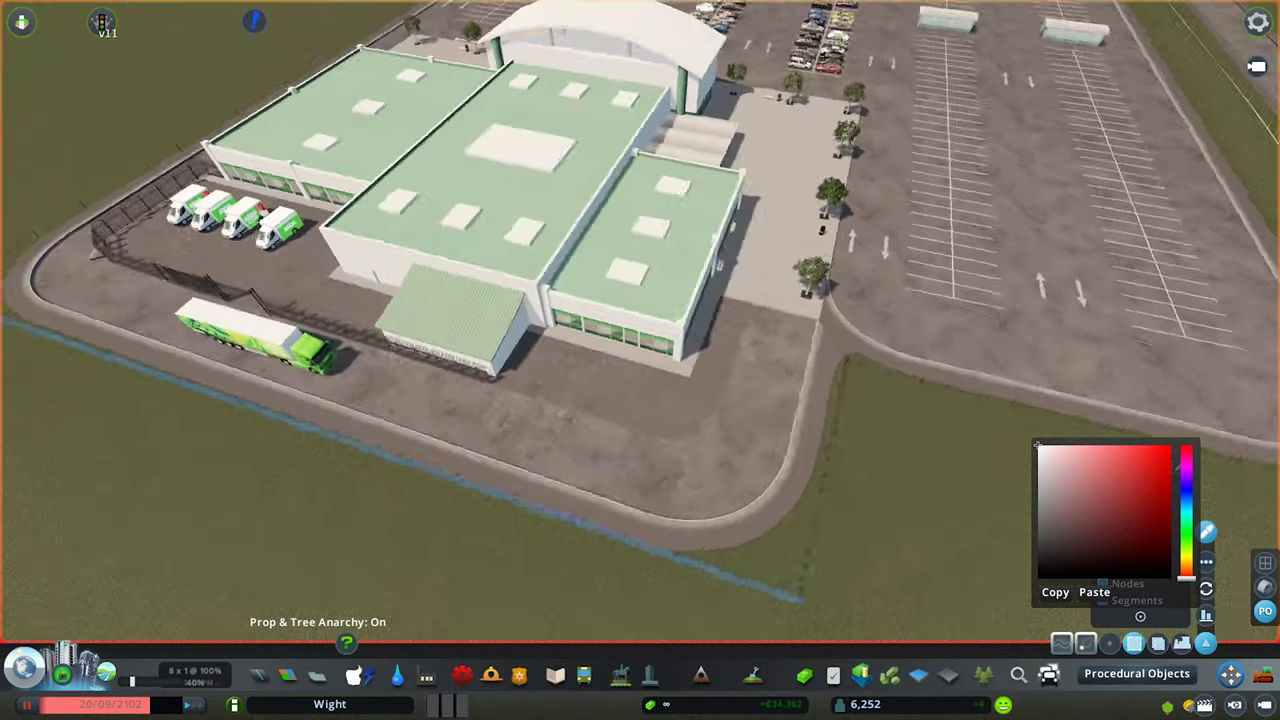
scroll(683, 188, "up", 5)
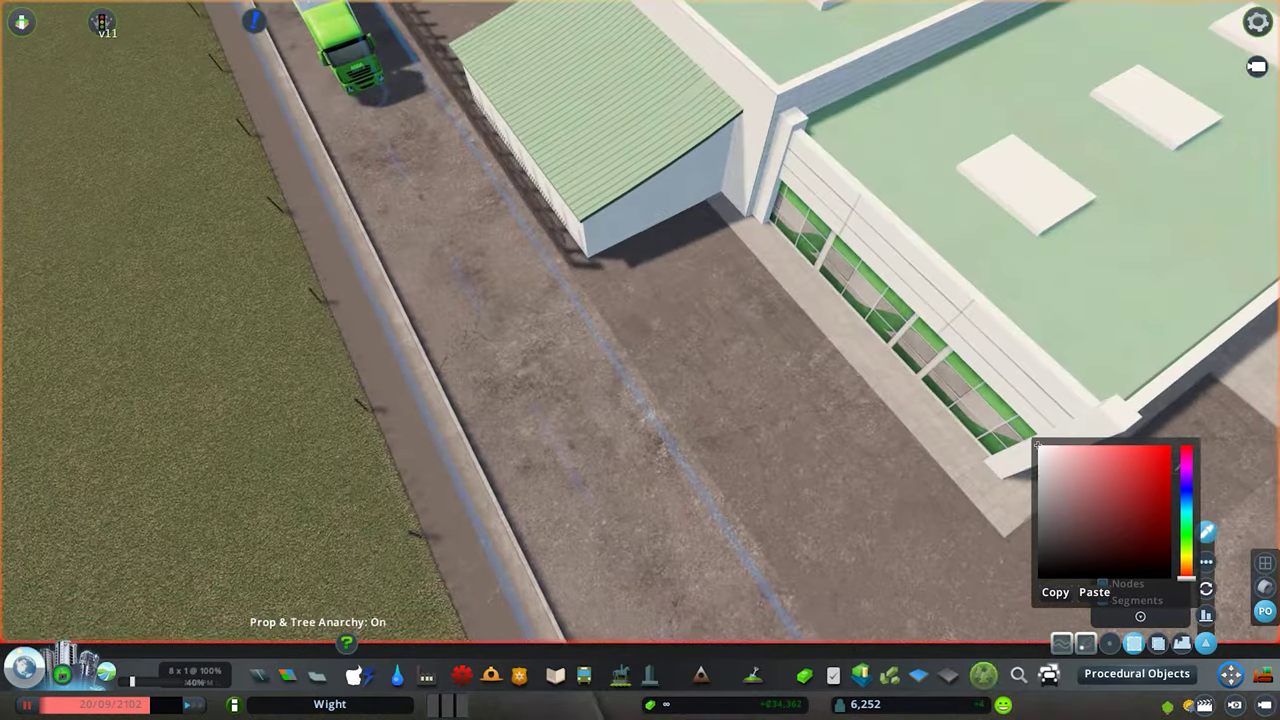
key("ctrl+f")
scroll(640, 320, "up", 2)
type("fence")
left_click(643, 547)
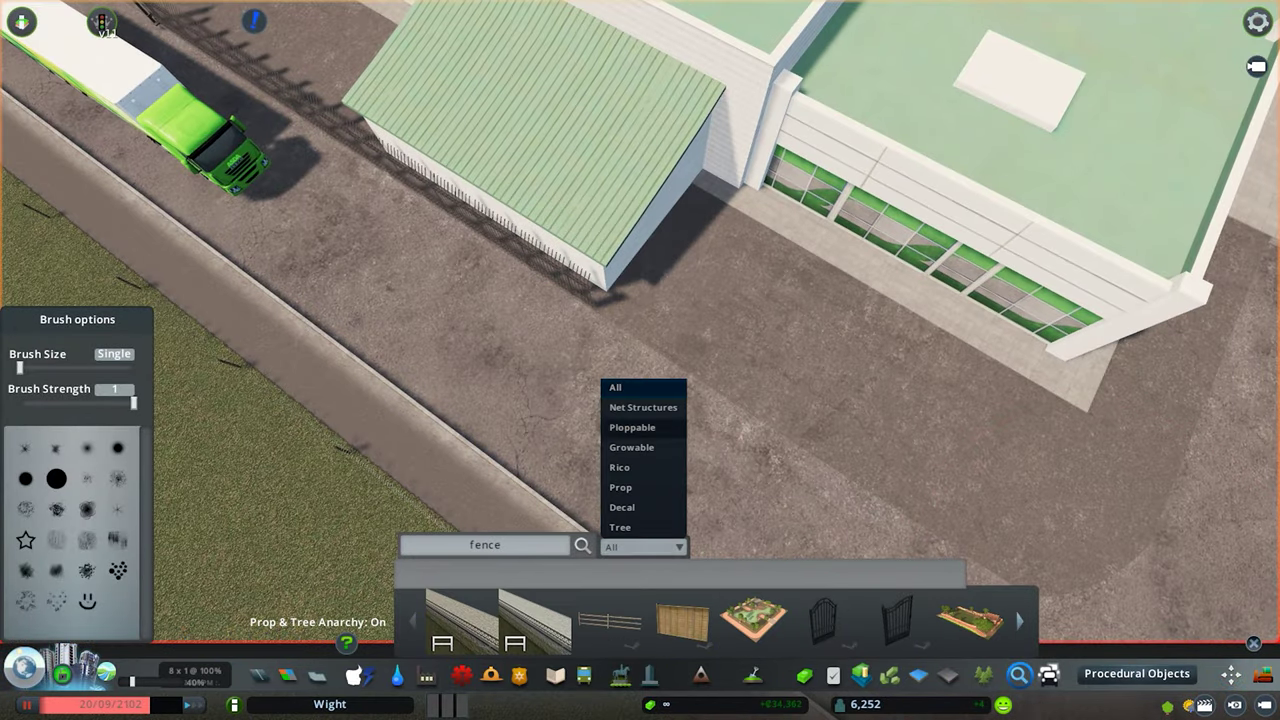
left_click(643, 406)
scroll(461, 621, "down", 2)
left_click(461, 621)
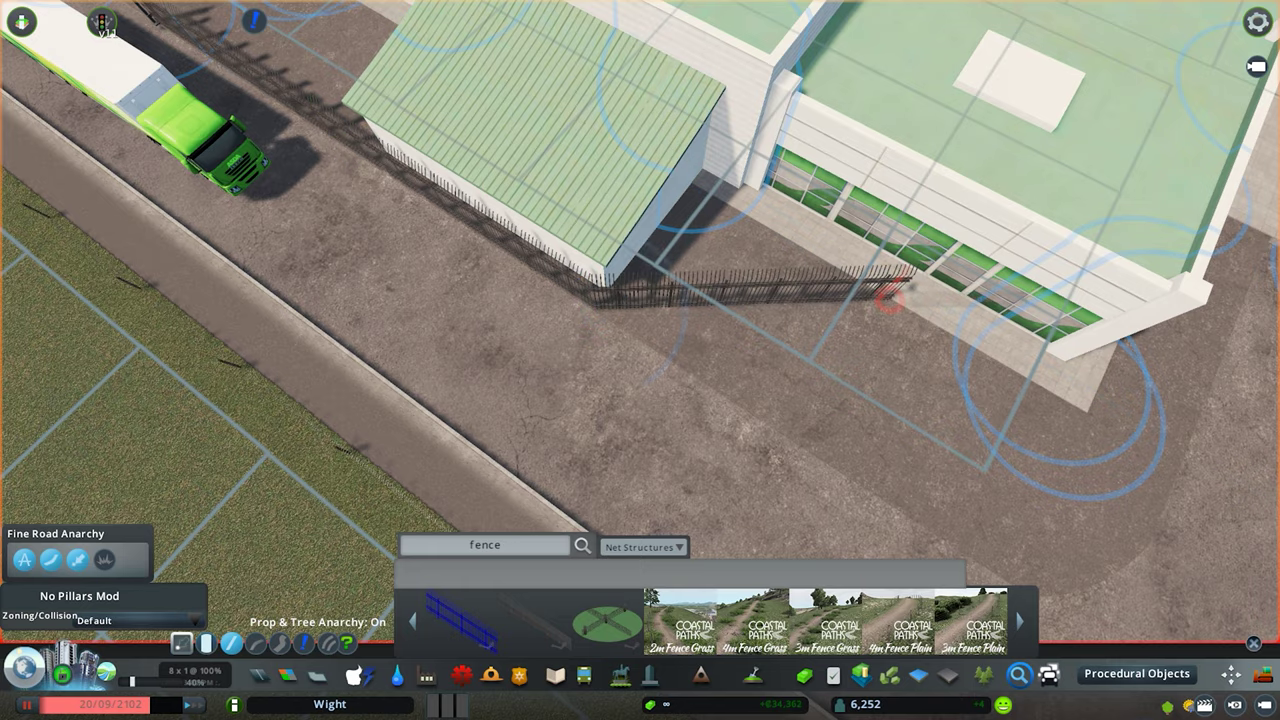
key("m")
scroll(640, 320, "down", 5)
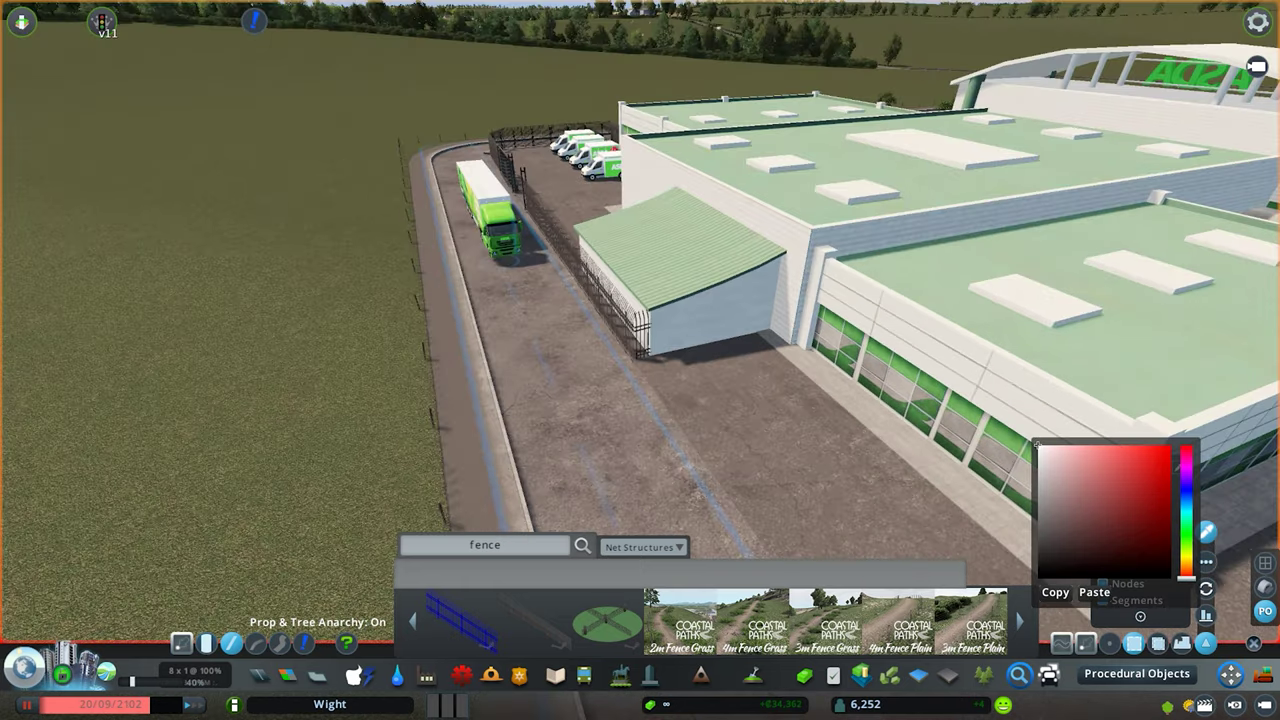
- Search all asset types for "speed bump" with the supermarket car park in view
key("d")
key("q")
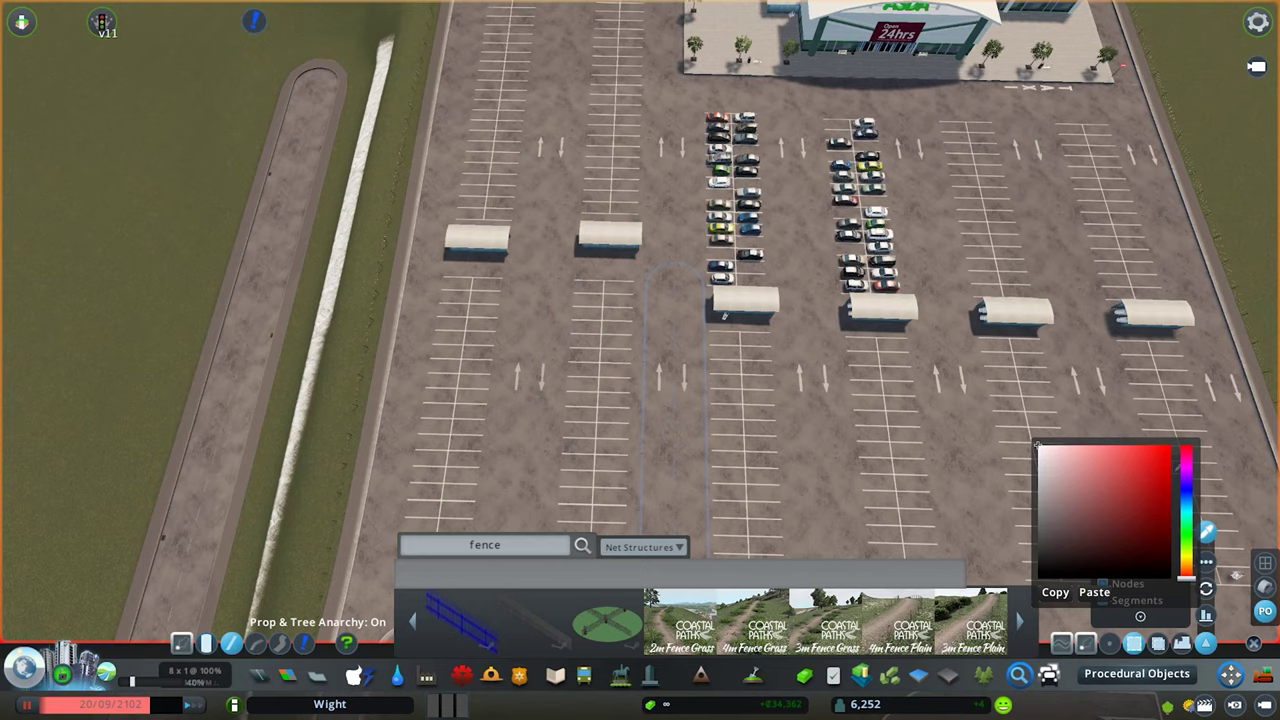
key("m")
key("e")
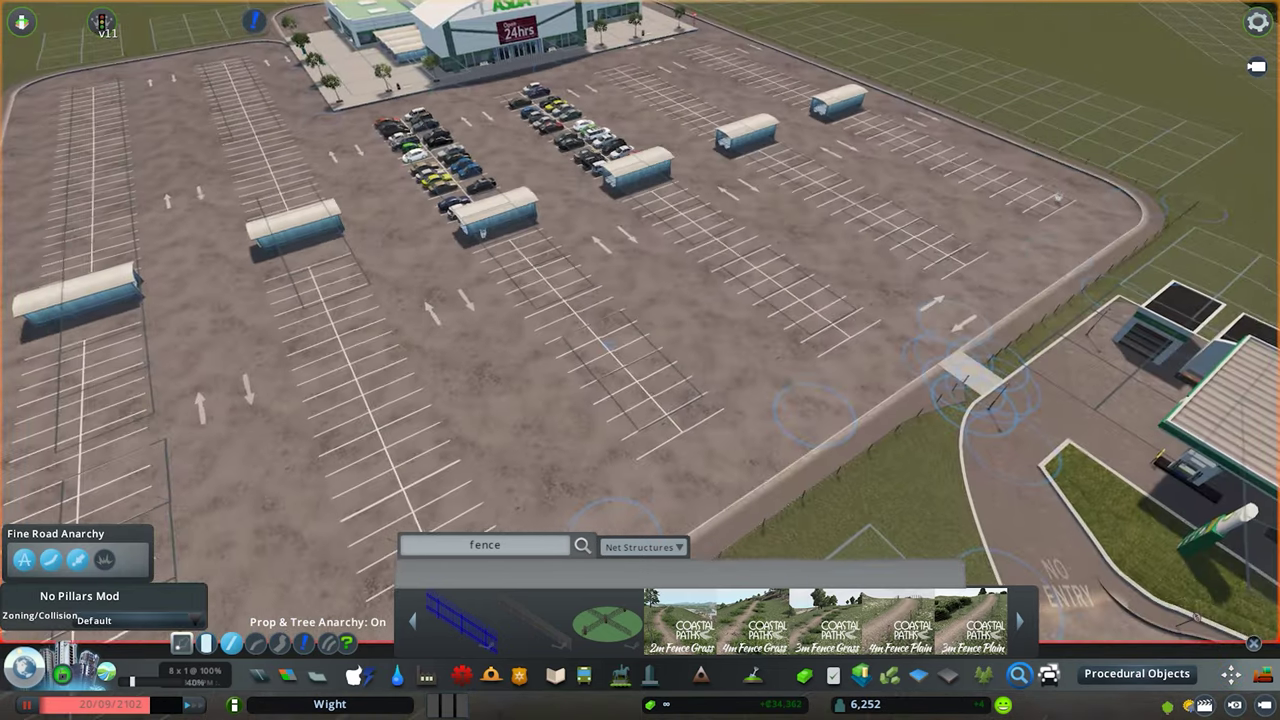
key("q")
scroll(640, 320, "up", 2)
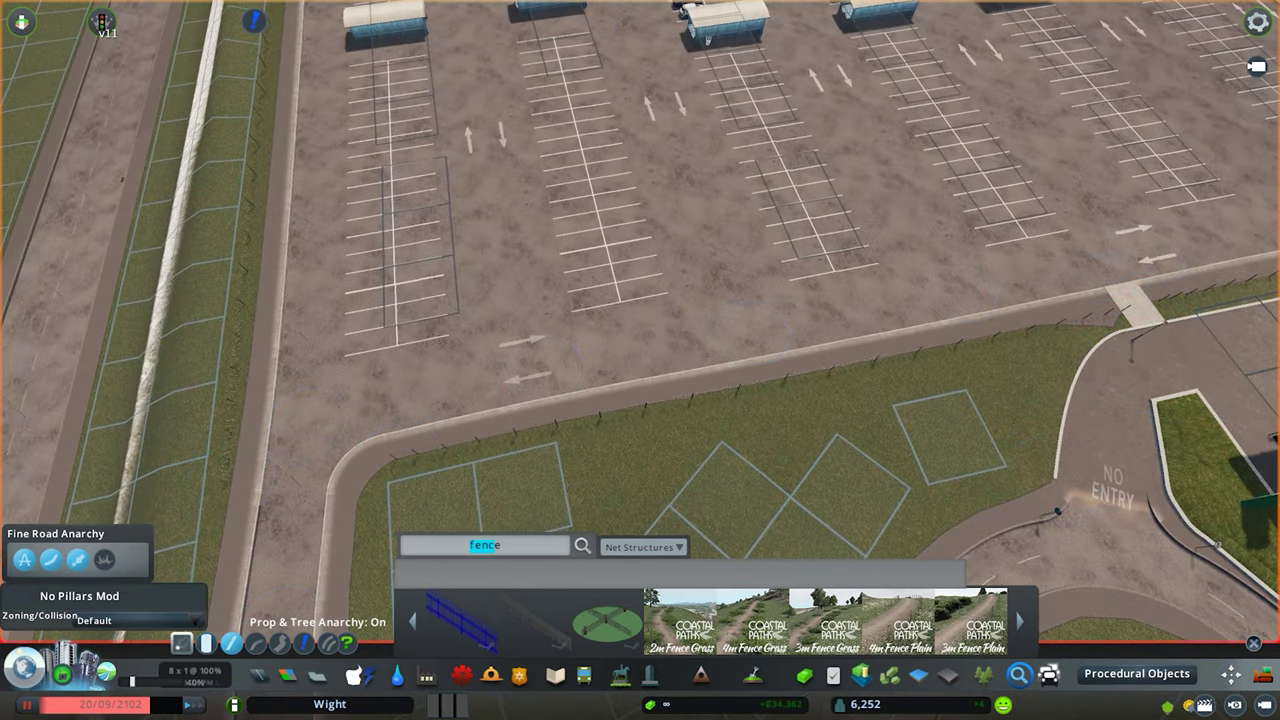
left_click(643, 547)
left_click(643, 568)
left_click(485, 545)
type("speed bump")
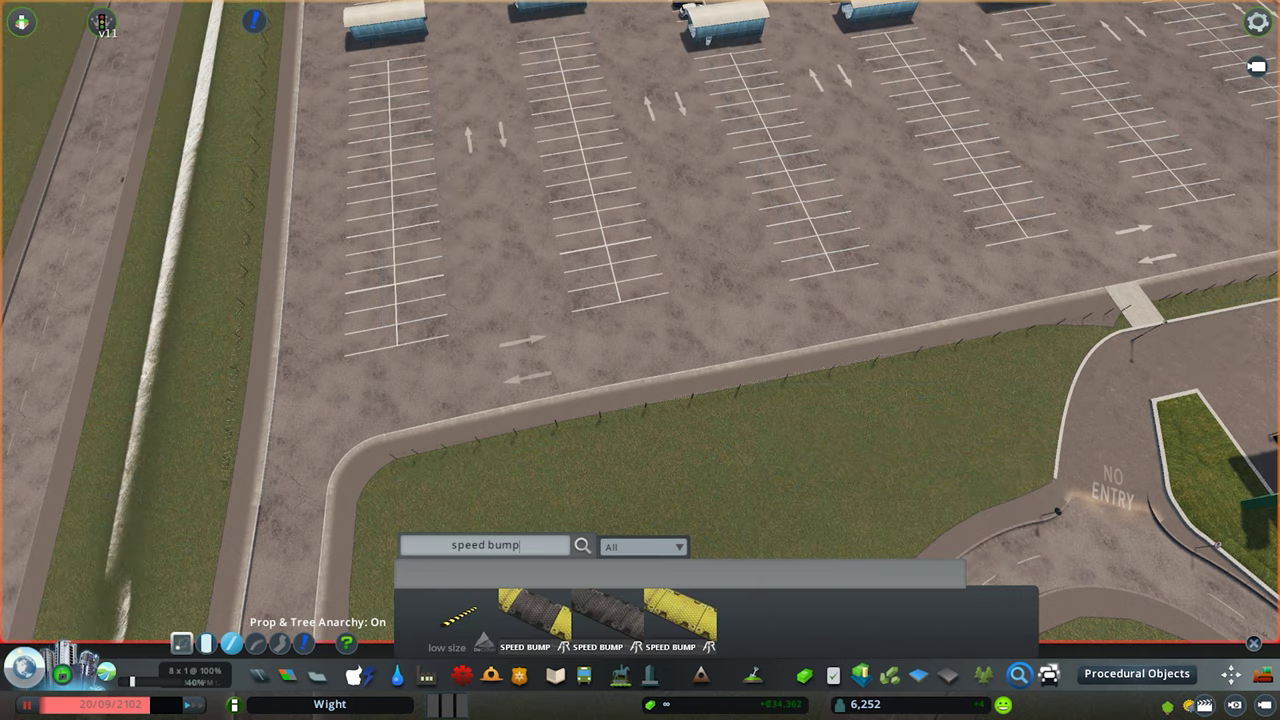
- Place the yellow and black speed bump across the lane between two parking rows, just below the direction arrows
left_click(607, 621)
scroll(628, 425, "up", 3)
key("w")
key("a")
right_click(628, 425)
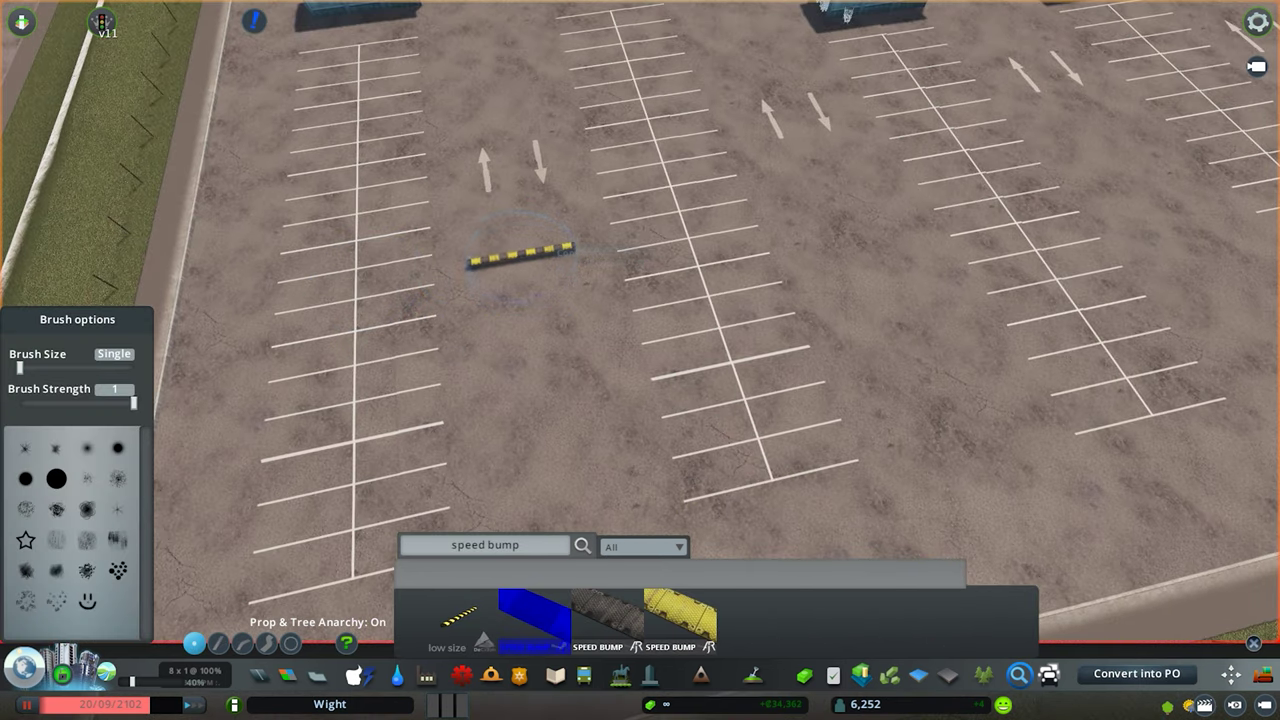
left_click(520, 255)
- Select the placed speed bump with Move It and align it with the neighbouring parking bays
key("m")
scroll(520, 255, "up", 3)
left_click(512, 309)
left_click(1206, 616)
left_click(1145, 568)
scroll(560, 330, "up", 2)
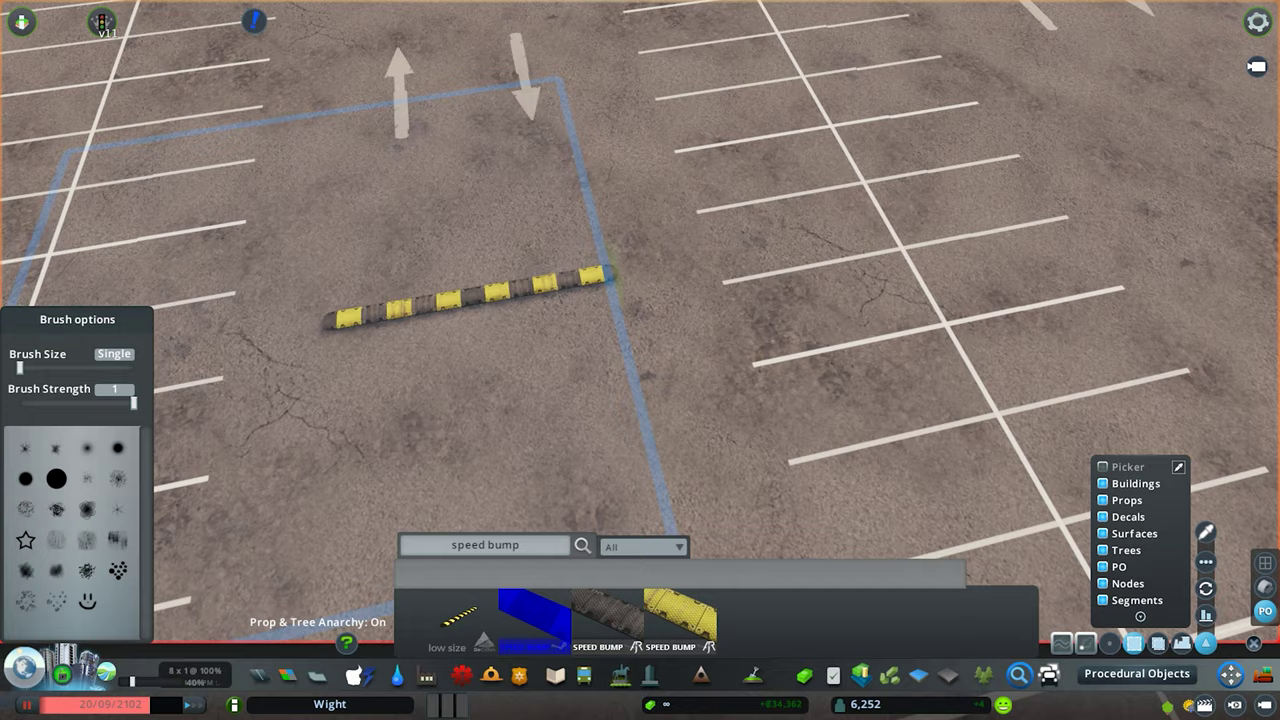
- Place copies of the speed bump across the driving lanes near the paved area in front of the supermarket
scroll(598, 334, "down", 5)
scroll(674, 334, "up", 5)
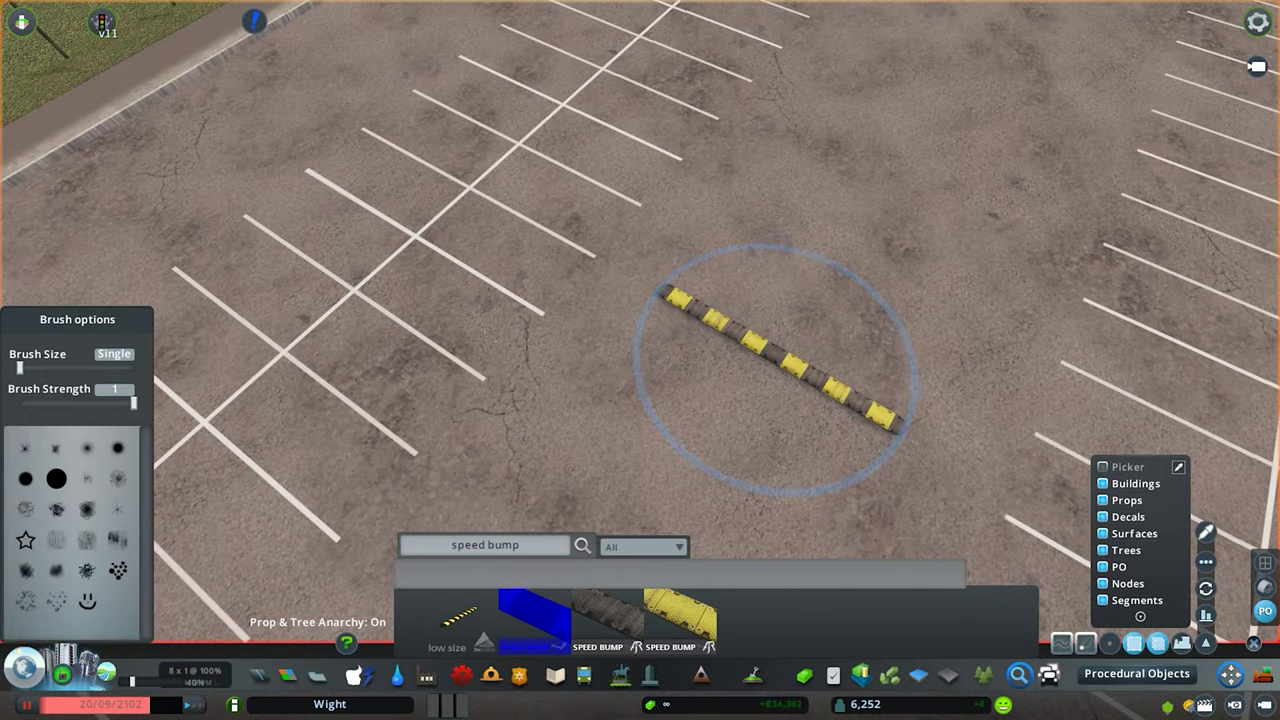
left_click(777, 362)
scroll(780, 364, "down", 5)
key("d")
scroll(783, 360, "up", 3)
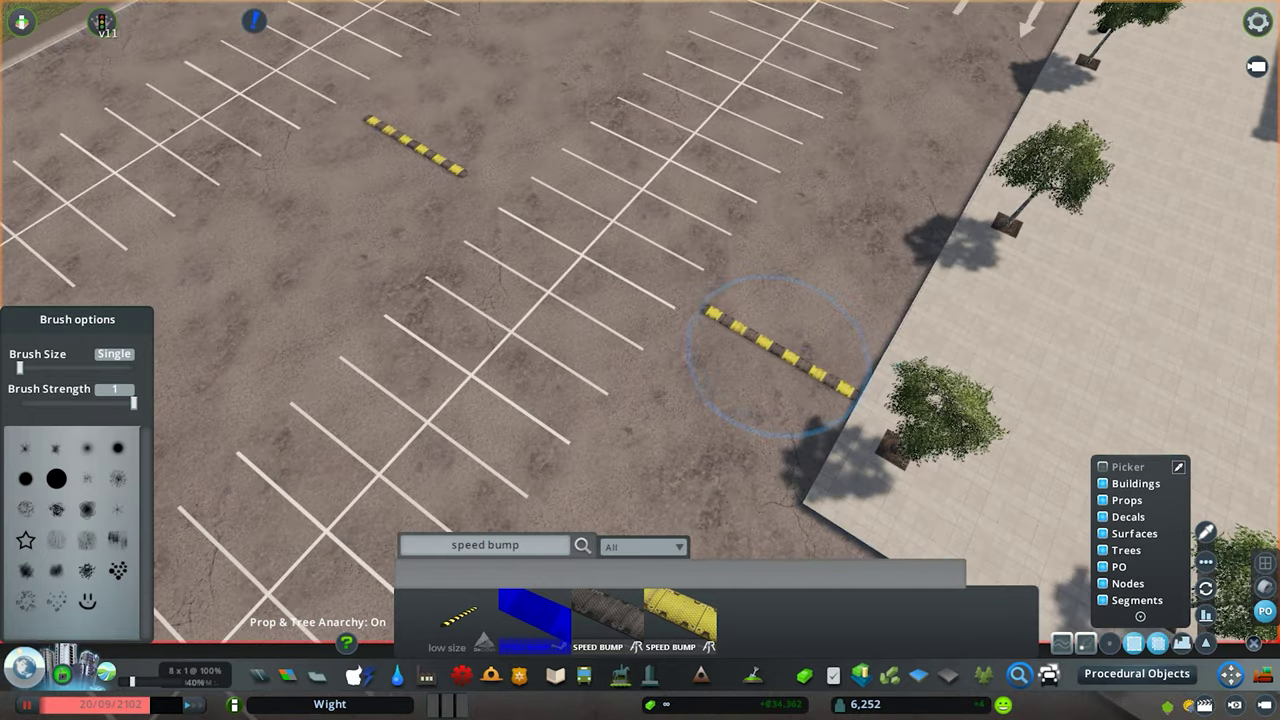
left_click(780, 349)
- Place speed bumps across the driving lanes in the half of the car park farthest from the supermarket, just below each pair of direction arrows
scroll(780, 340, "down", 4)
key("s")
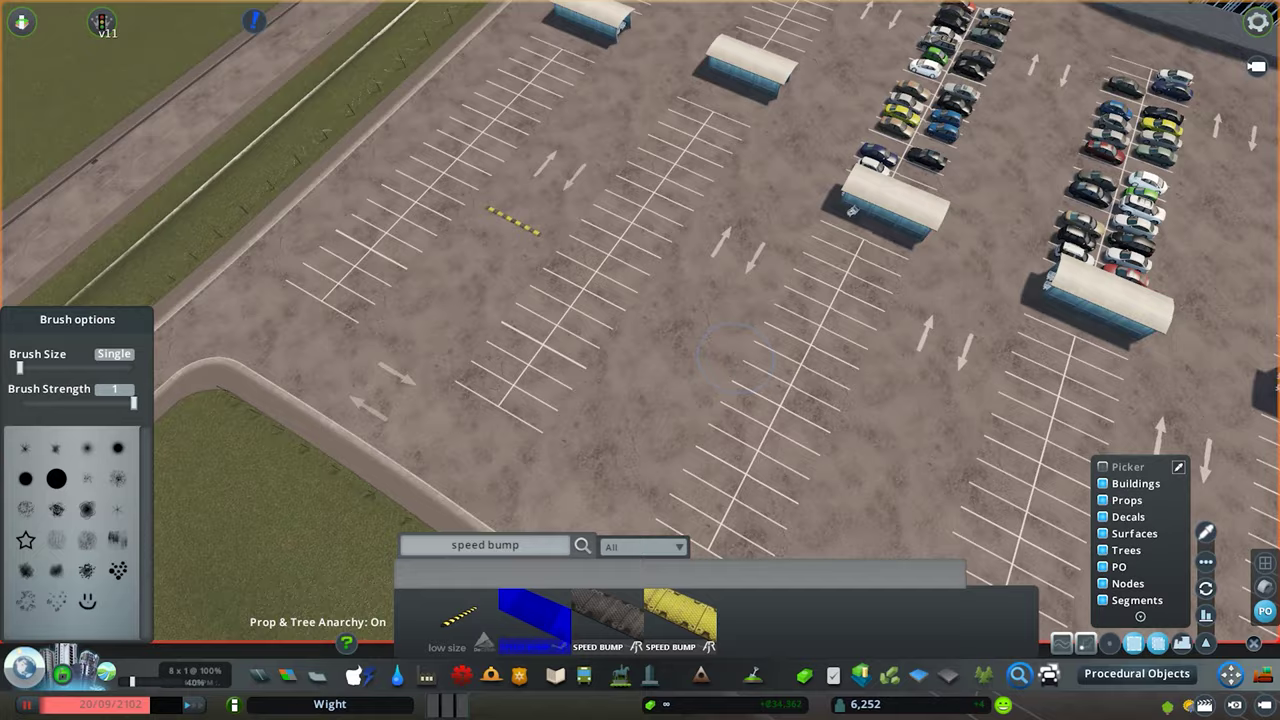
scroll(752, 335, "up", 3)
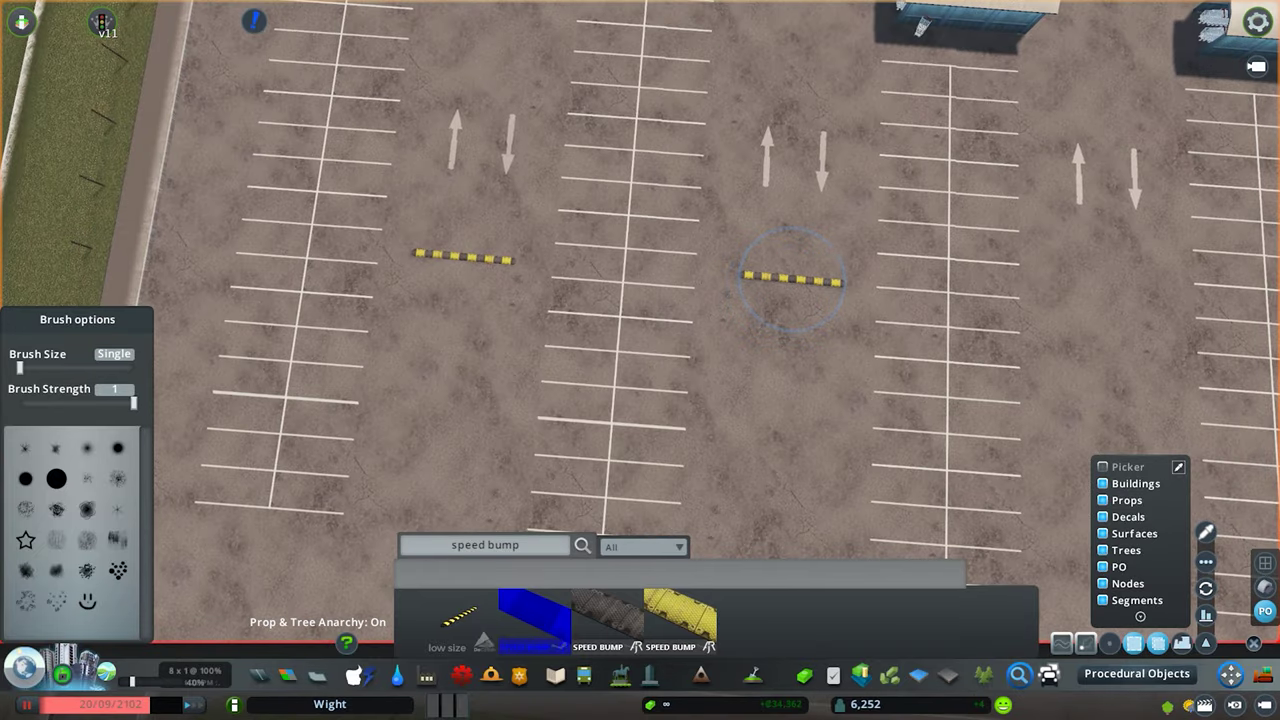
left_click(1105, 304)
key("d")
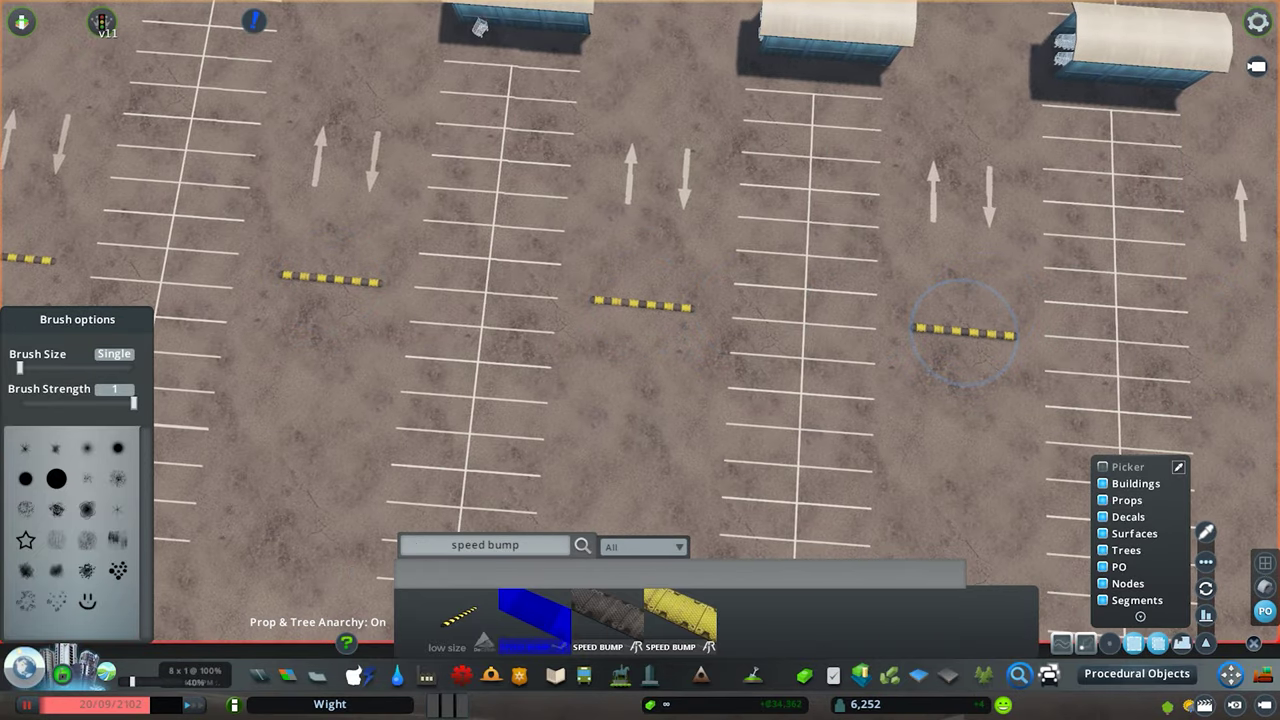
left_click(965, 333)
key("d")
left_click(966, 354)
key("d")
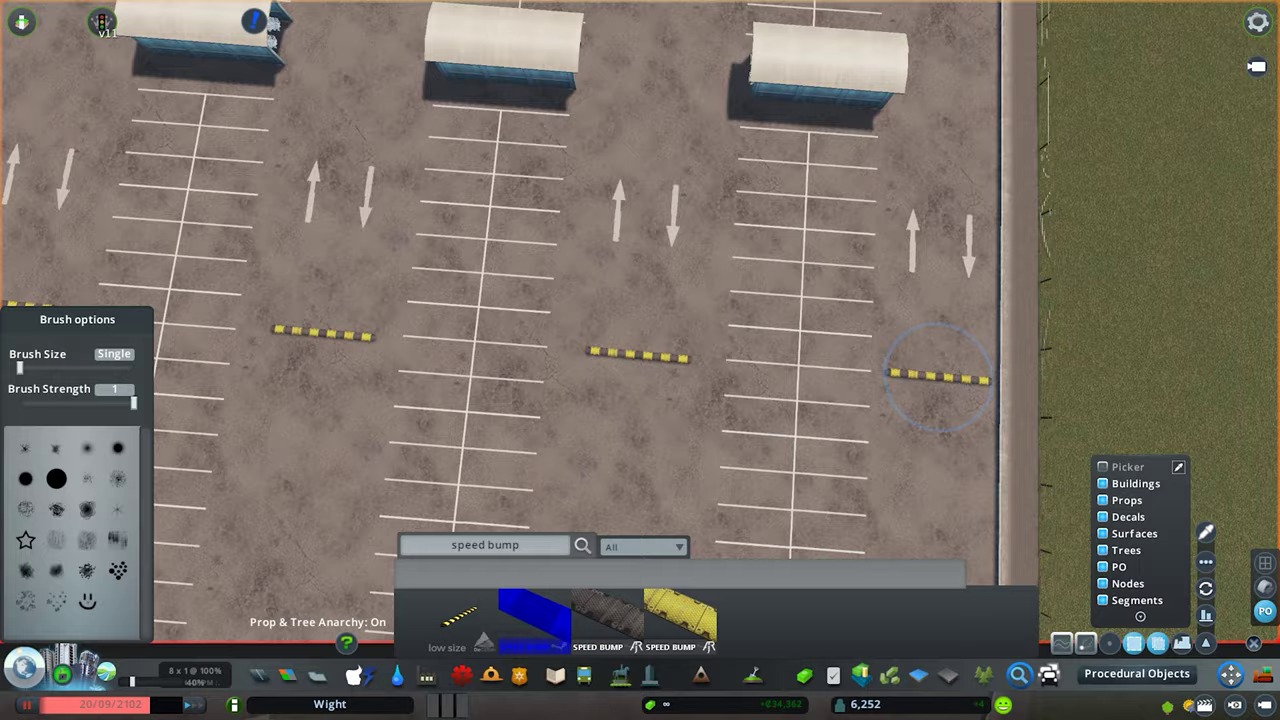
left_click(938, 378)
scroll(671, 345, "down", 5)
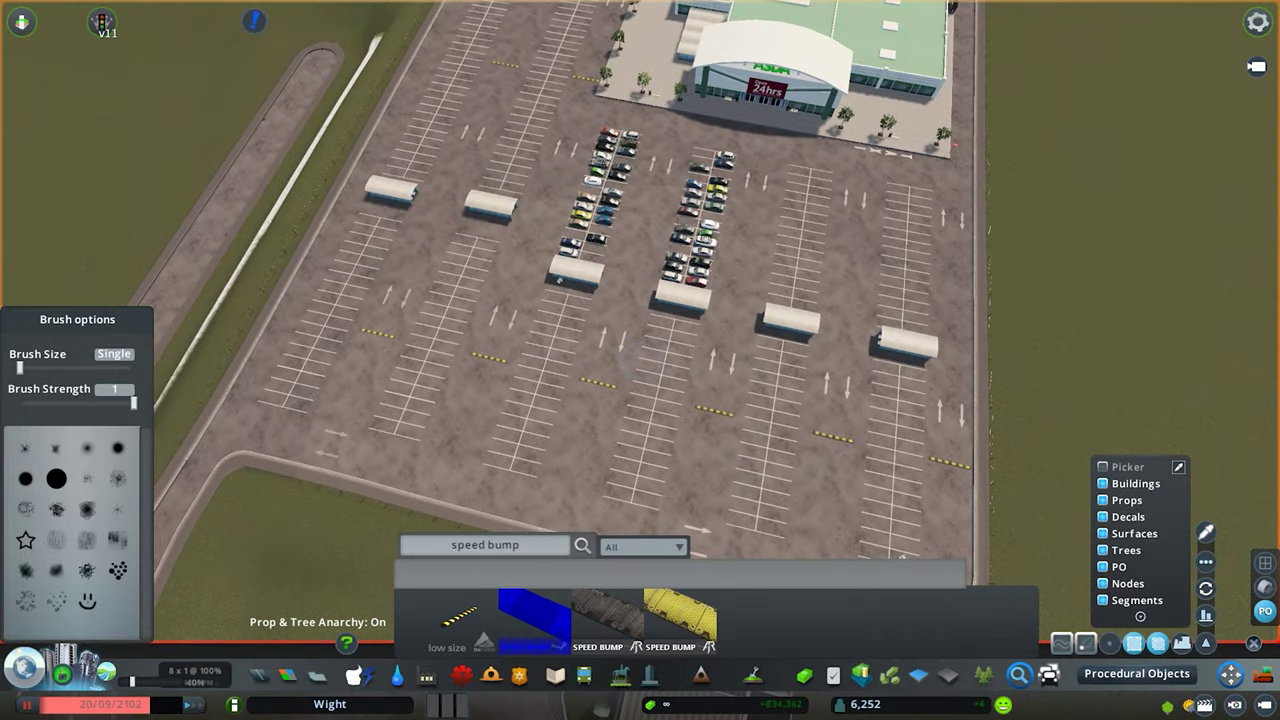
- Place speed bumps below the direction arrows in the remaining lanes near the supermarket, on the taxi bay side
scroll(1108, 310, "up", 5)
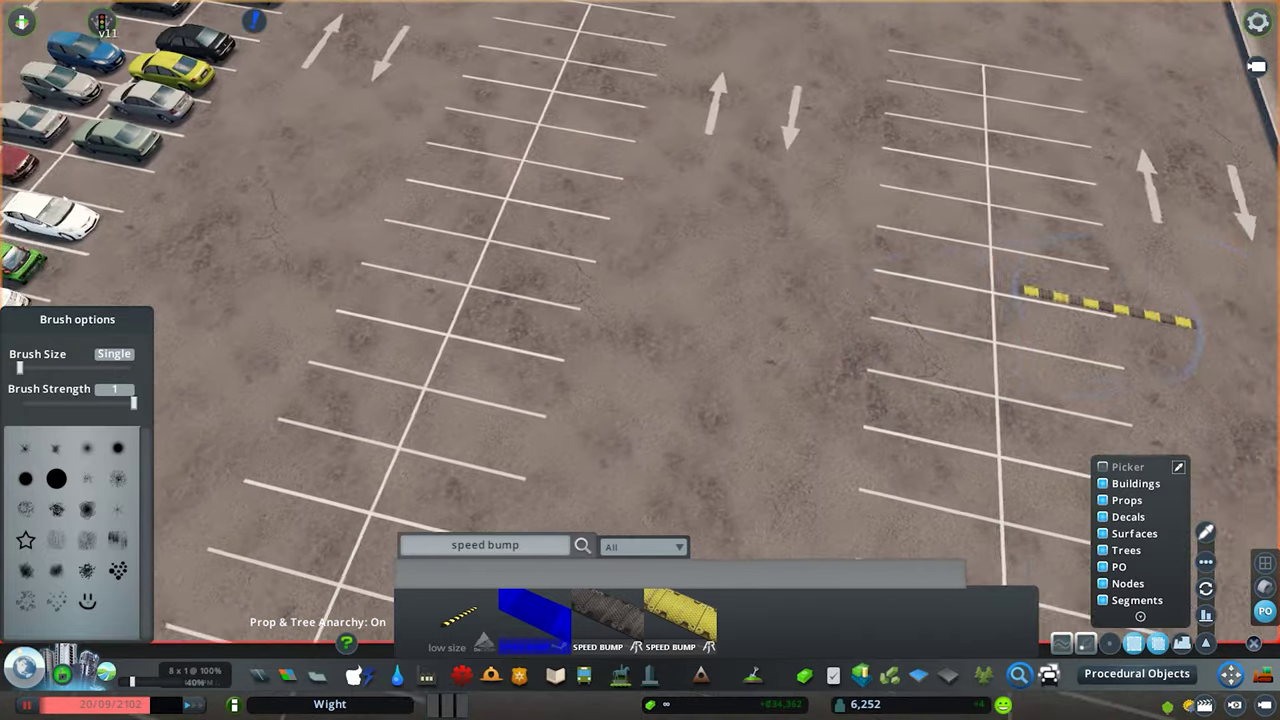
key("d")
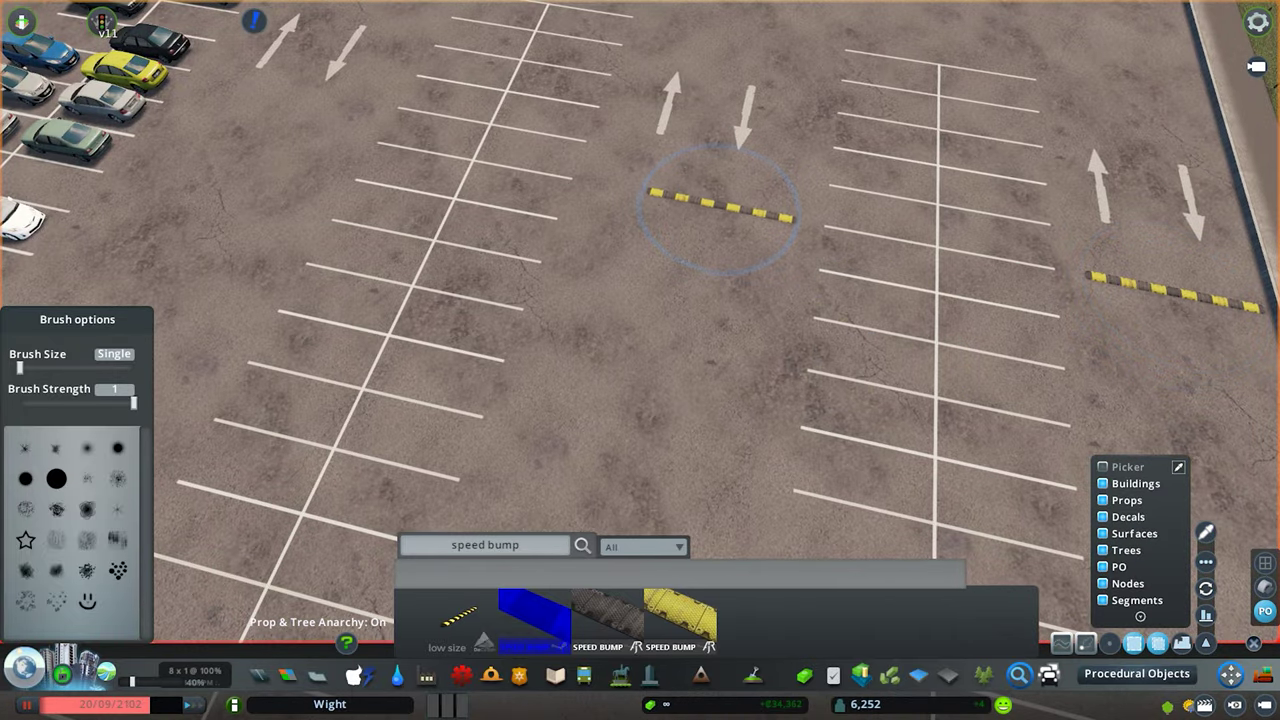
left_click(719, 209)
key("a")
key("w")
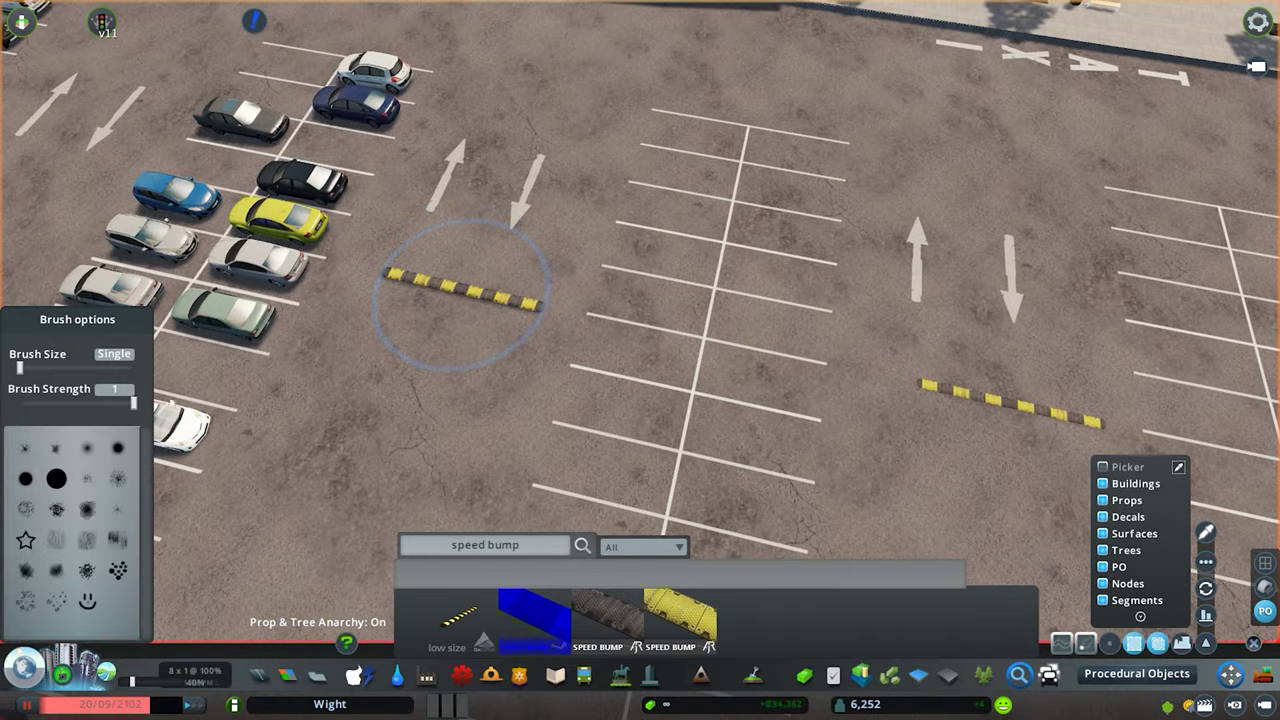
left_click(466, 290)
key("a")
key("w")
scroll(466, 290, "down", 2)
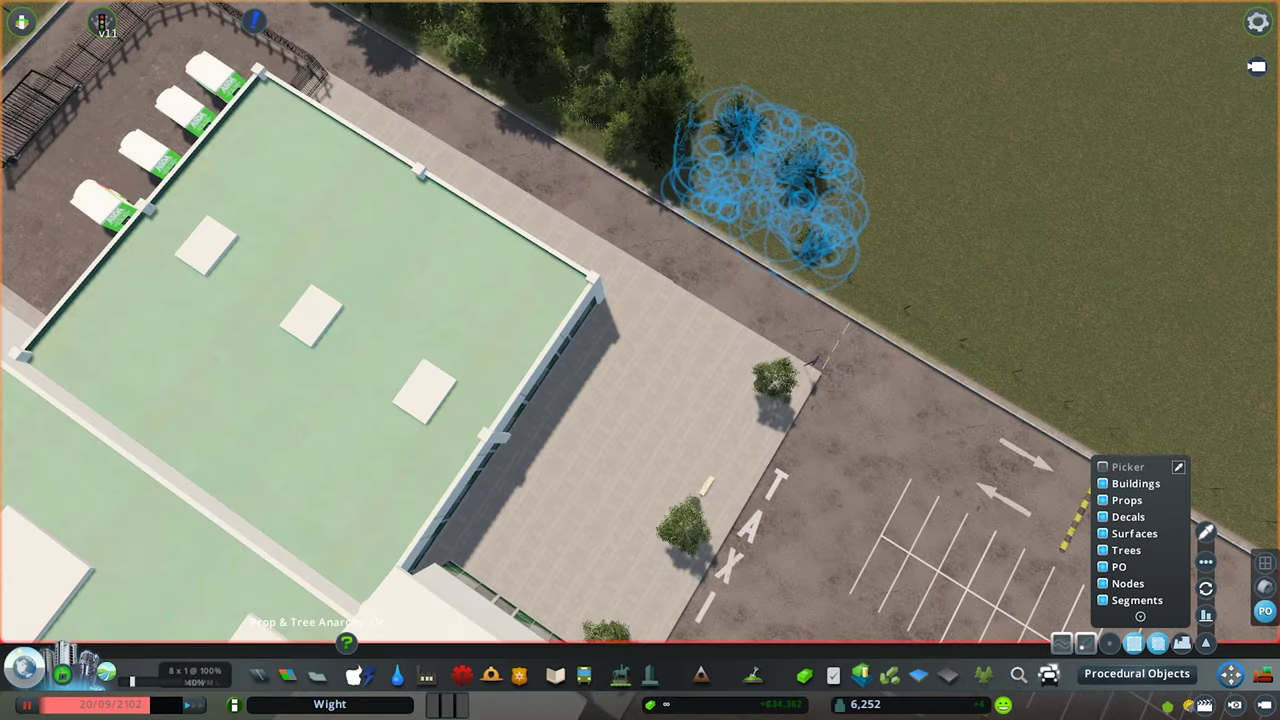
- Place copies of the tree cluster along the boundary beside the supermarket and car park and onward to the curved outer road
left_click(760, 190)
left_click(910, 265)
key("d")
key("s")
left_click(950, 195)
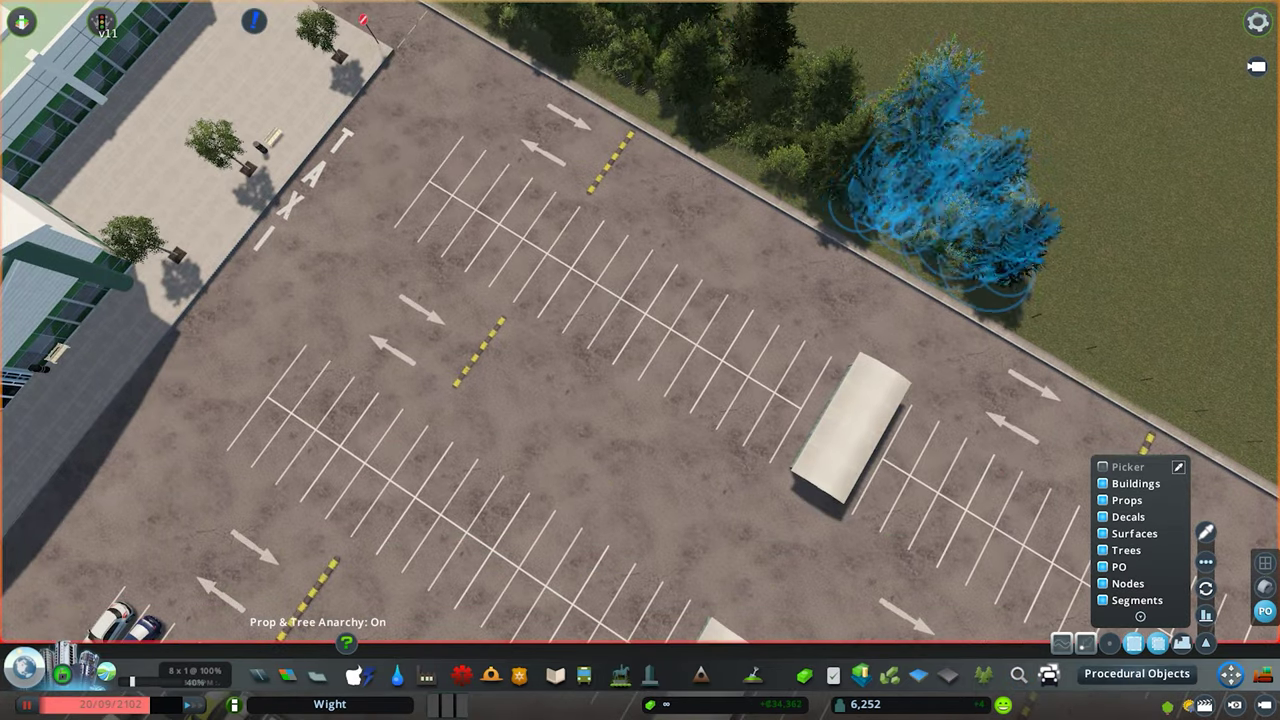
left_click(1000, 215)
left_click(900, 200)
scroll(810, 150, "down", 4)
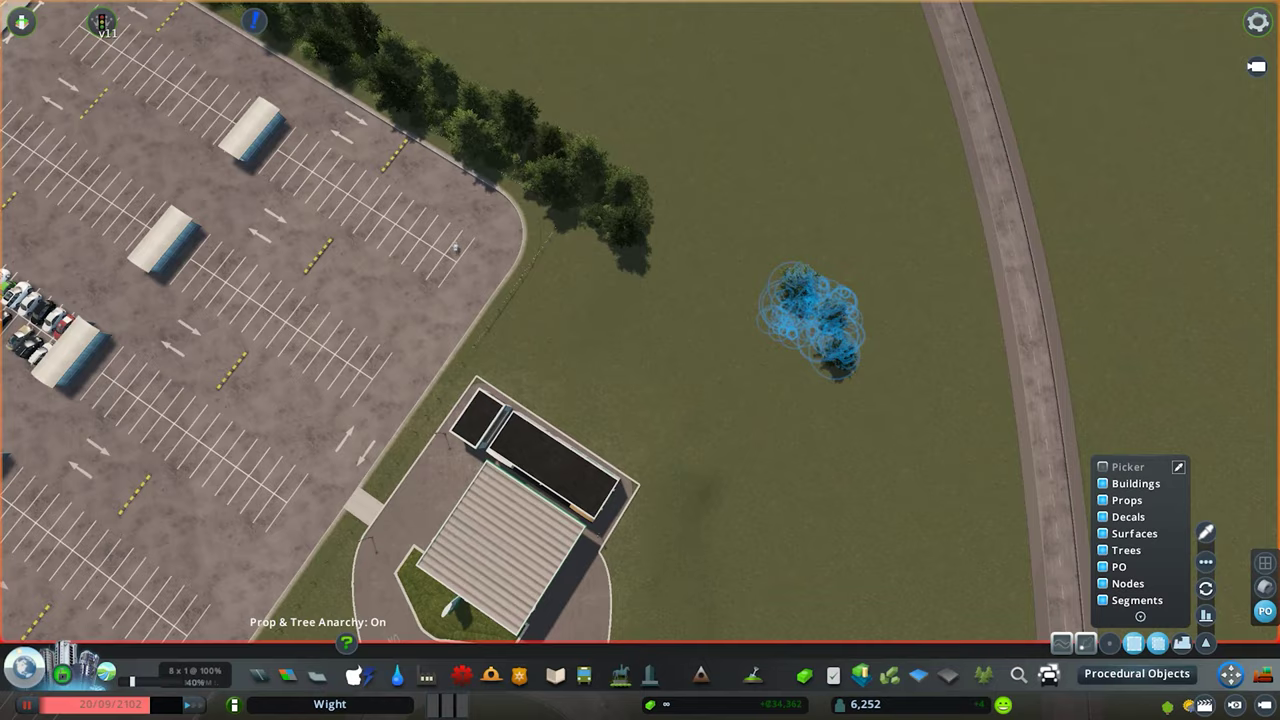
key("a")
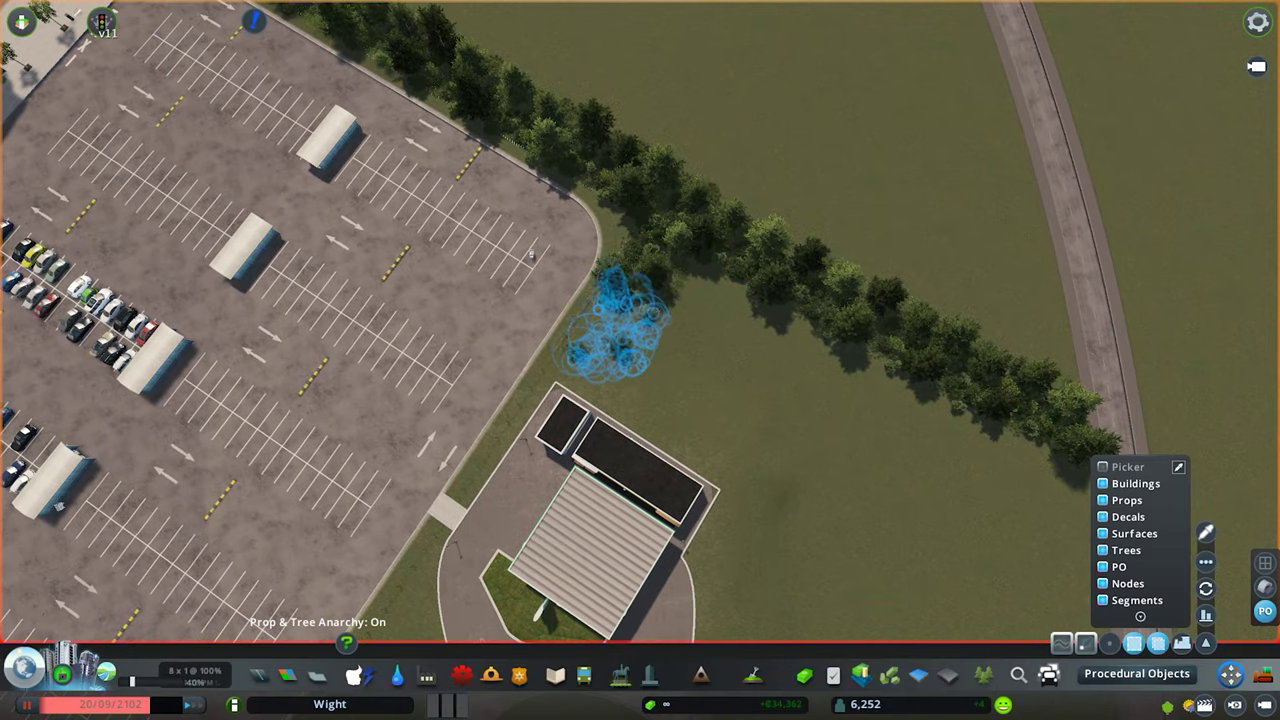
- Fill the ground between the car park corner and the back of the petrol station with copies of the tree cluster
left_click(615, 325)
key("e")
scroll(600, 312, "up", 3)
key("e")
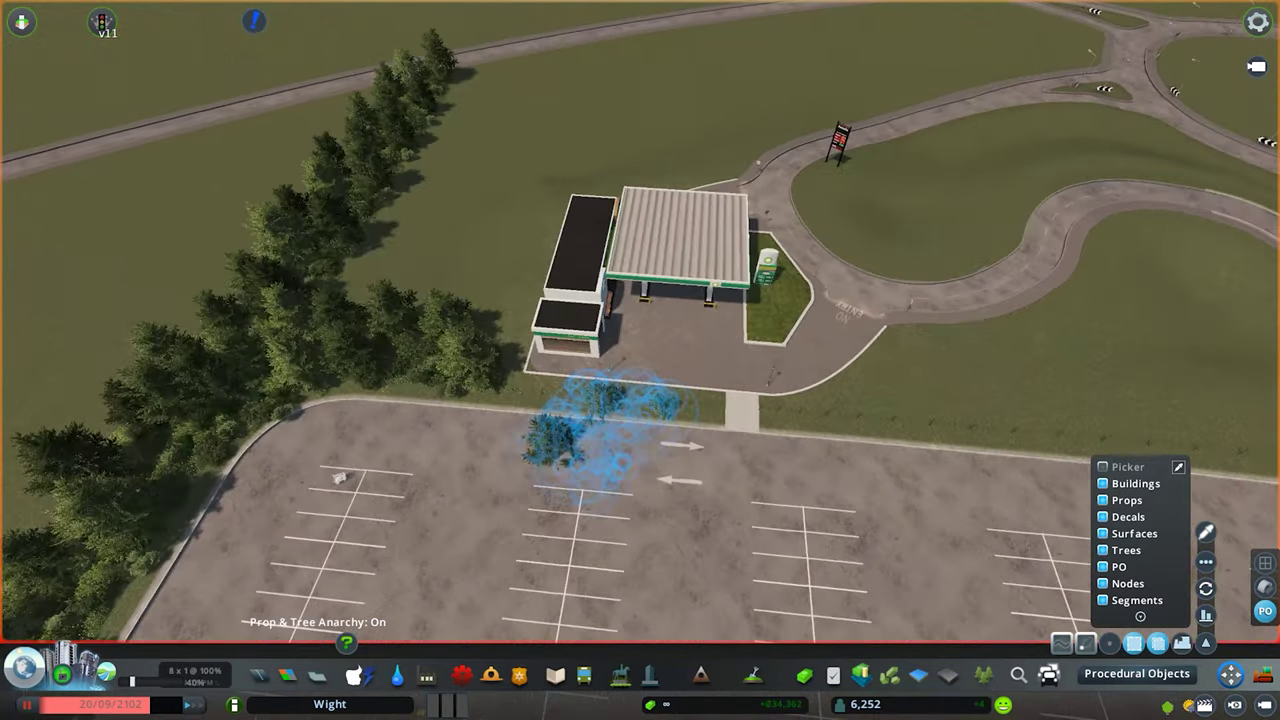
key("e")
left_click(600, 340)
key("e")
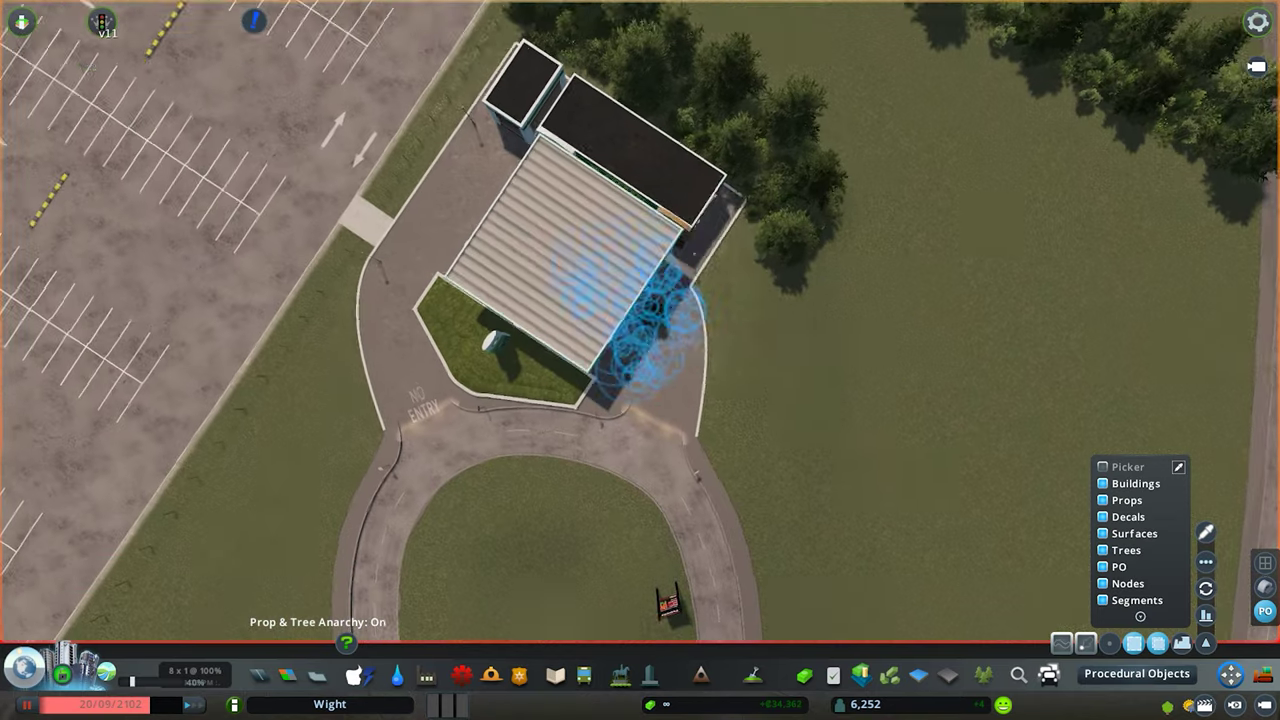
left_click(778, 237)
key("e")
key("e")
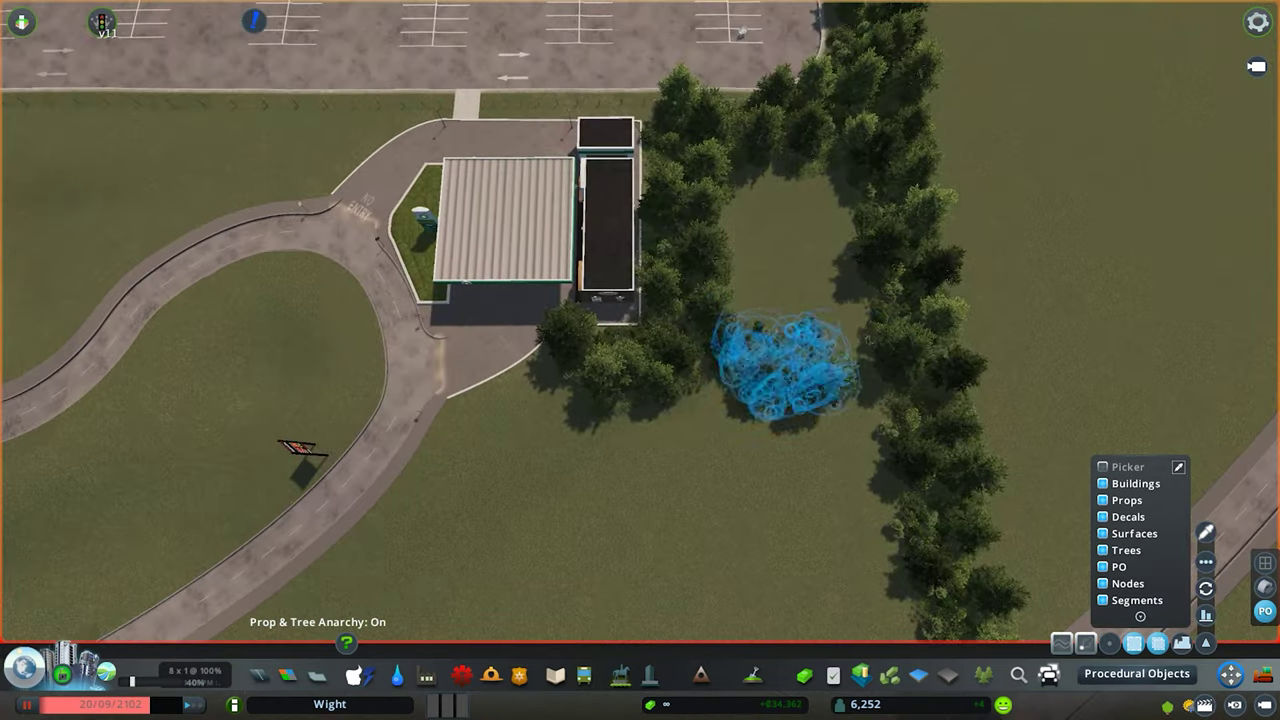
- Place tree cluster copies beside the petrol station's exit and along the start of the adjoining road's outer edge
scroll(825, 178, "down", 3)
key("a")
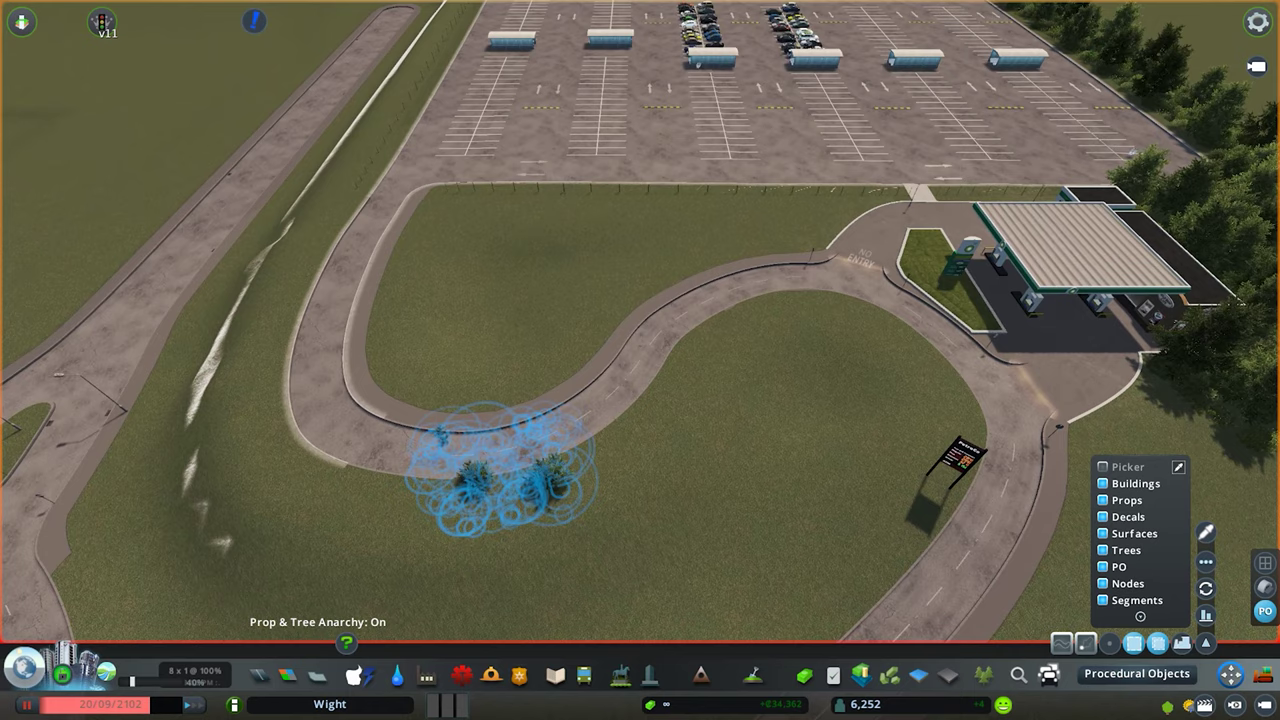
key("a")
key("d")
key("e")
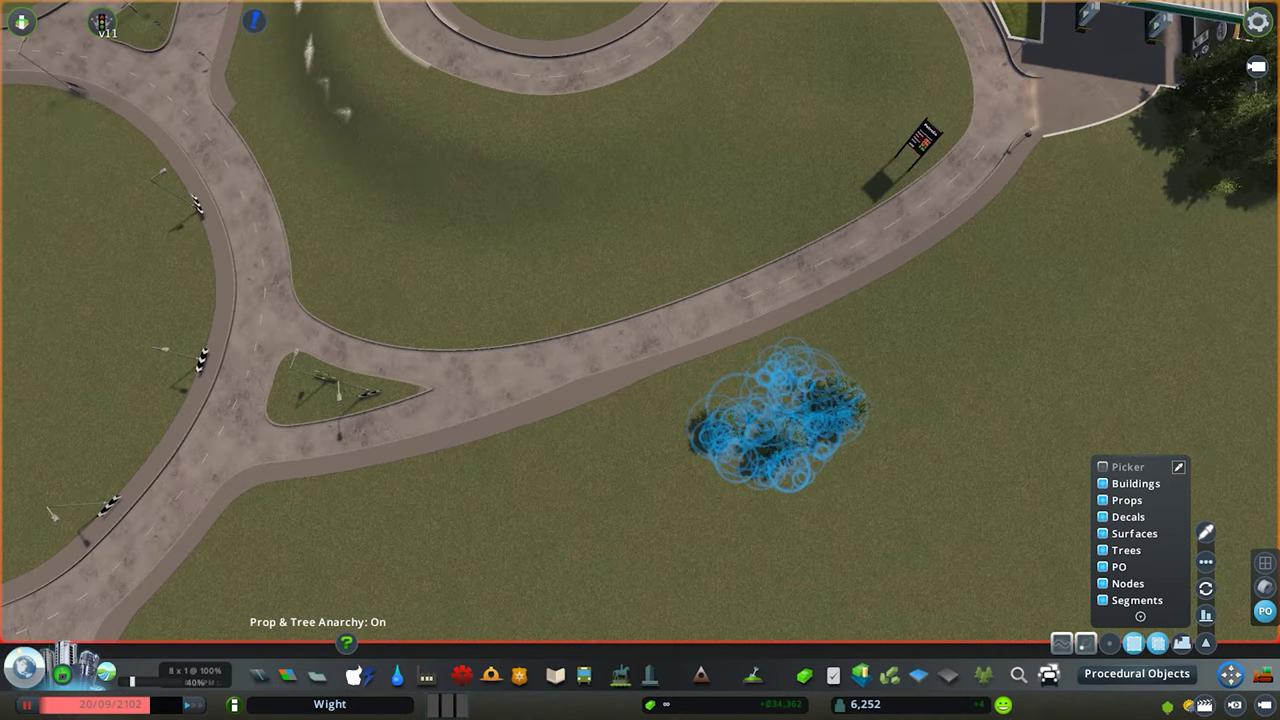
key("d")
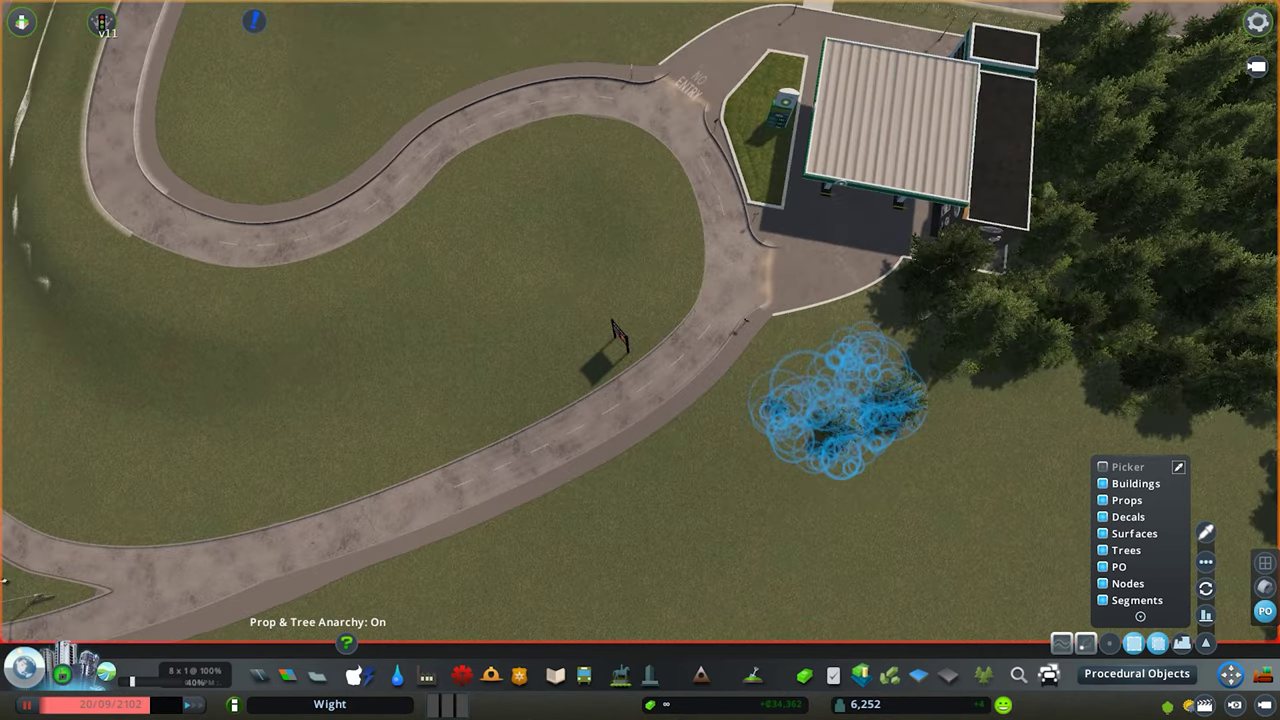
key("a")
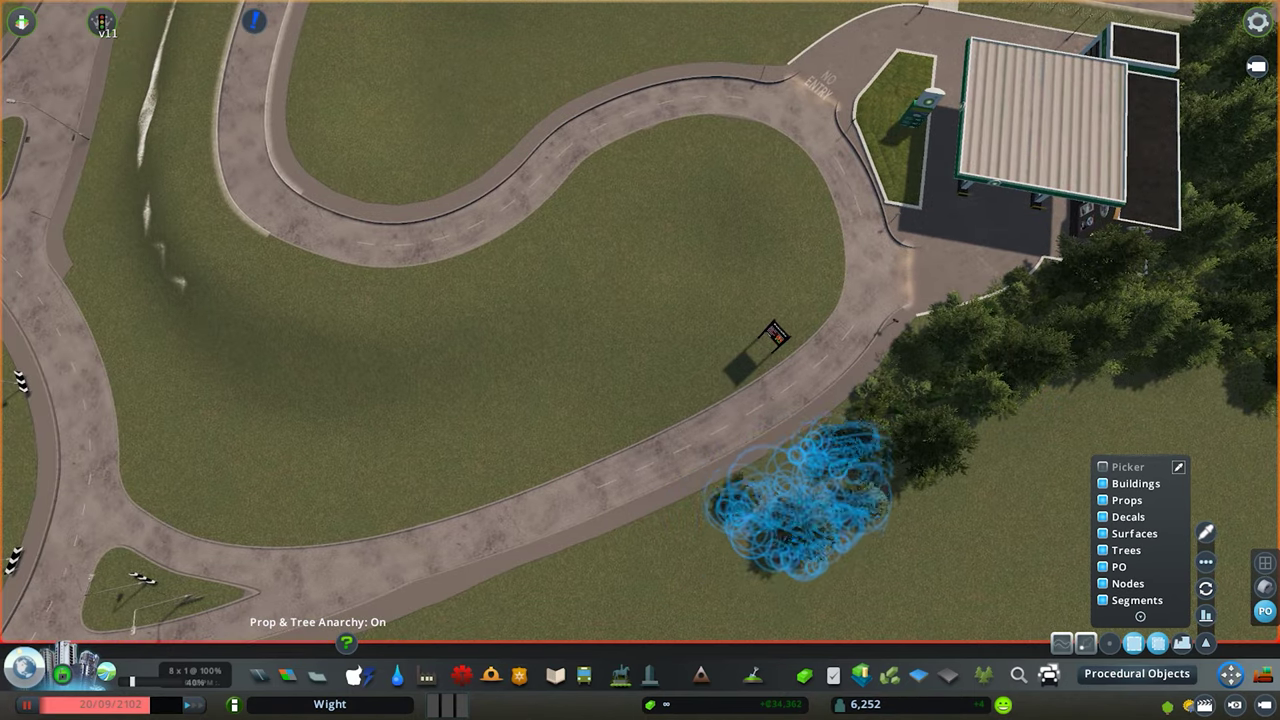
left_click(803, 502)
- Continue the tree belt along the outer edge of the petrol station road down to the roundabout
key("s")
left_click(868, 205)
left_click(757, 371)
key("e")
key("w")
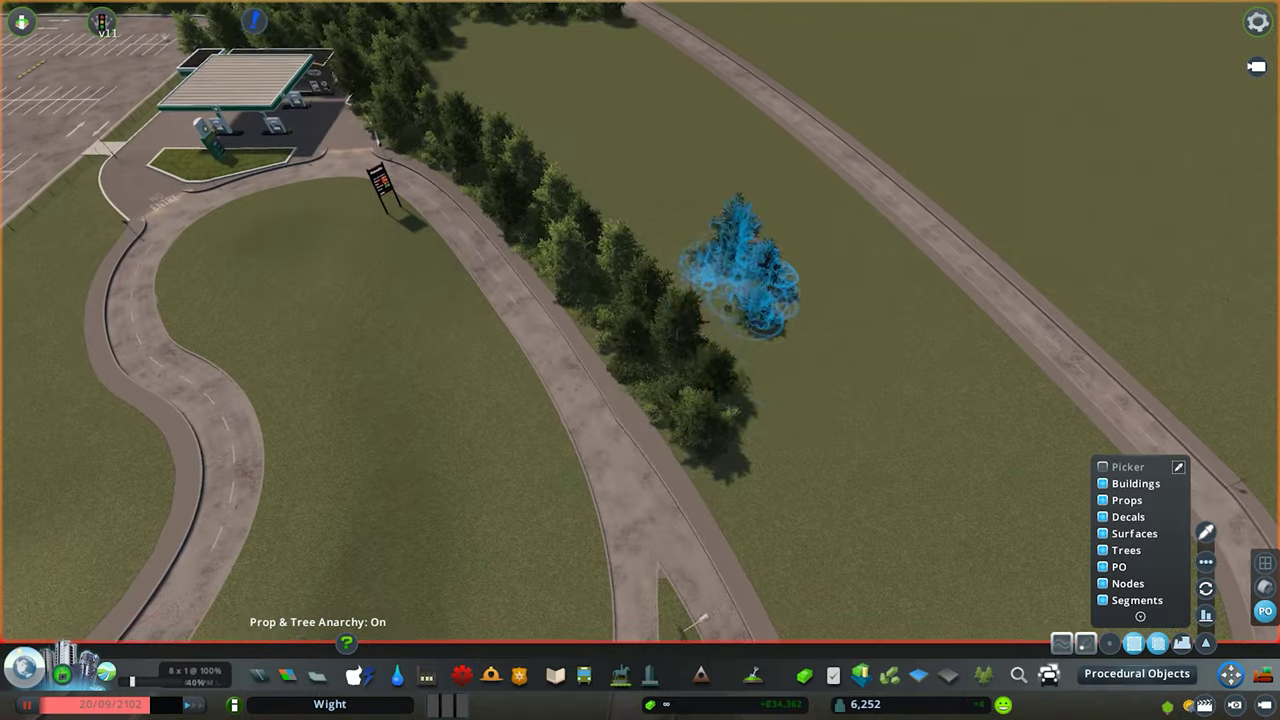
key("s")
key("Escape")
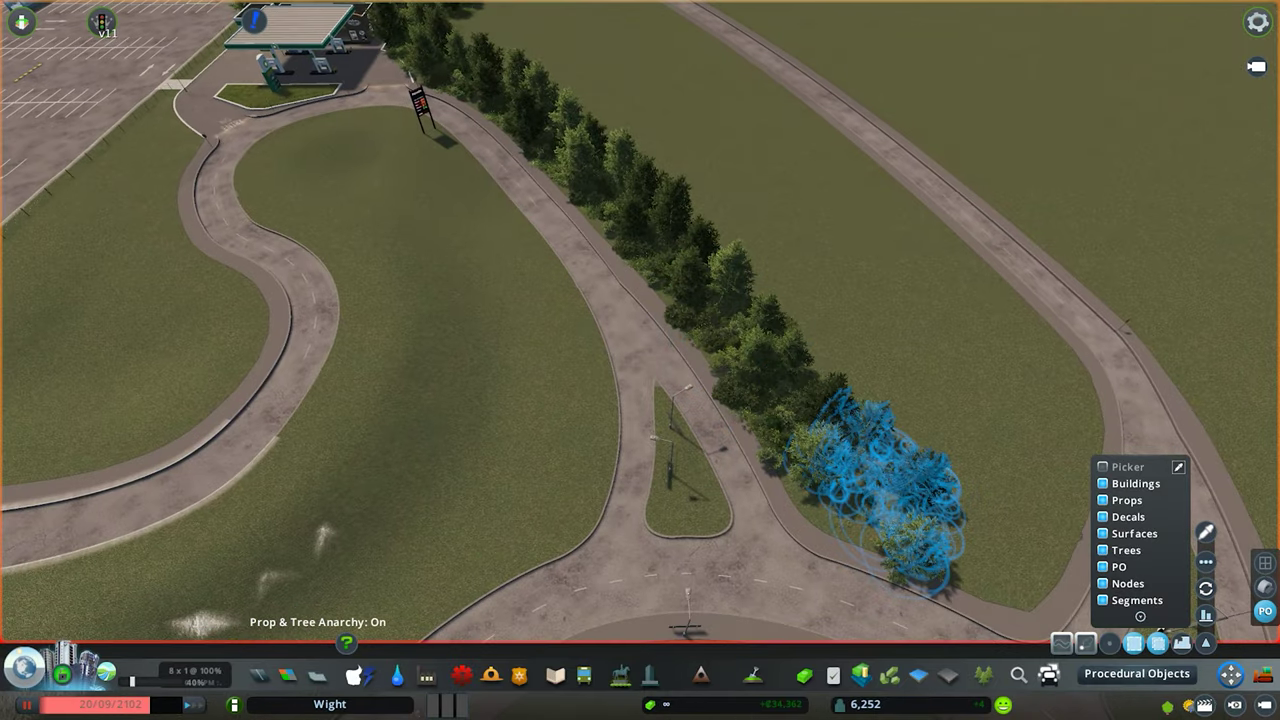
- Fill the grass corner between the two roads joining the roundabout with more tree clusters
key("s")
key("d")
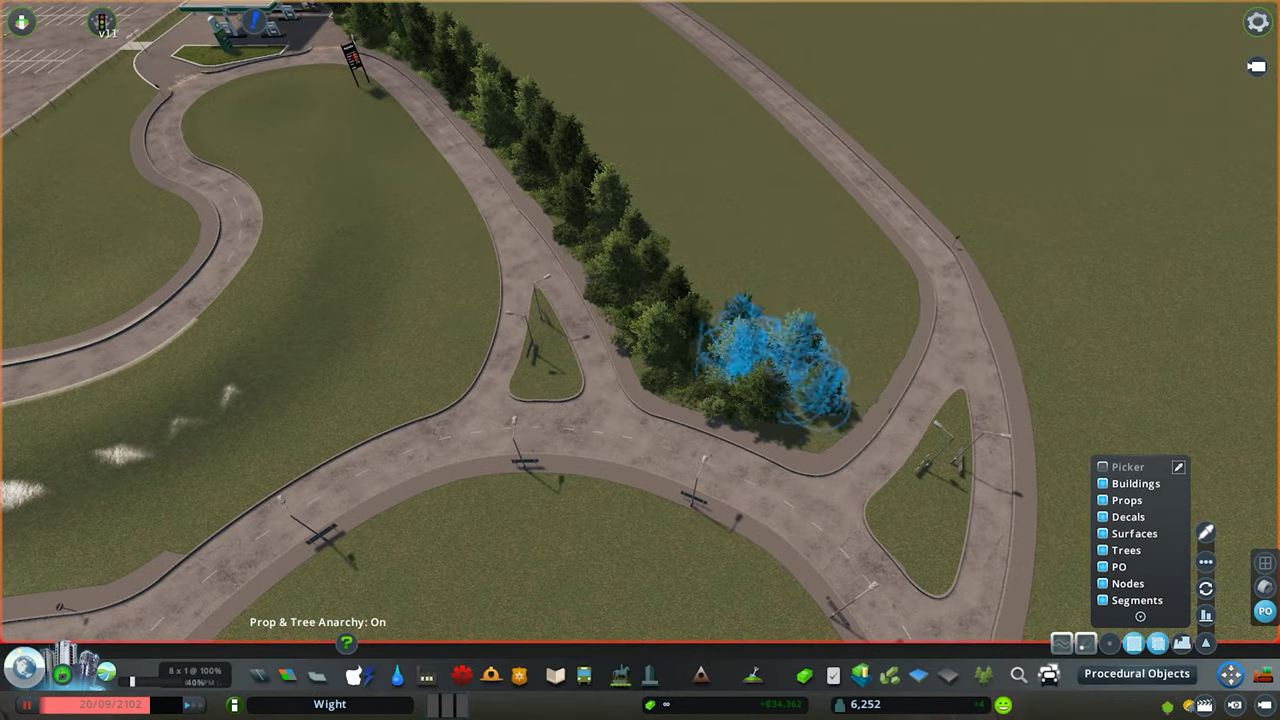
key("q")
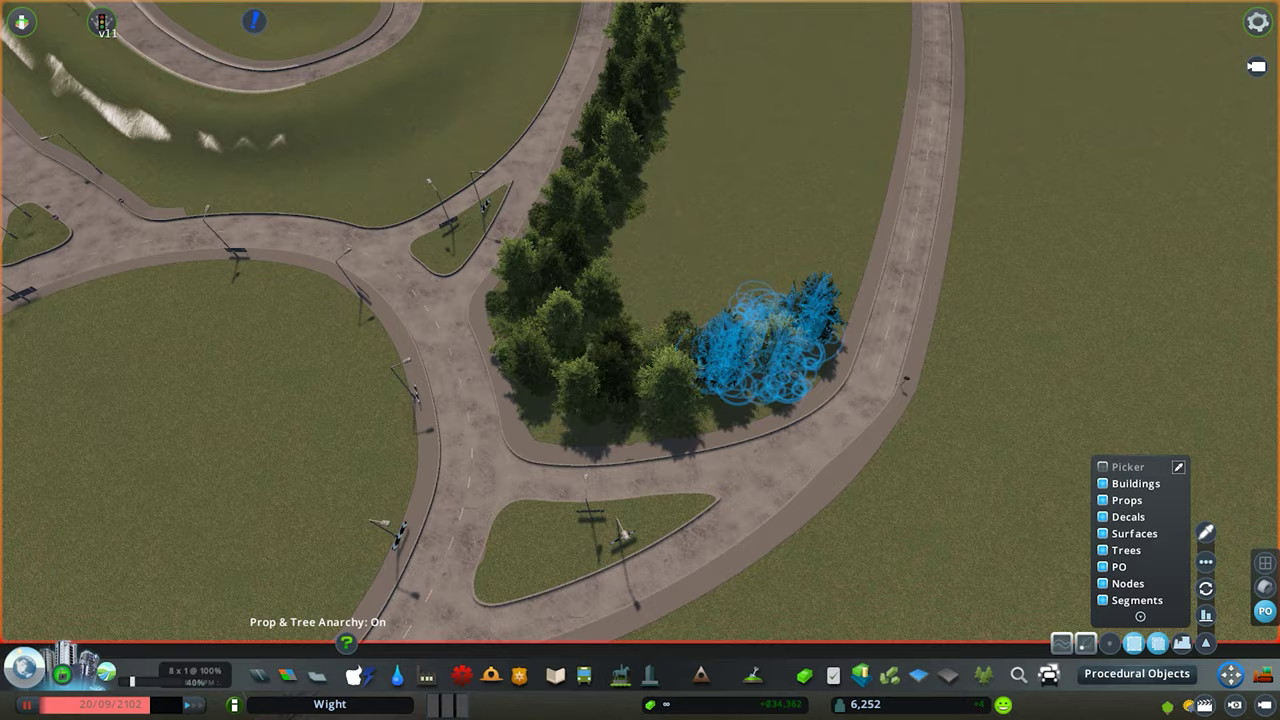
key("s")
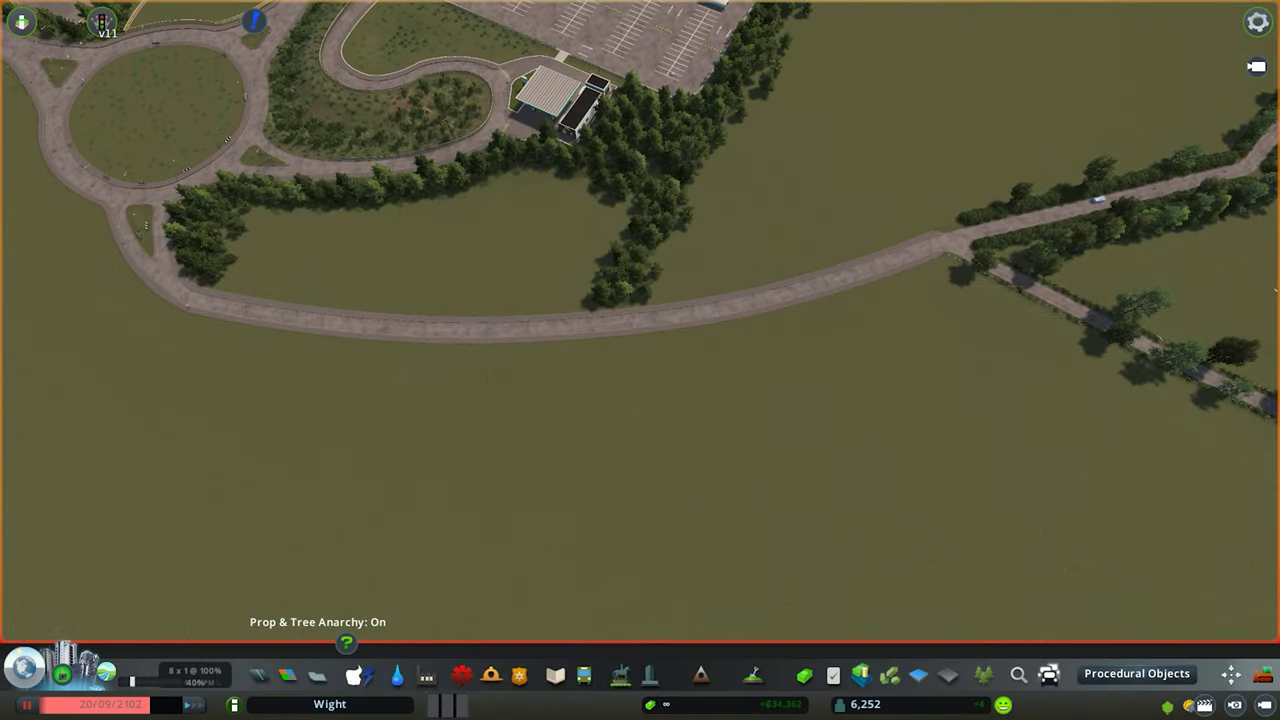
- Upgrade the curved outer road's sections near the roundabout to the 12 m UK road with a warning triangle and roadside planting
key("w")
scroll(640, 360, "up", 3)
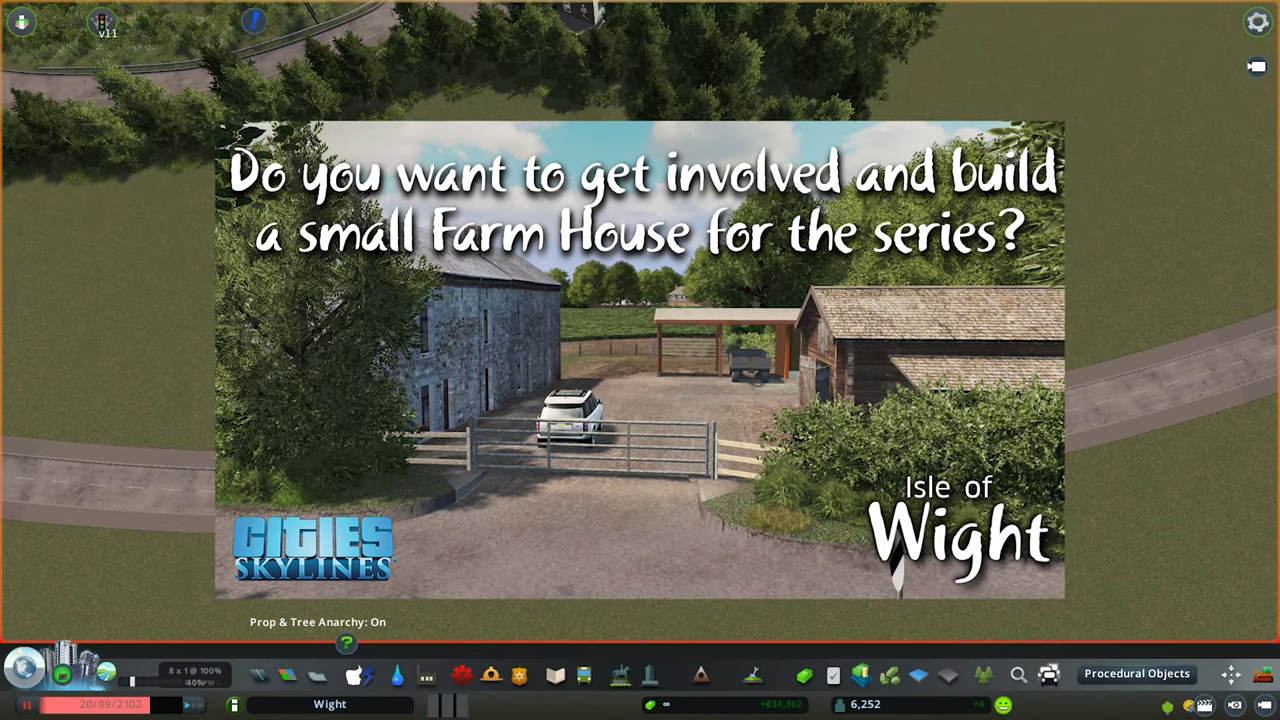
scroll(640, 360, "down", 2)
left_click(259, 675)
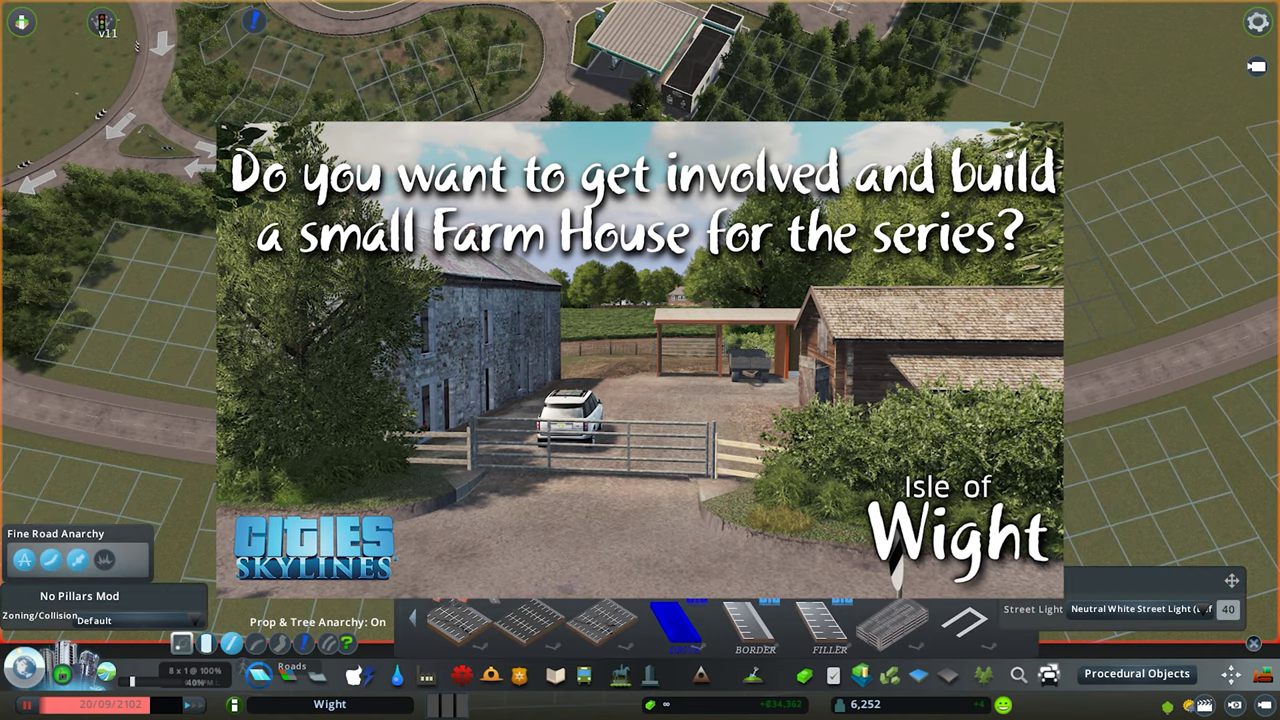
left_click(630, 582)
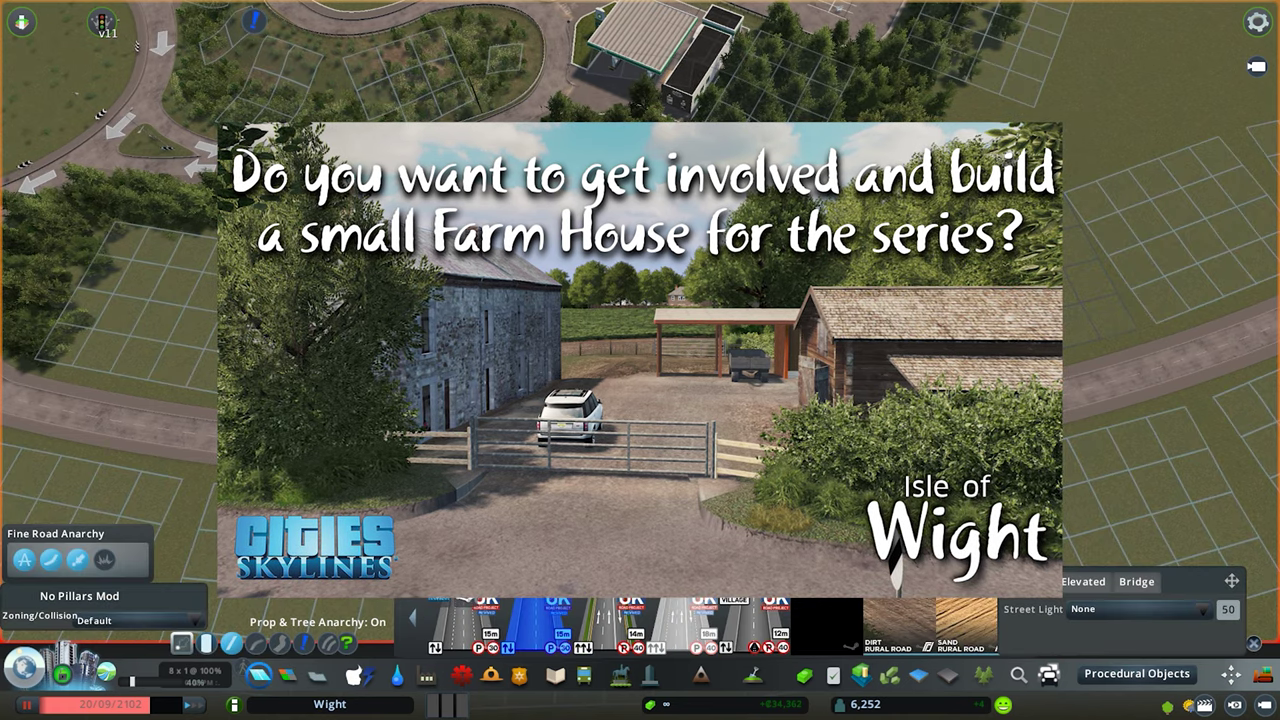
scroll(715, 626, "up", 6)
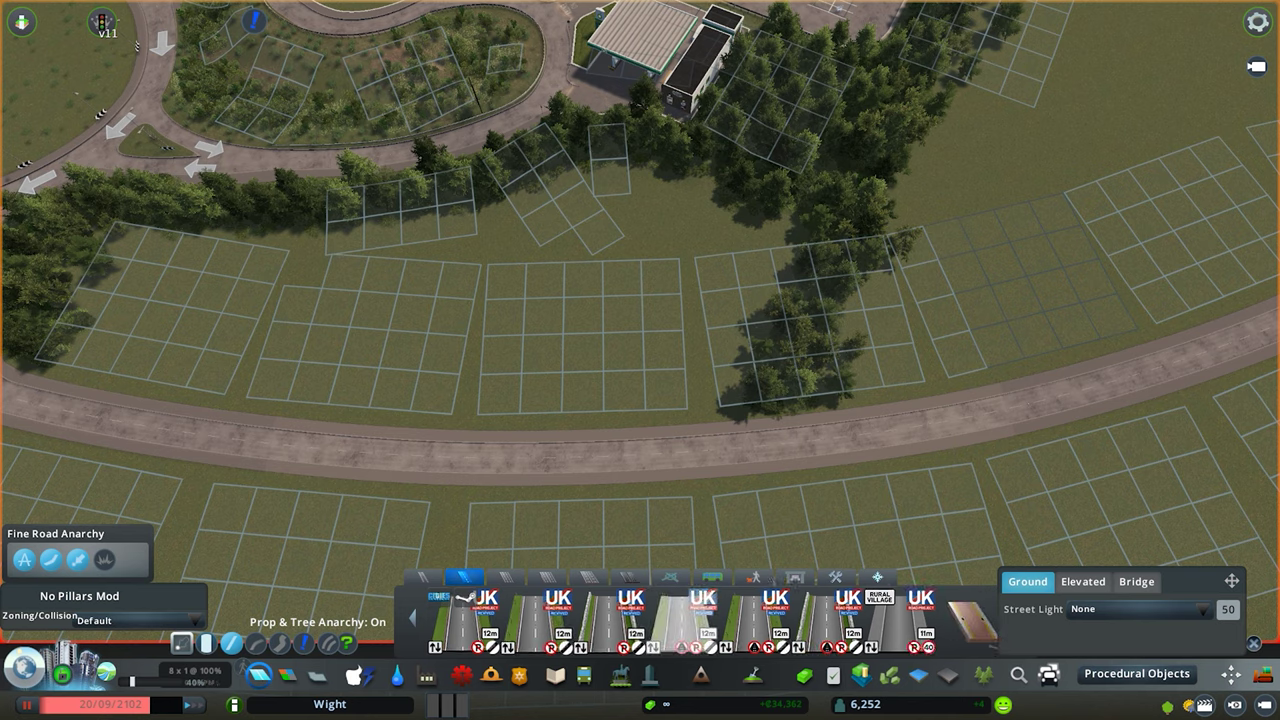
left_click(685, 621)
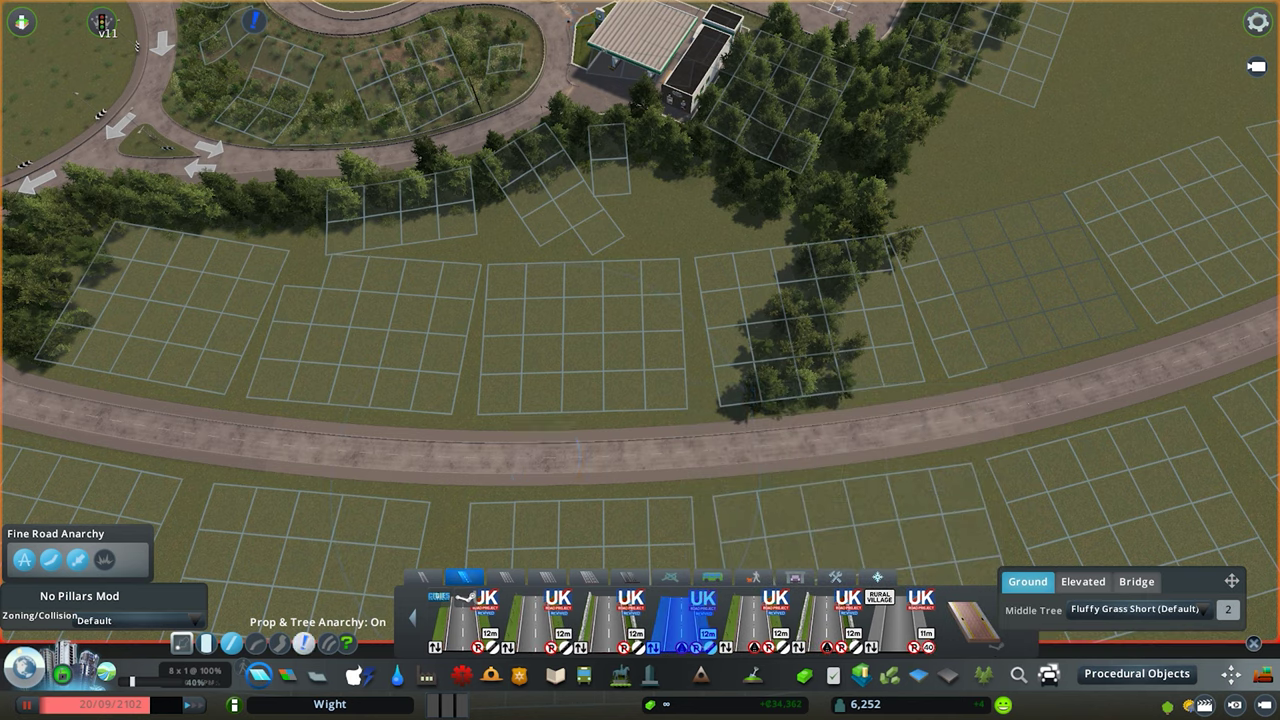
left_click(705, 440)
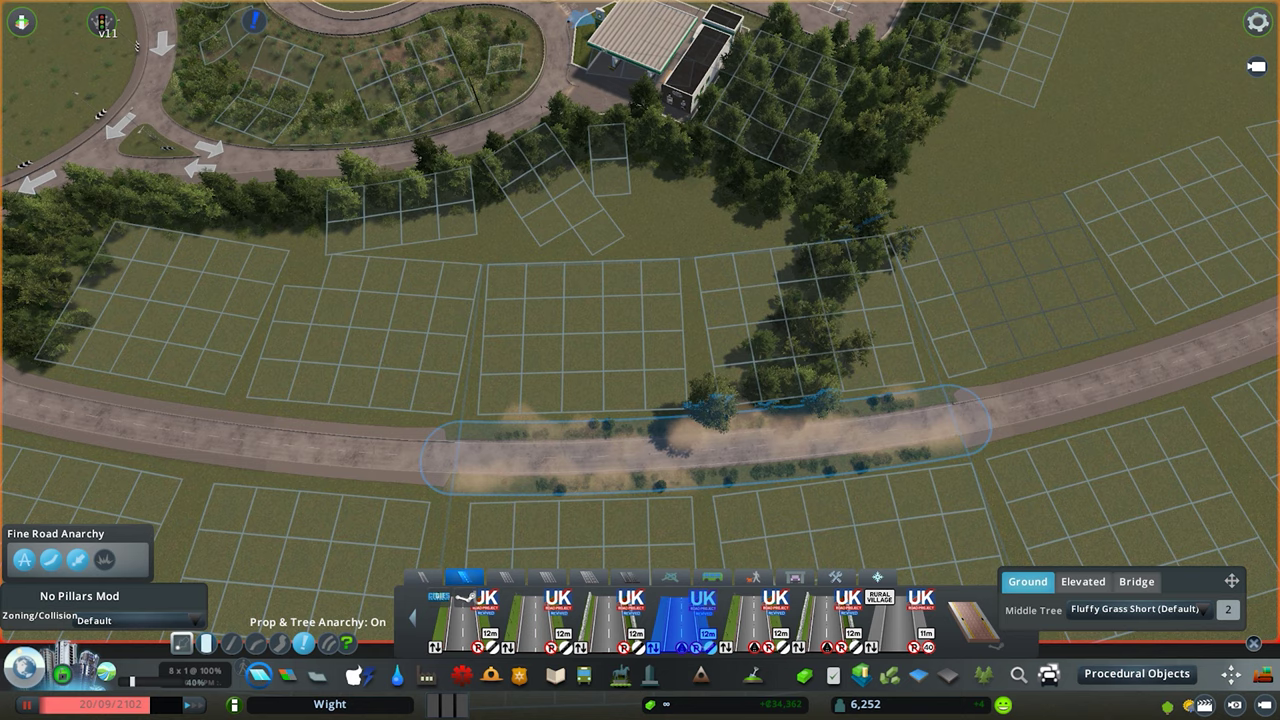
left_click(300, 440)
key("a")
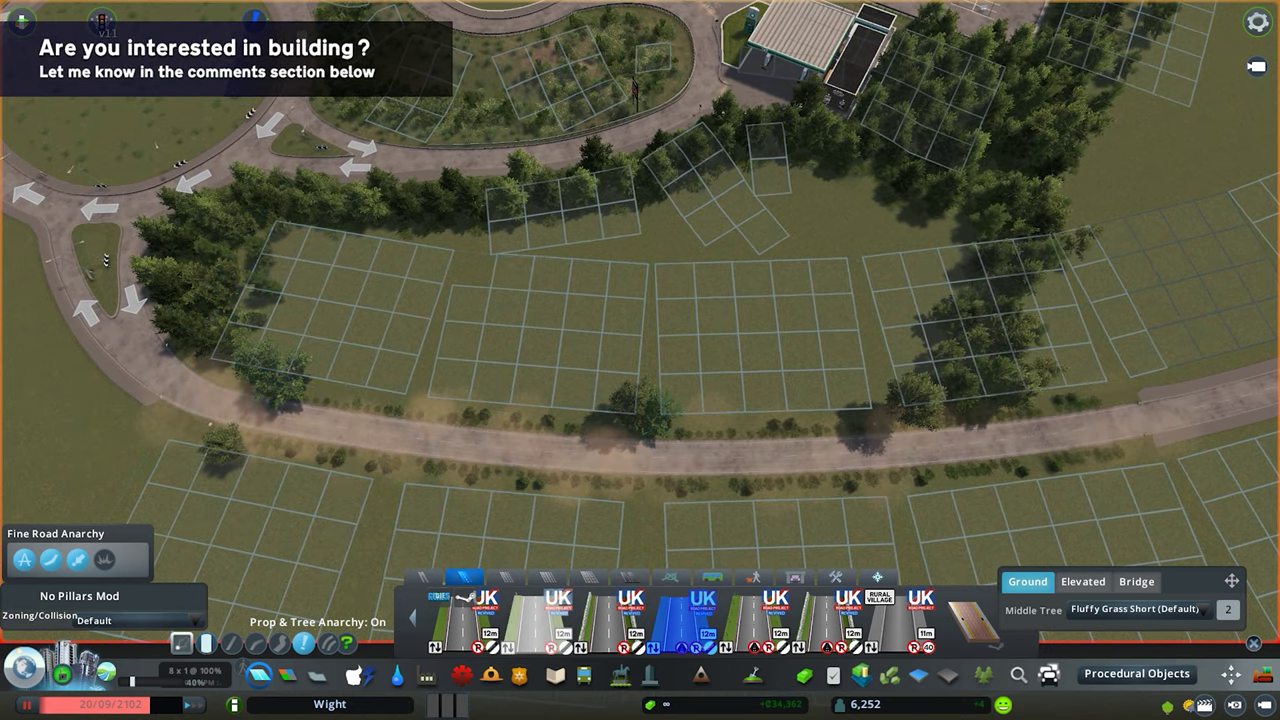
- Upgrade the curved outer road's two planted sections to the plain 12 m UK road with the national speed limit sign
left_click(540, 615)
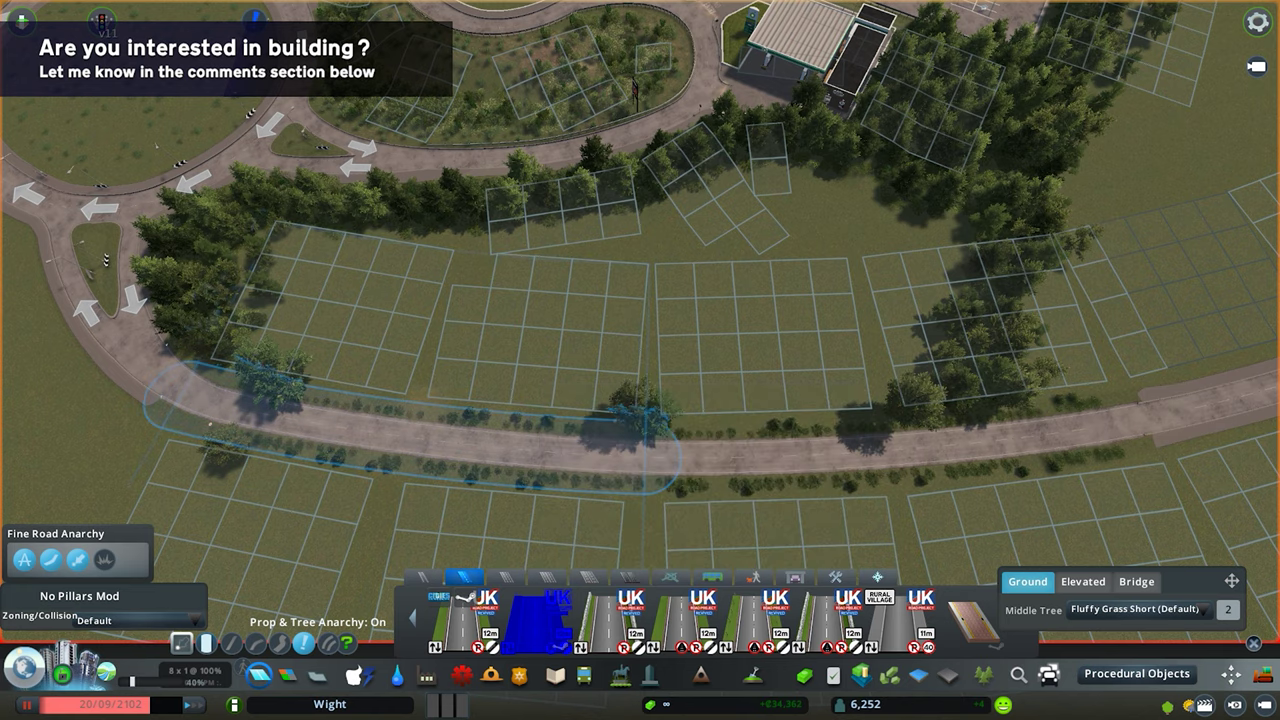
left_click(890, 440)
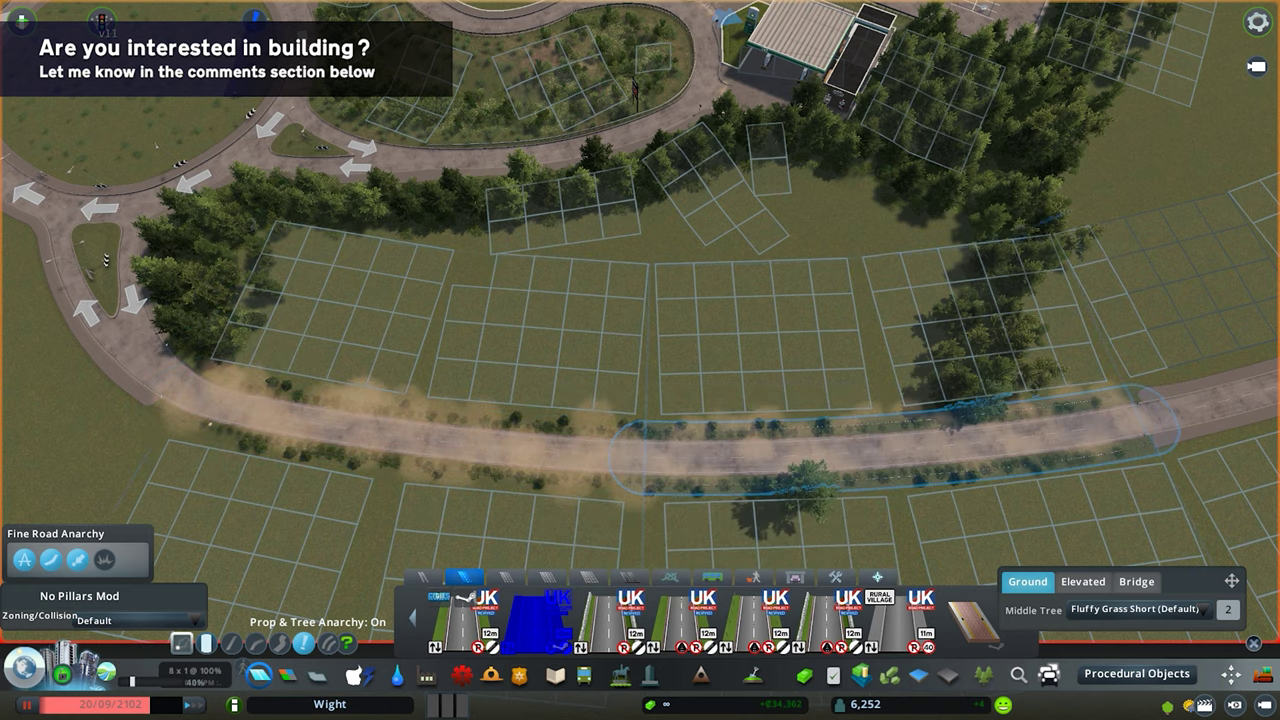
key("d")
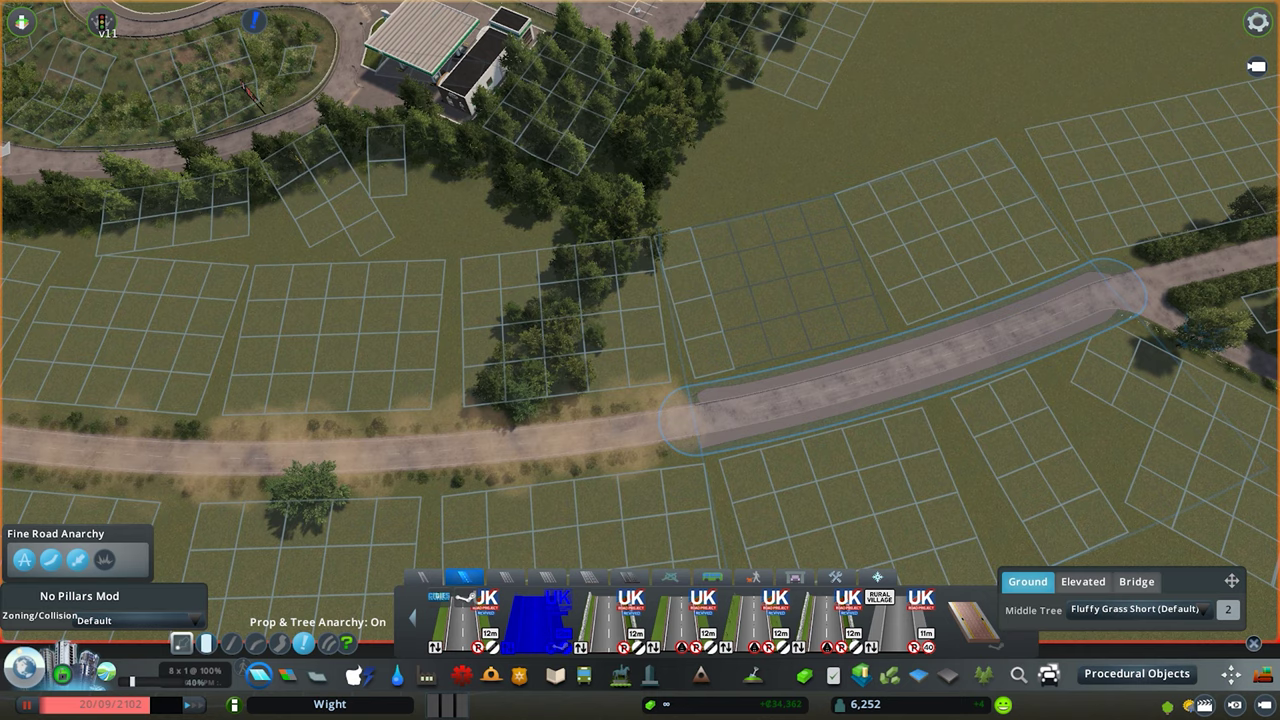
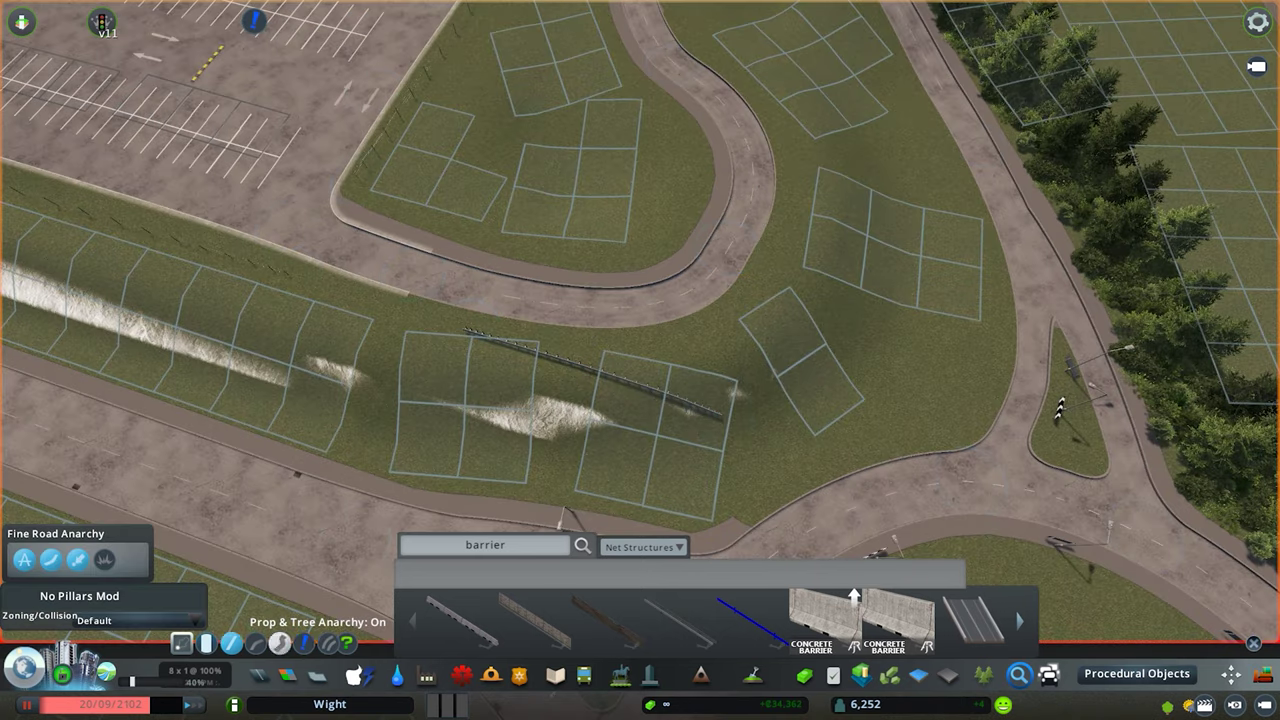
- Shorten the straight metal barrier so it ends where the car park access road begins to bend
key("b")
key("m")
scroll(590, 350, "up", 5)
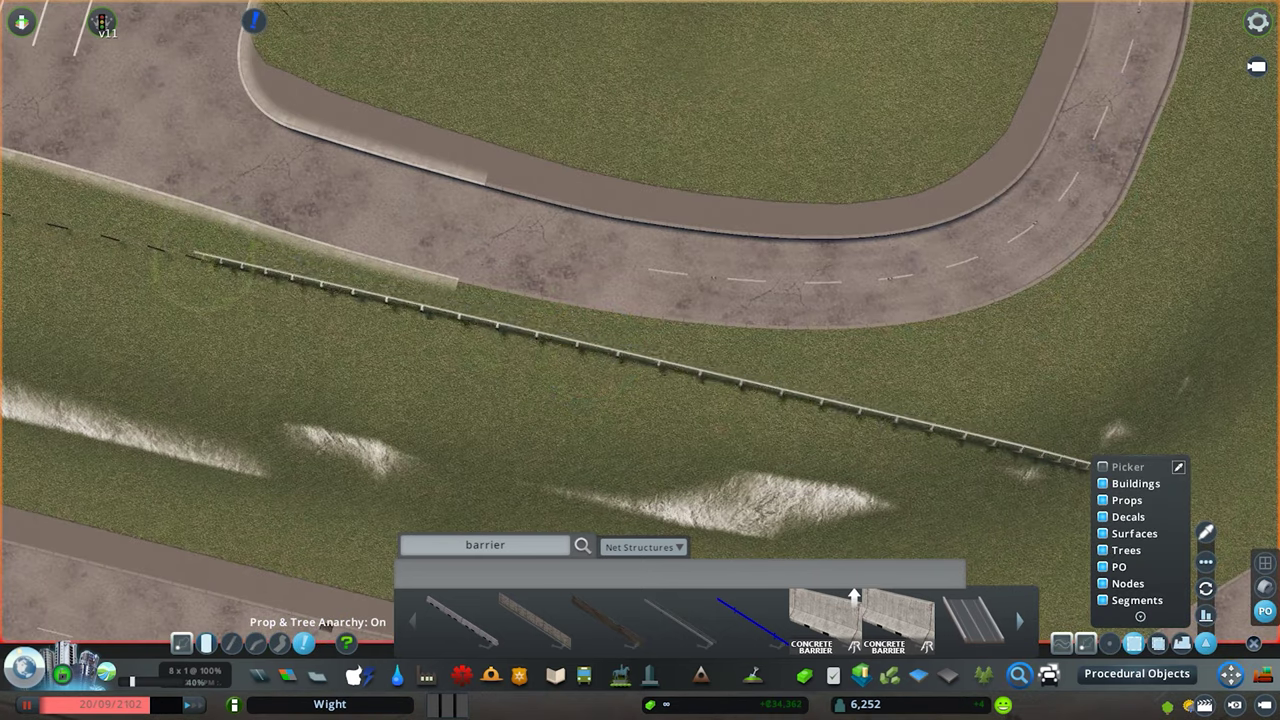
key("d")
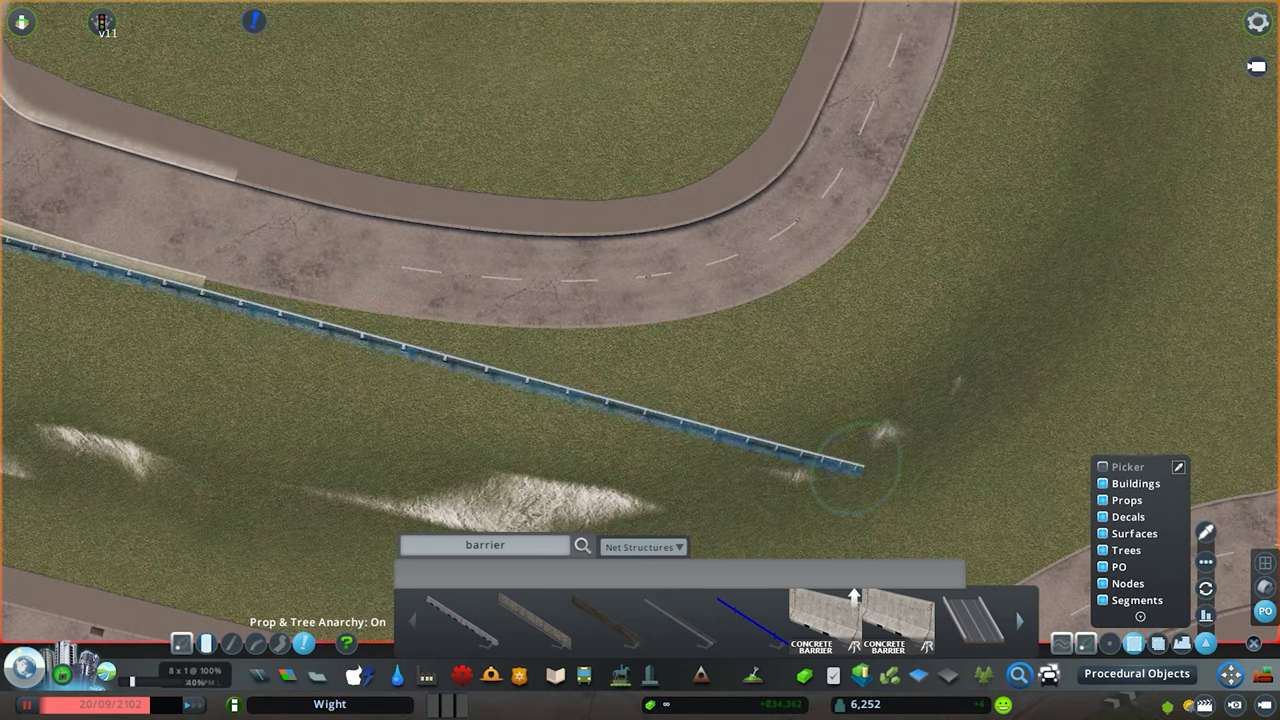
left_click_drag(310, 325, 246, 304)
- Draw a curved metal barrier around the outside of the bend from the straight barrier's end and flip its posts away from the road
key("m")
left_click(256, 643)
left_click(246, 305)
left_click(614, 403)
left_click(986, 194)
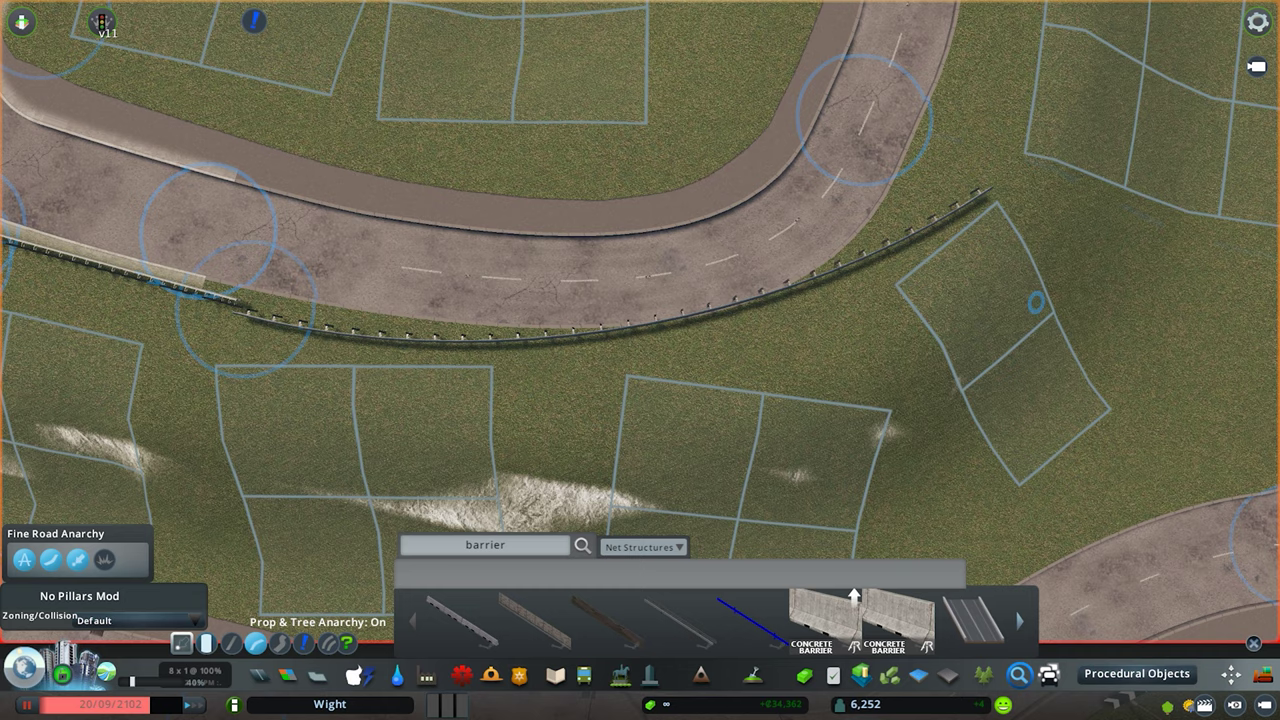
key("a")
left_click(304, 643)
- Exclude roads from the Move It selection and shift the curved barrier onto the bend's outer edge
key("m")
key("e")
key("d")
key("w")
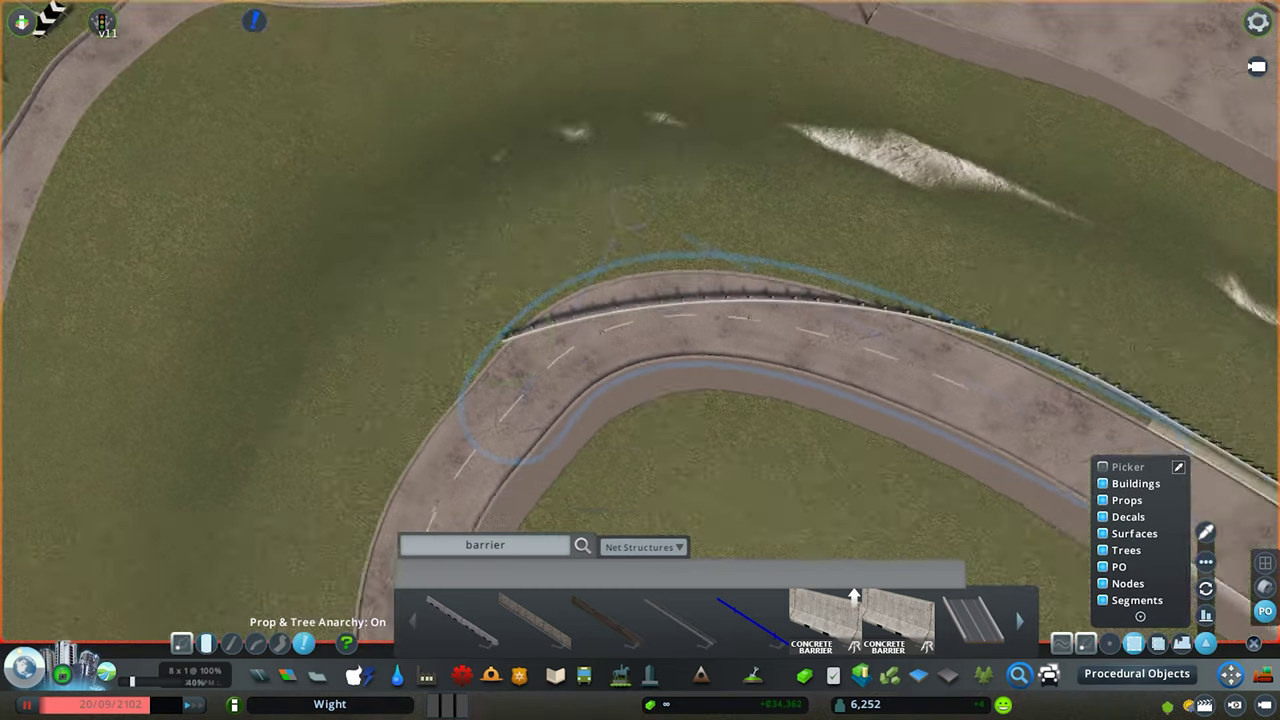
left_click(1140, 616)
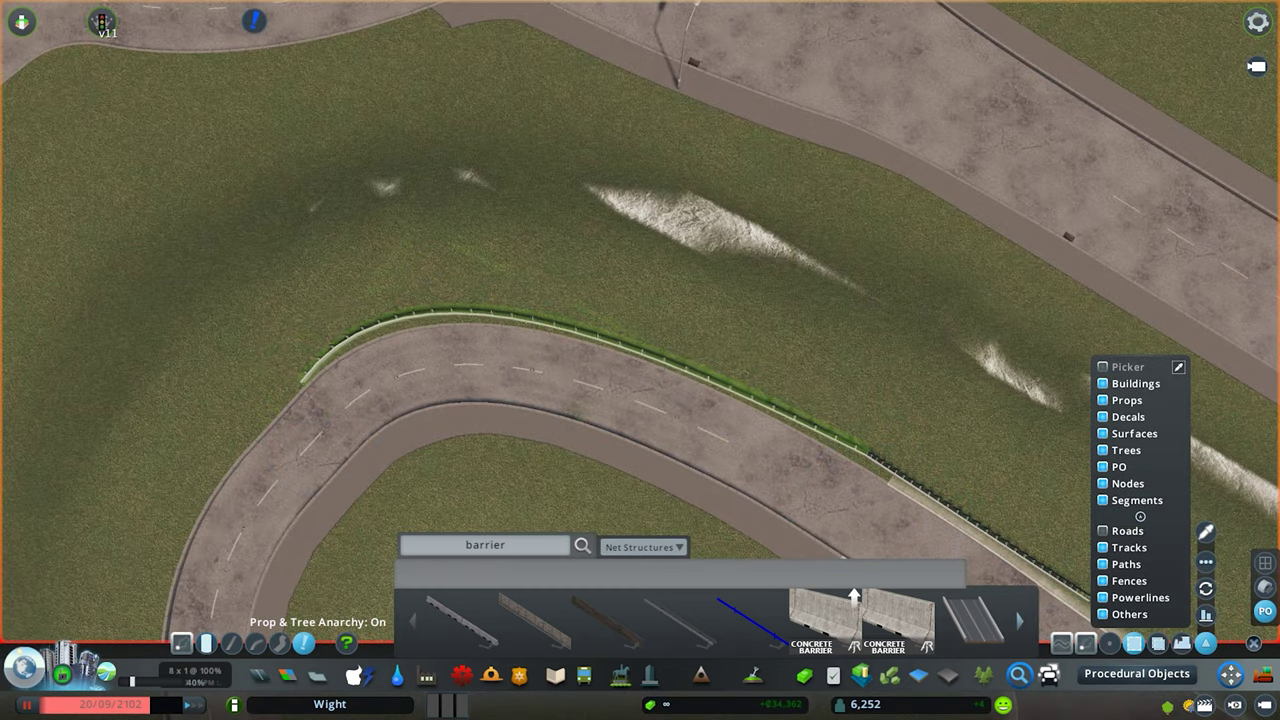
key("e")
left_click(494, 297)
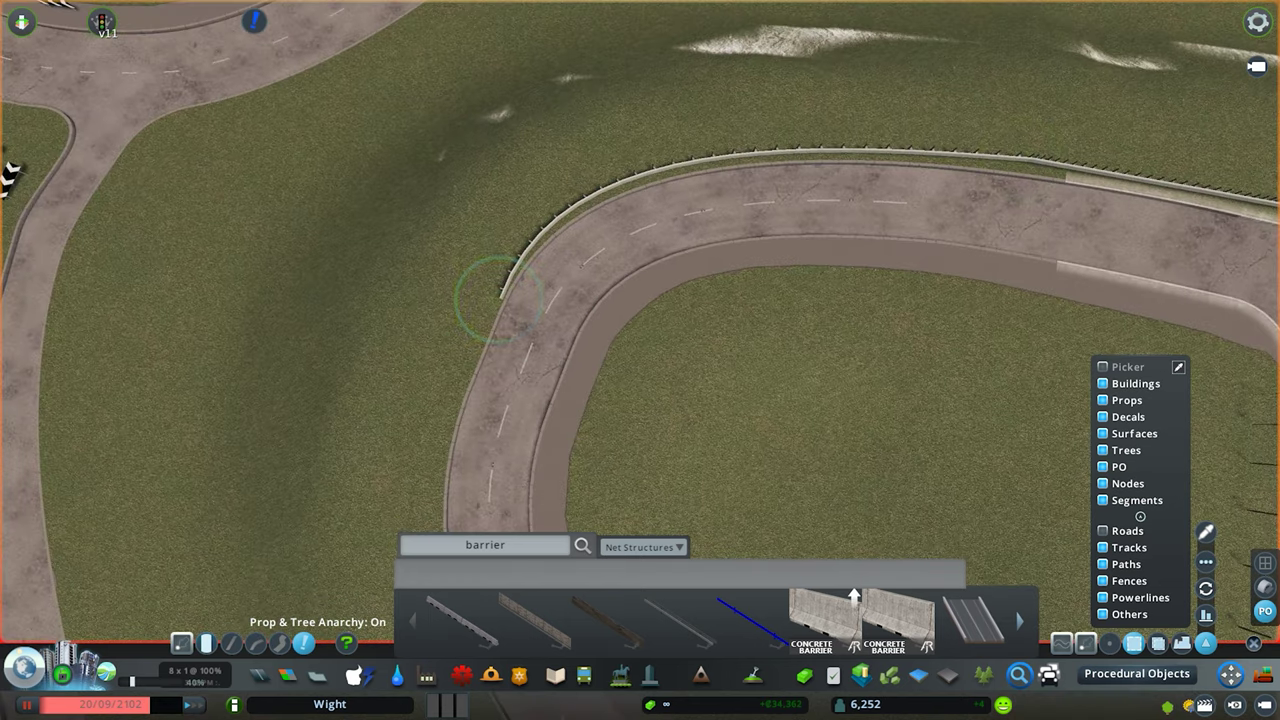
- Fine-tune the curved barrier's end and its joint with the straight barrier so the line follows the road edge
left_click_drag(494, 297, 490, 296)
key("e")
key("e")
scroll(640, 320, "up", 2)
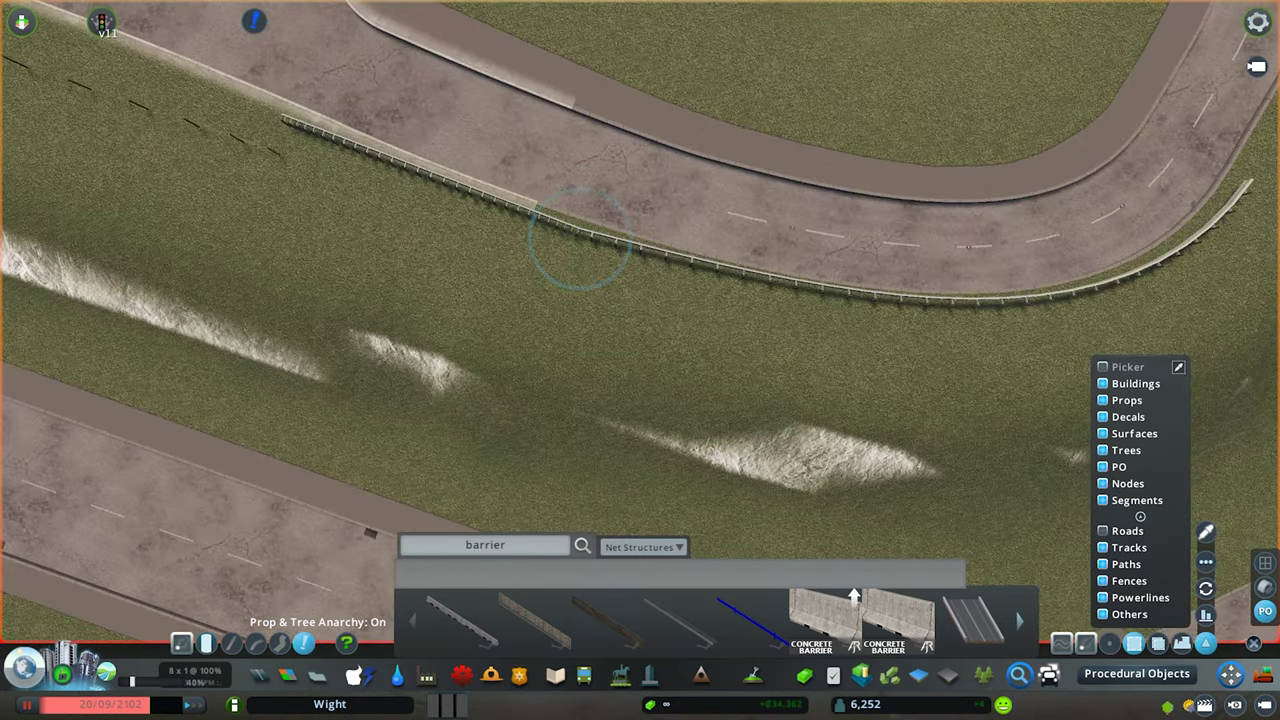
left_click(680, 266)
key("q")
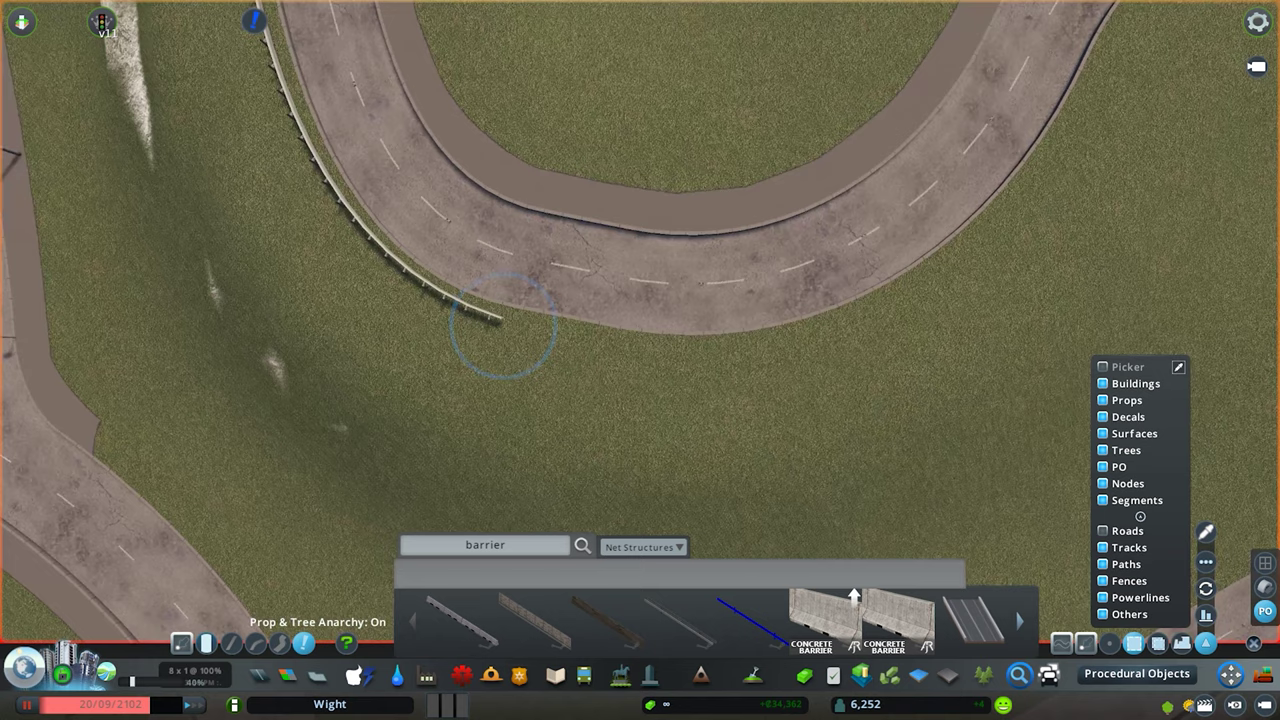
- Draw the next curved barrier section around the outside of the access road's following bend
key("m")
left_click(232, 643)
left_click(256, 643)
left_click(925, 458)
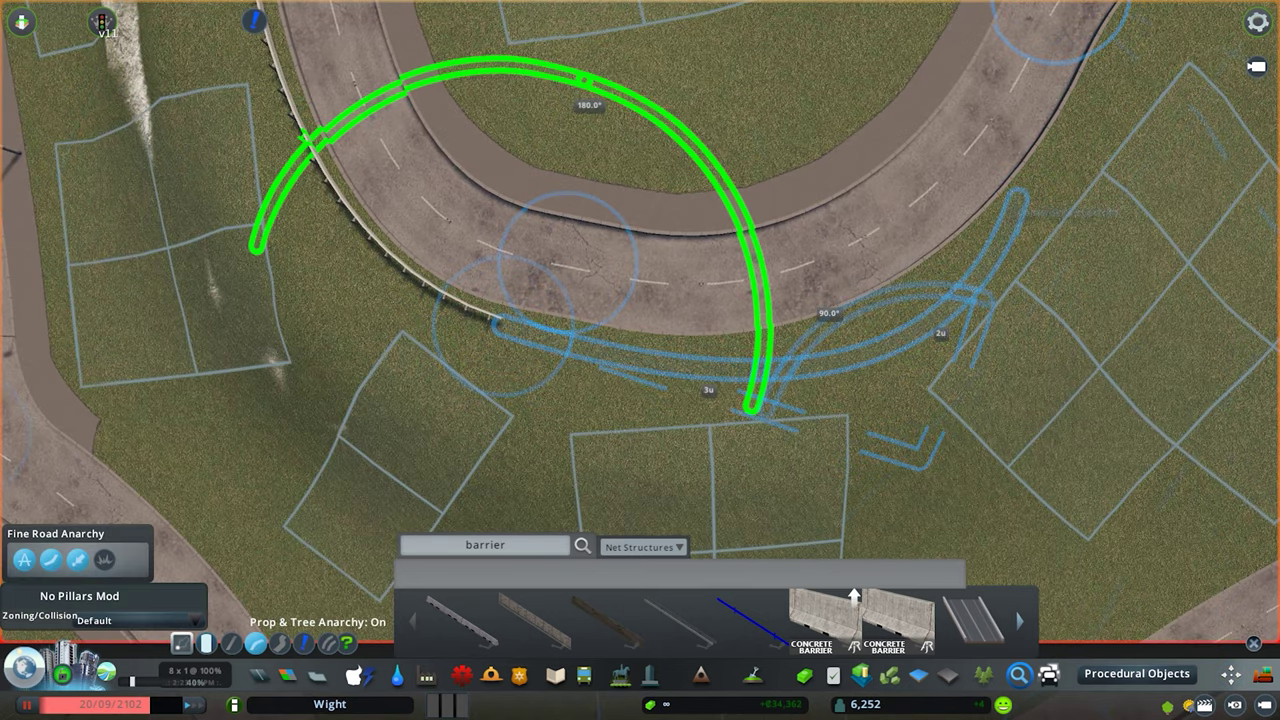
left_click(1195, 104)
- Extend the barrier with two more curved sections across the grass towards the petrol station junction, hooking back at the end
key("d")
key("w")
left_click(852, 165)
left_click(1067, 108)
left_click(1170, 85)
left_click(1102, 236)
right_click(1130, 300)
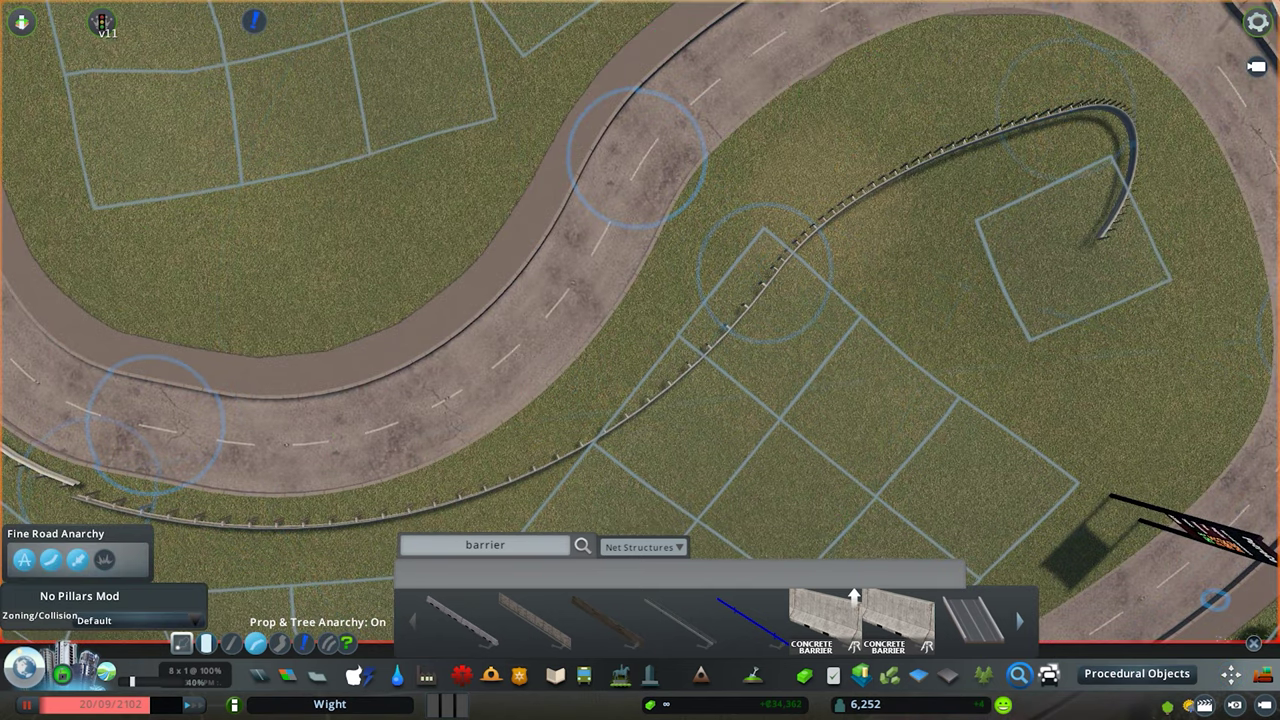
- Flip the newly drawn barrier sections so their posts face away from the access road
key("a")
key("s")
key("m")
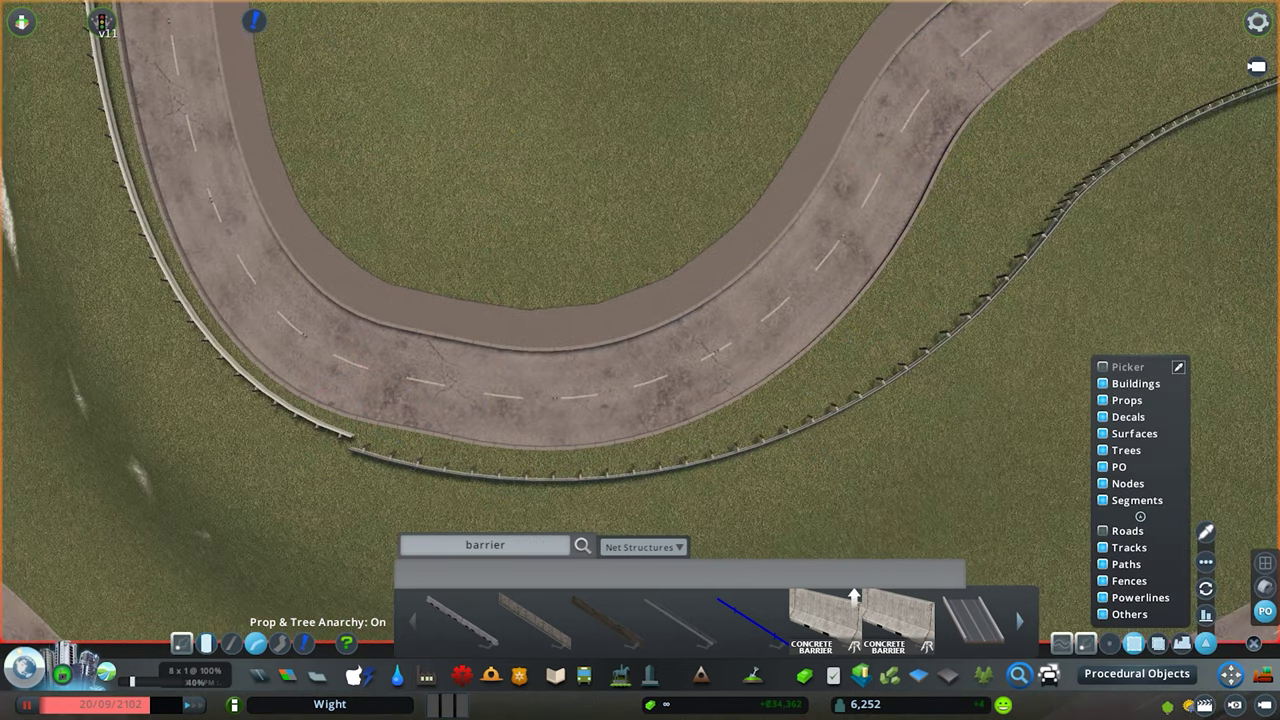
key("m")
left_click(304, 643)
right_click(480, 464)
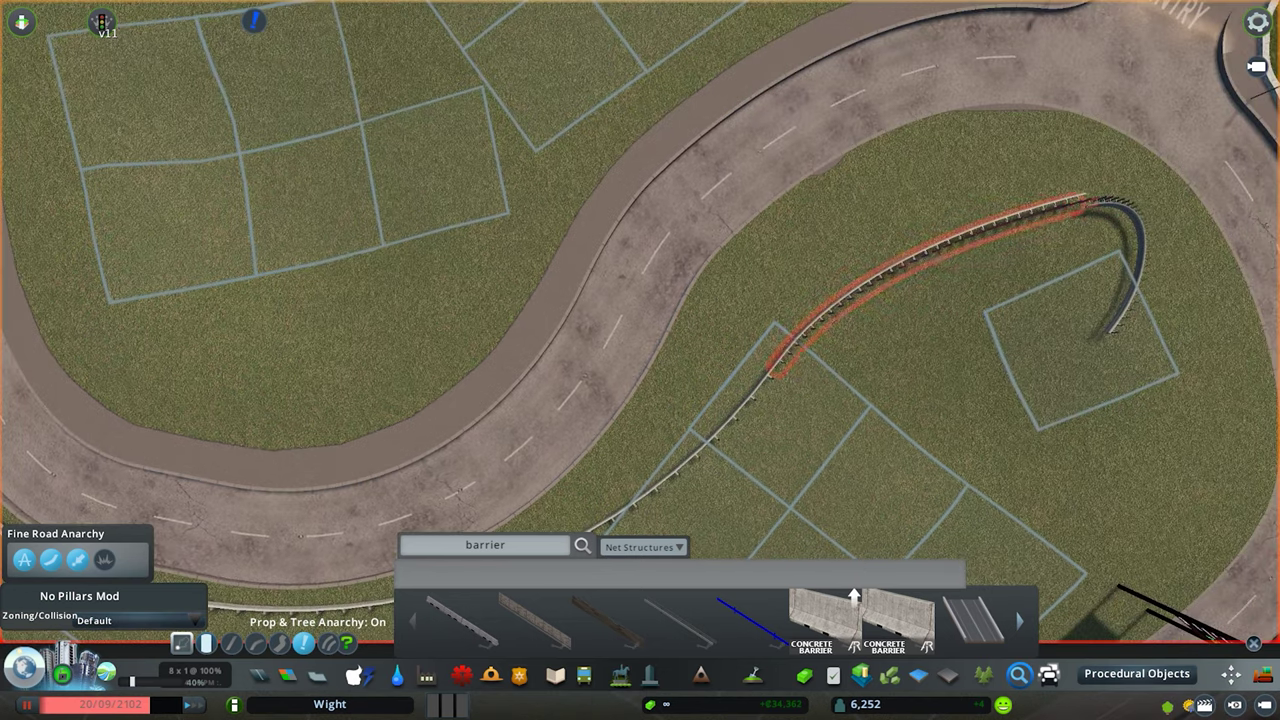
- Reshape the barrier section at the wide bend to hug the road's outer edge
key("m")
left_click_drag(820, 190, 828, 142)
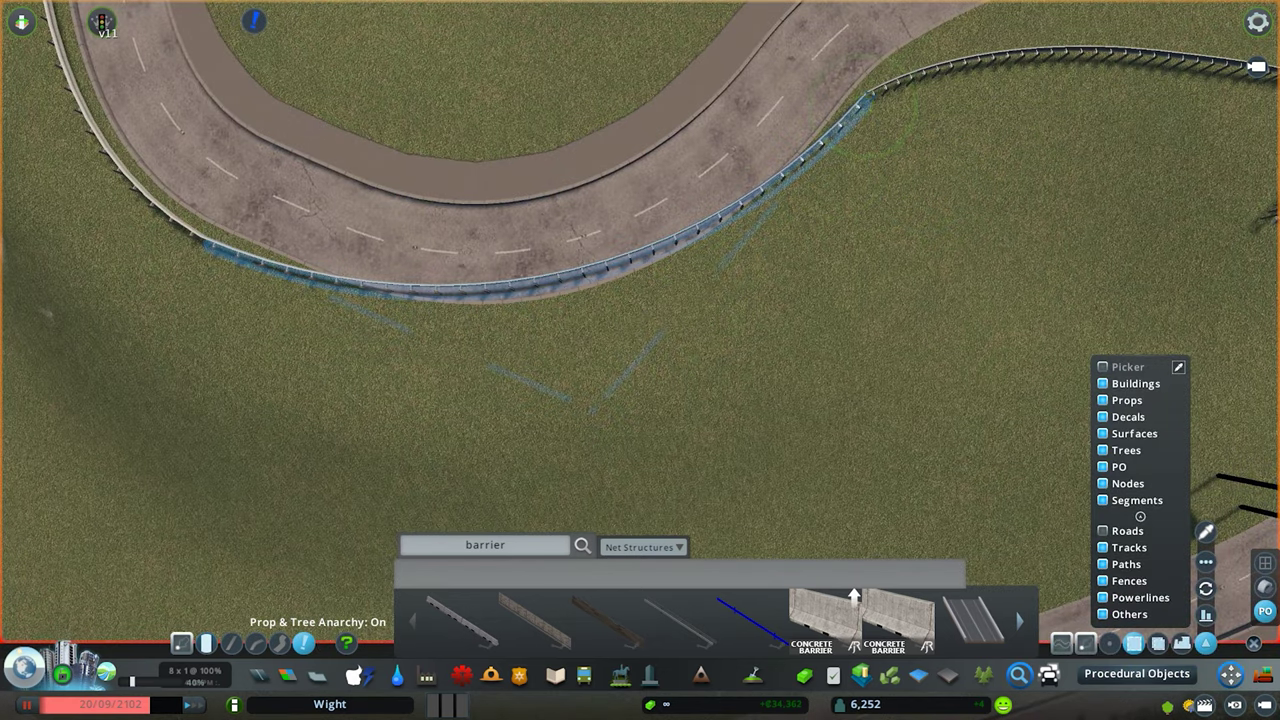
left_click_drag(480, 292, 484, 312)
- Move and bend the remaining barrier sections to follow the road edge up to the petrol station junction
scroll(640, 360, "down", 2)
key("d")
key("w")
left_click_drag(814, 266, 882, 270)
left_click_drag(710, 240, 704, 214)
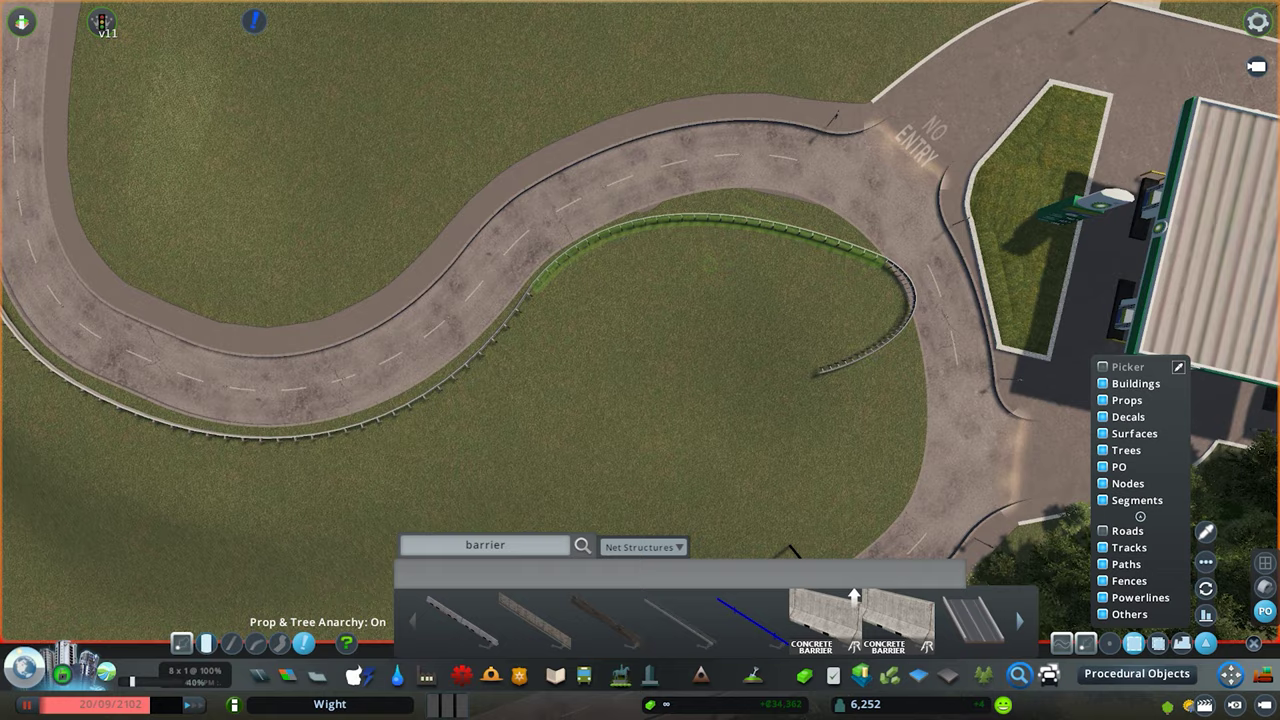
key("q")
scroll(640, 360, "up", 3)
left_click_drag(660, 270, 698, 256)
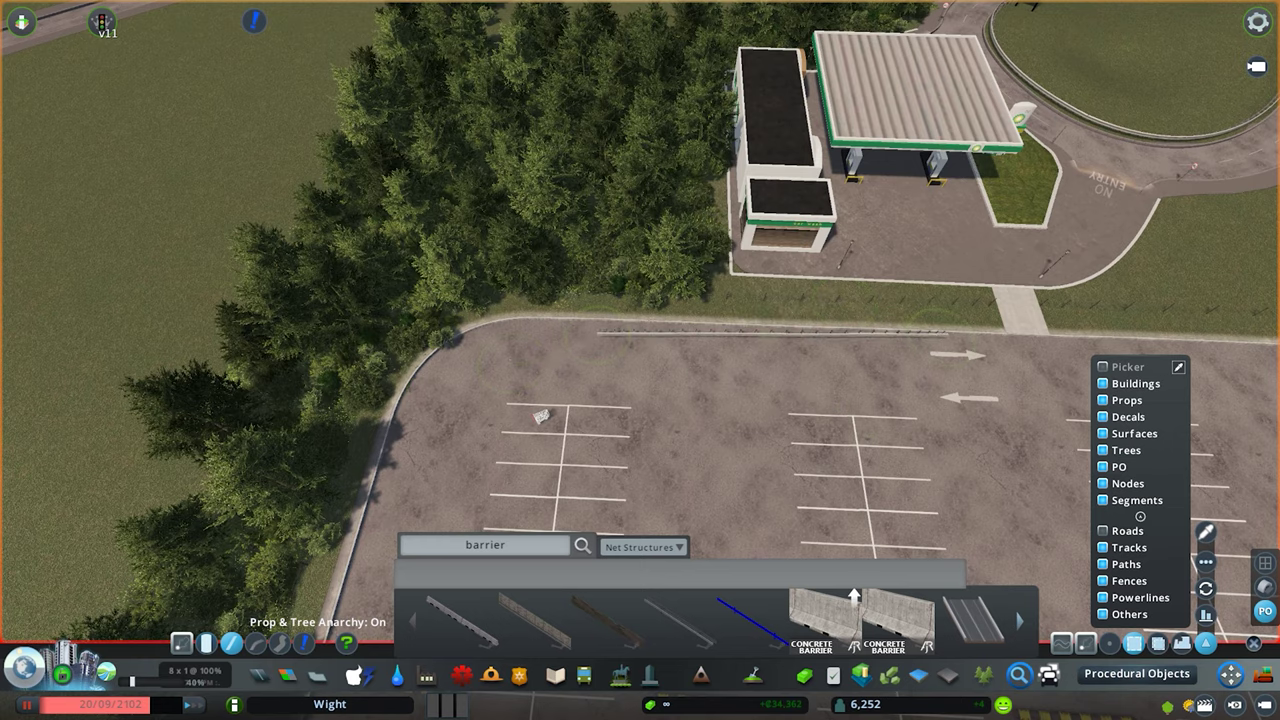
- Line up straight barrier sections along the car park edge on both sides of the petrol station footpath
key("d")
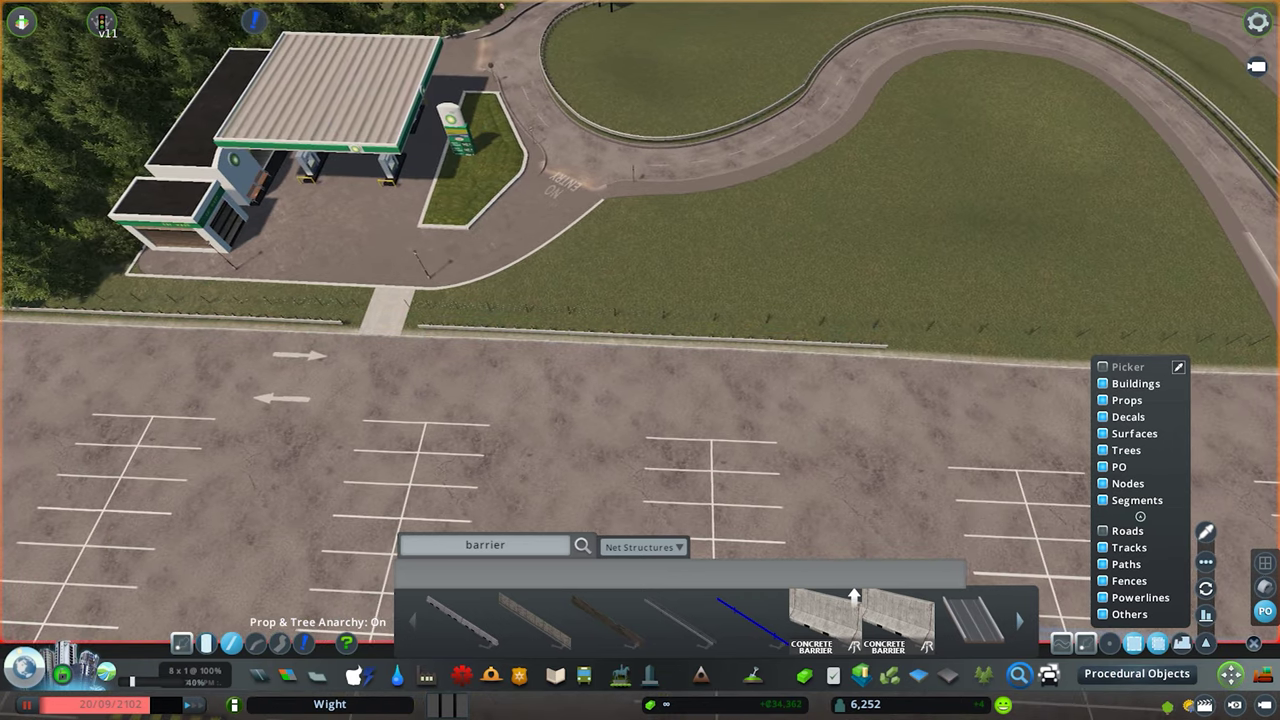
scroll(665, 452, "up", 2)
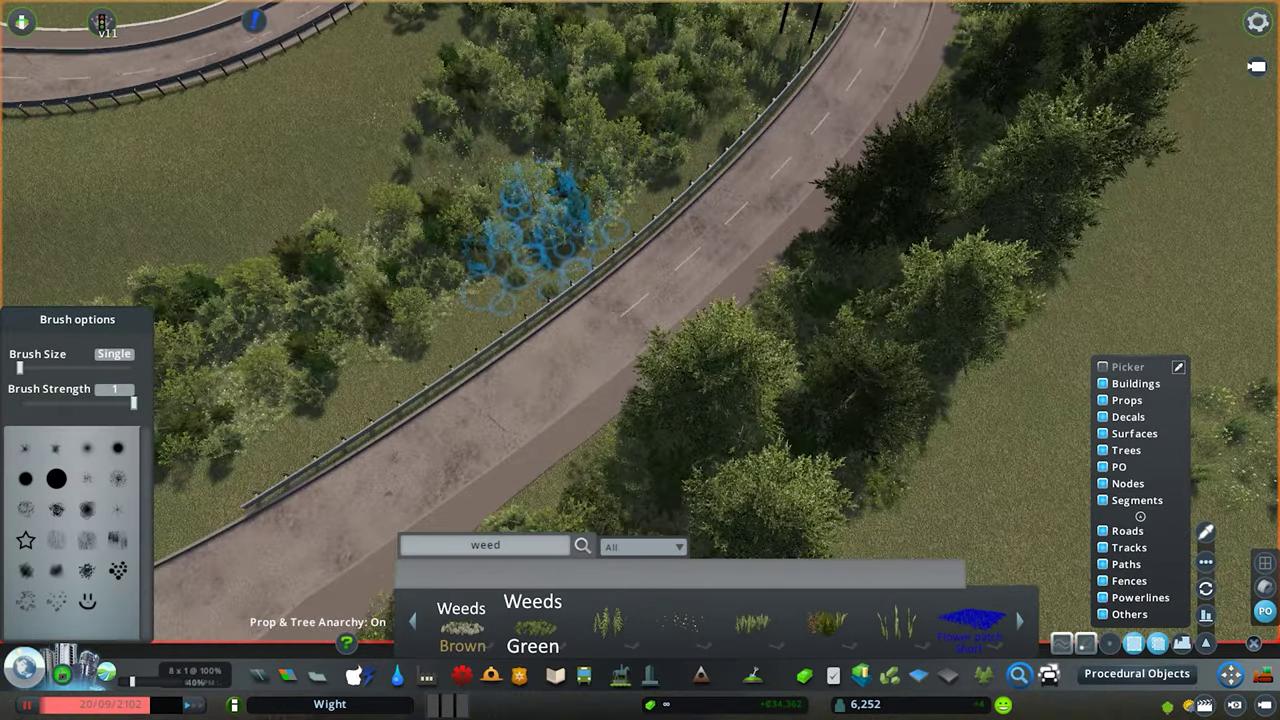
- Copy bush clusters along the foot of the embankment beside the main road approaching the roundabout
key("a")
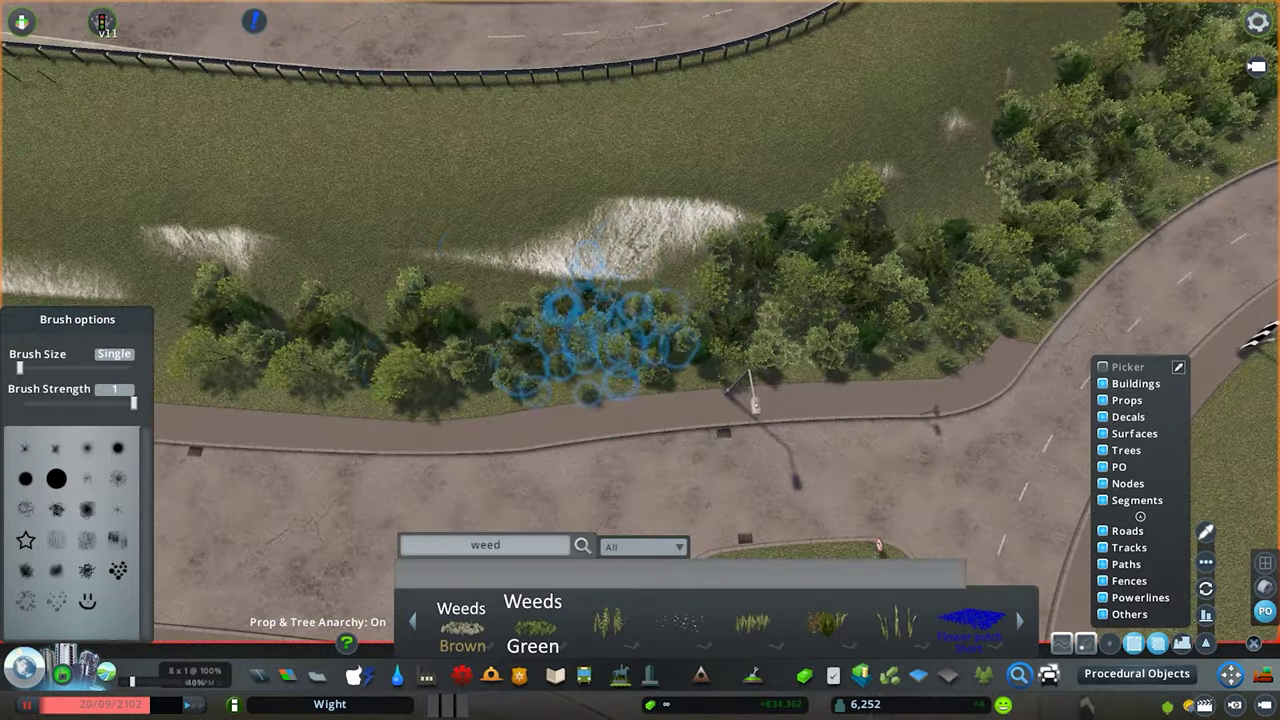
key("a")
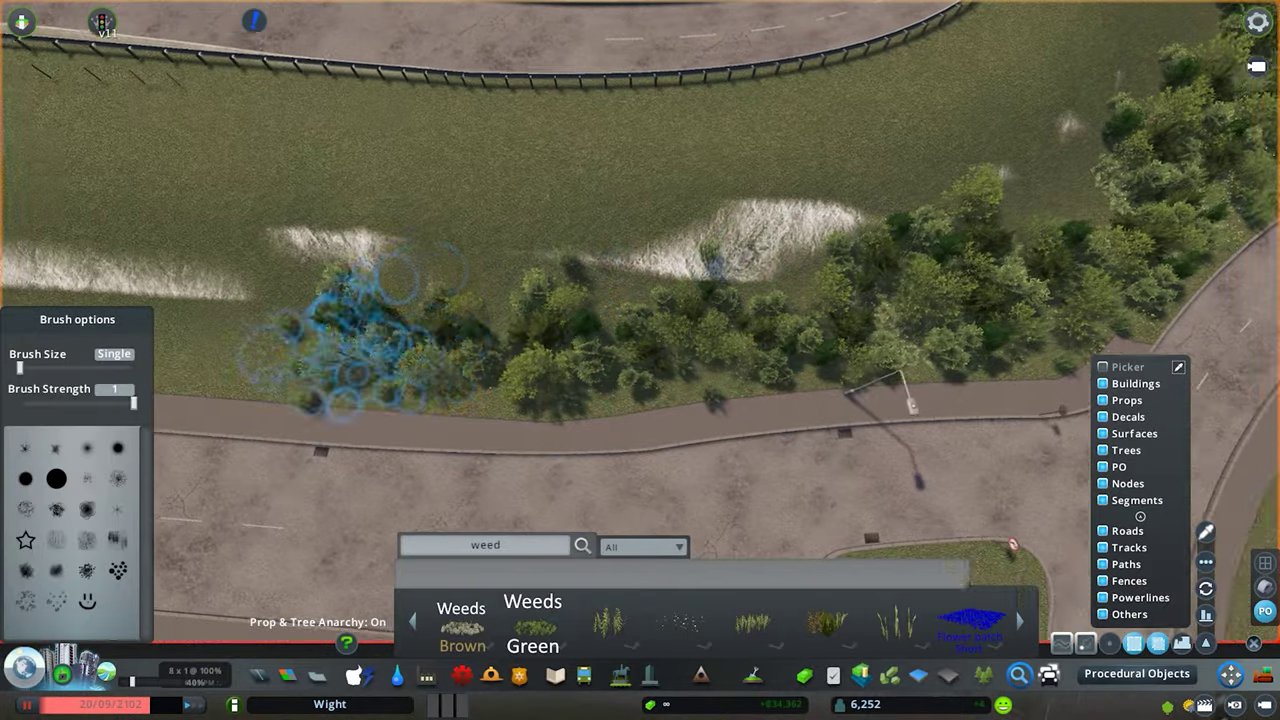
key("e")
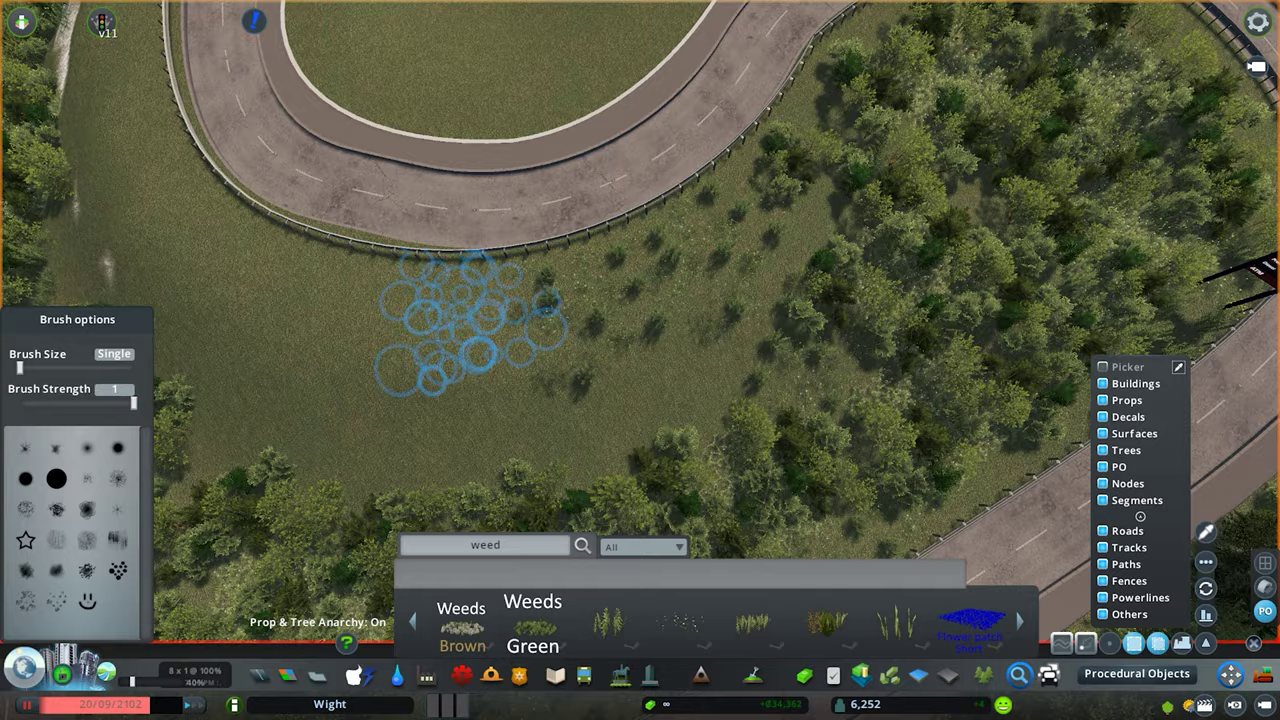
- Copy weed and flower clusters along the grass slope outside the curved barrier
scroll(475, 322, "up", 3)
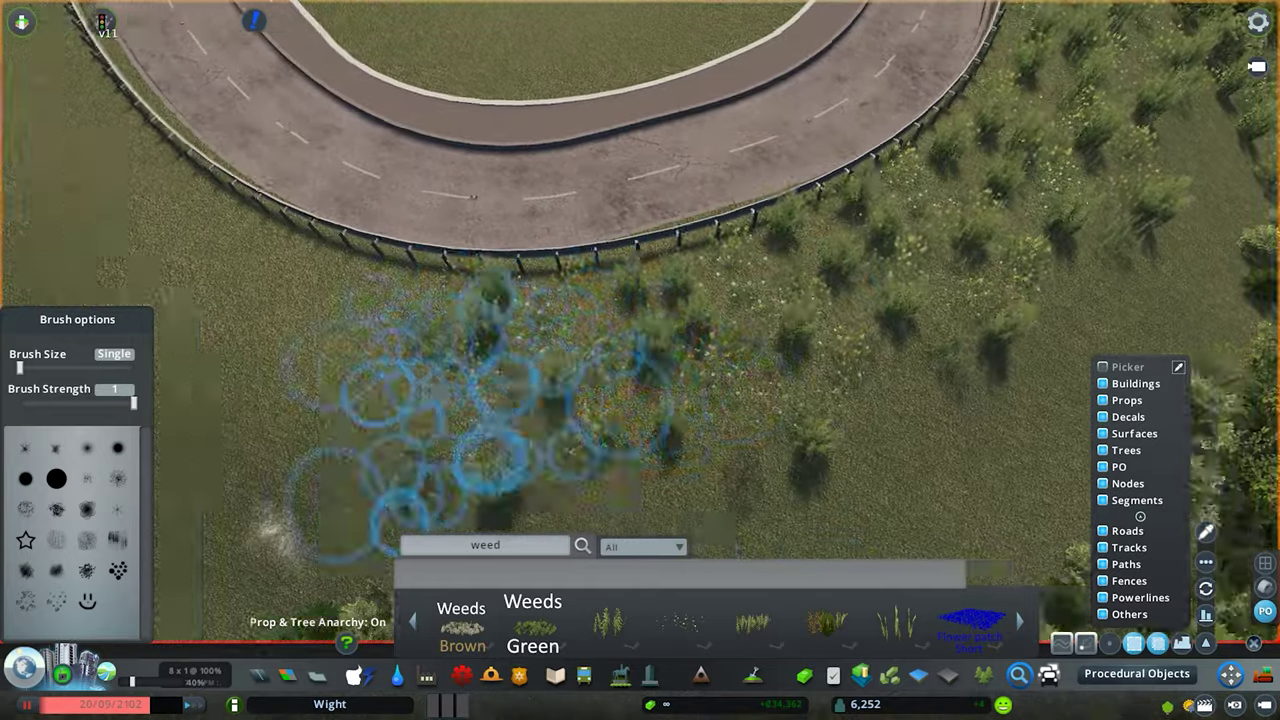
key("w")
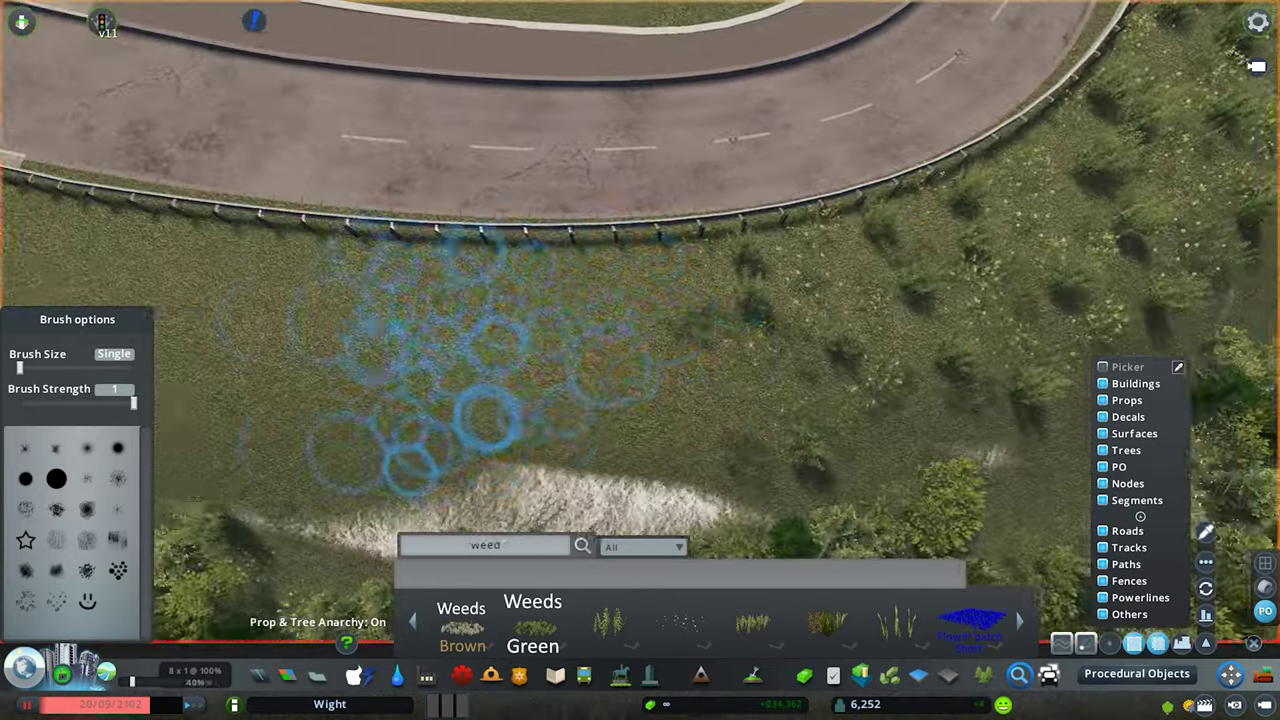
scroll(360, 380, "down", 3)
key("a")
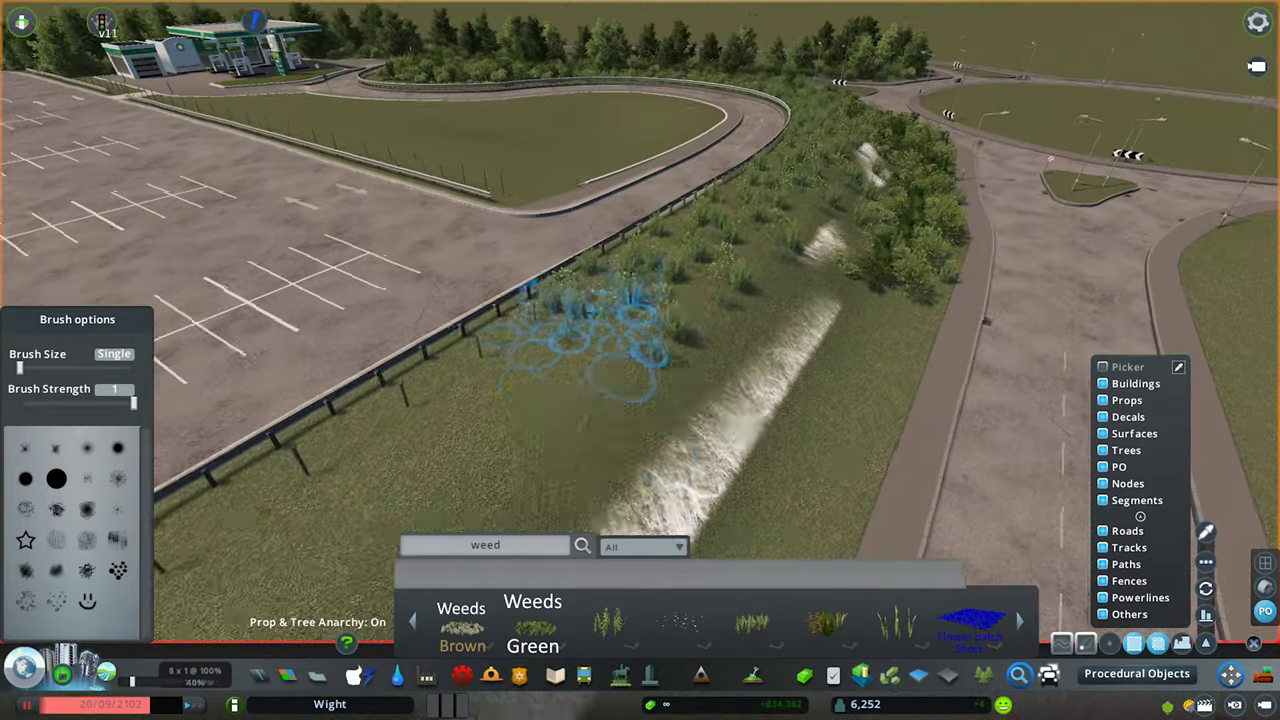
- Continue the weed clusters along the embankment between the car park barrier and the exposed rock strip
key("q")
scroll(650, 345, "up", 3)
left_click_drag(650, 345, 535, 415)
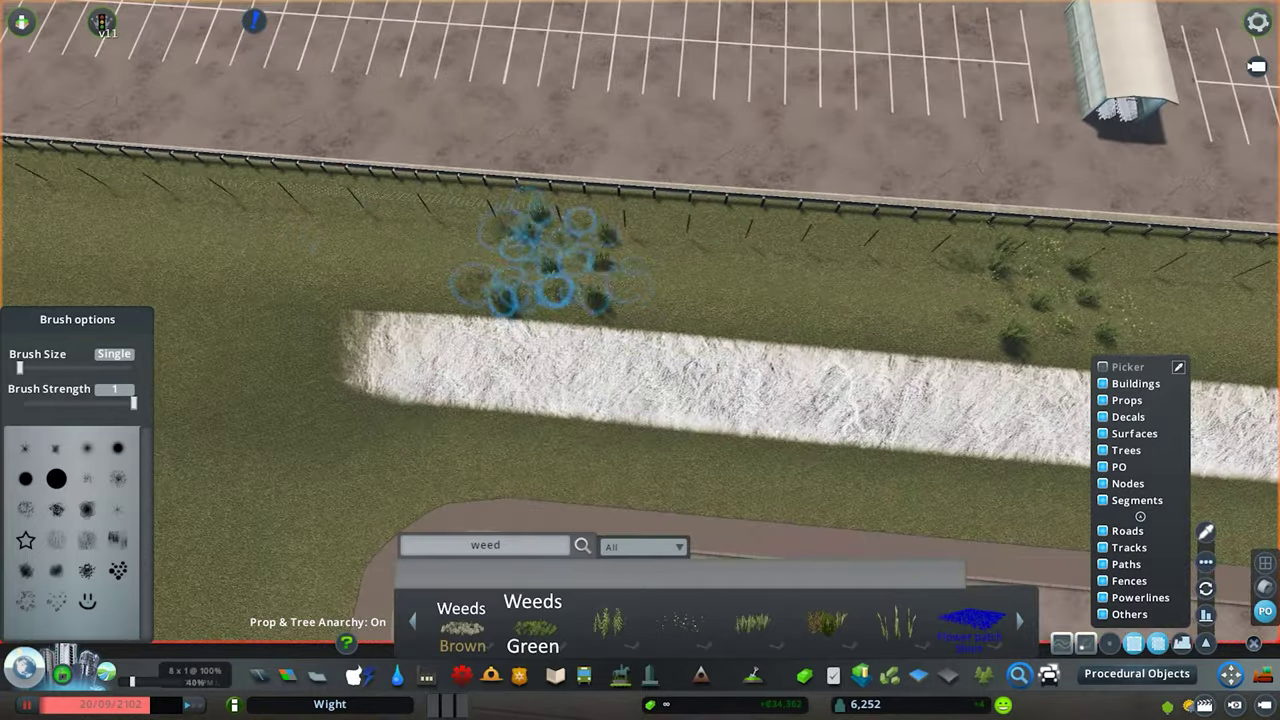
left_click(465, 258)
key("a")
scroll(490, 245, "down", 1)
left_click(487, 240)
left_click(390, 237)
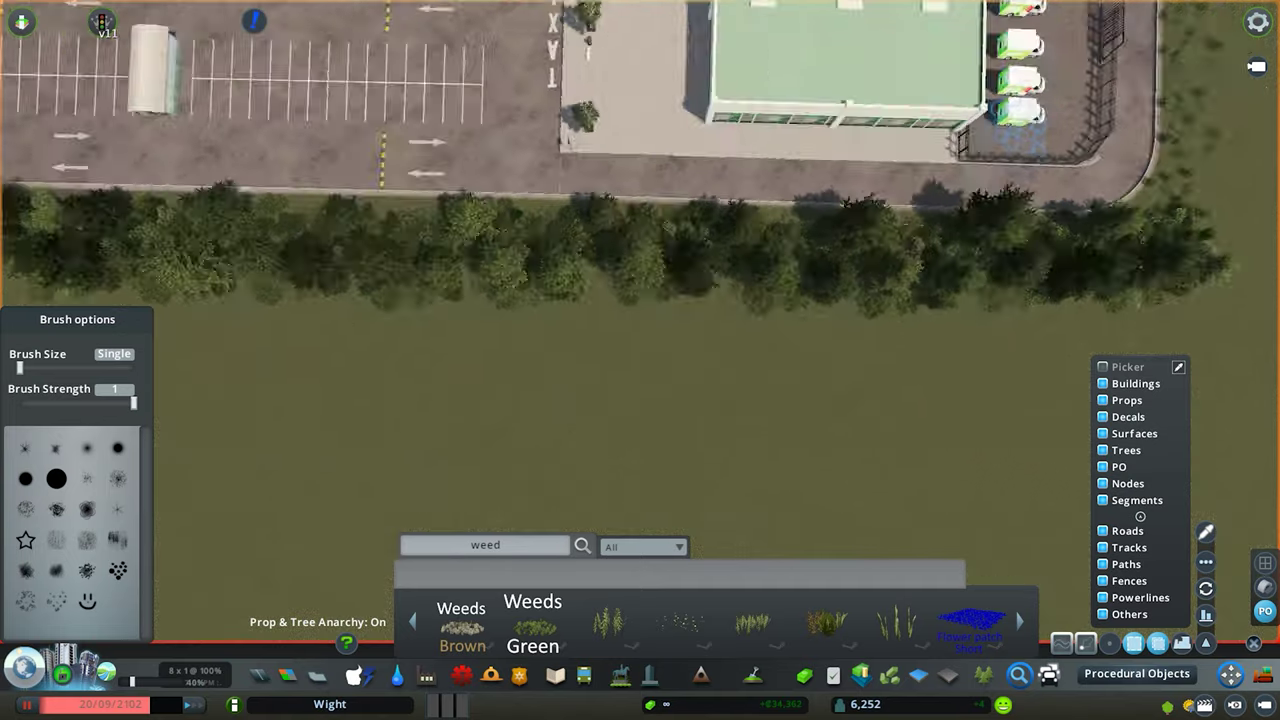
- Add weed clusters along the car park's tree-lined edge and the grass strip beside the petrol station
left_click_drag(640, 360, 850, 335)
scroll(850, 335, "up", 3)
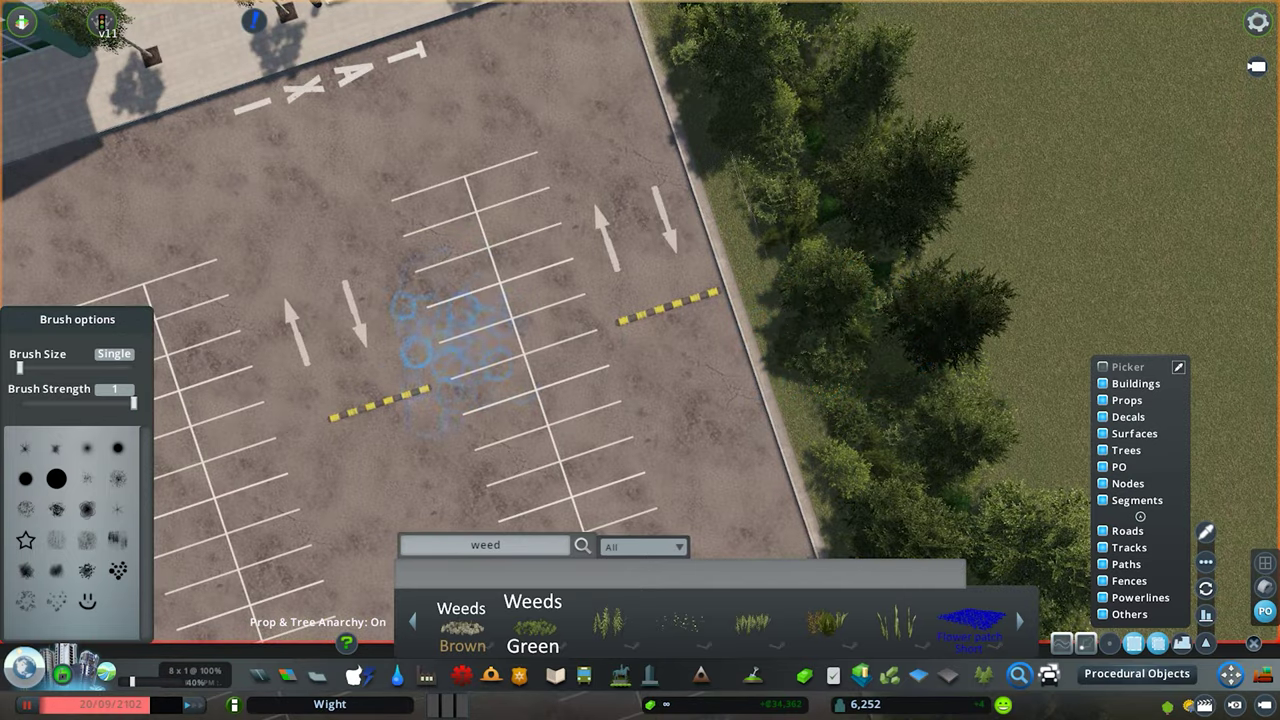
key("s")
key("d")
mouse_move(651, 186)
left_mouse_down()
mouse_move(620, 330)
mouse_move(634, 371)
mouse_move(650, 355)
left_mouse_up()
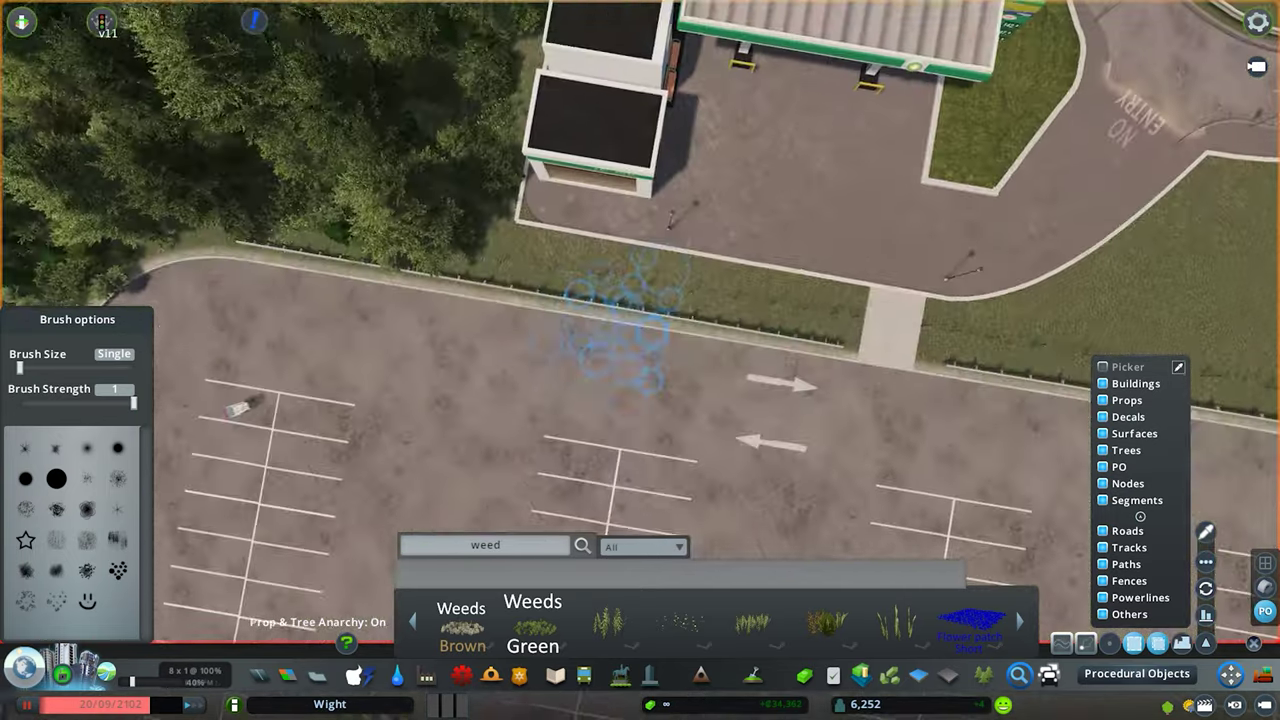
left_click(445, 250)
- Place weed and flower clusters in the grass island inside the bend, beginning along the car park barrier
key("d")
scroll(600, 390, "up", 4)
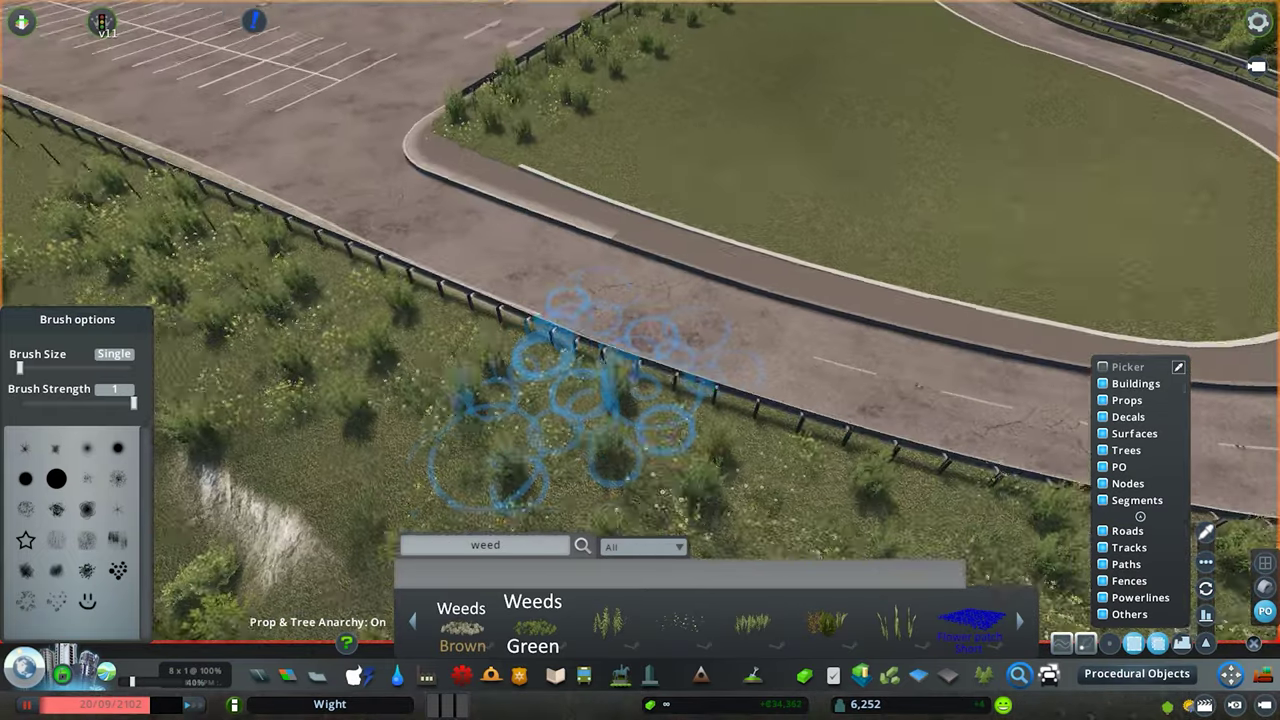
key("d")
key("w")
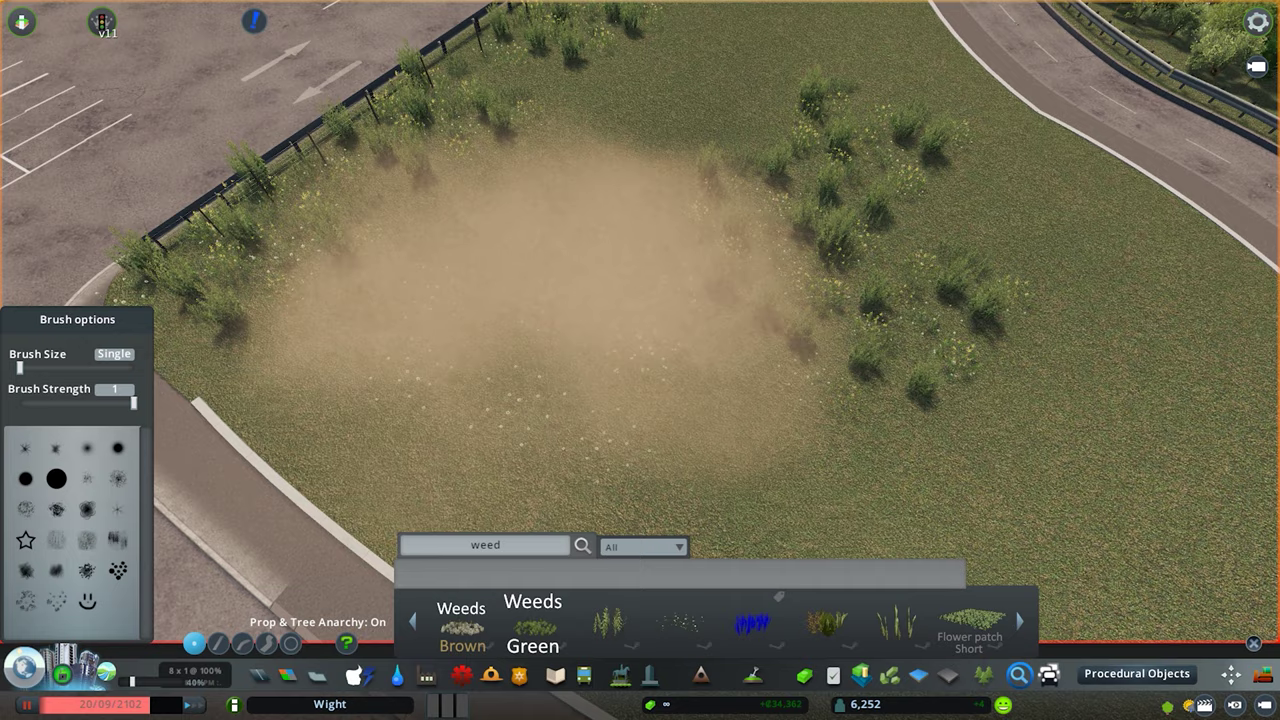
- Plant individual weeds among the flower patches in the grass island and pick the Weeds 4 plant
key("s")
left_click(628, 230)
scroll(534, 622, "up", 2)
scroll(534, 622, "up", 3)
left_click(712, 330)
scroll(534, 622, "up", 1)
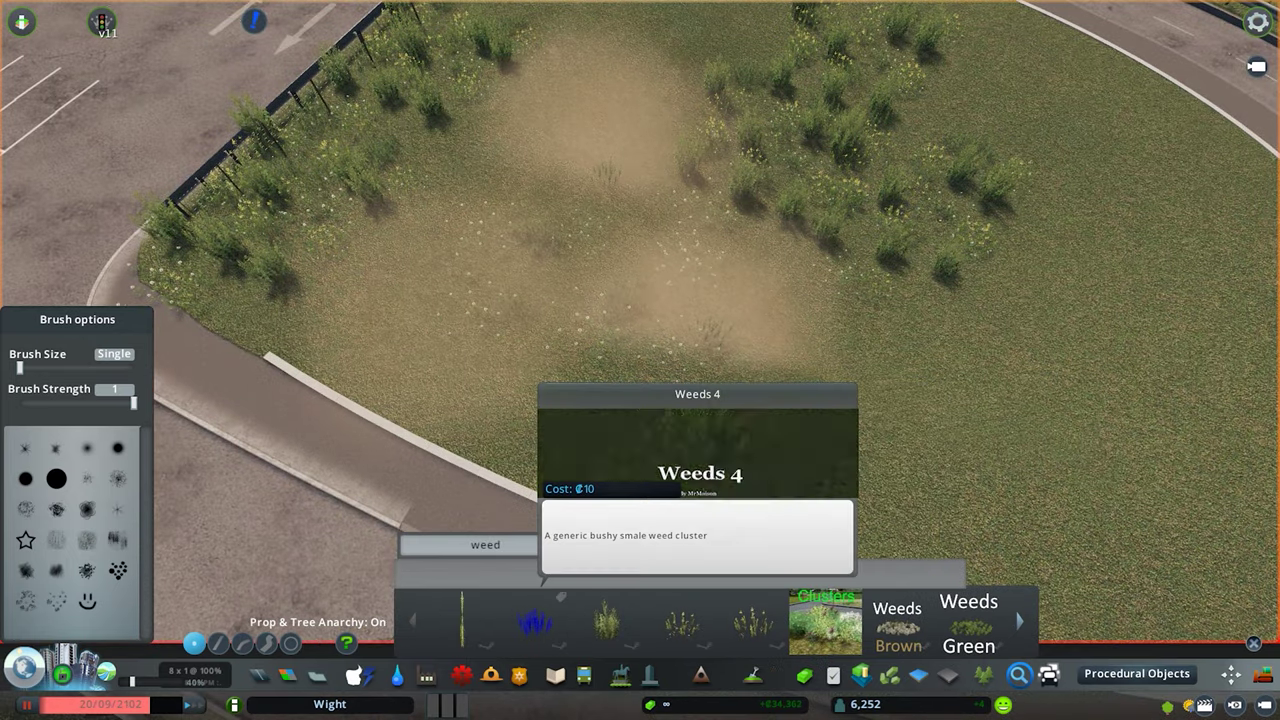
- Select the new patch of flowers and weeds and copy it across the rest of the grass island
key("m")
left_click_drag(465, 190, 665, 320)
key("ctrl+c")
key("s")
key("d")
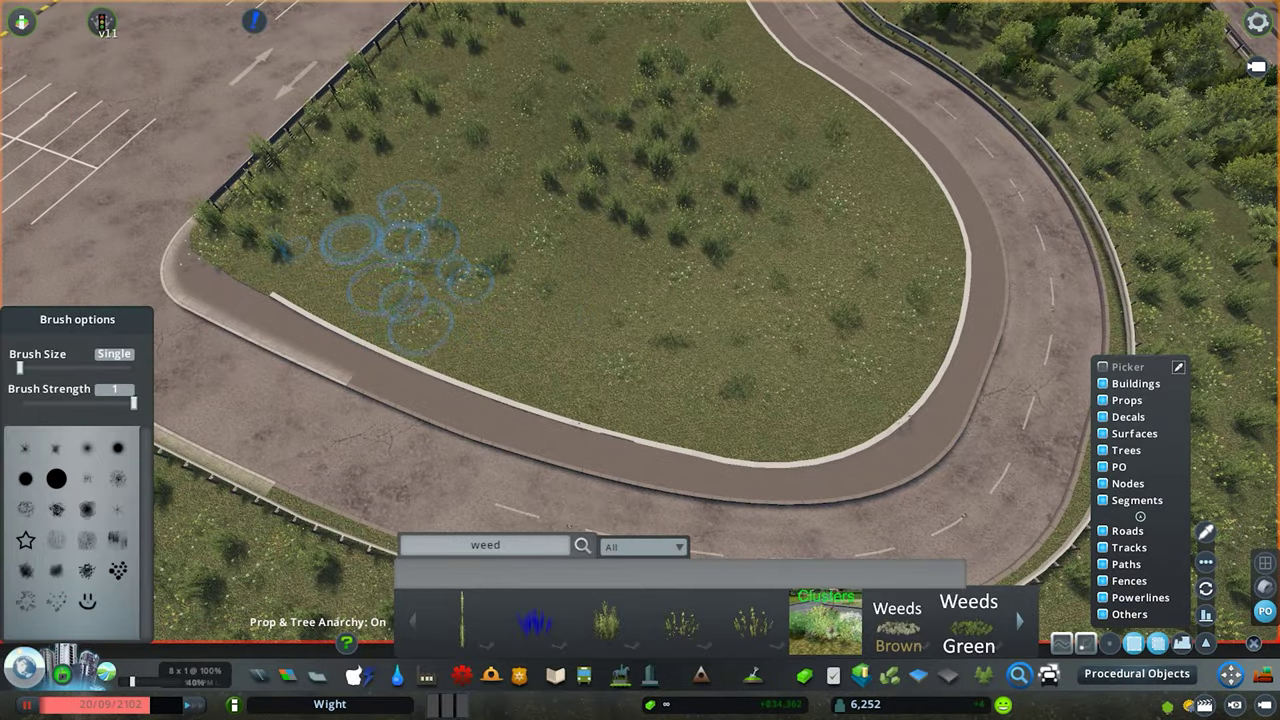
- Copy the flower and weed patch along the car park embankment and the strip behind the supermarket, continuing to the wooded loop by the petrol station
key("s")
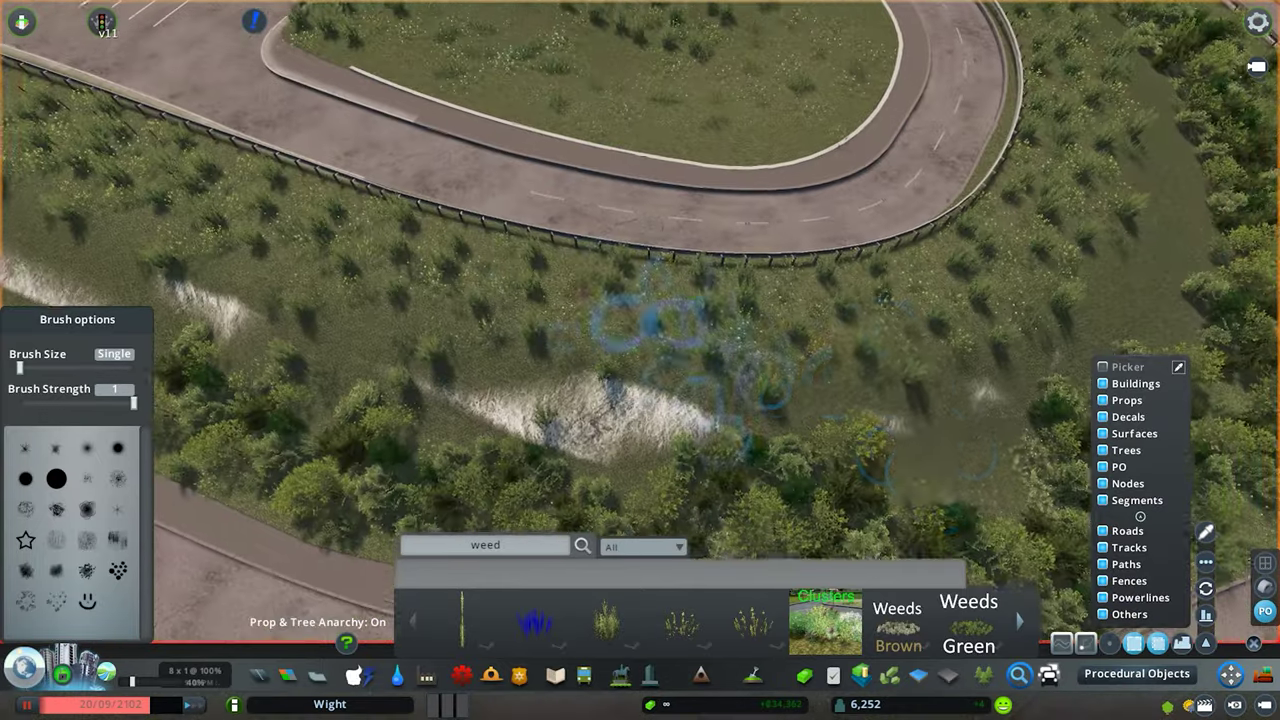
key("d")
key("a")
key("s")
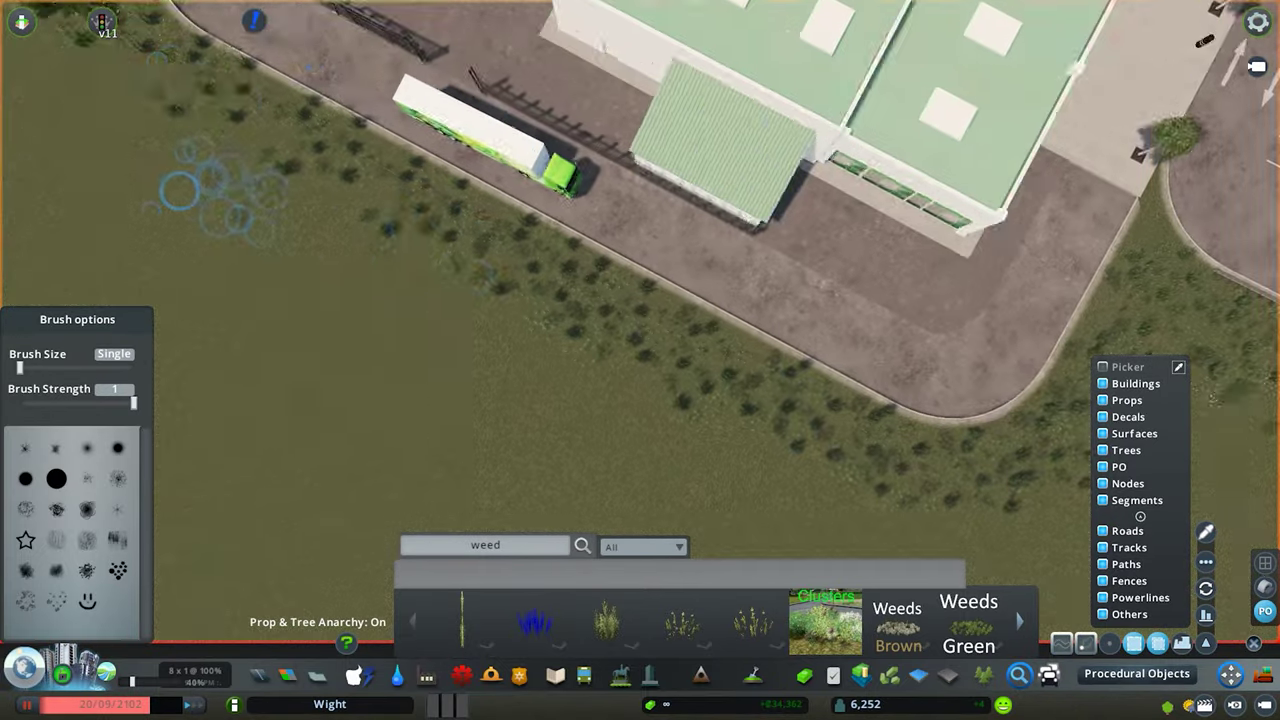
key("d")
scroll(429, 275, "up", 3)
key("d")
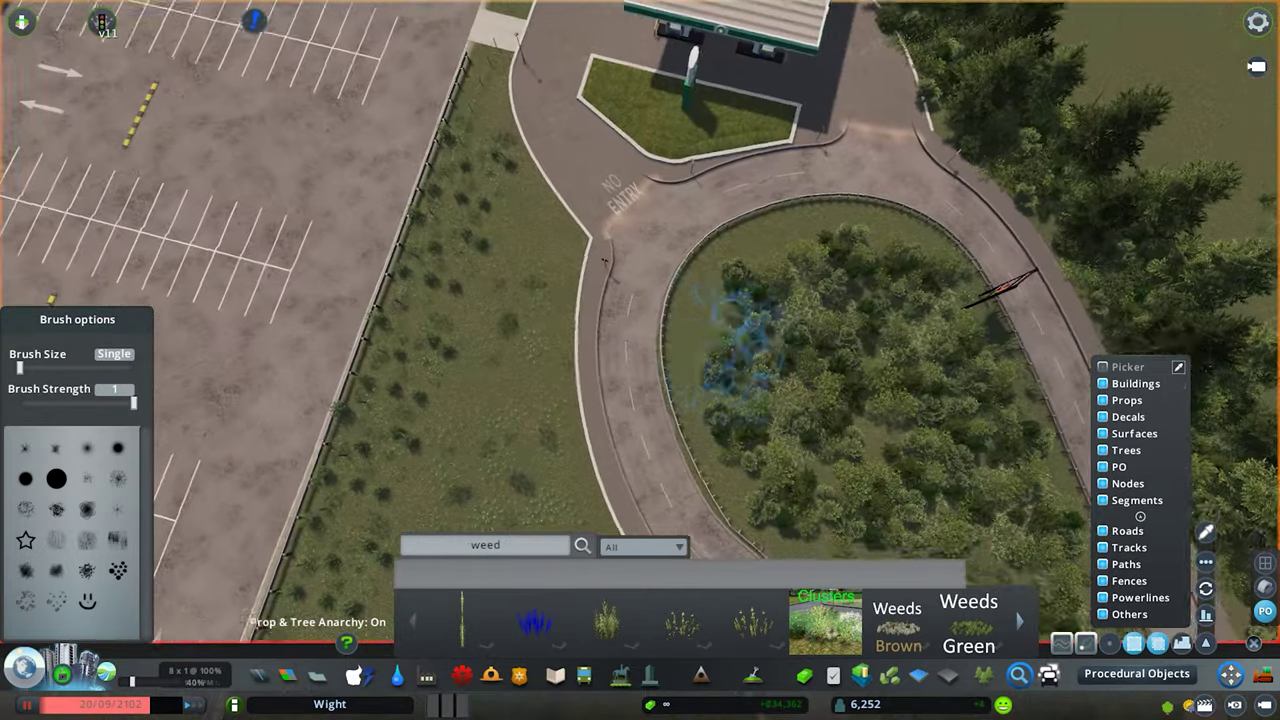
key("d")
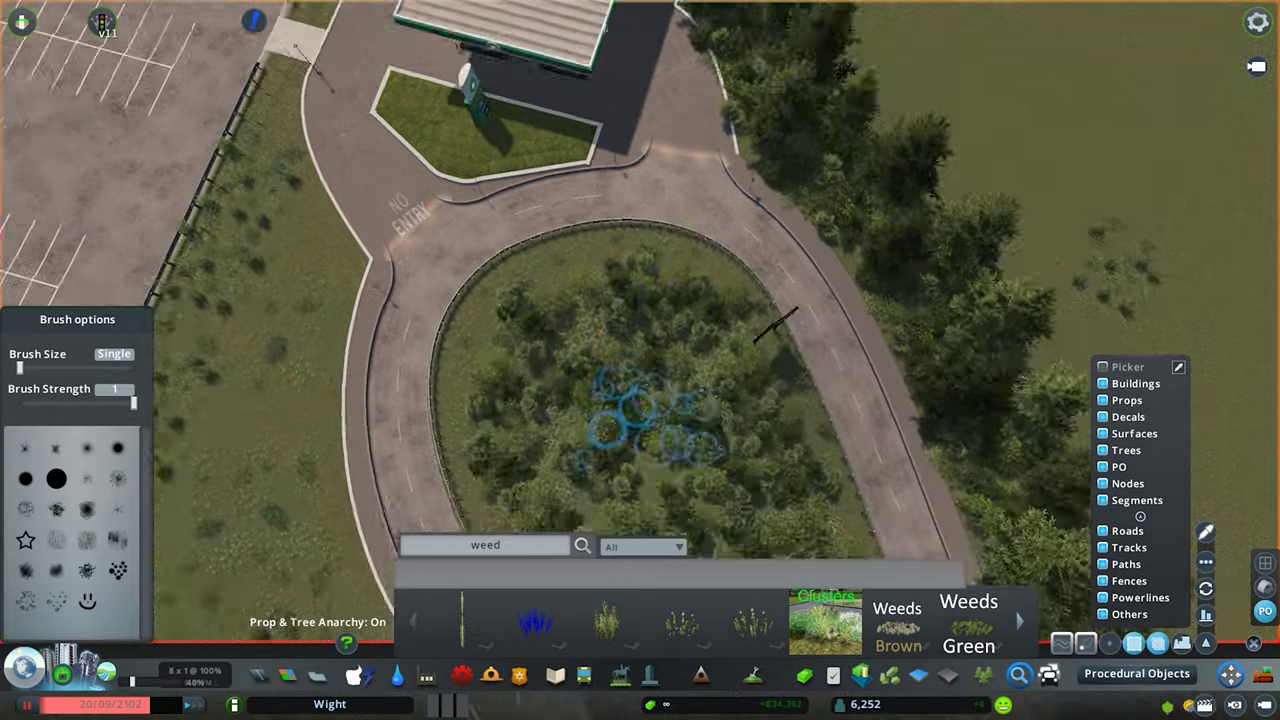
- Fill the roundabout's central island with copies of the flower and weed patch
key("s")
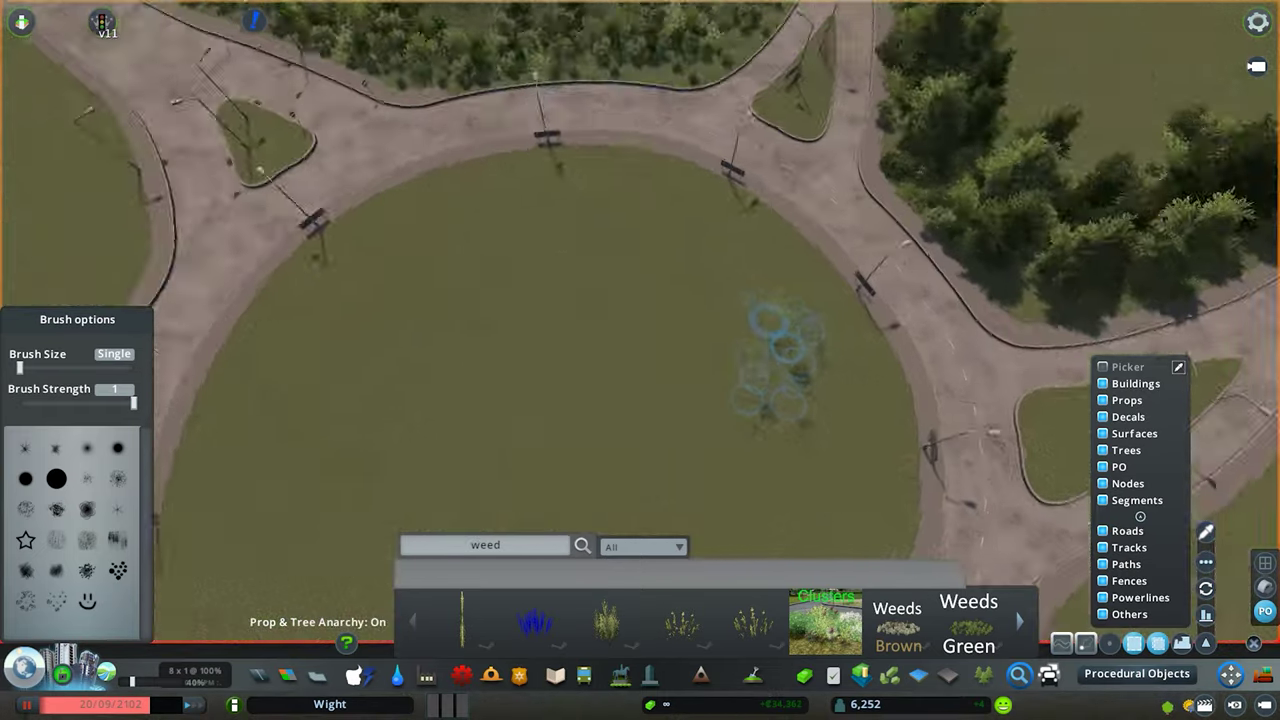
scroll(780, 366, "up", 4)
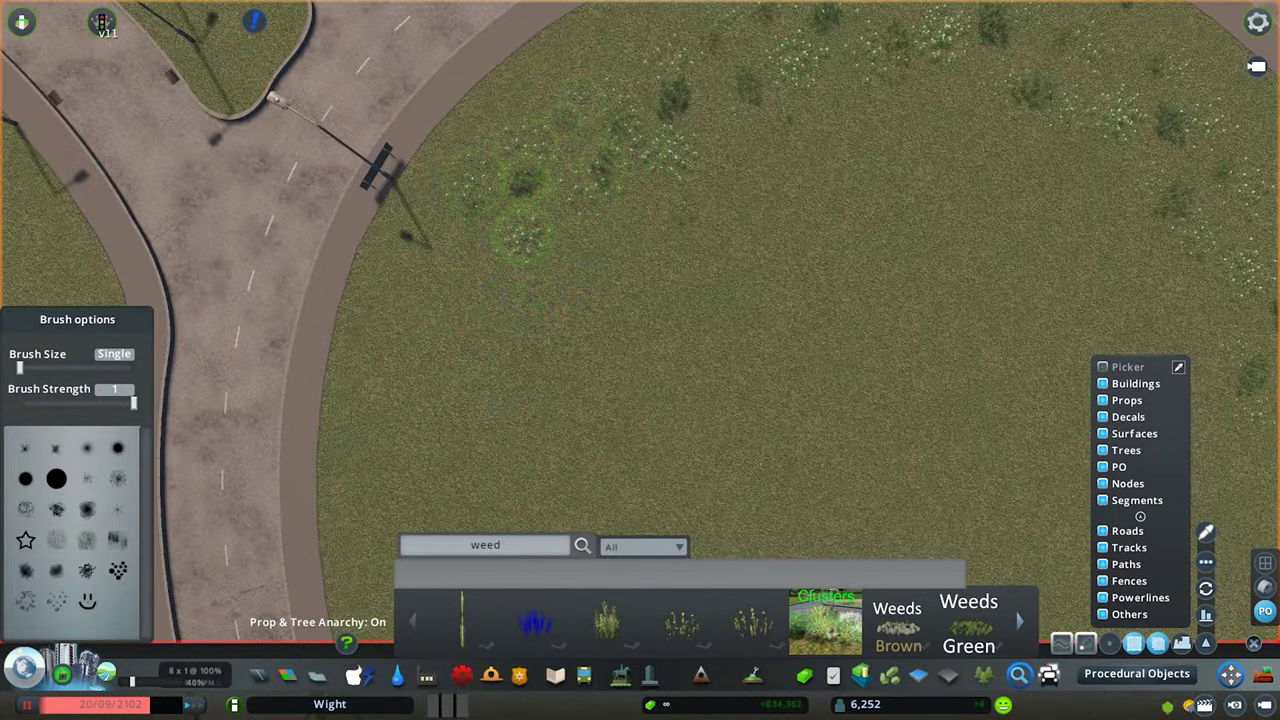
key("s")
left_click(535, 310)
key("s")
left_click(690, 366)
- Search for grass assets and try placing dense grass patches along the car park embankment and in the grass island
key("q")
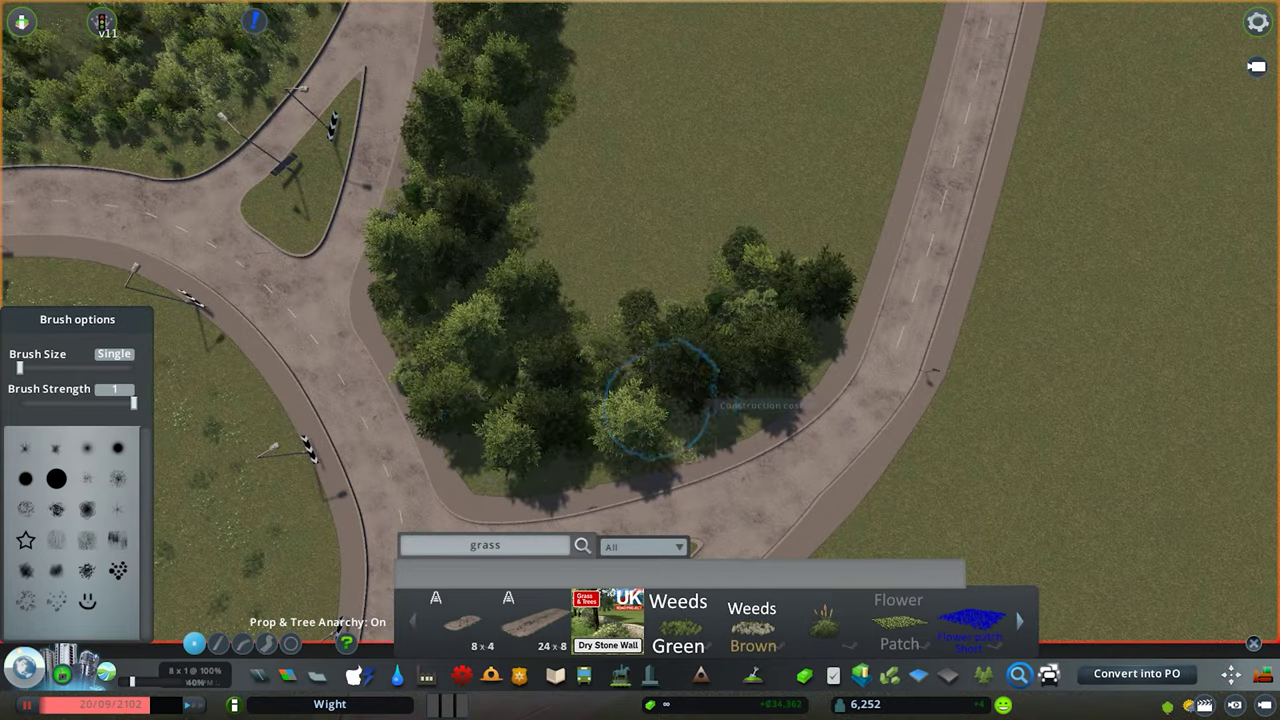
key("w")
key("a")
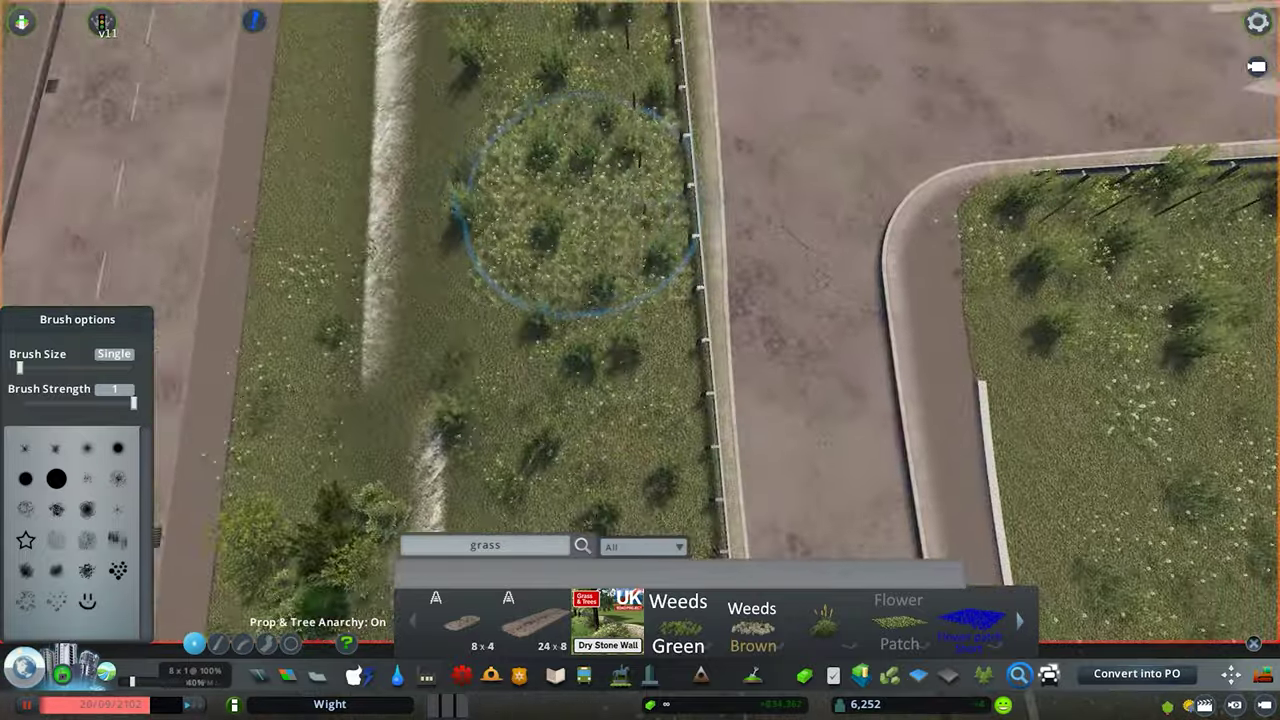
left_click(814, 310)
left_click(690, 290)
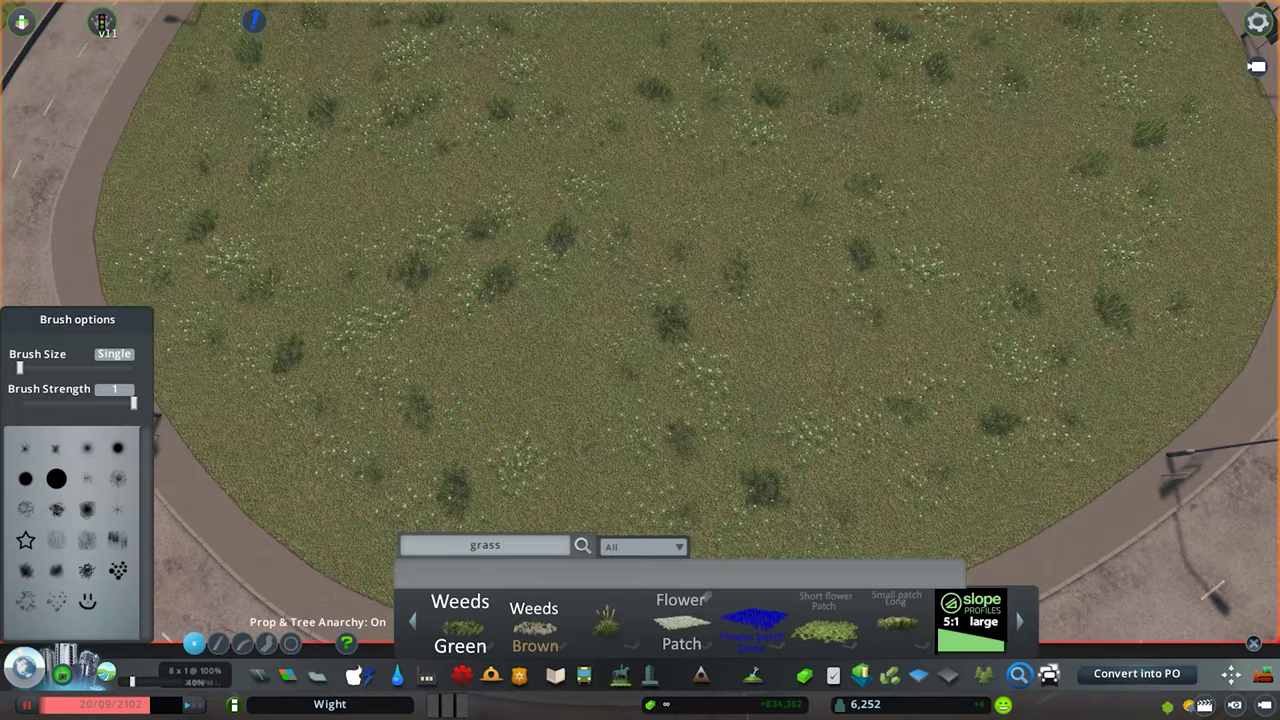
- Search for "grass ron" assets and try detail grasses, including Grass Short Large, on the roundabout and grass island
scroll(682, 620, "down", 15)
type("ron")
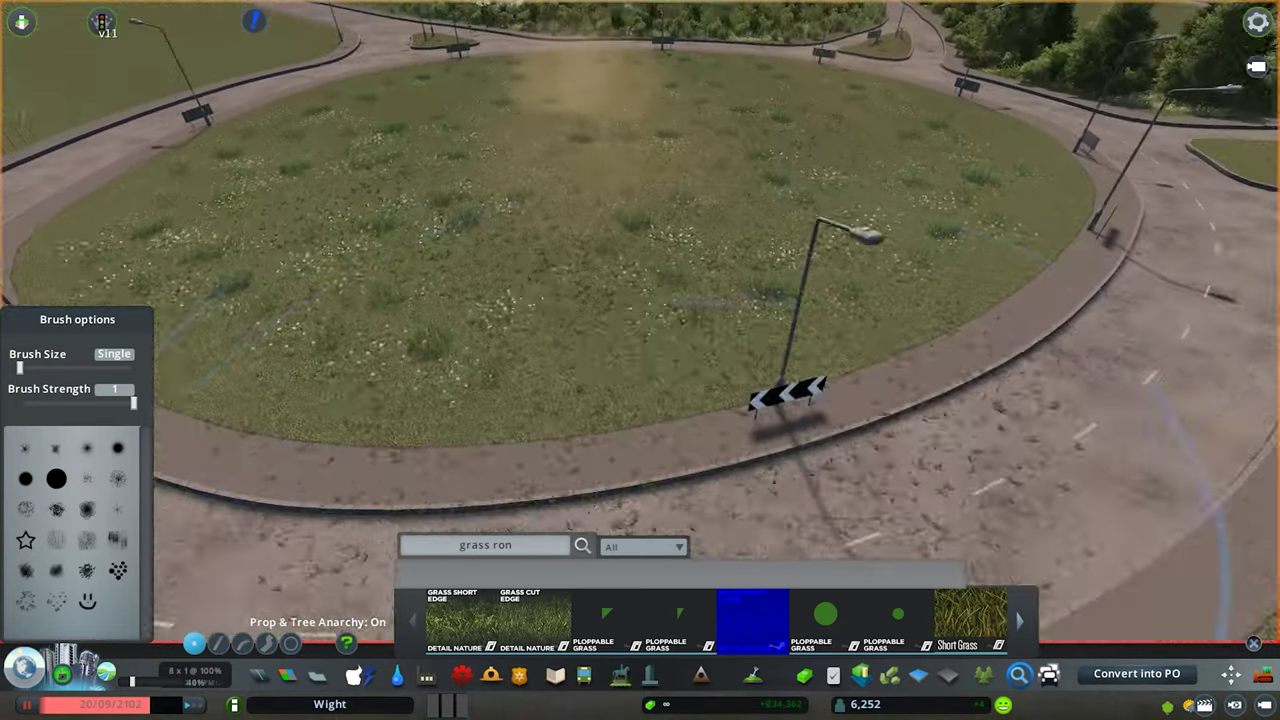
scroll(898, 620, "down", 3)
left_click(898, 620)
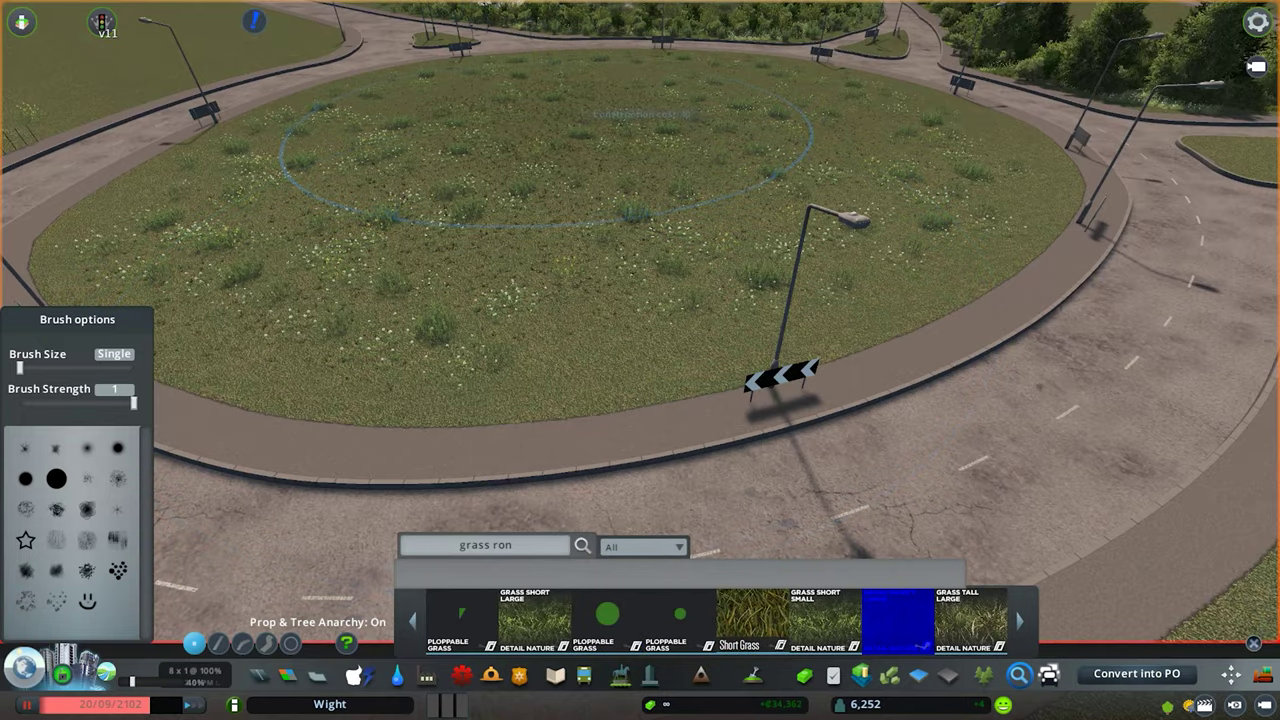
scroll(640, 300, "up", 3)
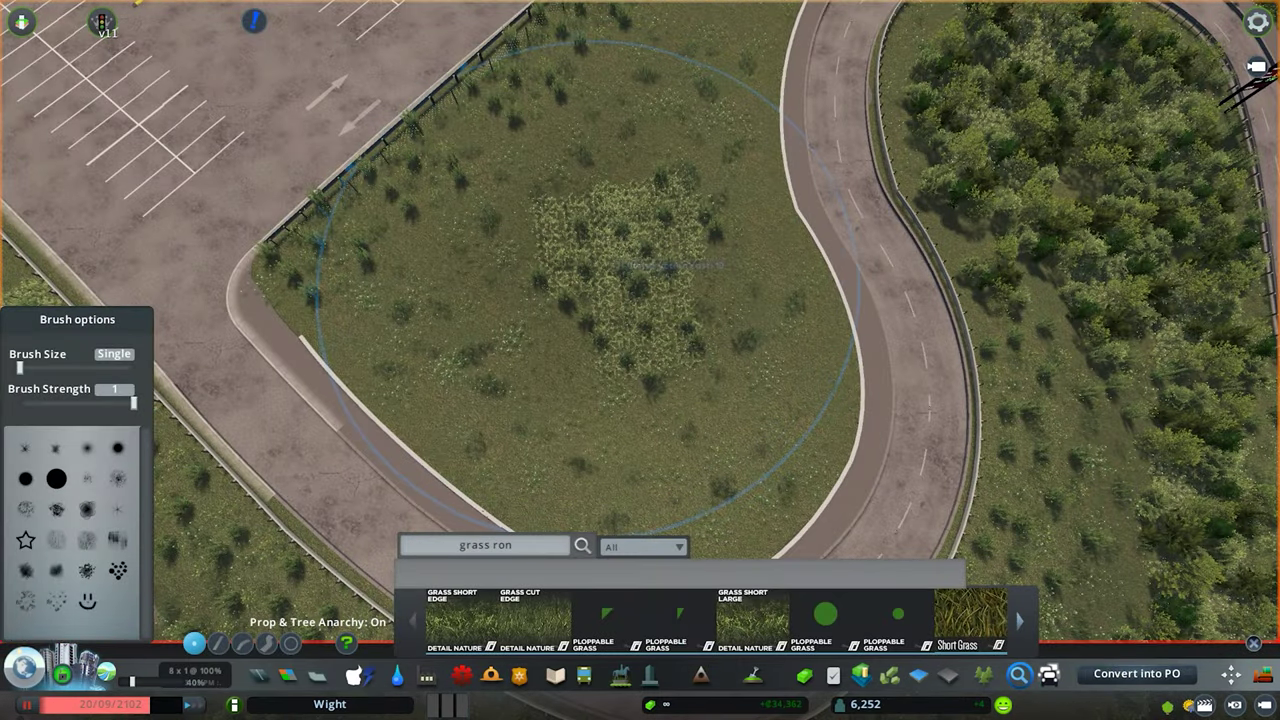
- Remove the pale grass patches from the car park embankment and the grass island inside the bend
key("a")
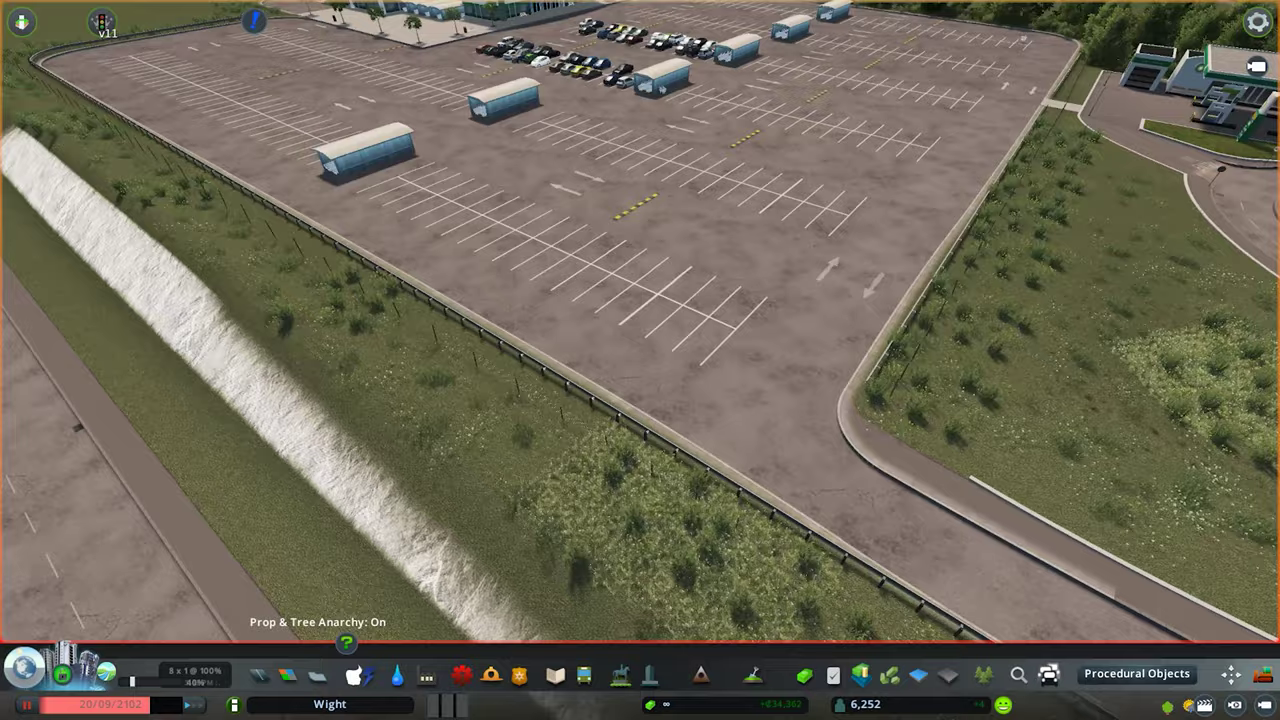
scroll(640, 320, "down", 2)
scroll(640, 320, "up", 5)
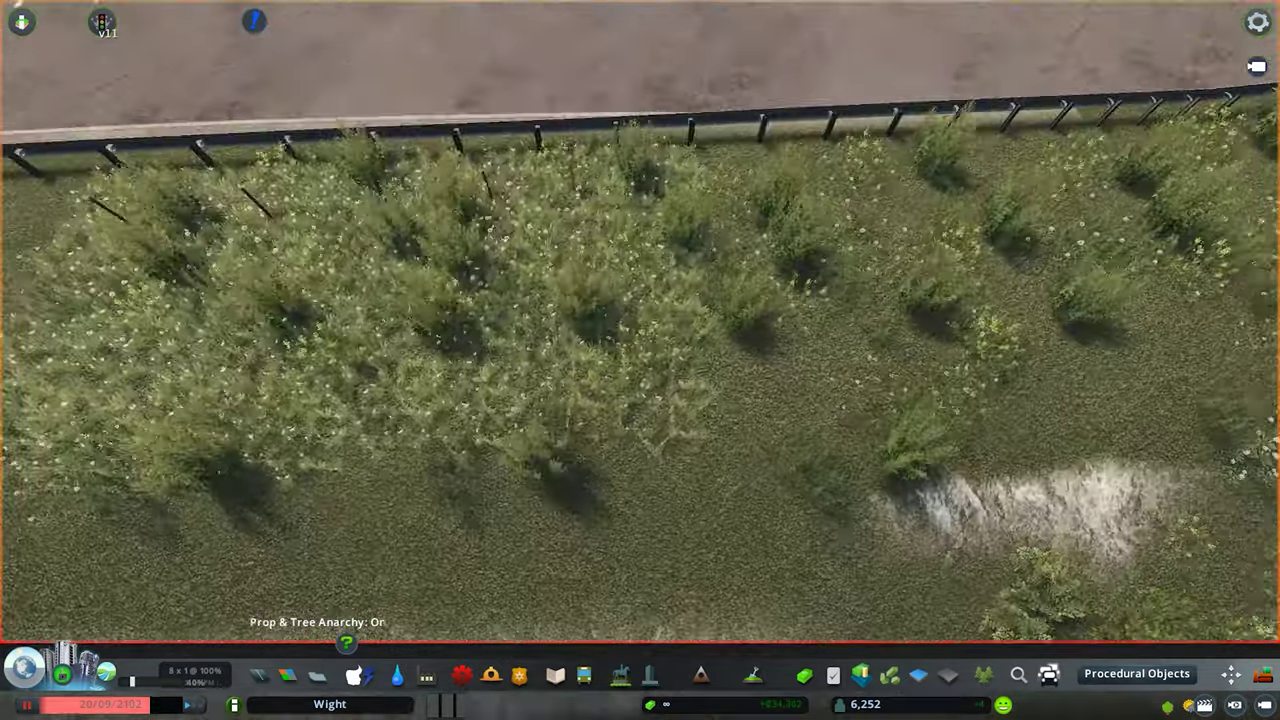
key("b")
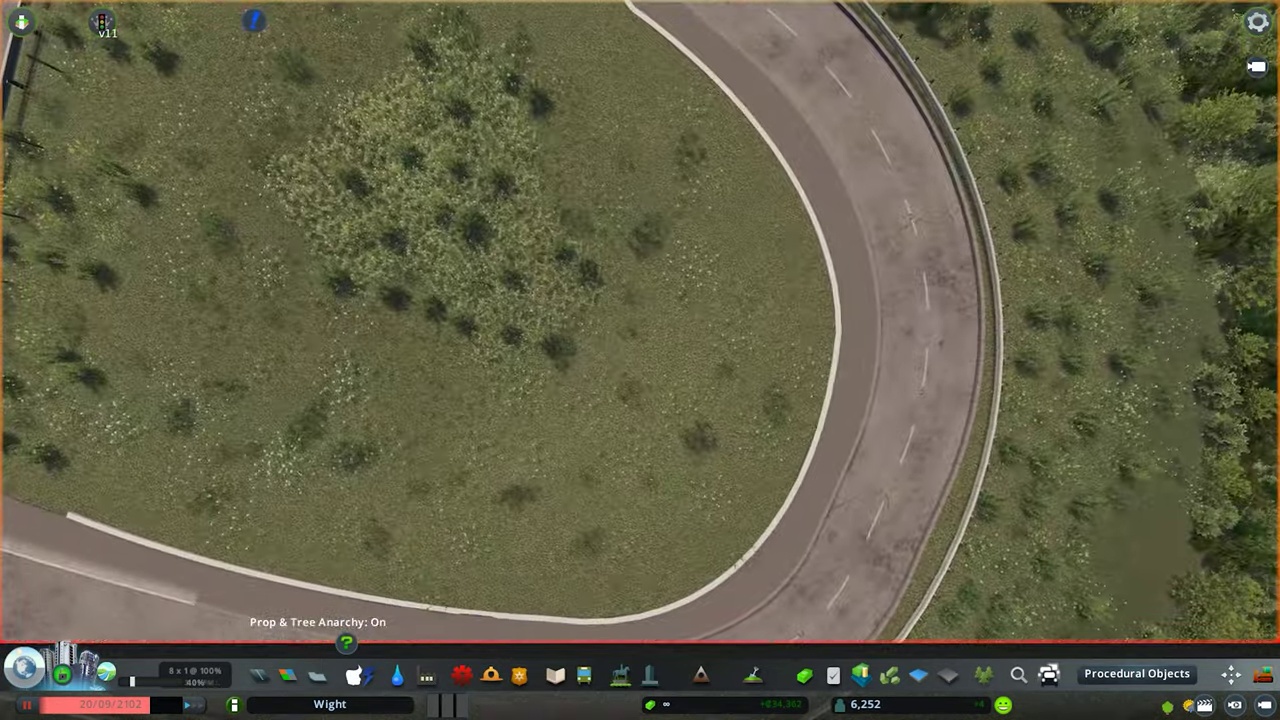
- Find a dirt decal and copy it repeatedly along the embankment below the car park barrier
key("ctrl+p")
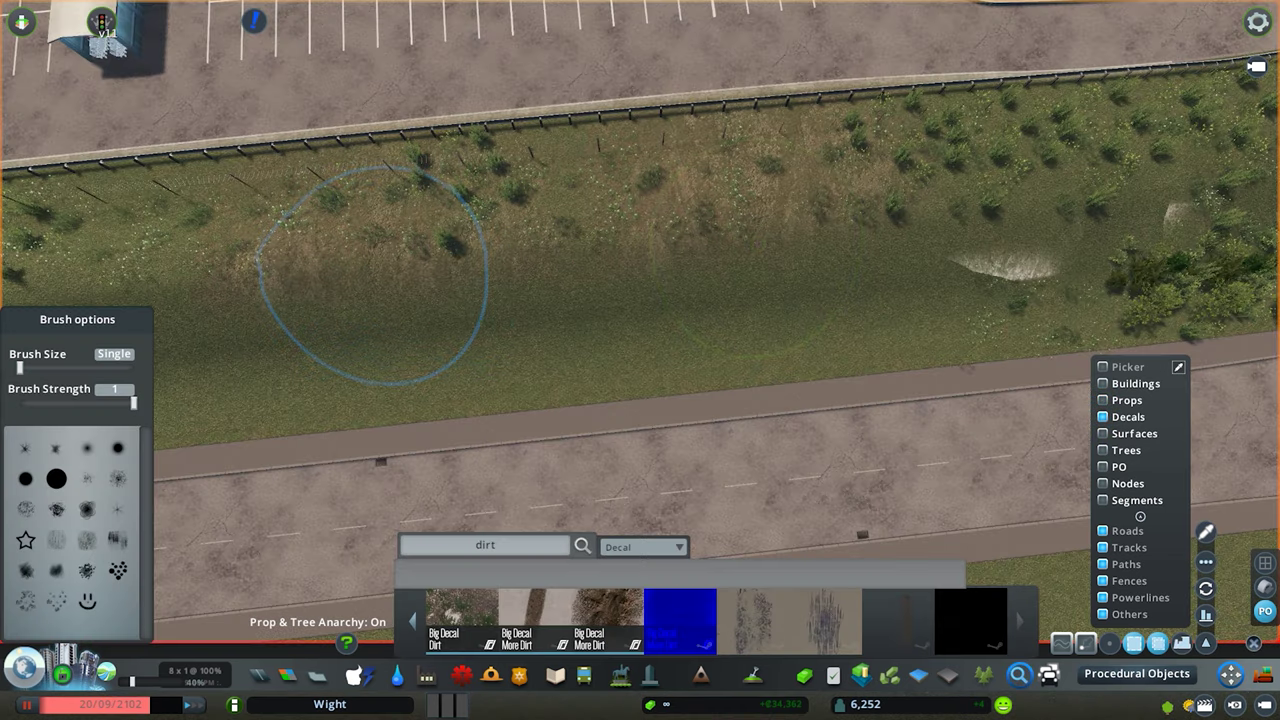
key("a")
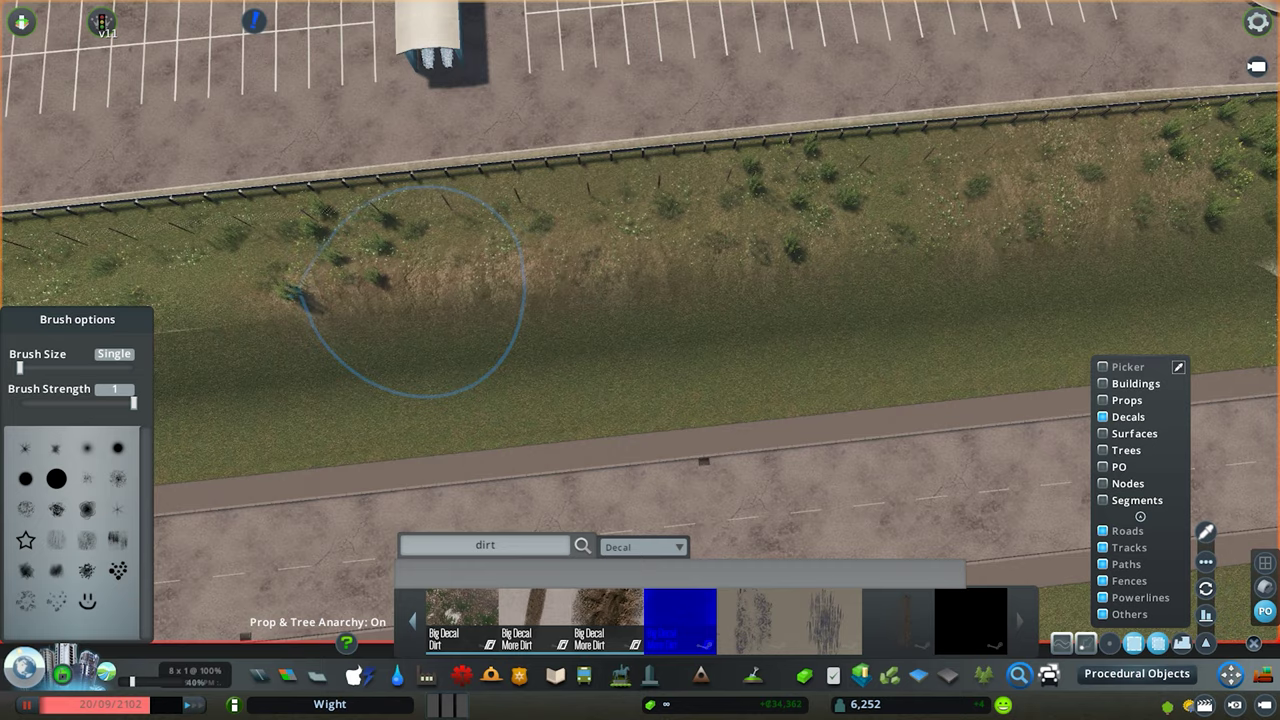
key("a")
left_click(430, 270)
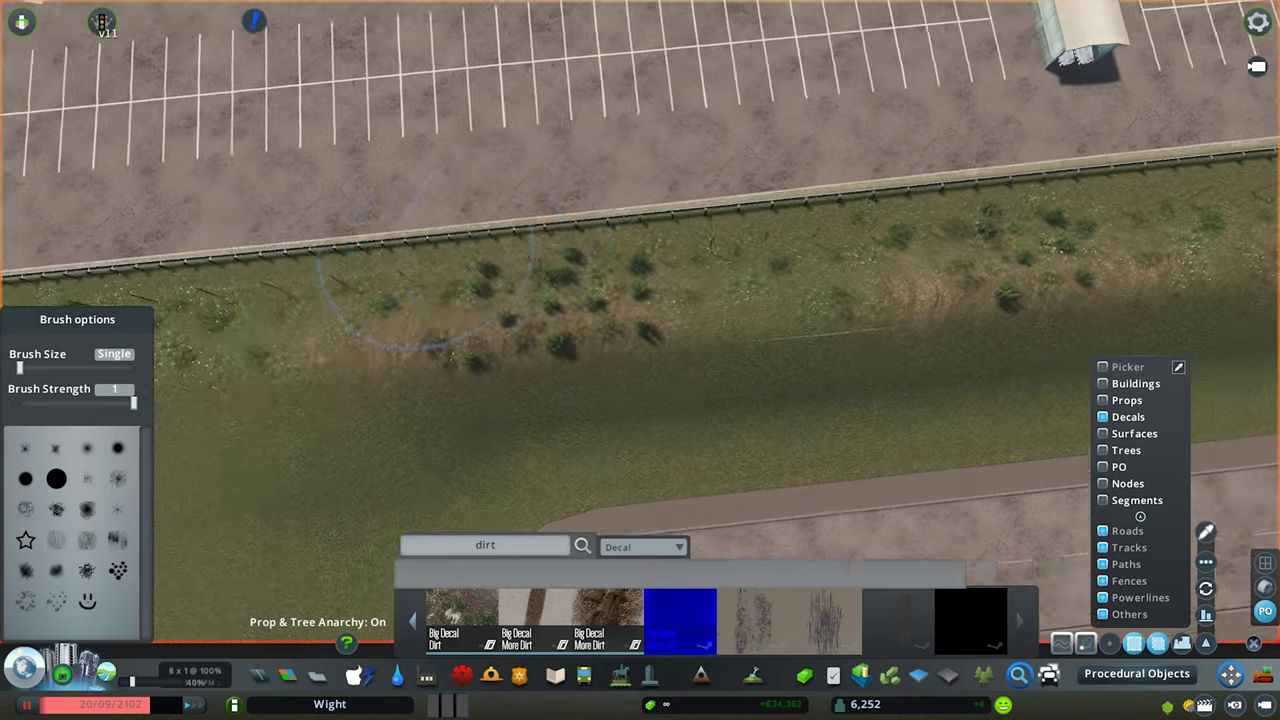
key("a")
left_click(337, 294)
- Copy dirt decals onto the slope below the bend, the wooded loop and the ground beside the tree belt near the roundabout
key("d")
scroll(543, 277, "down", 3)
scroll(554, 355, "up", 4)
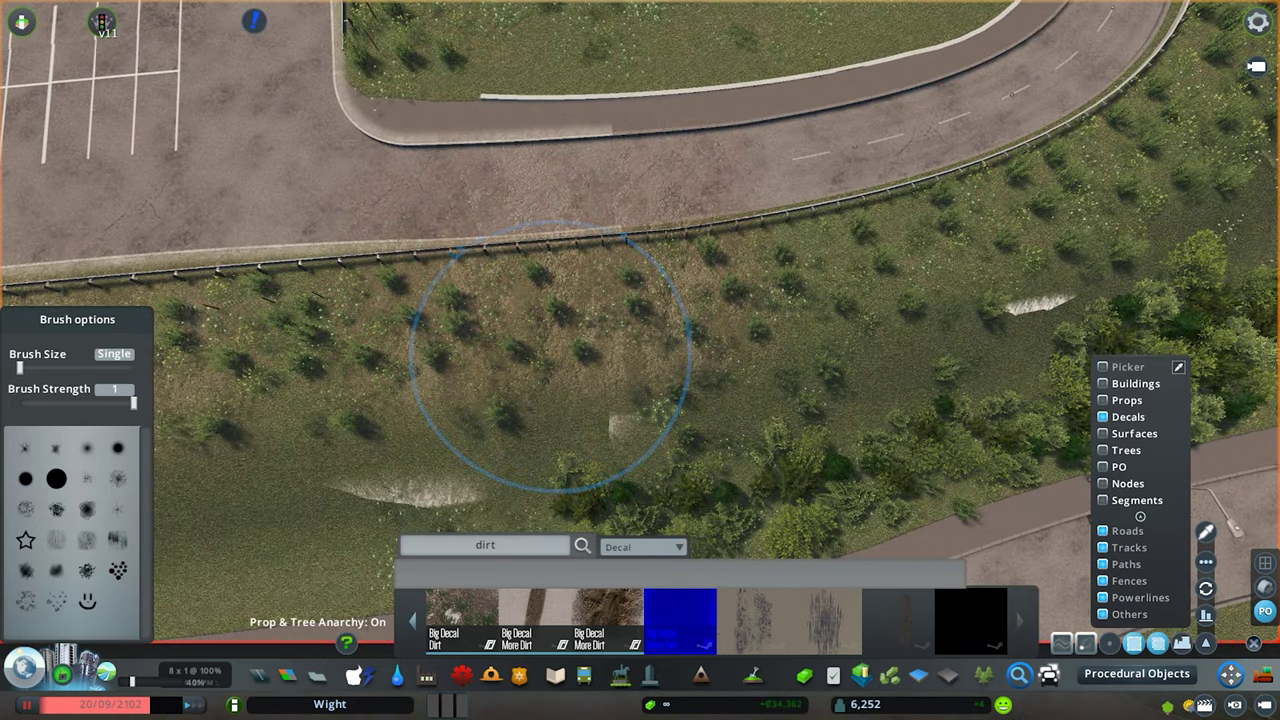
key("d")
key("w")
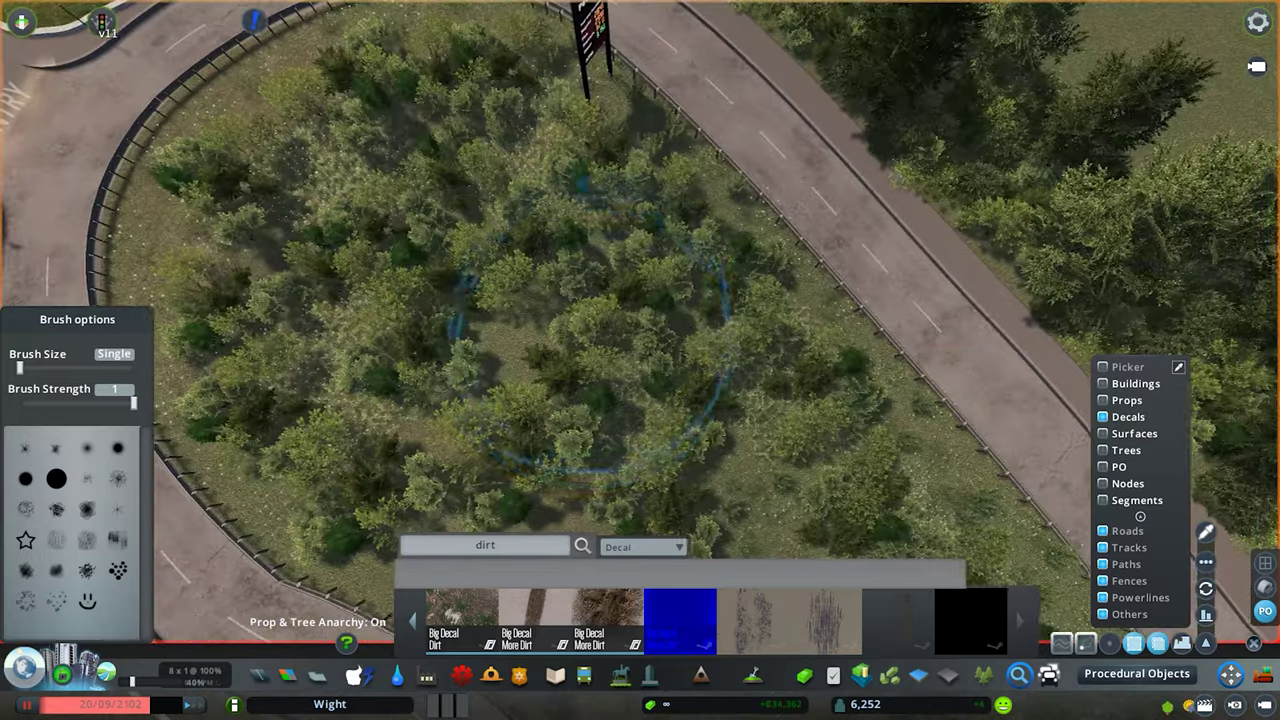
key("q")
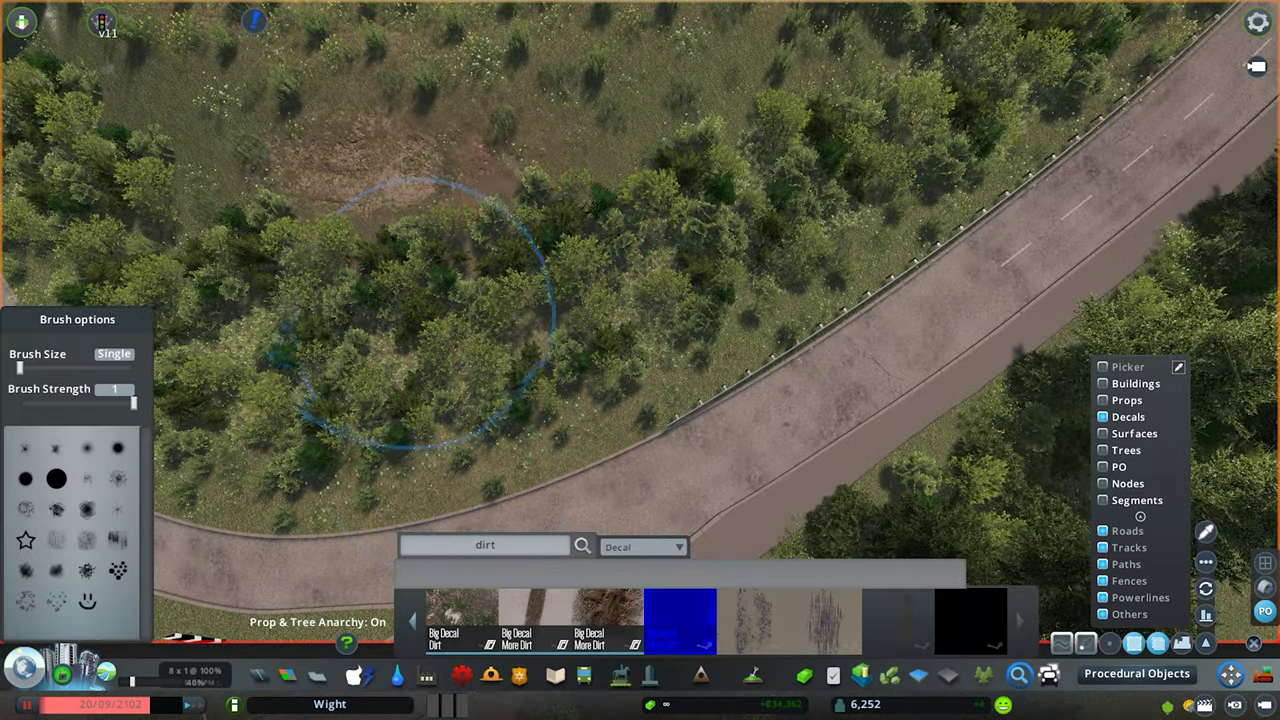
key("q")
key("a")
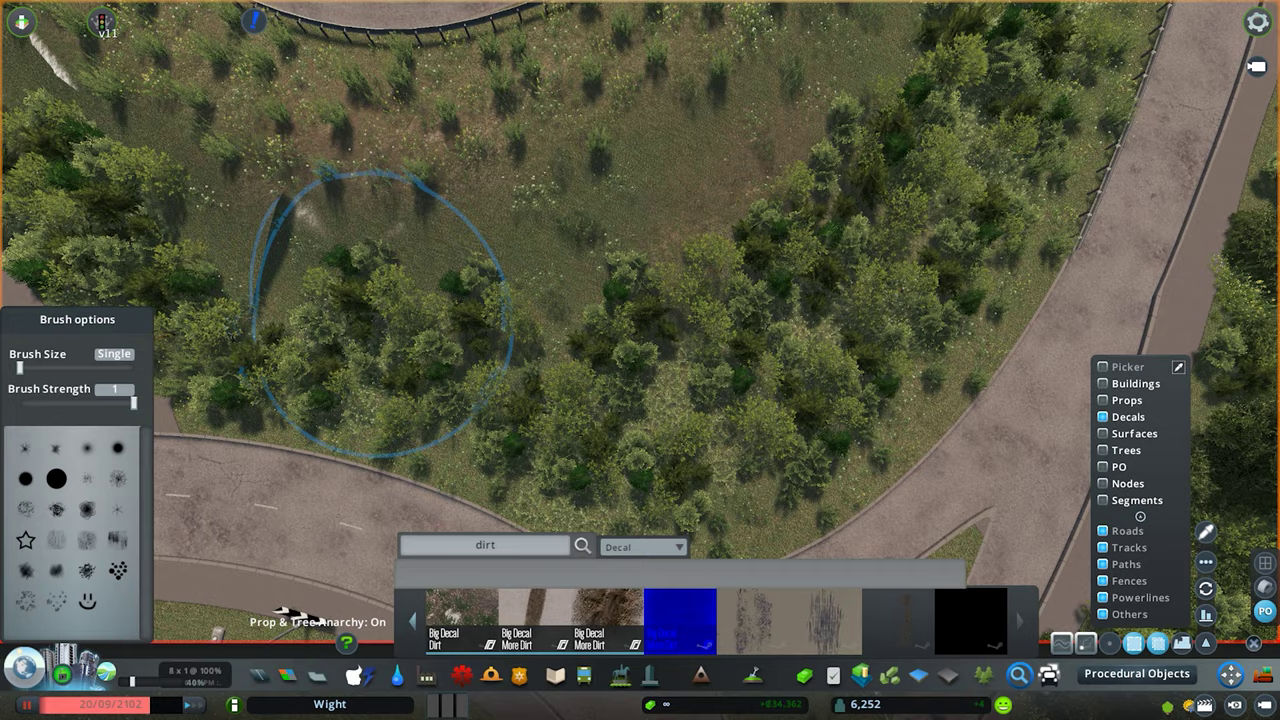
scroll(407, 185, "down", 5)
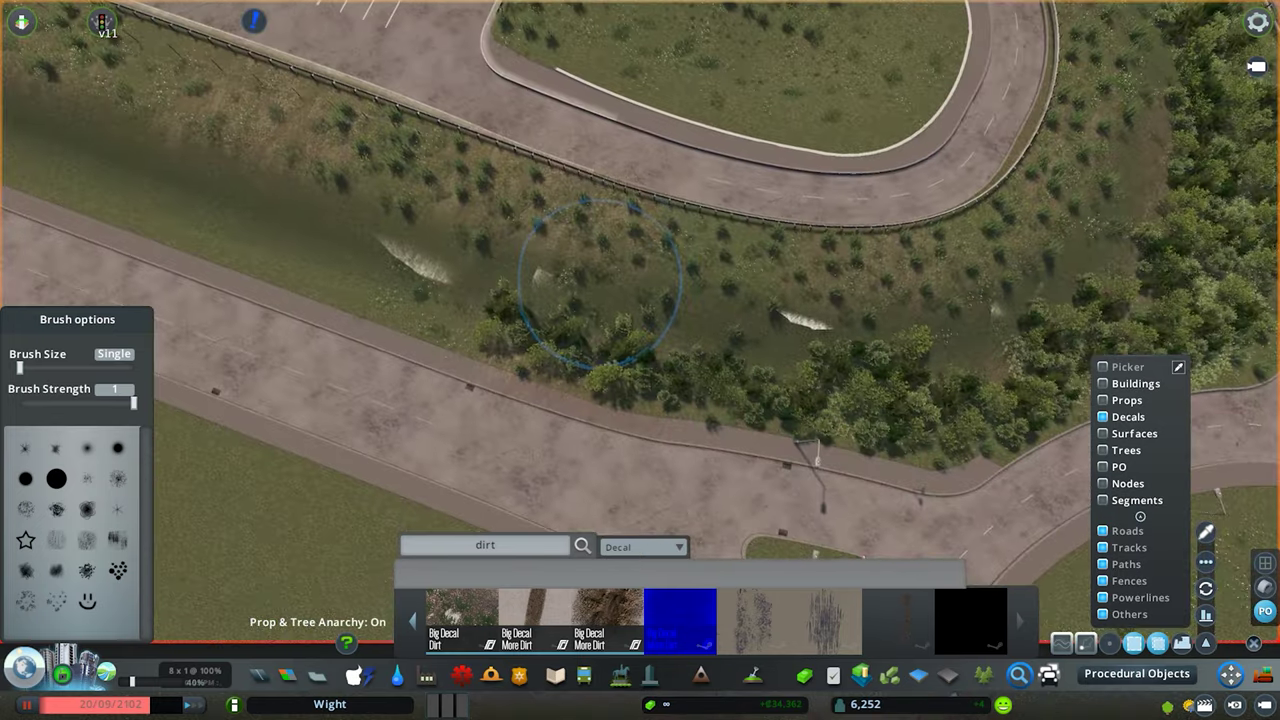
scroll(600, 277, "up", 3)
- Search for hedge plants and place Wild Hedge Large bushes among the tree belt on the slope near the roundabout
key("a")
key("q")
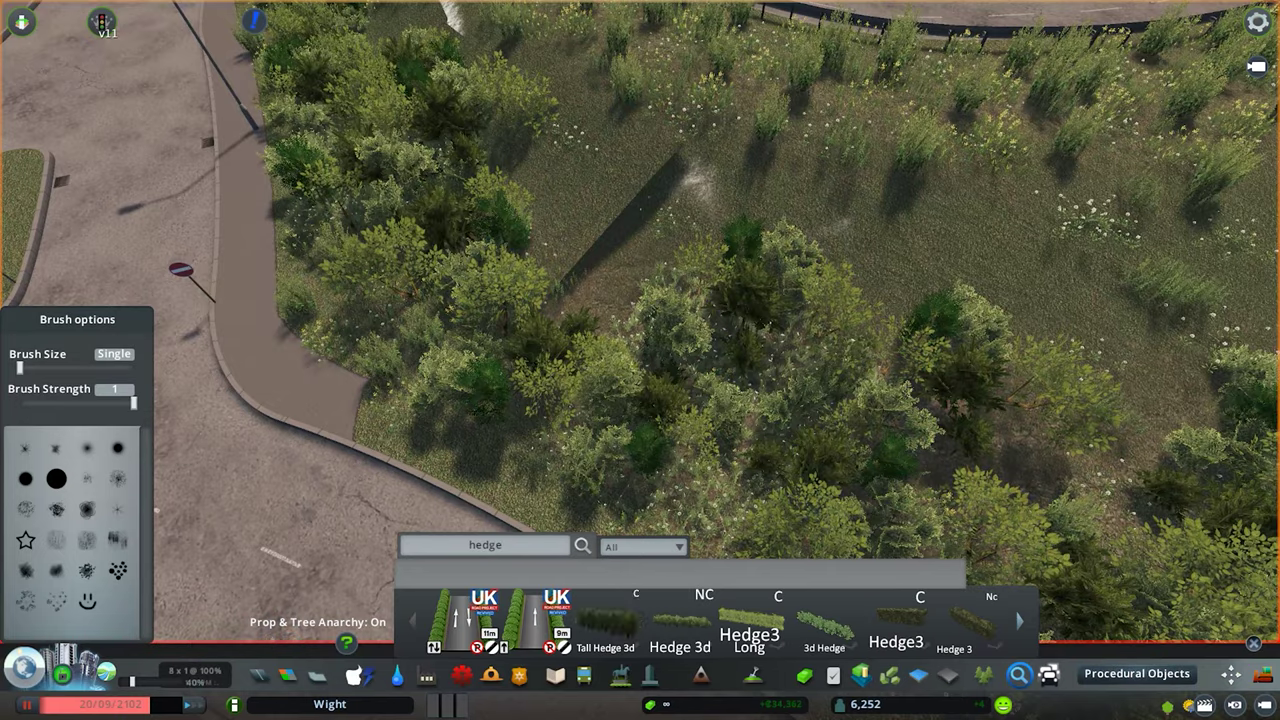
scroll(823, 622, "down", 5)
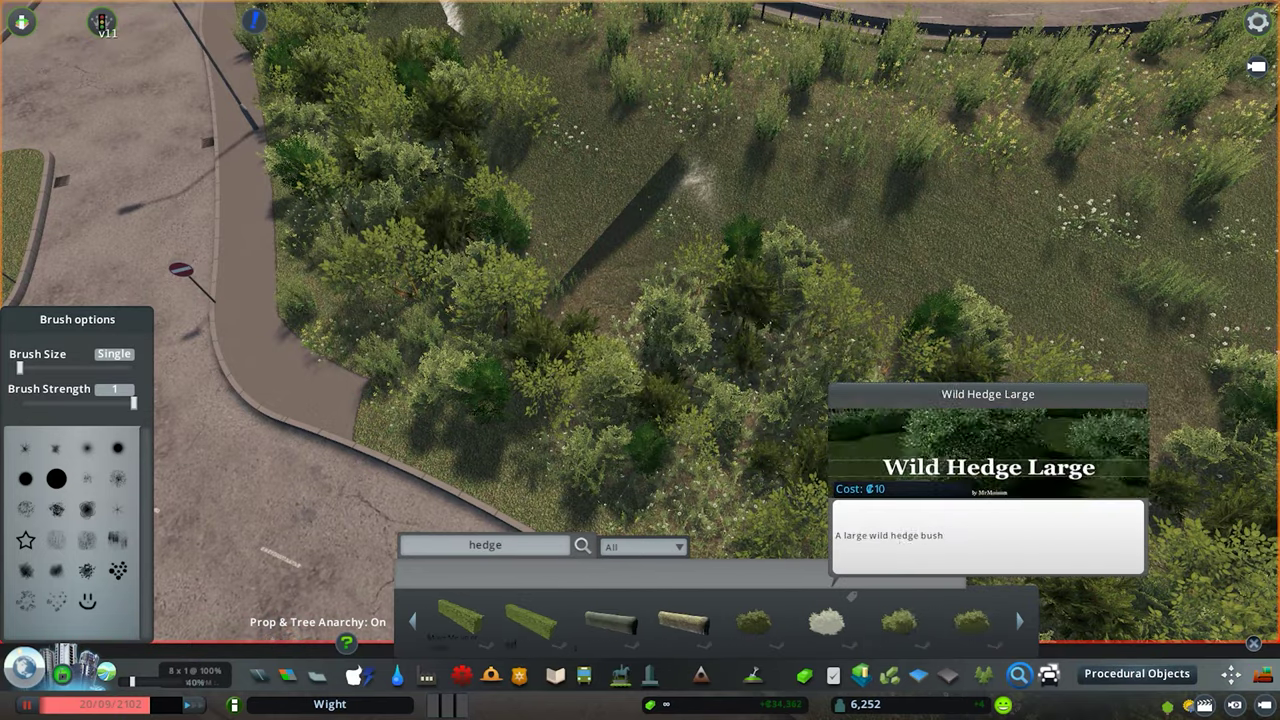
left_click(823, 622)
left_click(557, 186)
left_click(690, 220)
scroll(709, 194, "down", 2)
left_click(890, 345)
left_click(1005, 305)
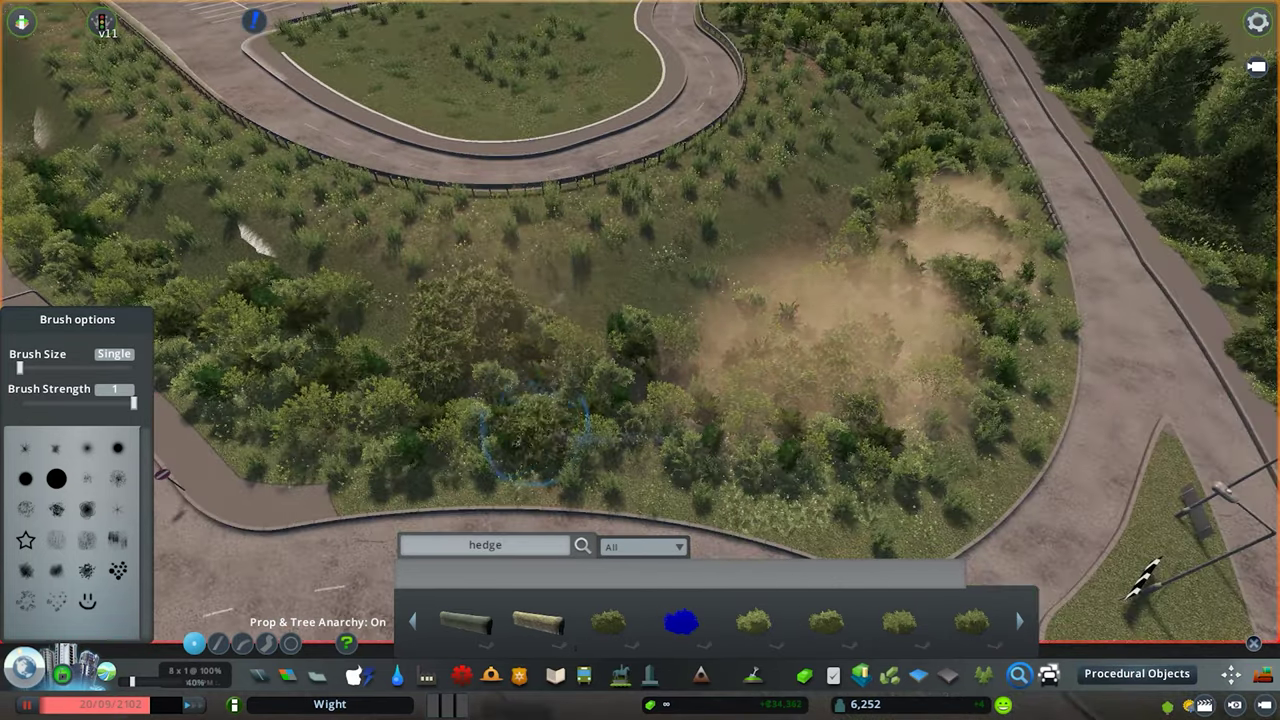
- Copy groups of trees into a continuous roadside row between the car park embankment and the road, extending past its dead end
key("w")
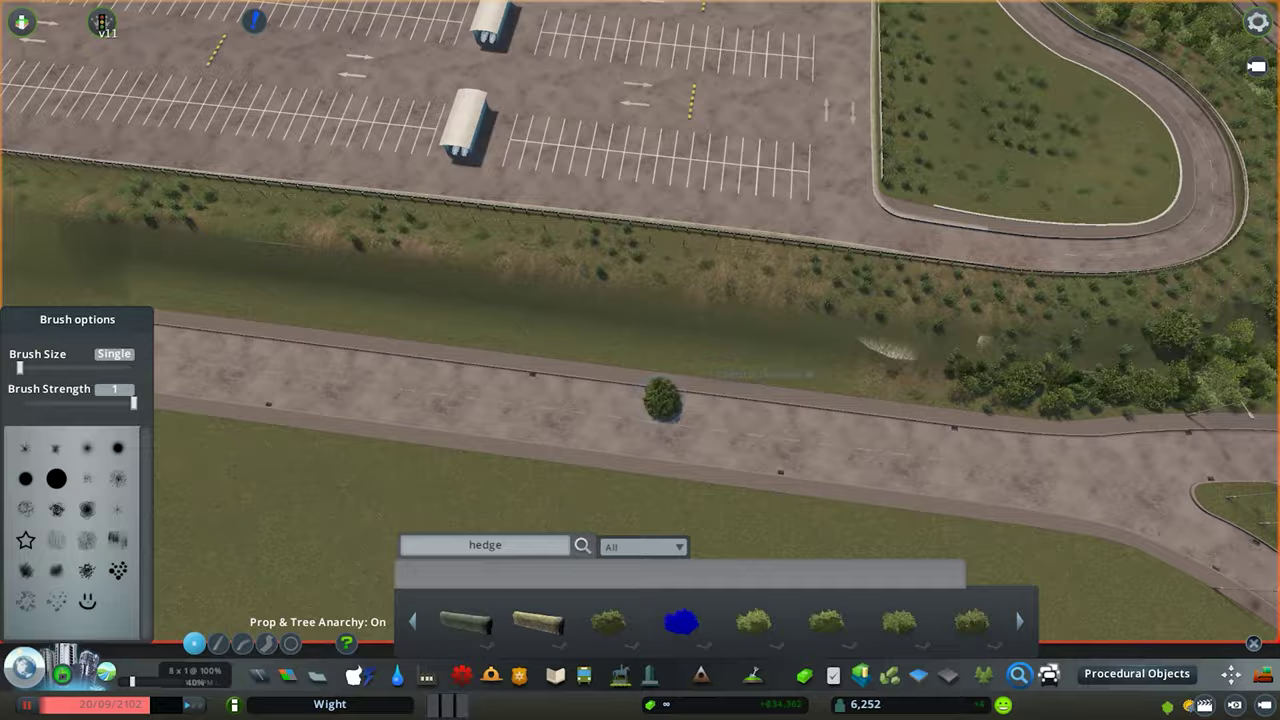
key("w")
key("m")
key("s")
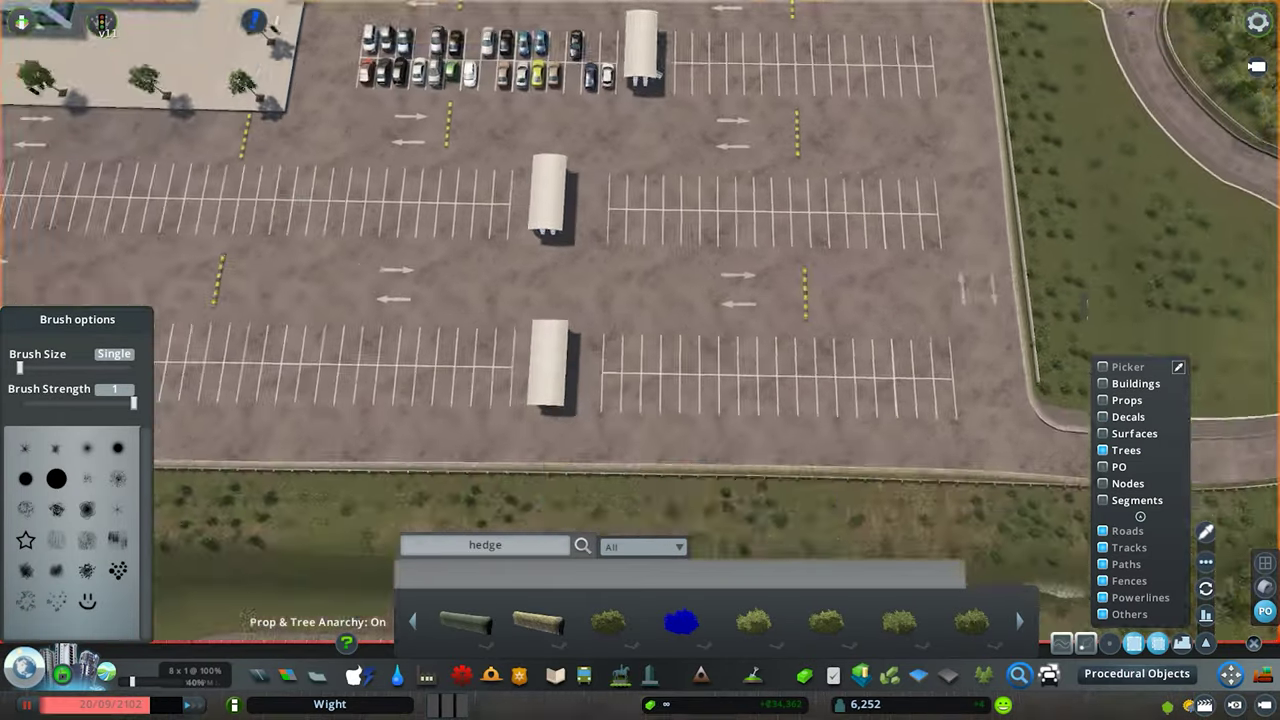
key("ctrl+c")
left_click(555, 345)
key("a")
left_click(435, 343)
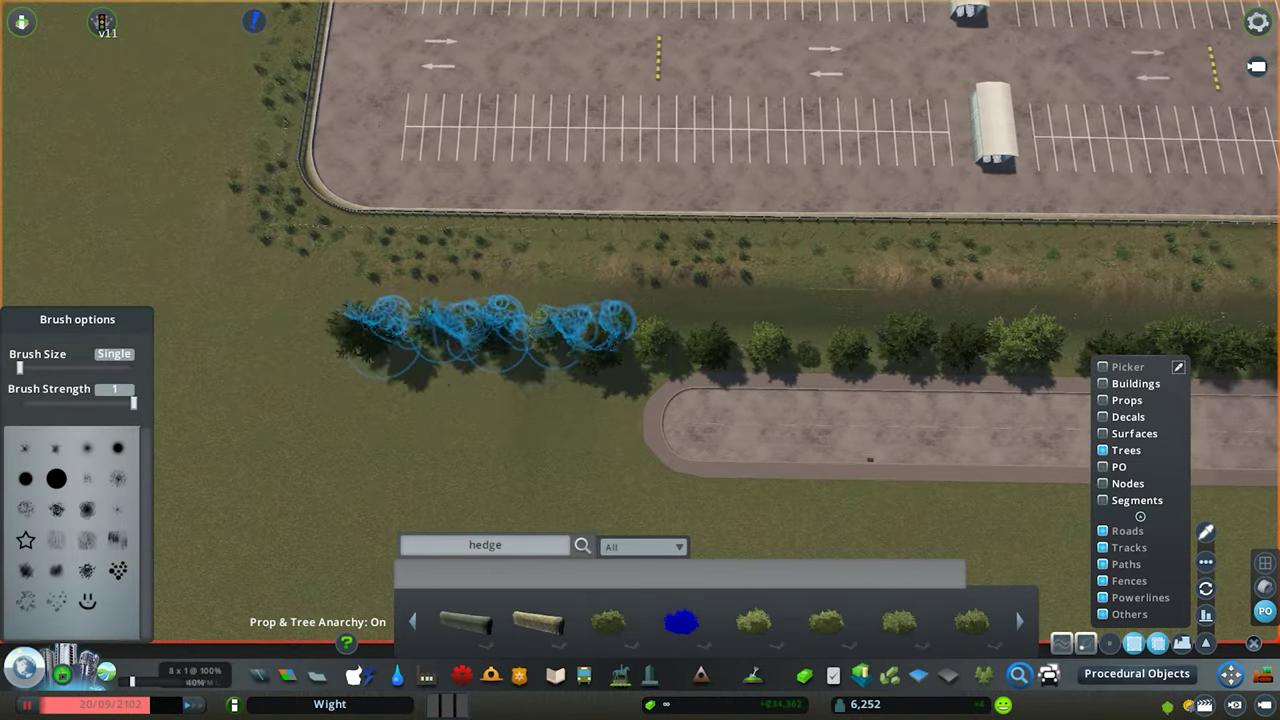
left_click(489, 325)
key("q")
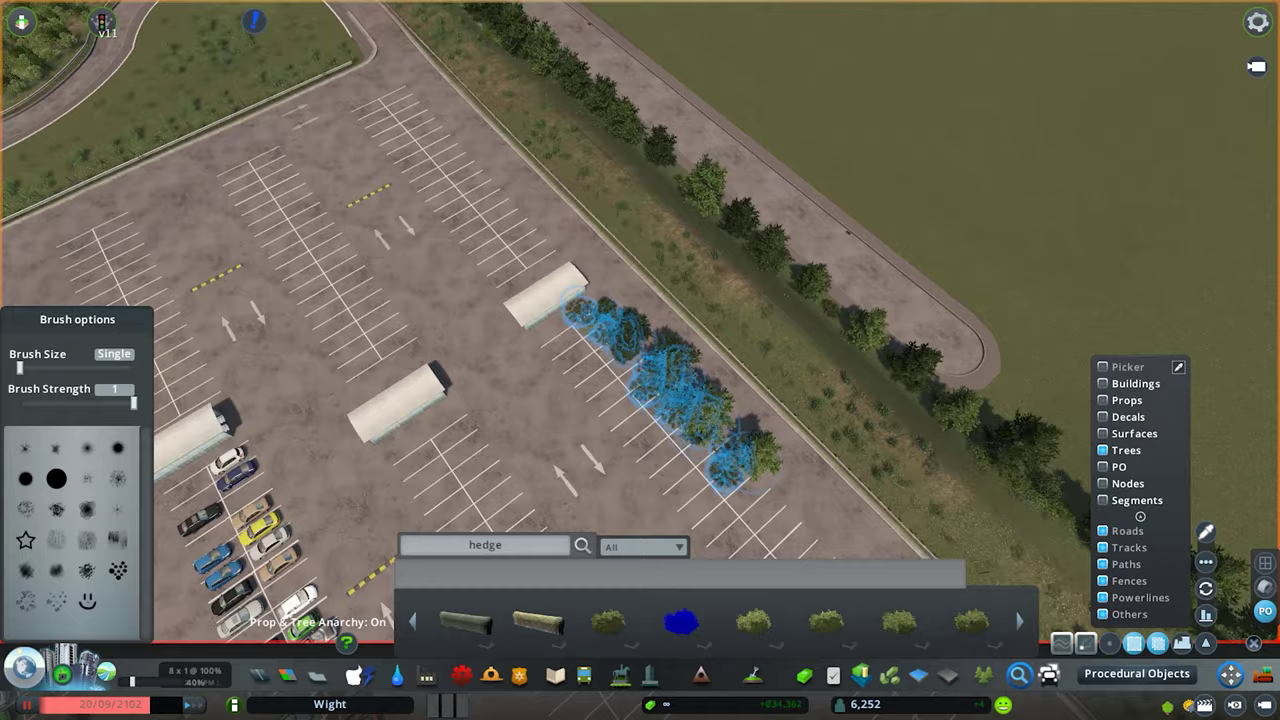
key("w")
key("Escape")
- Upgrade the dead-end segment of the road beside the car park embankment to the 15 m two-lane UK road
scroll(640, 360, "up", 5)
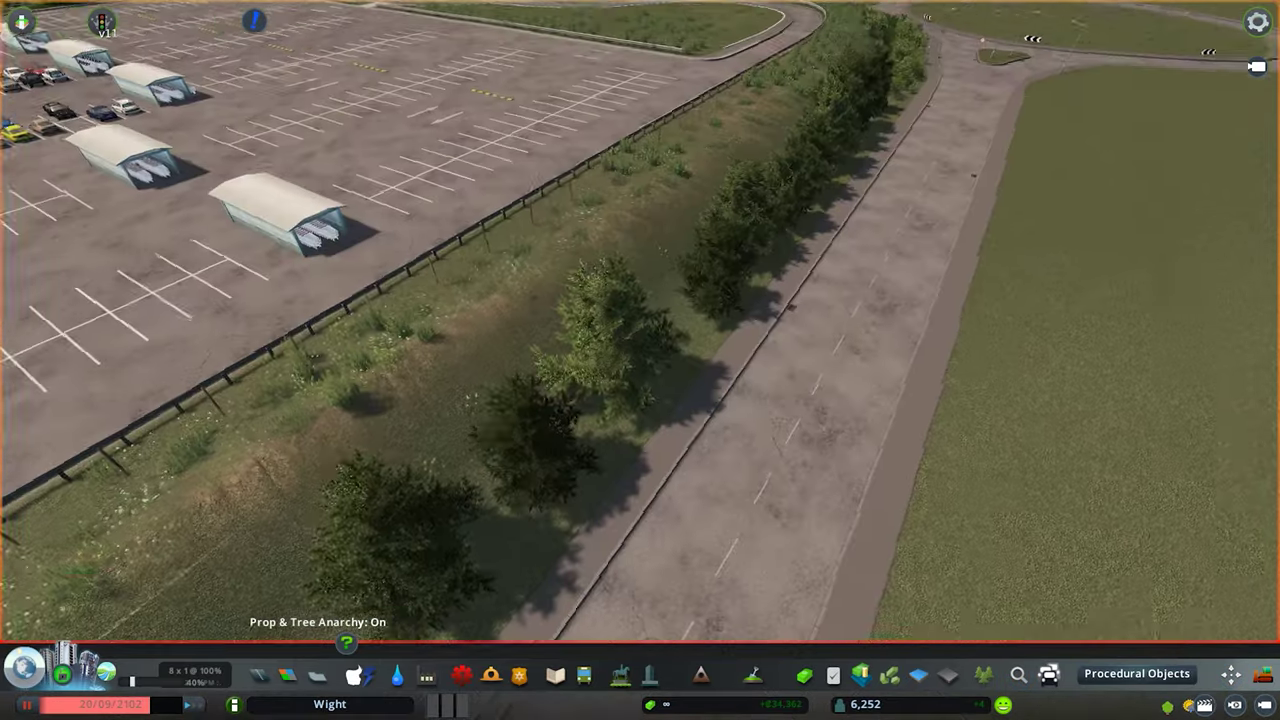
scroll(640, 360, "down", 5)
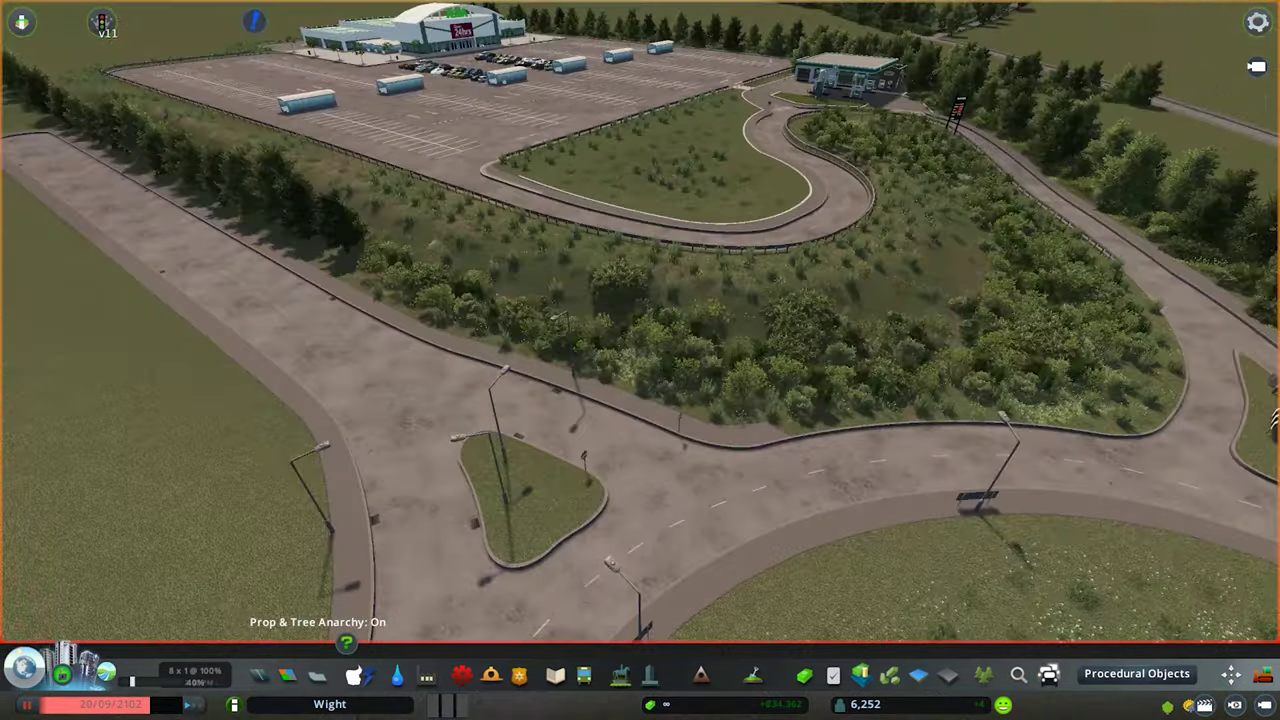
scroll(640, 360, "down", 5)
left_click(259, 675)
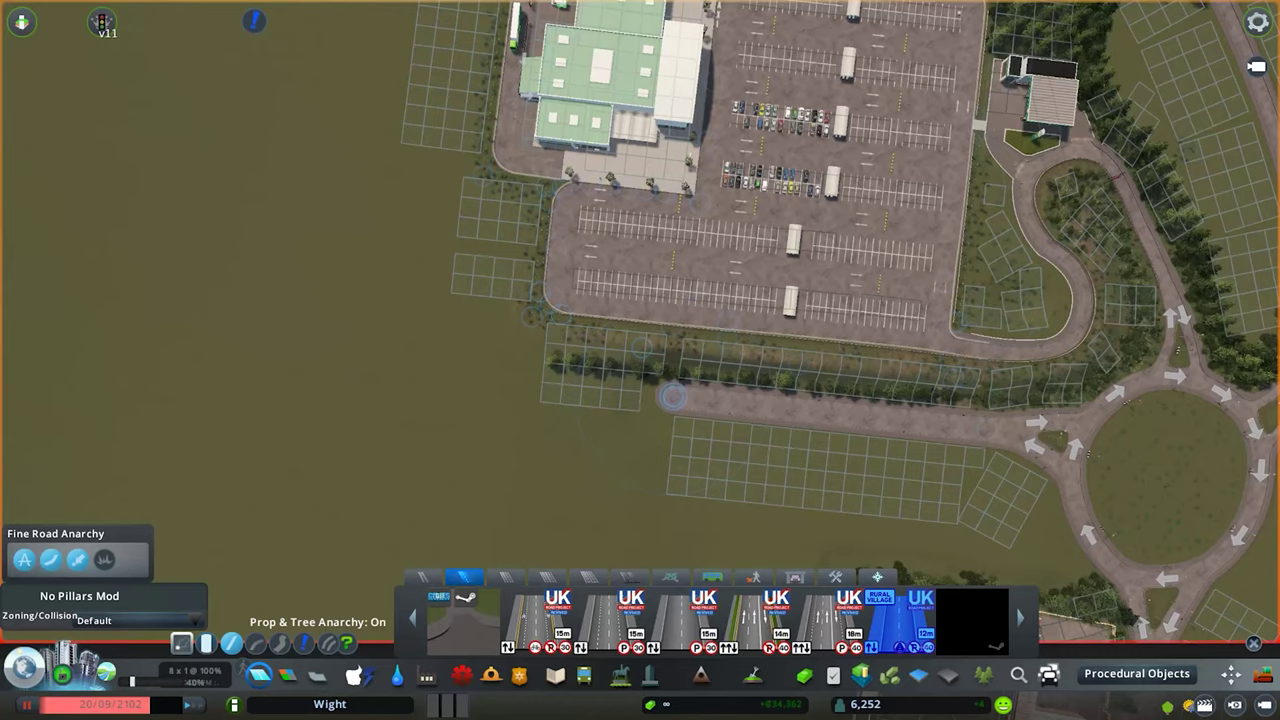
scroll(670, 400, "up", 3)
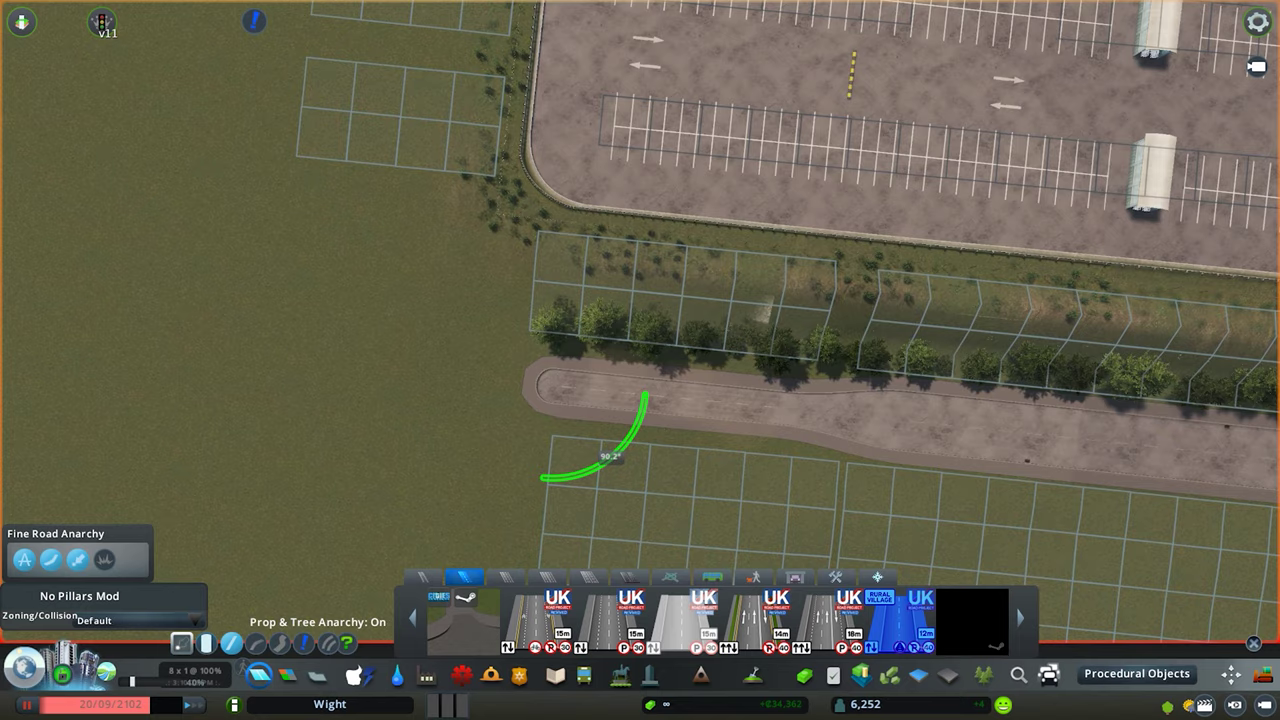
left_click(776, 620)
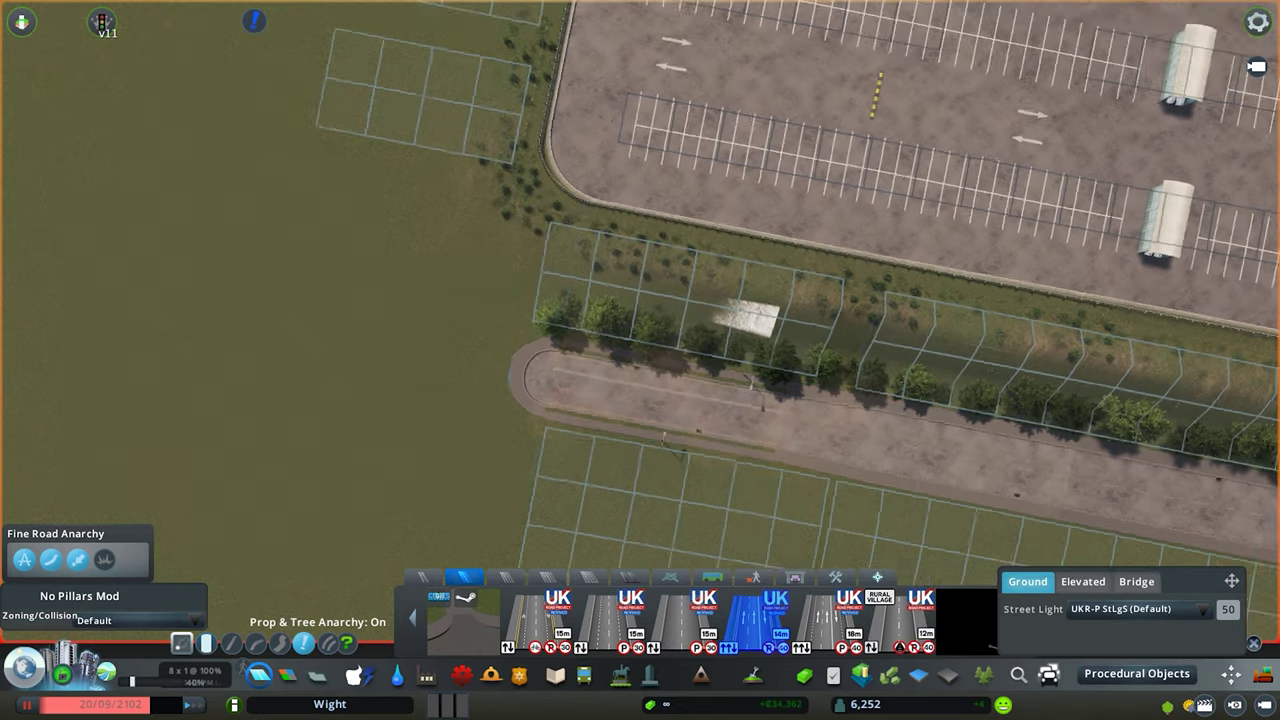
scroll(640, 360, "up", 2)
left_click(670, 385)
left_click(690, 620)
left_click(740, 310)
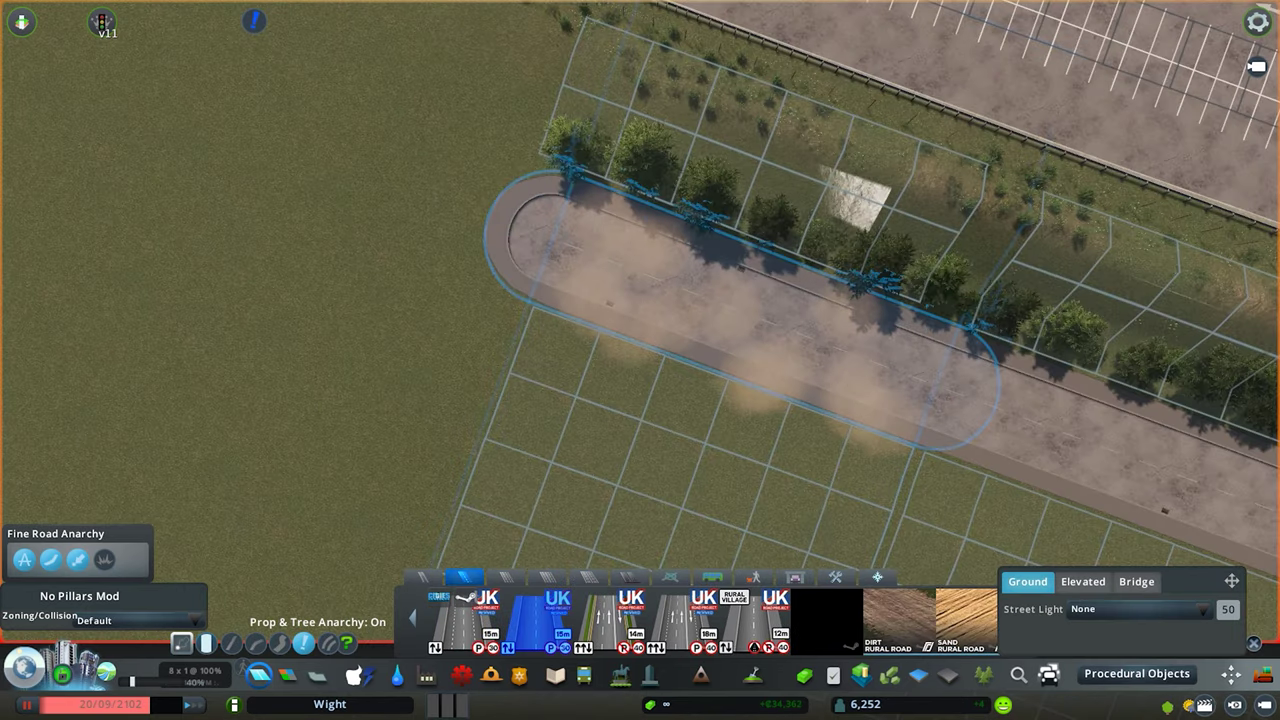
key("q")
scroll(640, 300, "down", 3)
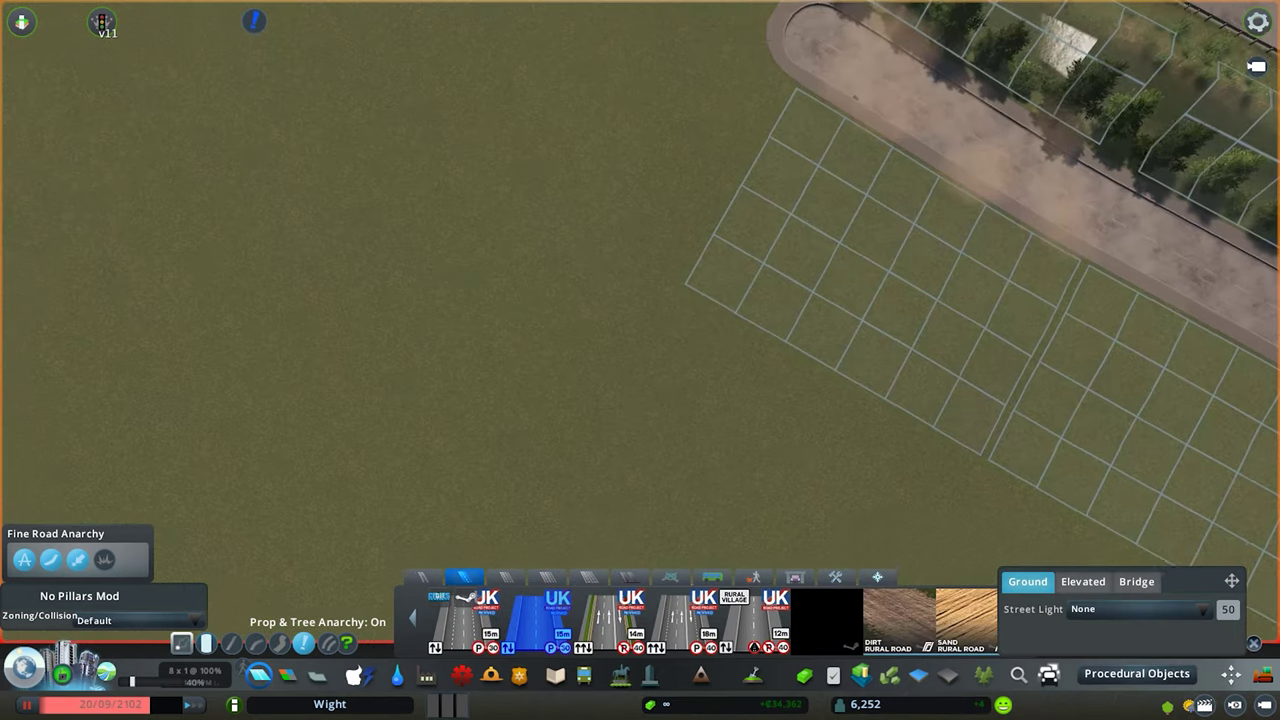
- Draw a winding link road in three segments from the corner of the supermarket's service yard, using the BIG car park road
left_click(505, 577)
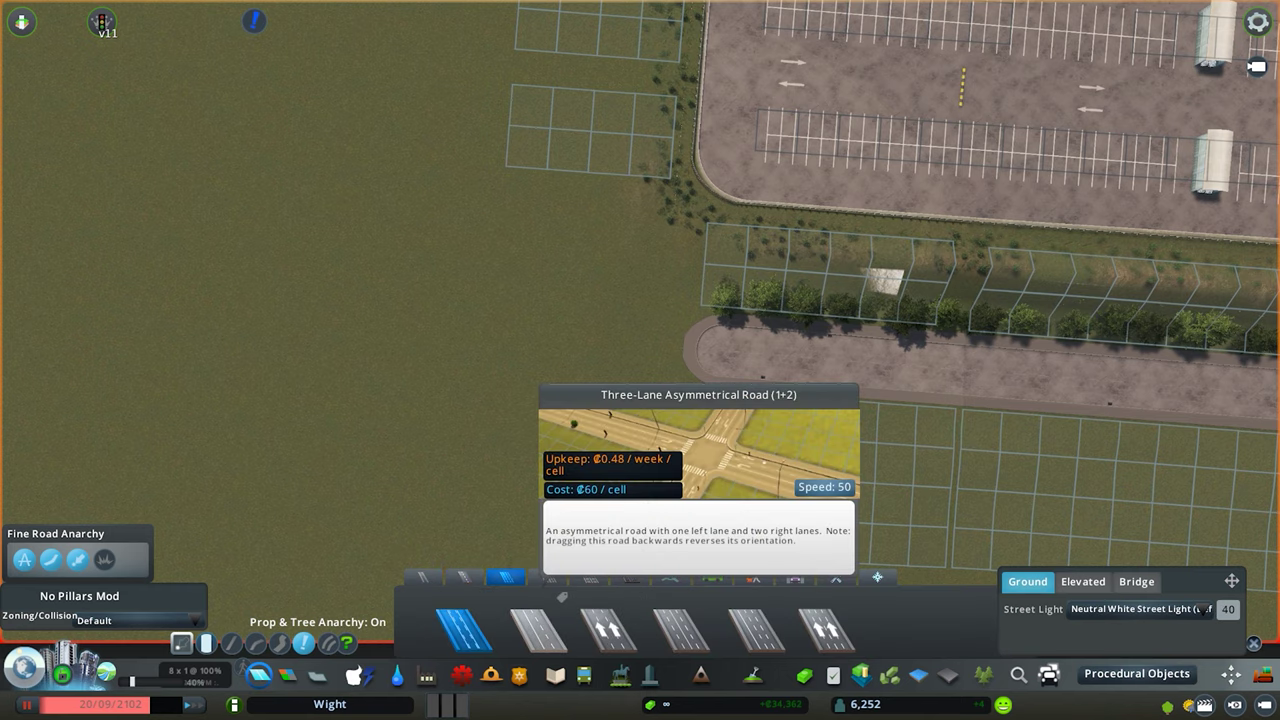
left_click(464, 577)
left_click(540, 620)
scroll(640, 300, "down", 3)
scroll(640, 300, "up", 5)
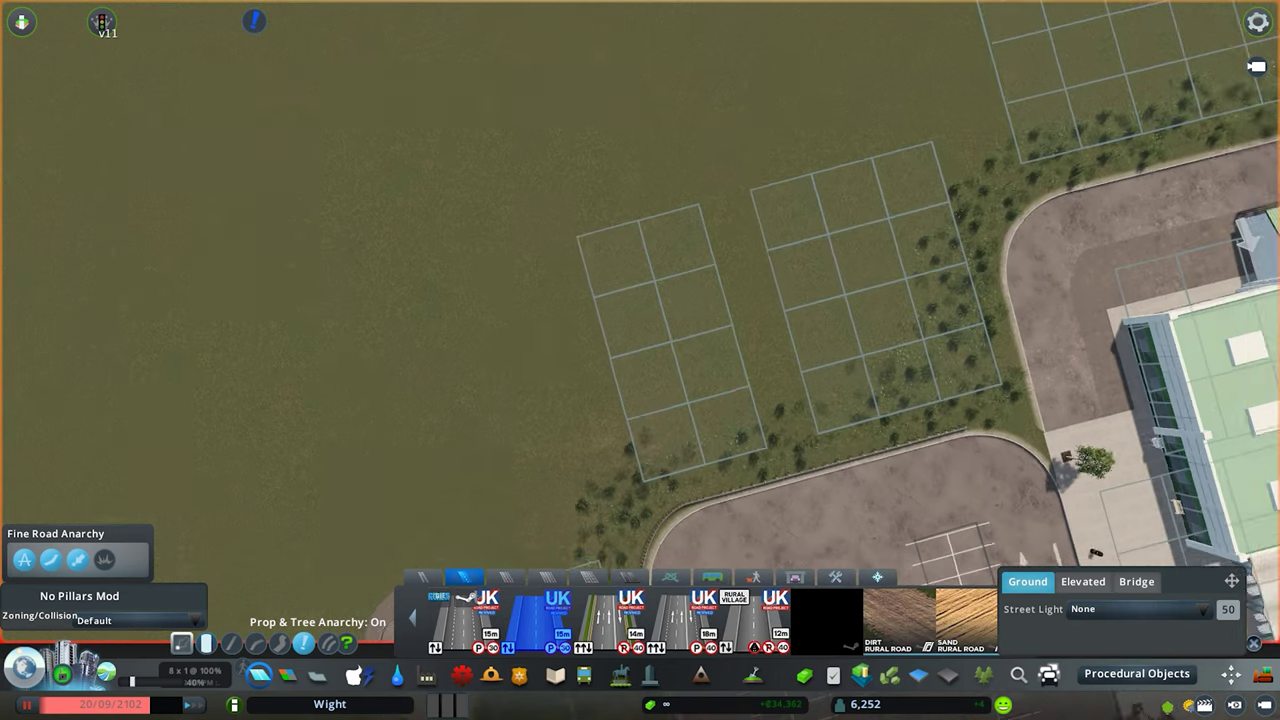
scroll(640, 300, "down", 2)
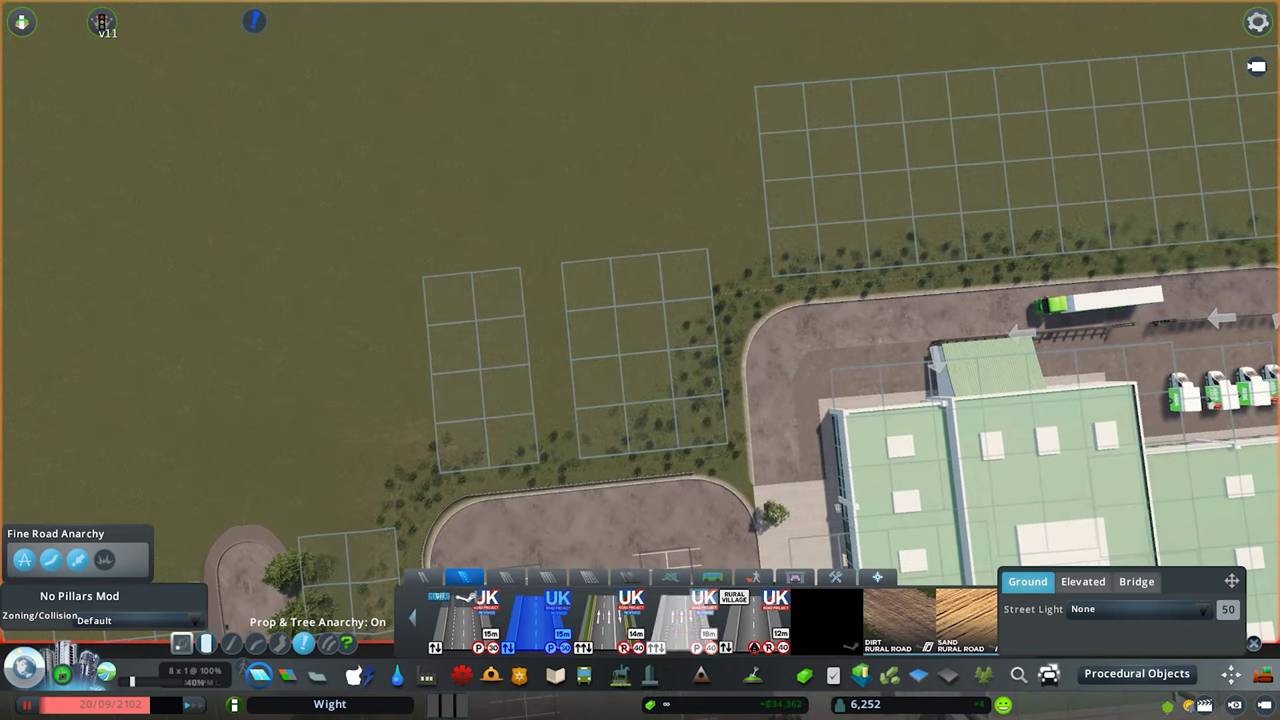
left_click(836, 577)
left_click(760, 322)
left_click(614, 338)
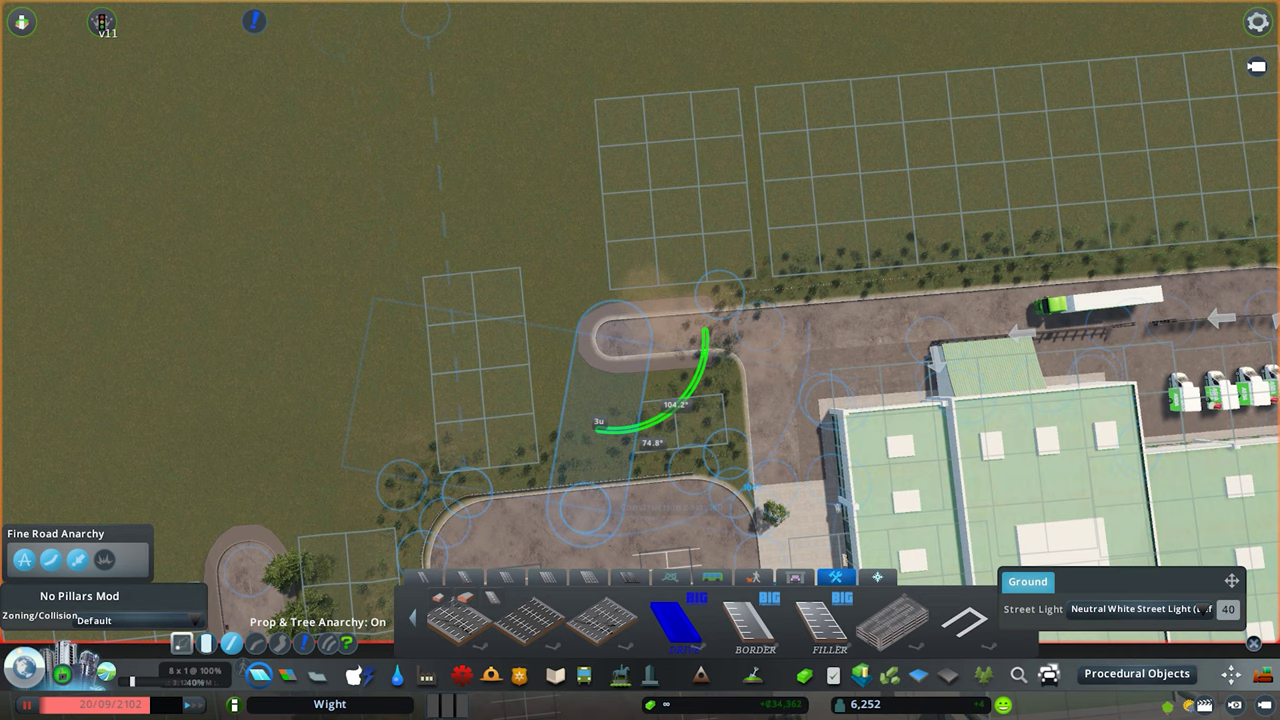
left_click(603, 184)
left_click(434, 204)
- Move the nodes of the new link road so it curves around the car park corner towards the dead-end road
left_click(1231, 675)
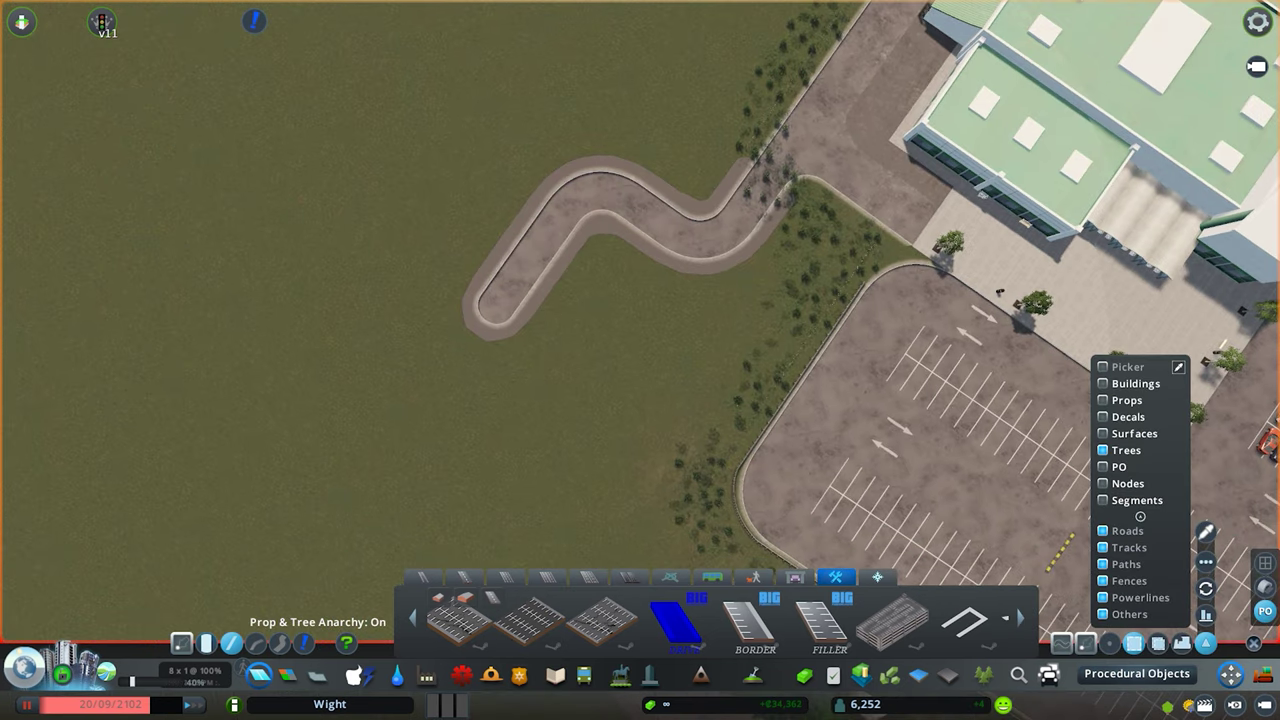
double_click(1126, 450)
left_click_drag(600, 190, 680, 355)
key("q")
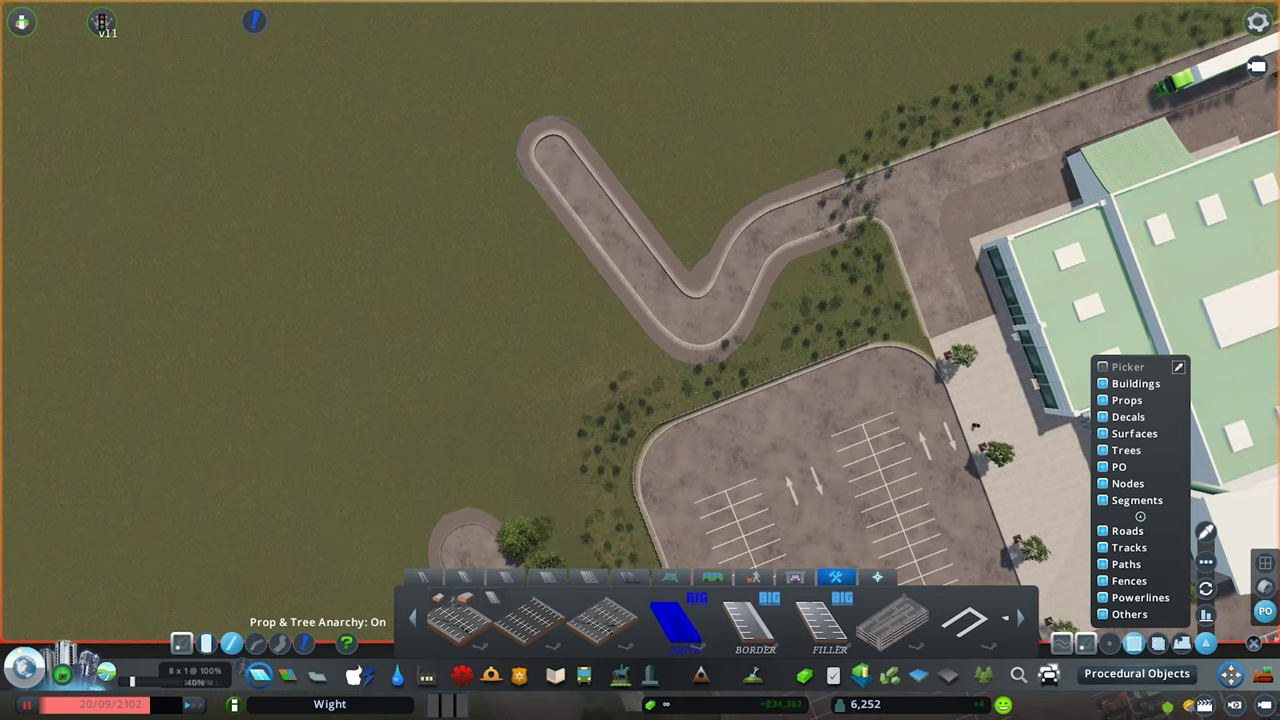
left_click_drag(546, 146, 554, 384)
key("q")
scroll(640, 360, "down", 1)
key("a")
key("s")
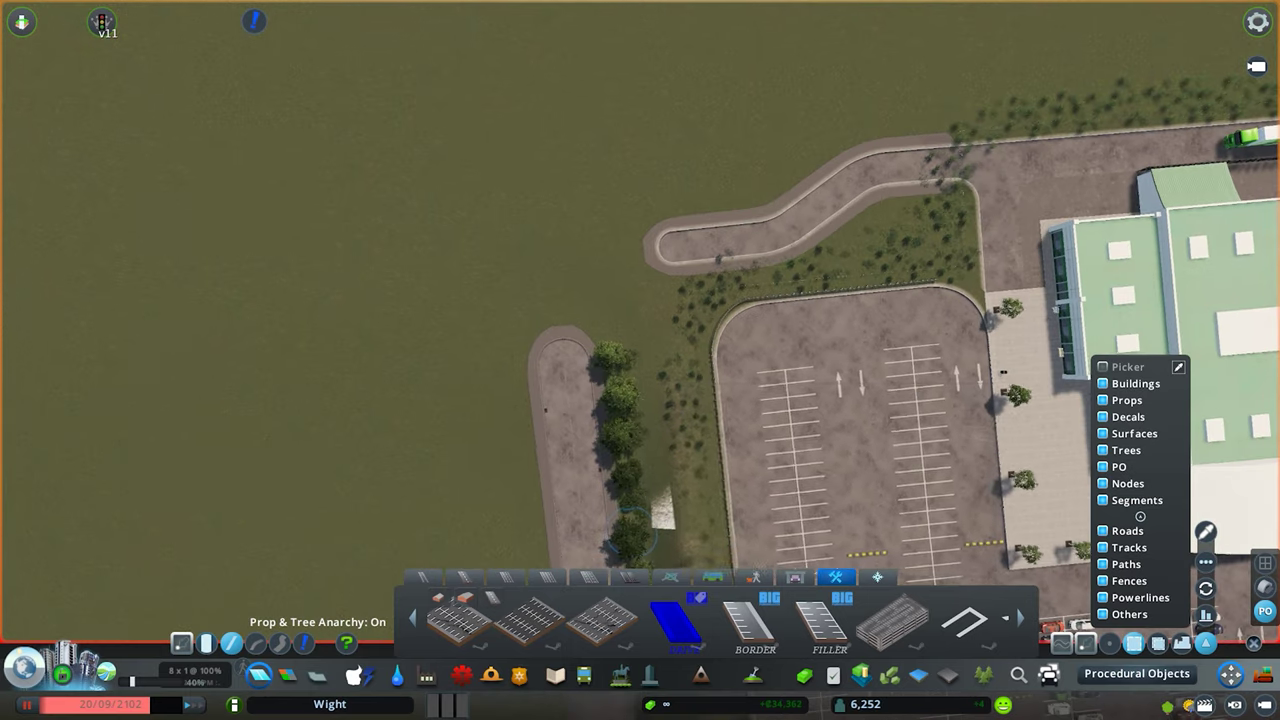
- Extend the main road beyond its dead end and connect the link road to it at a T-junction
left_click(564, 372)
left_click(563, 366)
left_click(540, 114)
left_click(668, 245)
left_click(668, 245)
left_click(561, 250)
key("e")
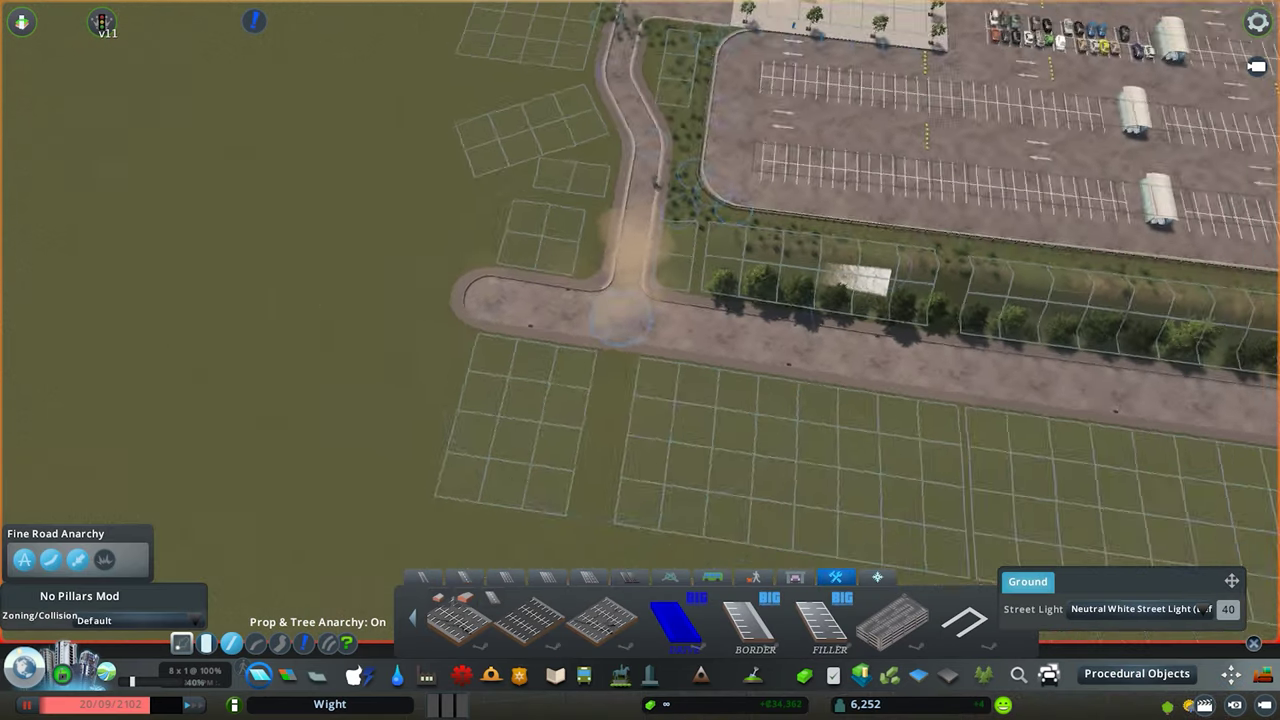
- Filter the selection to trees and move the weeds overlapping the start of the link road onto the adjoining grass
scroll(640, 360, "up", 3)
key("m")
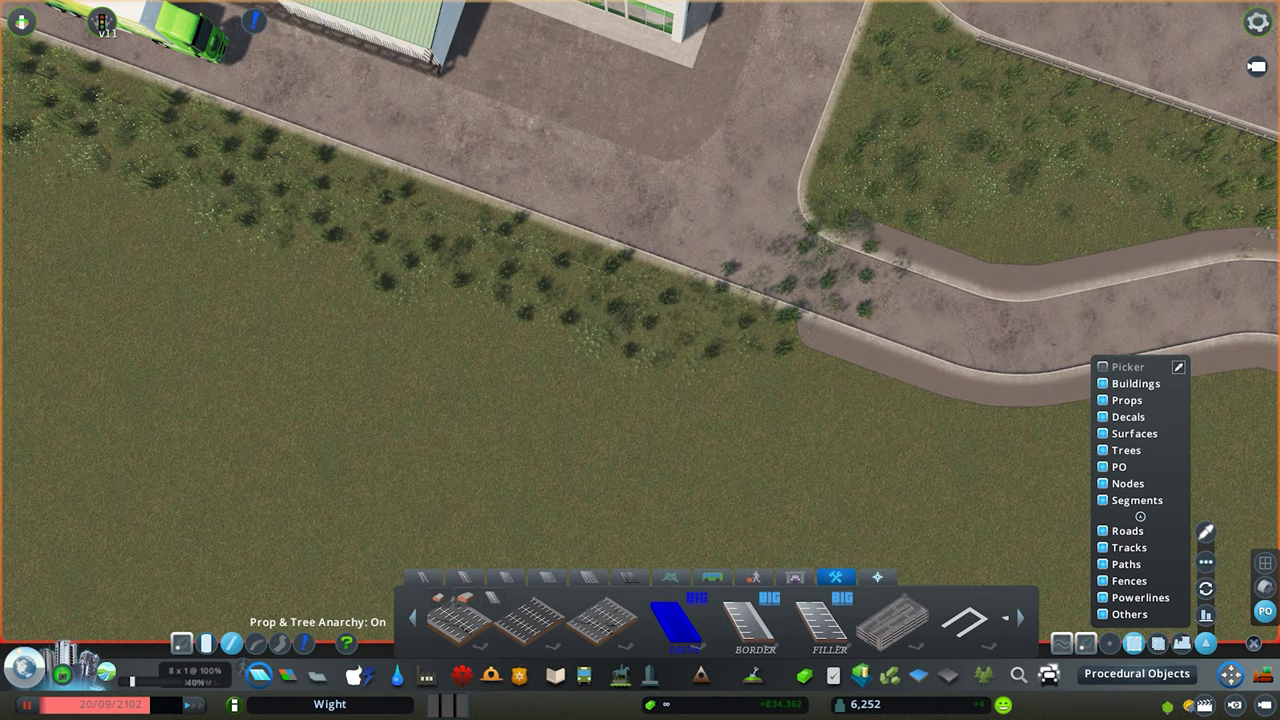
double_click(1127, 400)
double_click(1126, 450)
left_click_drag(958, 174, 714, 350)
mouse_move(808, 285)
left_mouse_down()
mouse_move(790, 425)
mouse_move(764, 409)
left_mouse_up()
- Copy the selected weed group onto the verges on both sides of the link road
key("d")
key("ctrl+c")
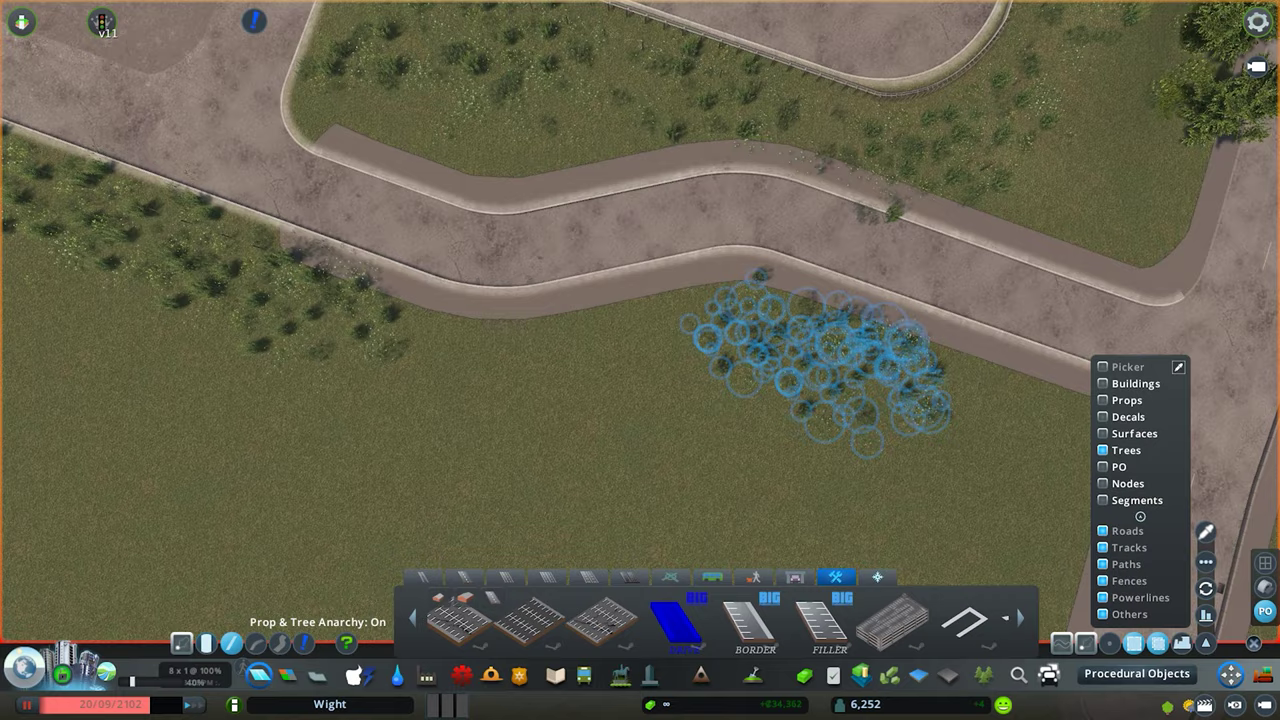
left_click(817, 364)
key("d")
key("s")
left_click(714, 322)
key("w")
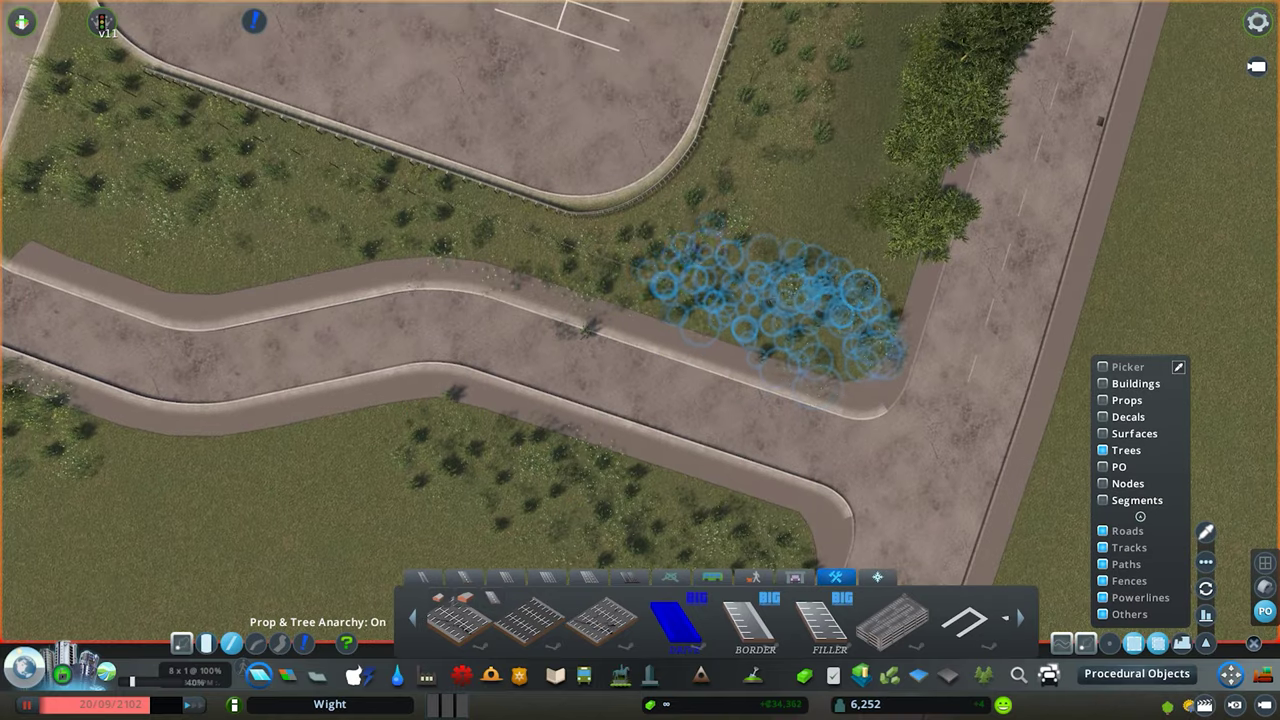
left_click(780, 294)
- Rotate and place further copies of the weeds along the link road's outer verge, from the junction back to the service yard
right_click(830, 282)
left_click(846, 274)
key("s")
left_click(720, 300)
scroll(715, 295, "down", 3)
key("a")
right_click(712, 280)
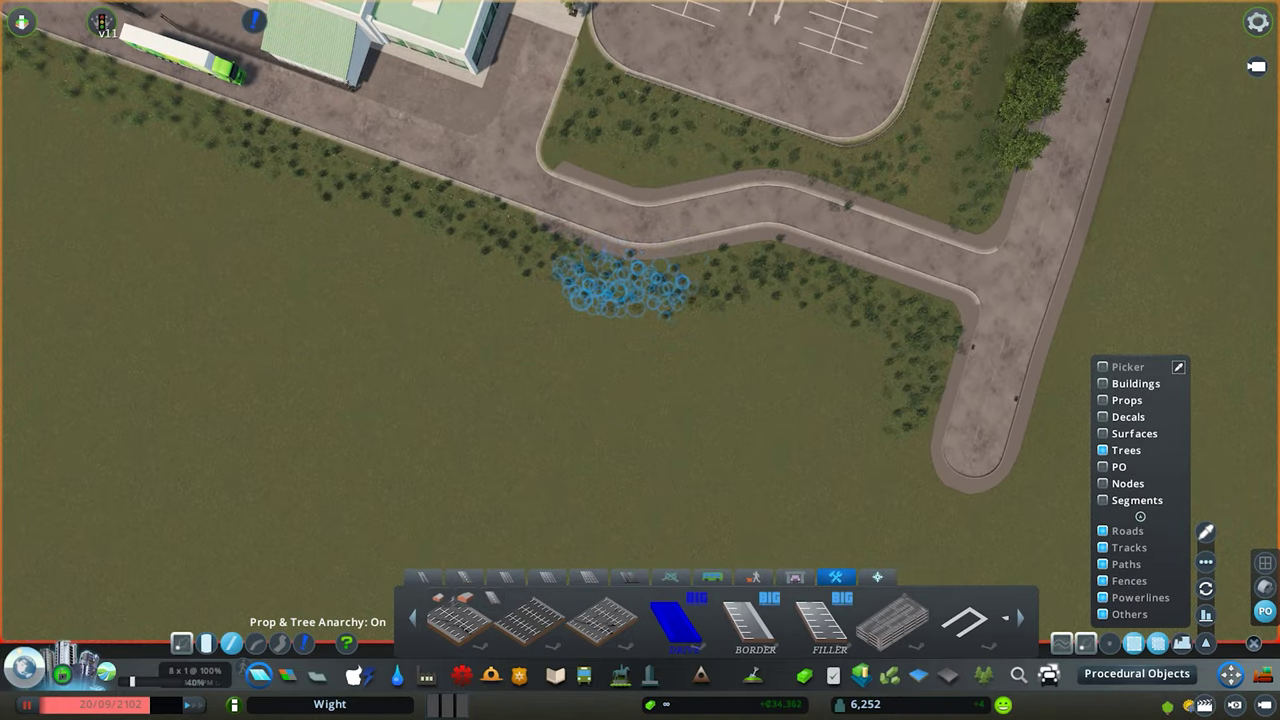
left_click(622, 286)
- Erase the pavement surface along both edges of the link road with the surface painter at brush size 19
left_click(1230, 674)
left_click(947, 675)
left_click(463, 629)
left_click_drag(21, 368, 25, 368)
right_click(600, 220)
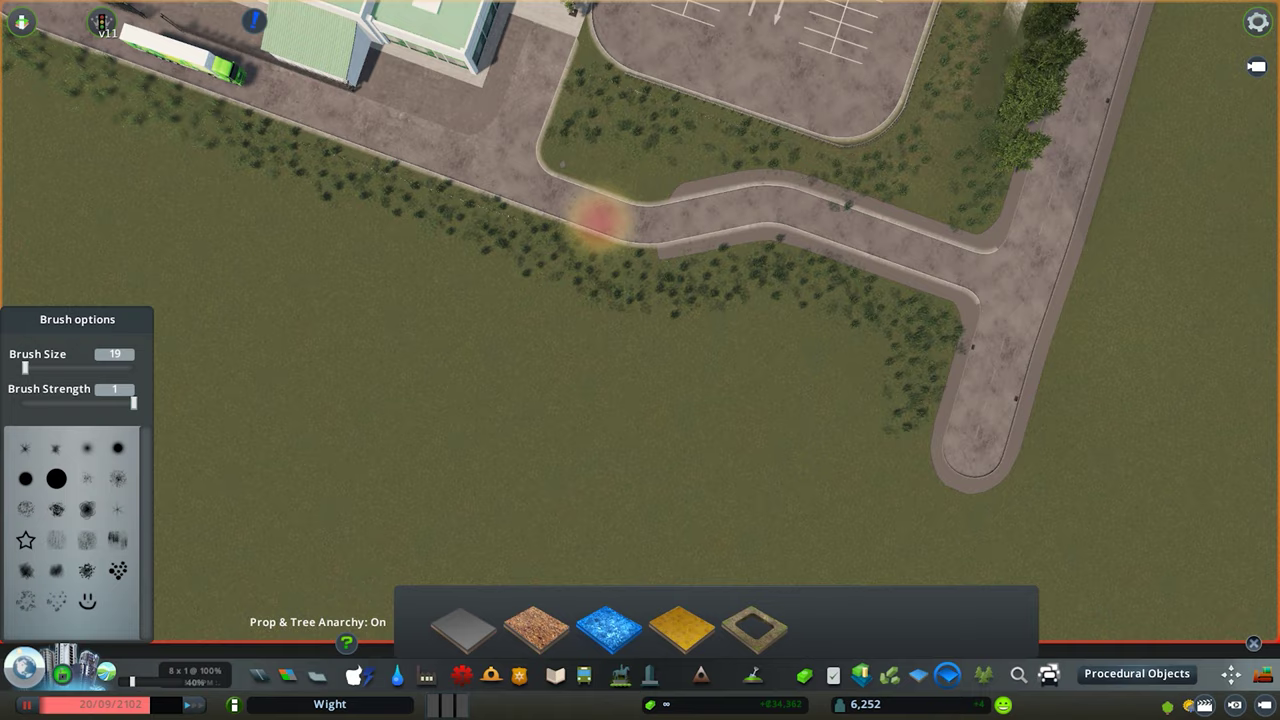
key("q")
scroll(640, 354, "up", 3)
key("w")
key("d")
- Move the remaining stray weeds off the link road and the pavement near its junction onto the grass
key("m")
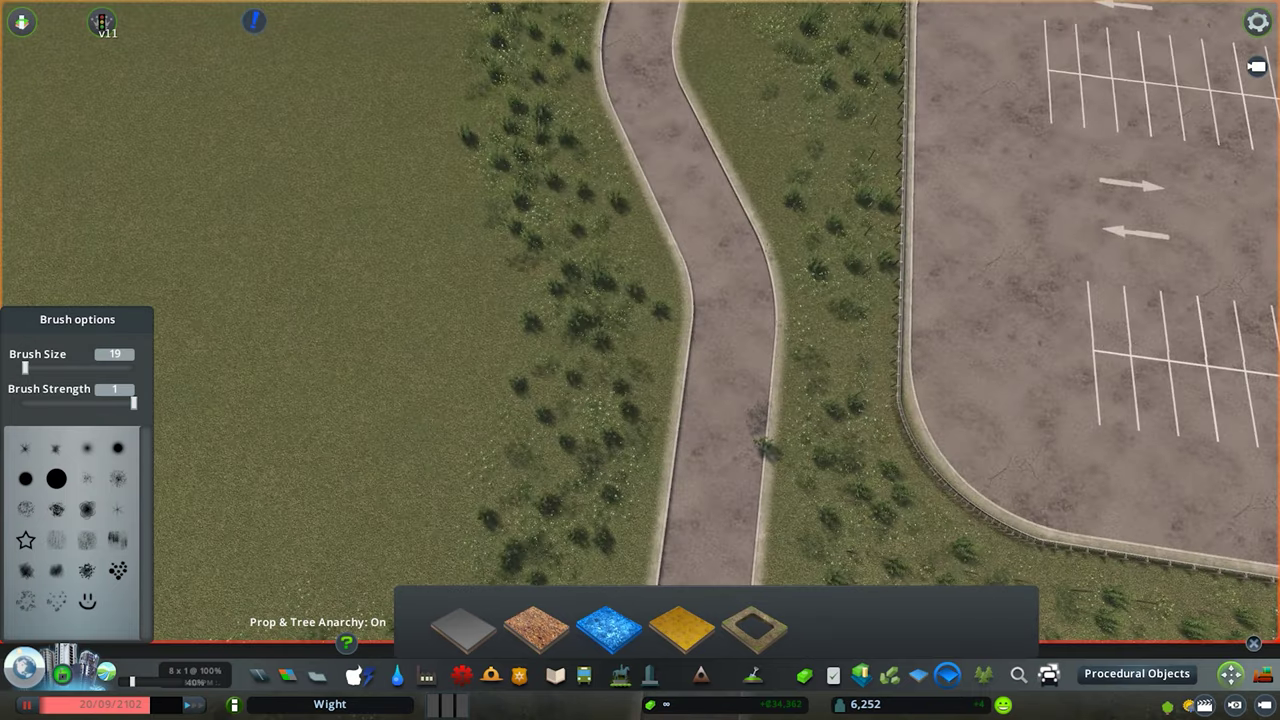
left_click_drag(762, 445, 824, 458)
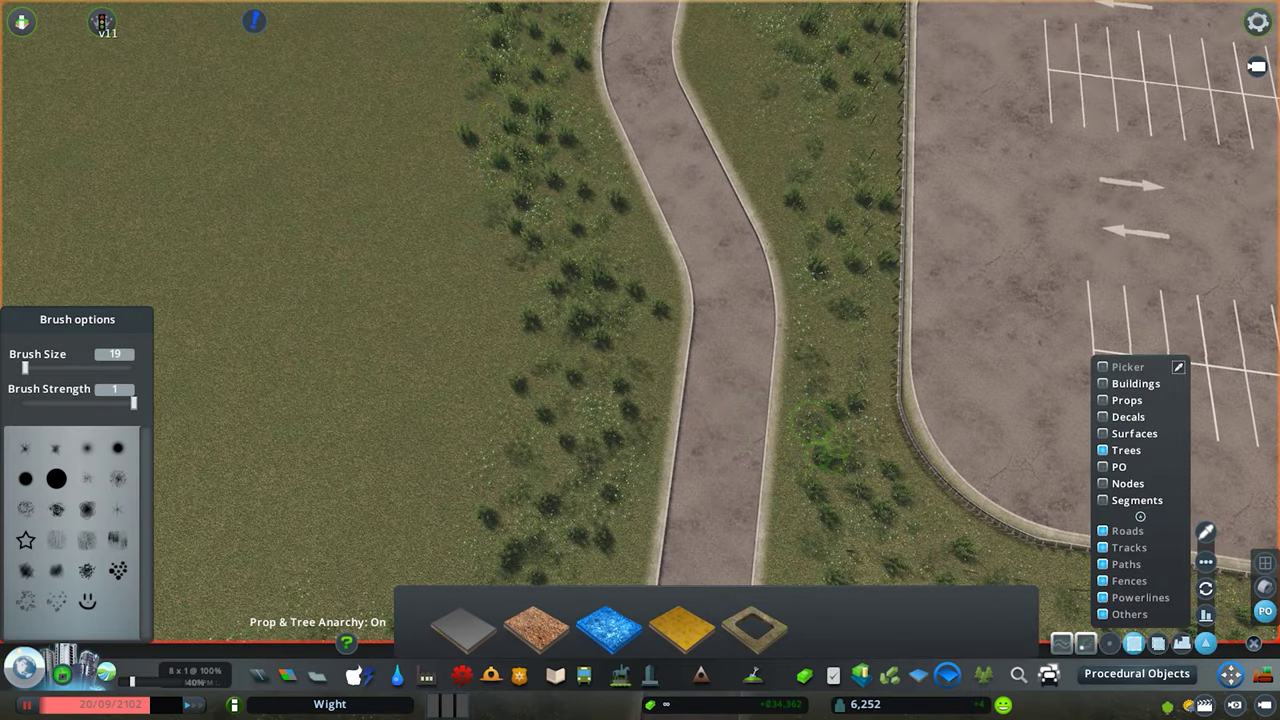
scroll(800, 440, "down", 2)
key("s")
key("q")
scroll(600, 320, "up", 3)
left_click_drag(485, 222, 505, 185)
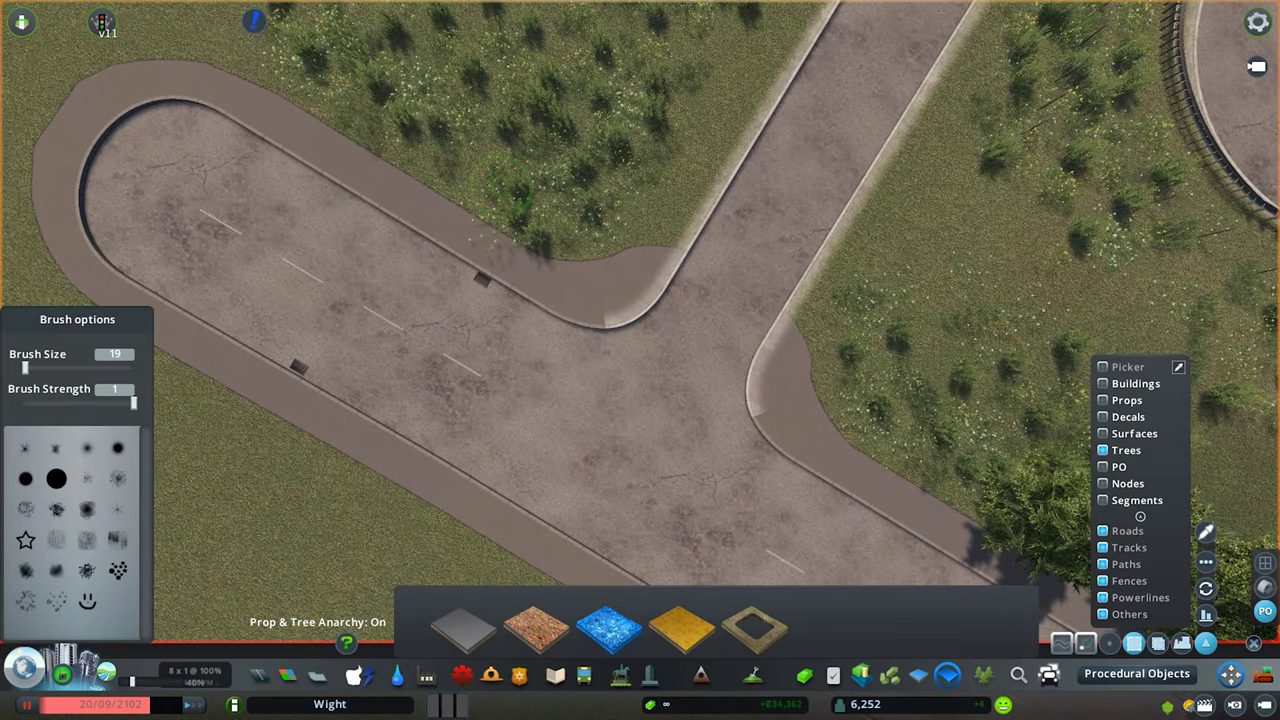
key("ctrl+c")
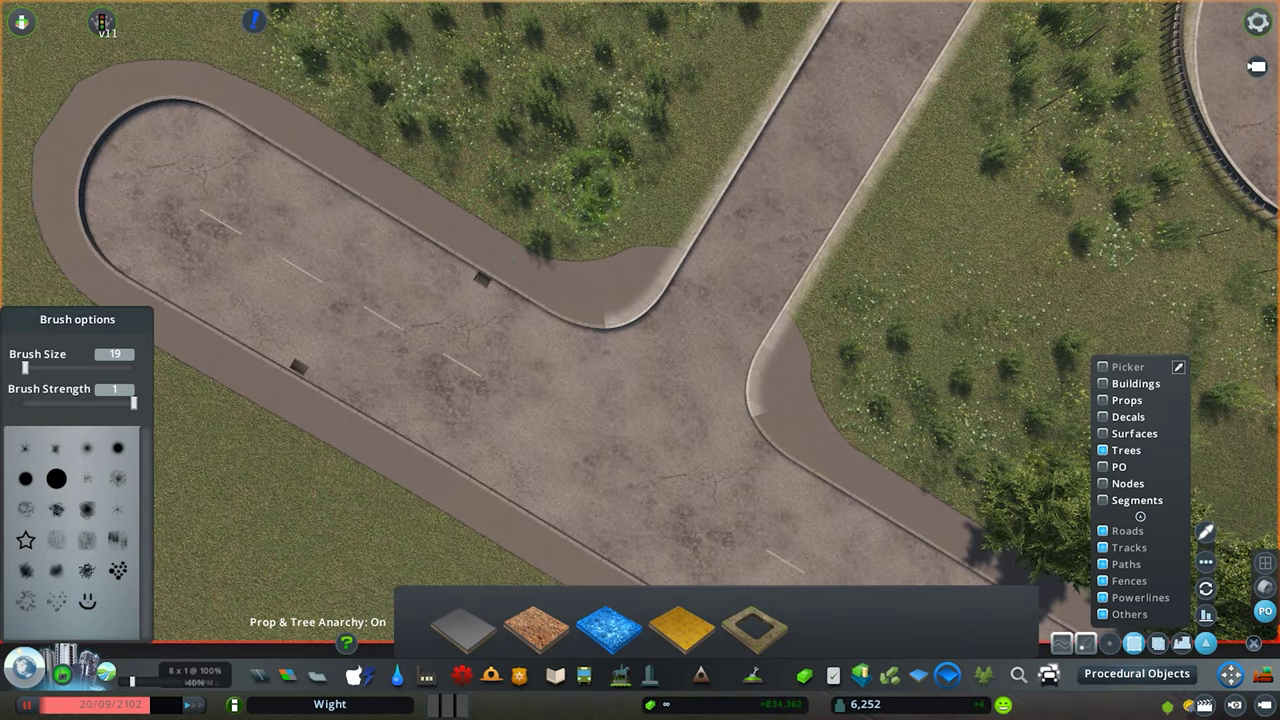
key("q")
scroll(598, 192, "down", 2)
key("Escape")
- Copy a group of roadside trees onto the verge between the link road junction and the main road's dead end
scroll(640, 320, "down", 4)
key("q")
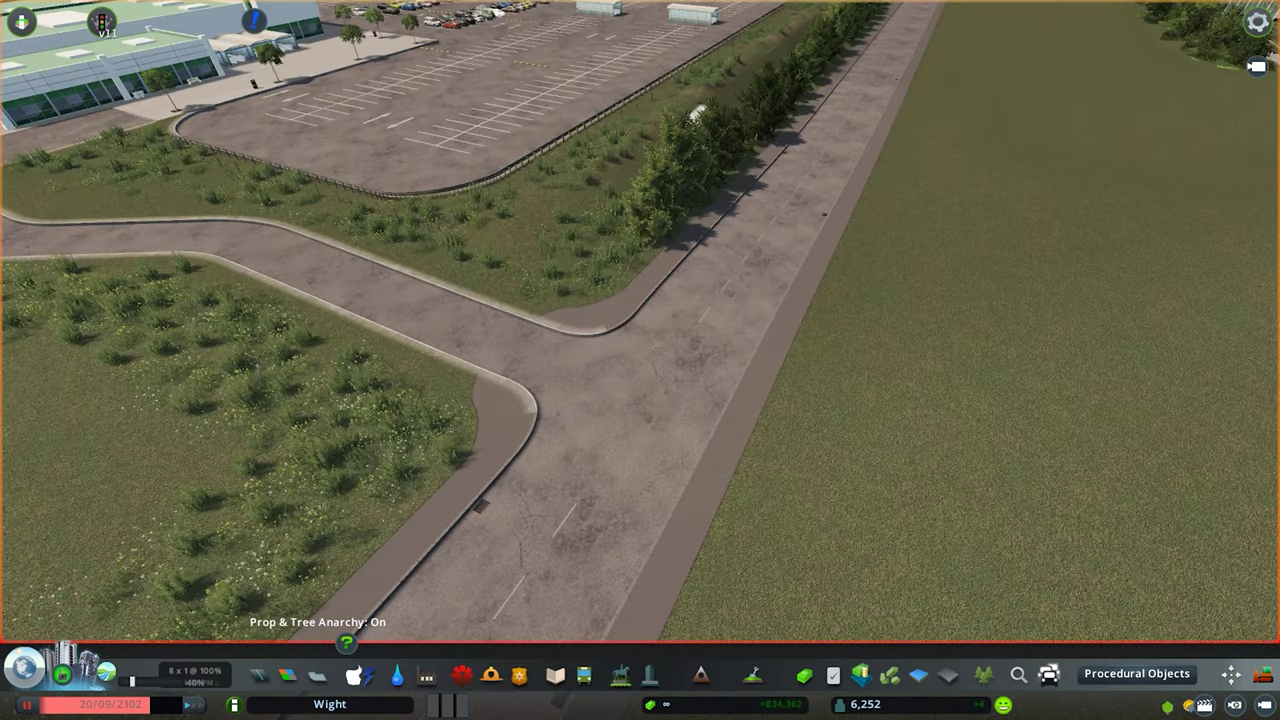
key("e")
key("e")
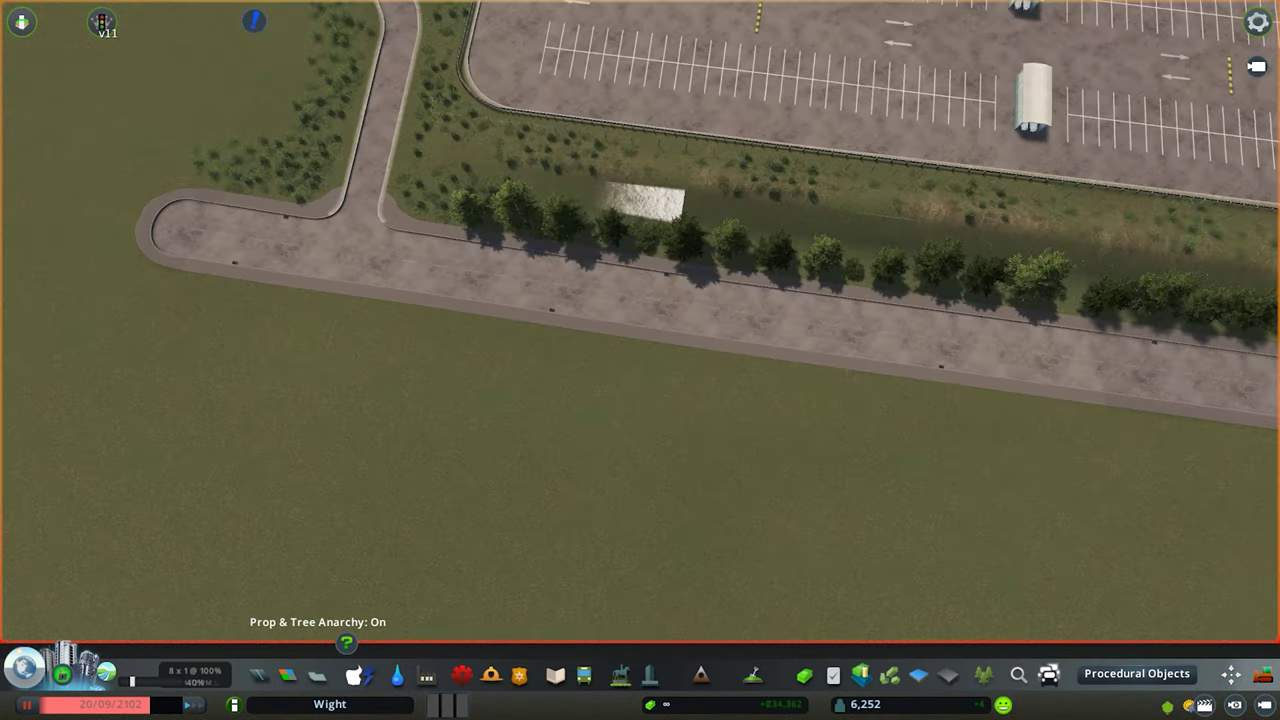
key("m")
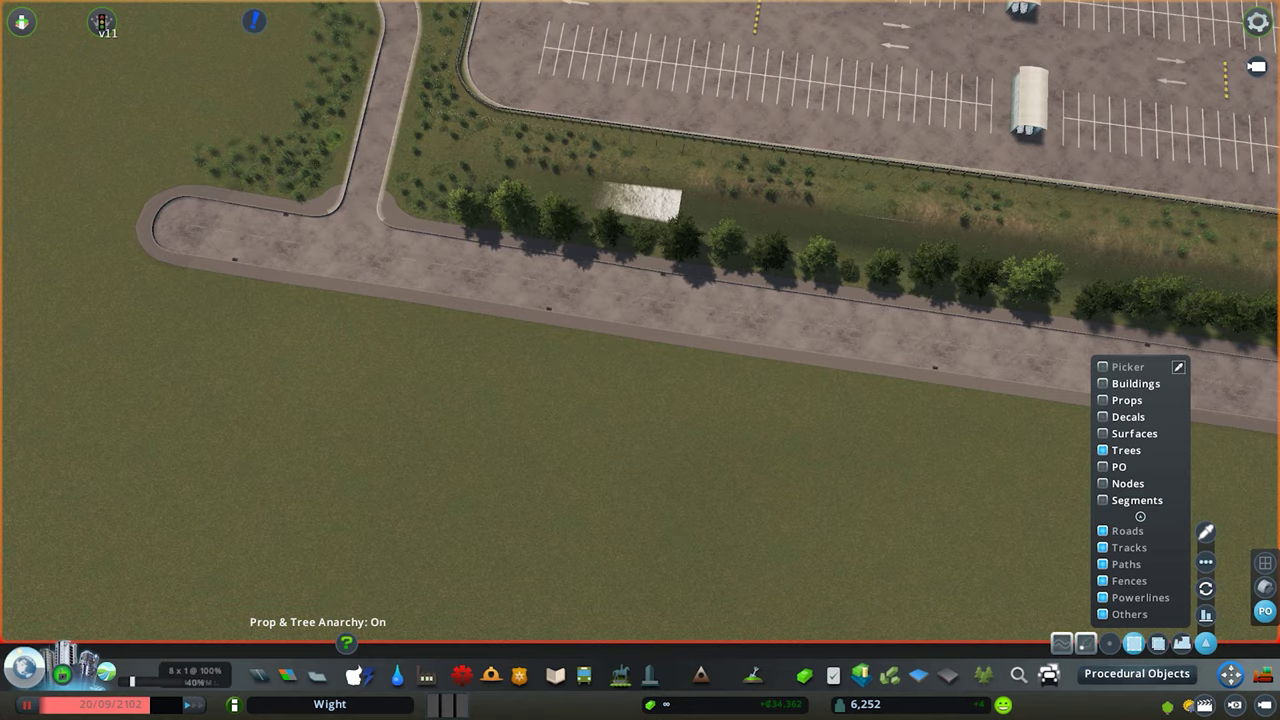
key("e")
key("ctrl+c")
key("a")
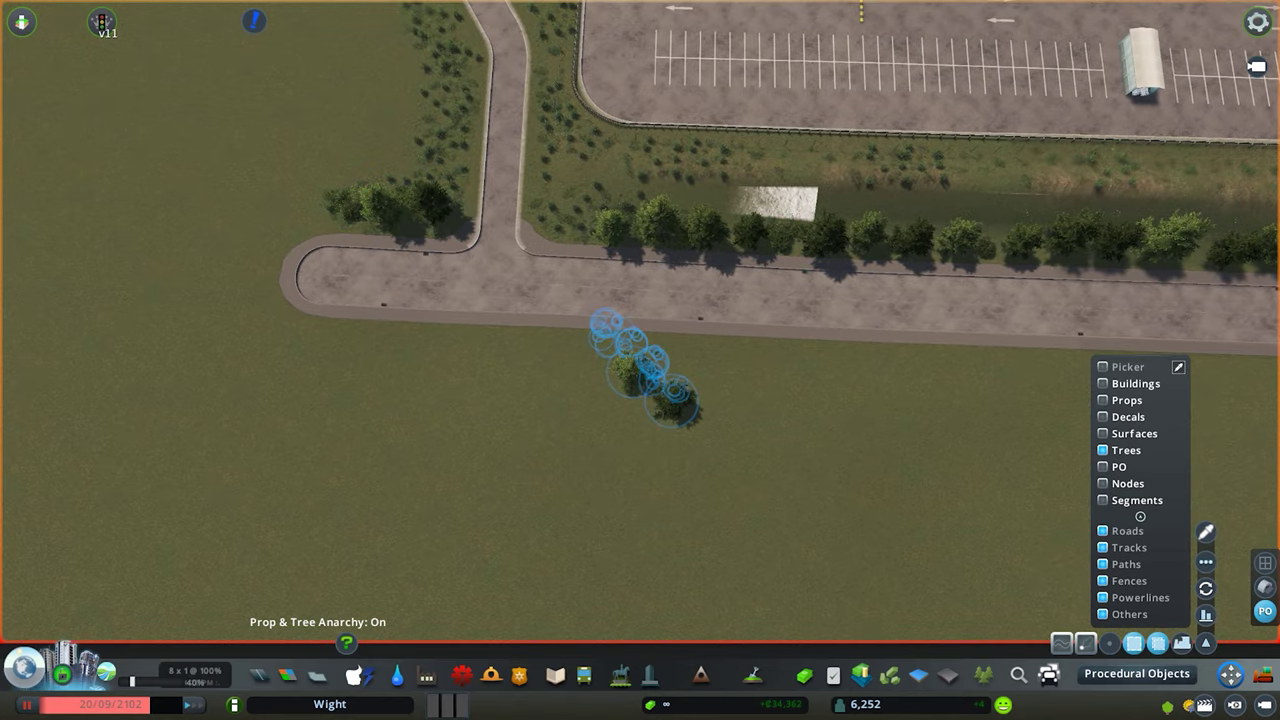
key("m")
key("e")
scroll(640, 320, "up", 3)
key("q")
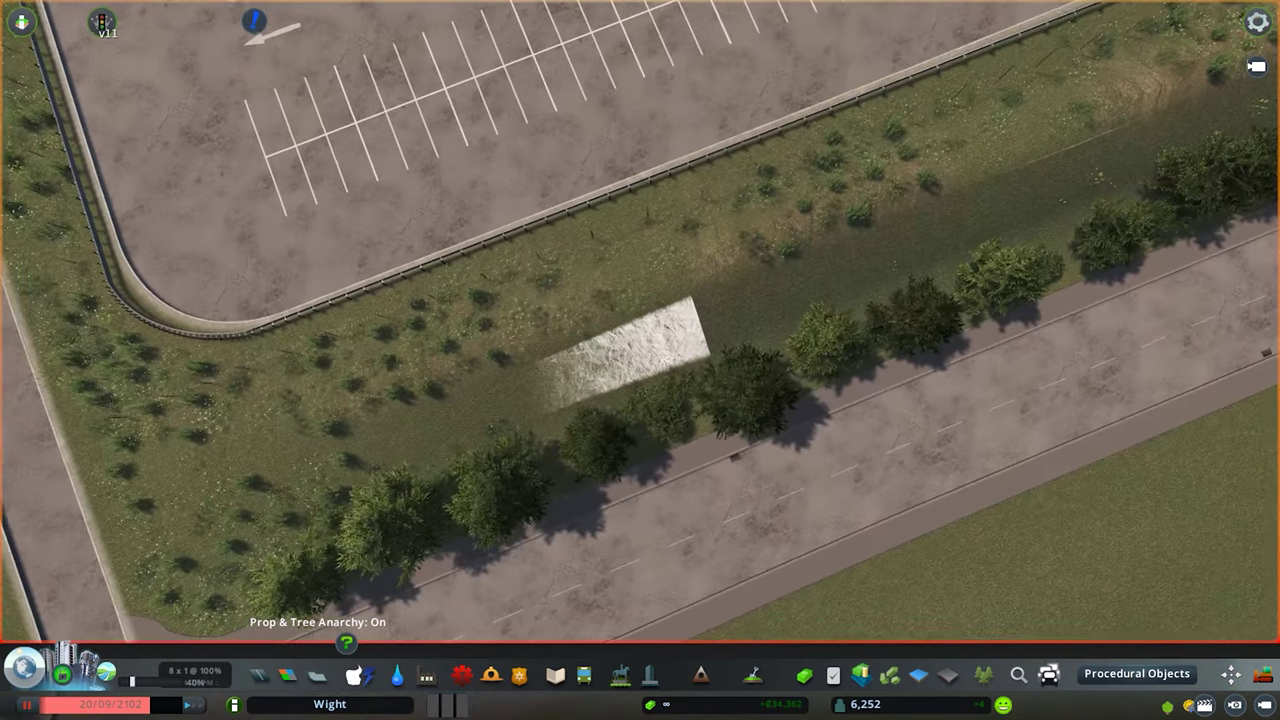
key("q")
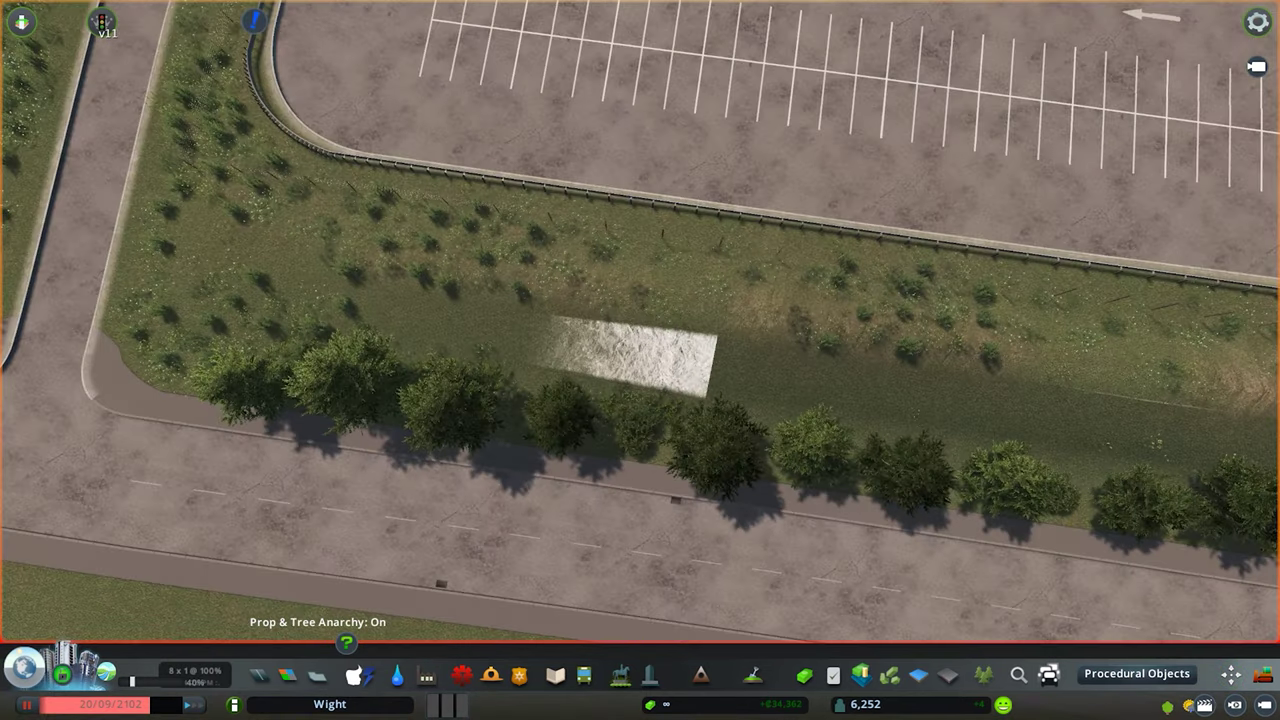
key("e")
key("m")
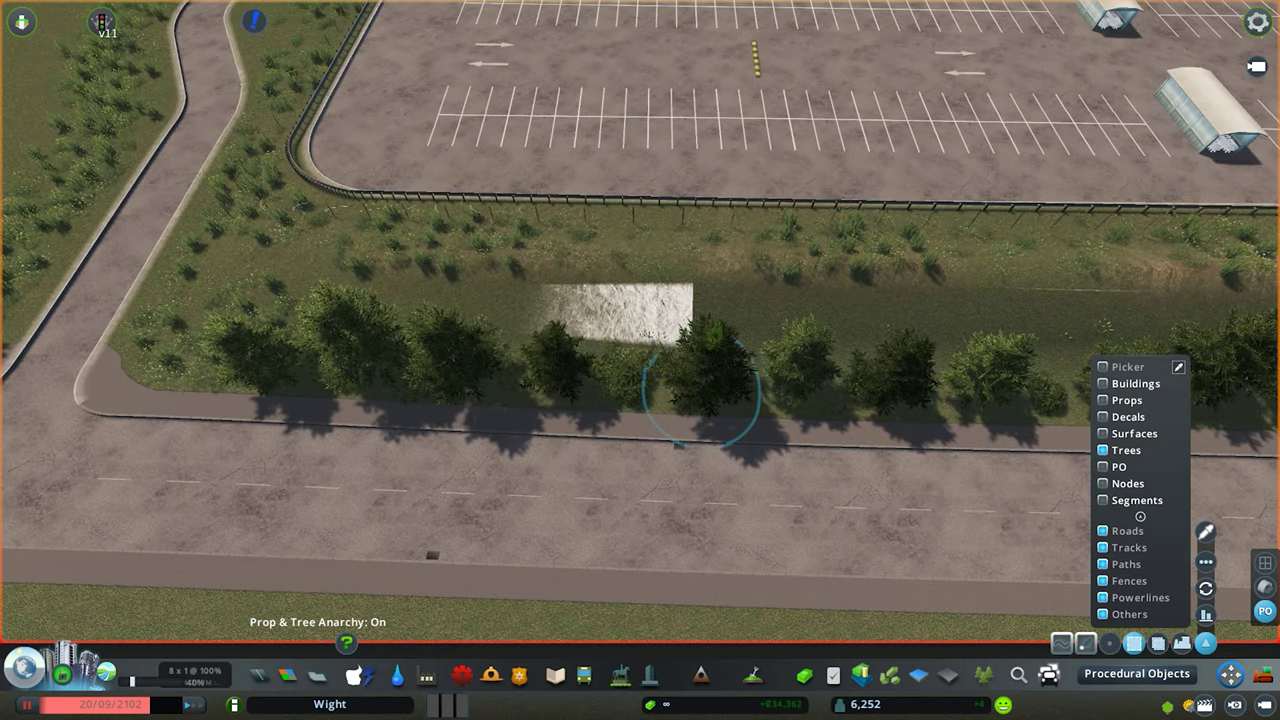
left_click(706, 390)
key("ctrl+c")
key("m")
- Filter the selection to nodes and move the stray white patch's nodes to clear it from the slope behind the roadside trees
key("e")
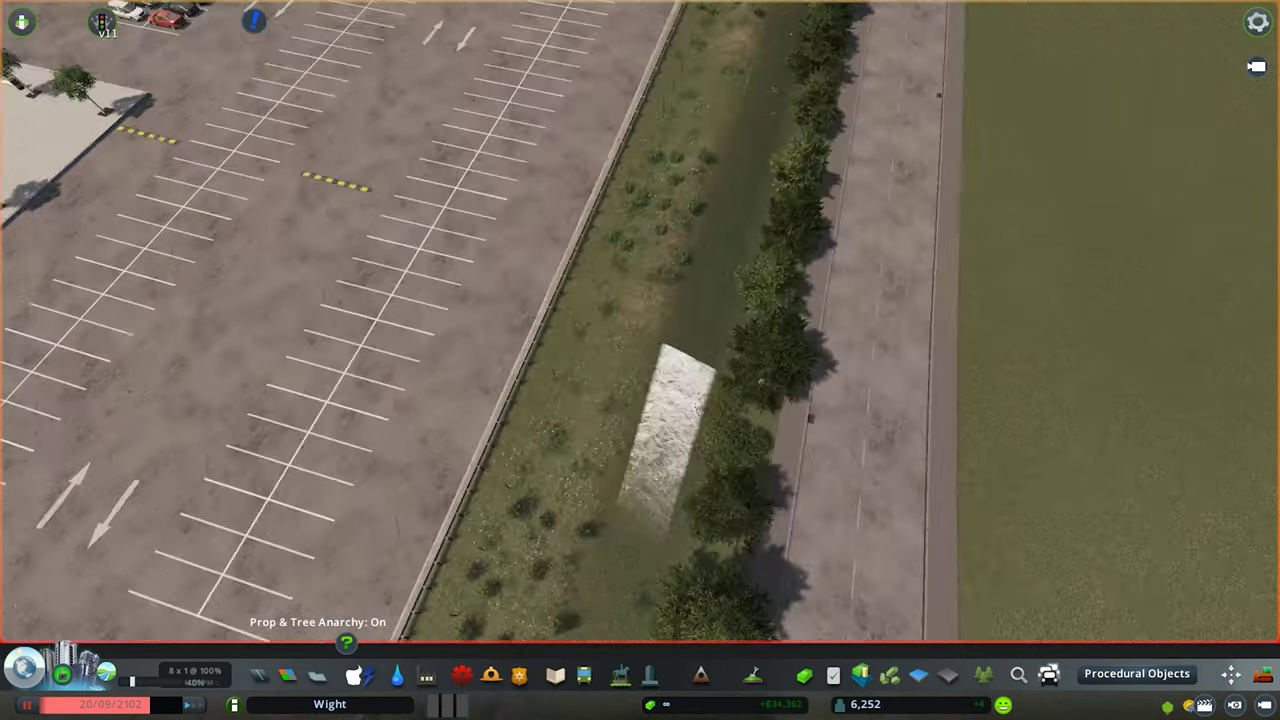
key("q")
key("m")
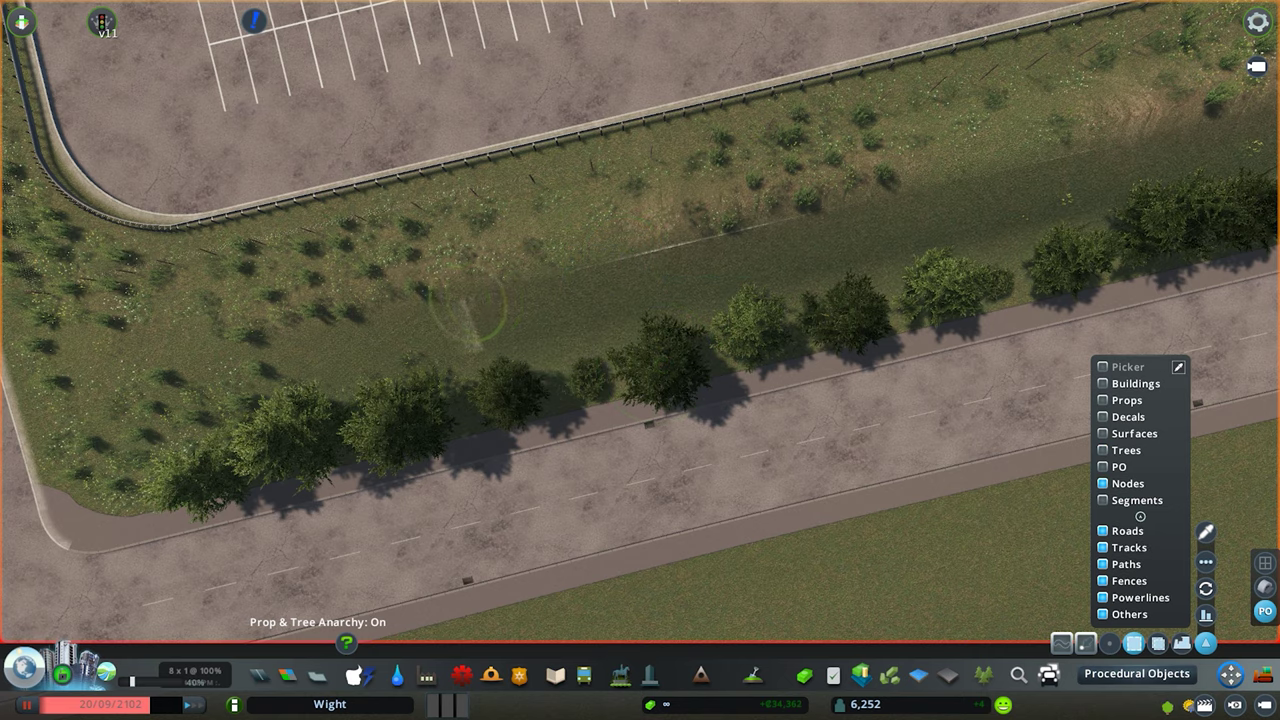
key("e")
scroll(500, 300, "up", 3)
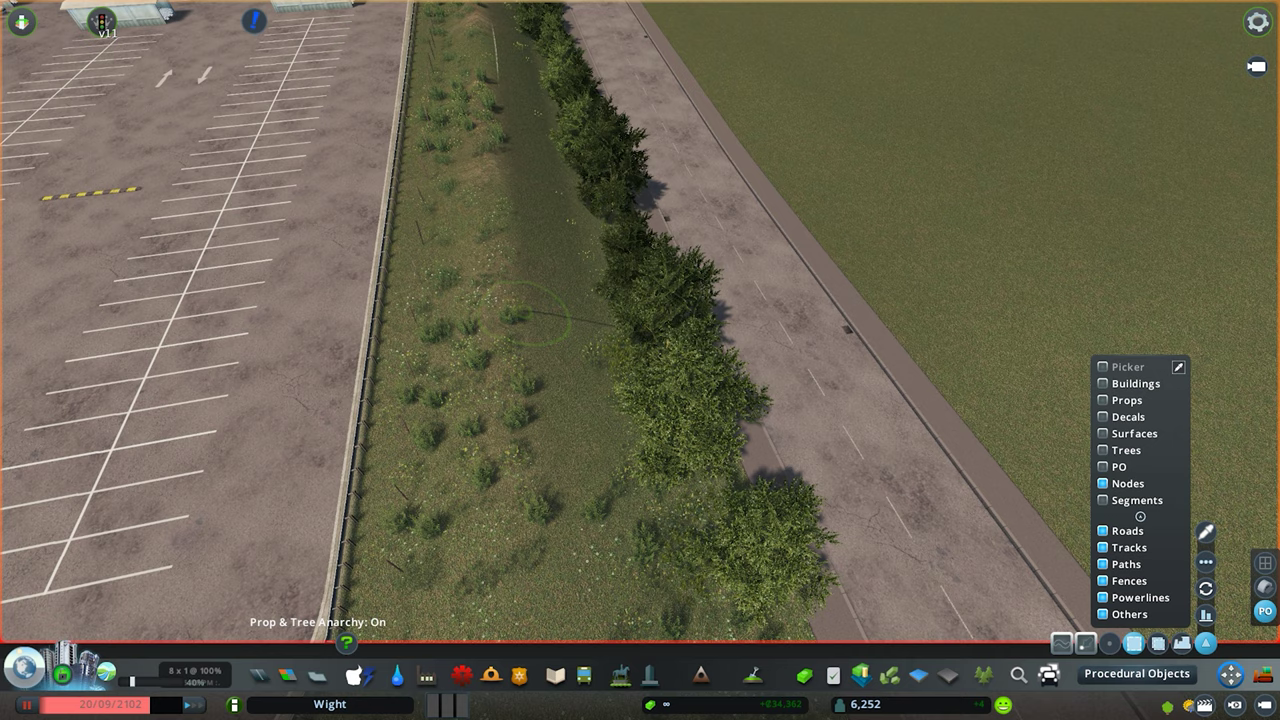
key("q")
scroll(528, 313, "down", 4)
key("a")
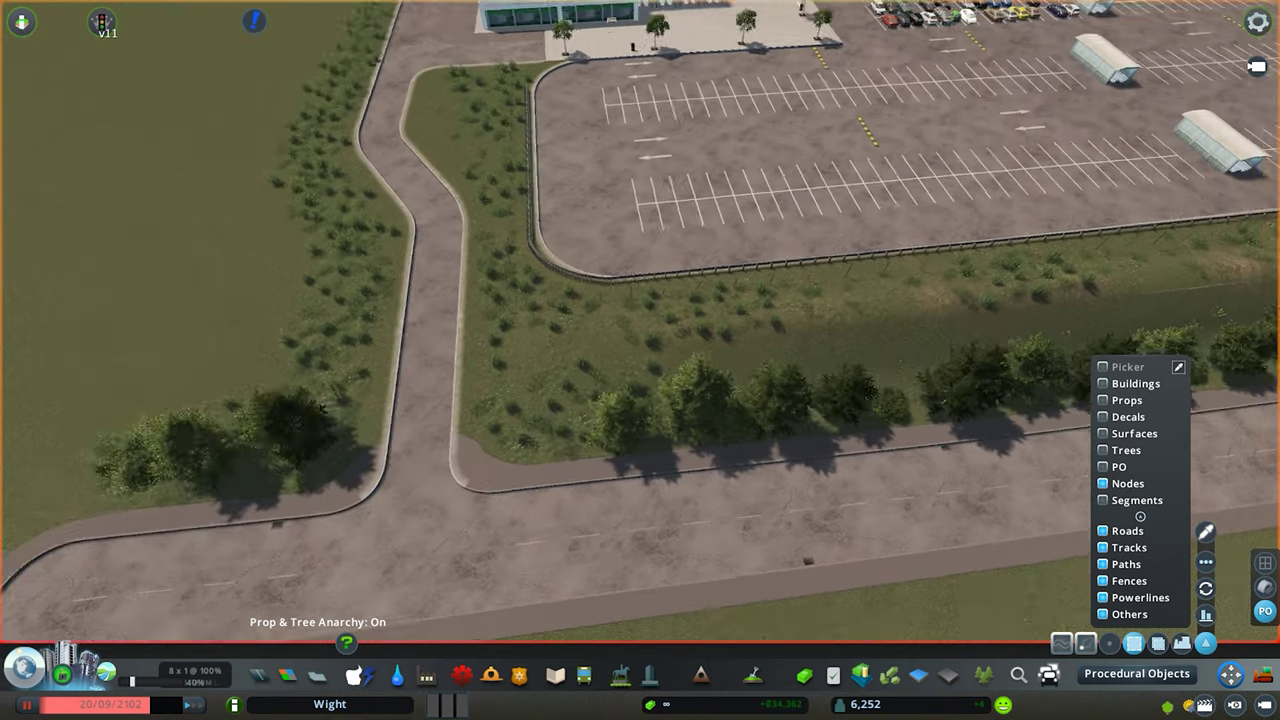
- Copy the small group of trees beside the link road junction and place the copies along the outer verge of the link road
scroll(528, 313, "up", 3)
left_click(1110, 643)
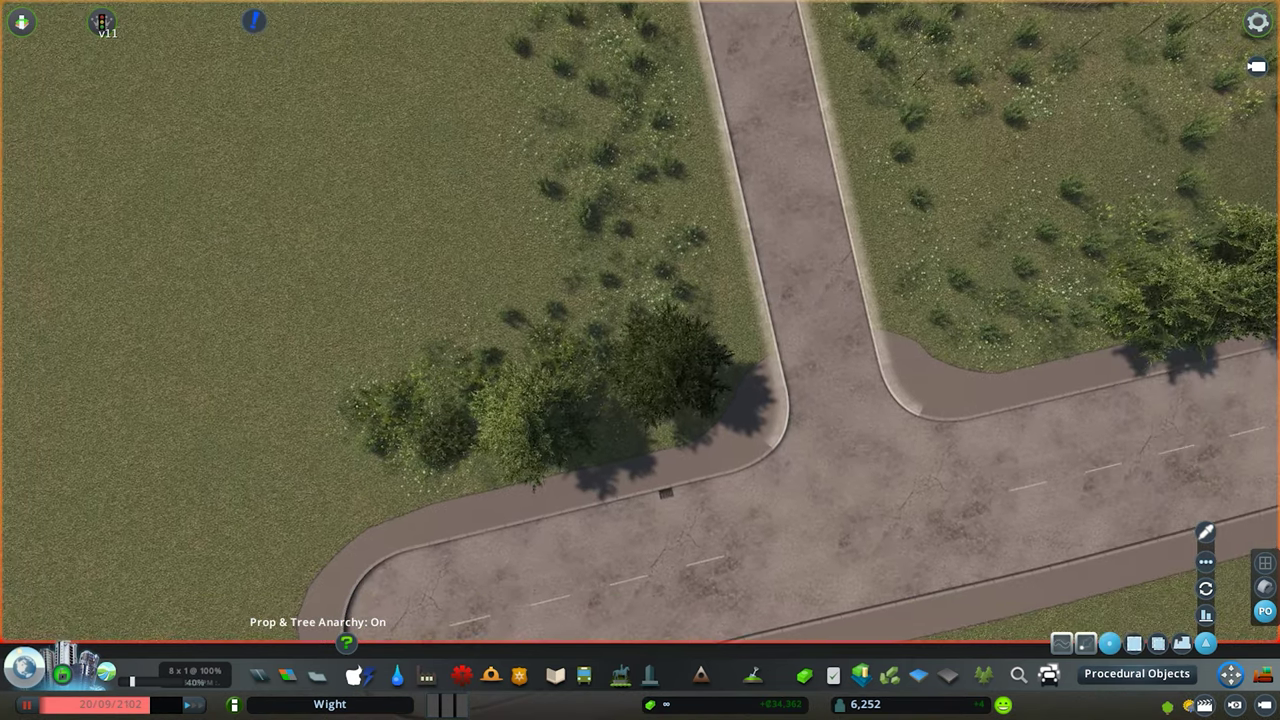
left_click(448, 430, "shift")
key("ctrl+c")
left_click(640, 190)
key("q")
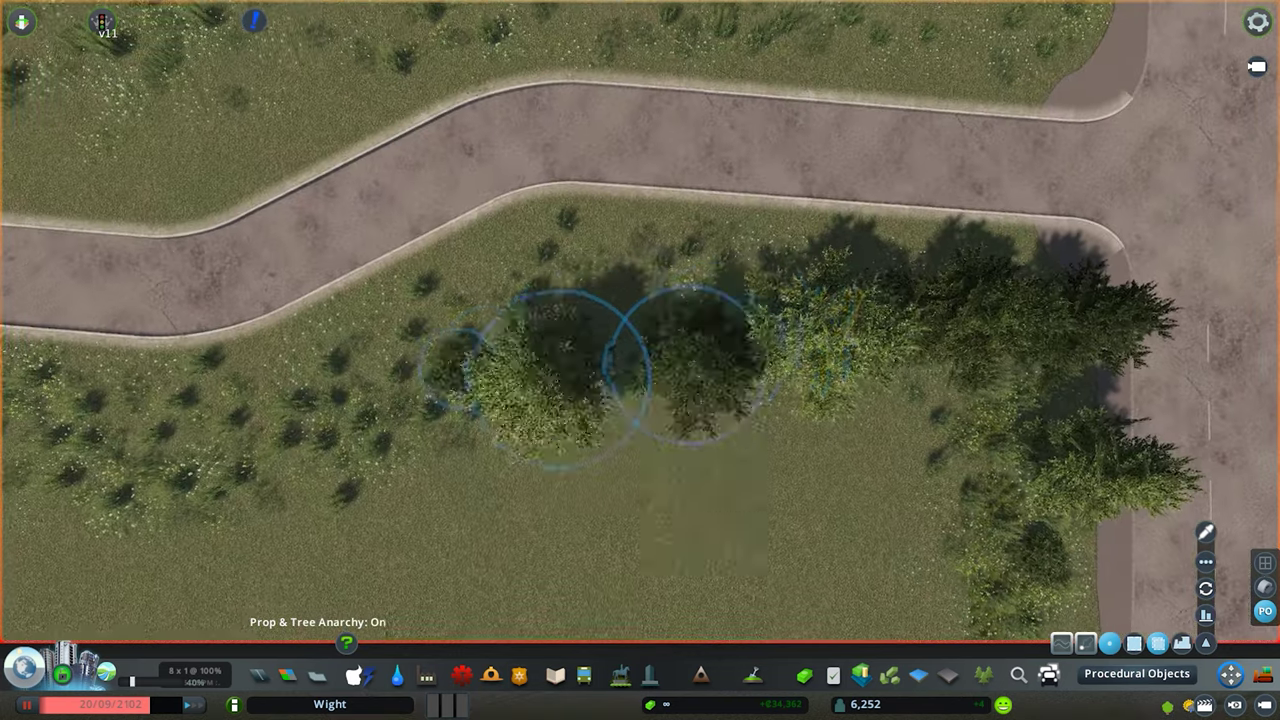
left_click(572, 365)
key("a")
left_click(590, 343)
key("a")
left_click(440, 348)
- Extend the copied tree line along the grass behind the supermarket's service road and thicken it with further copies
scroll(500, 355, "down", 3)
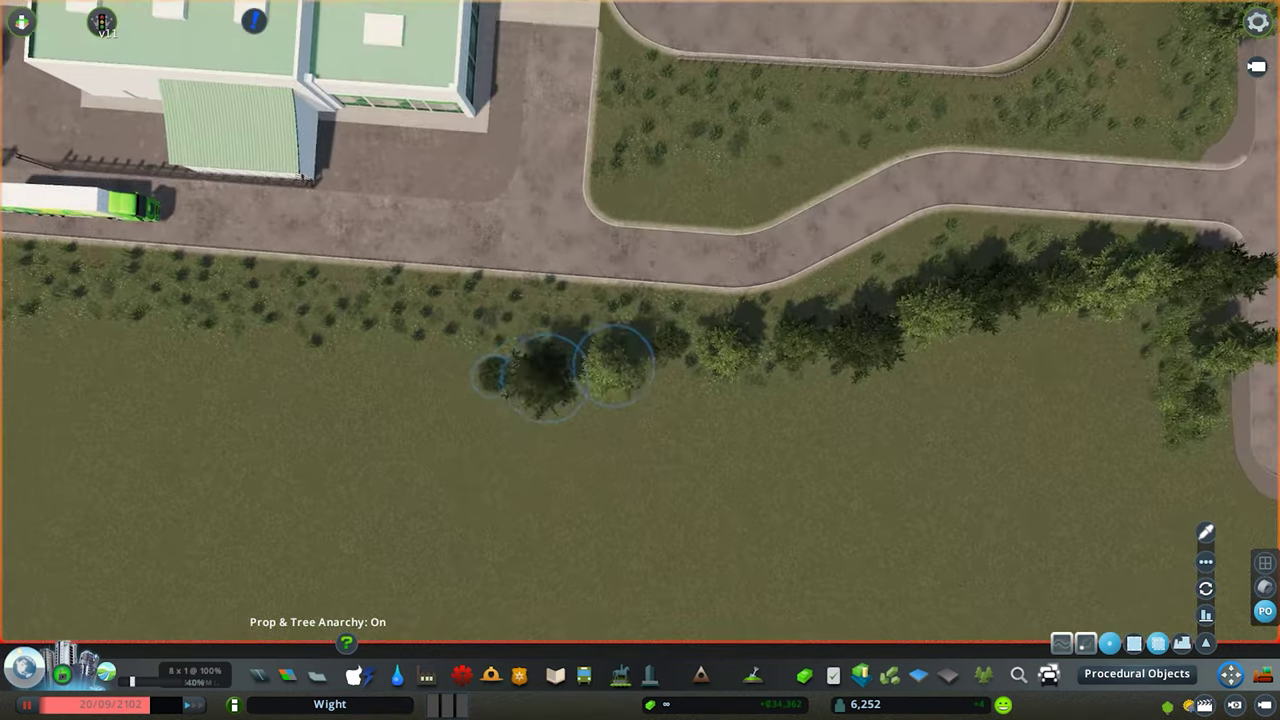
left_click(553, 355)
key("a")
key("a")
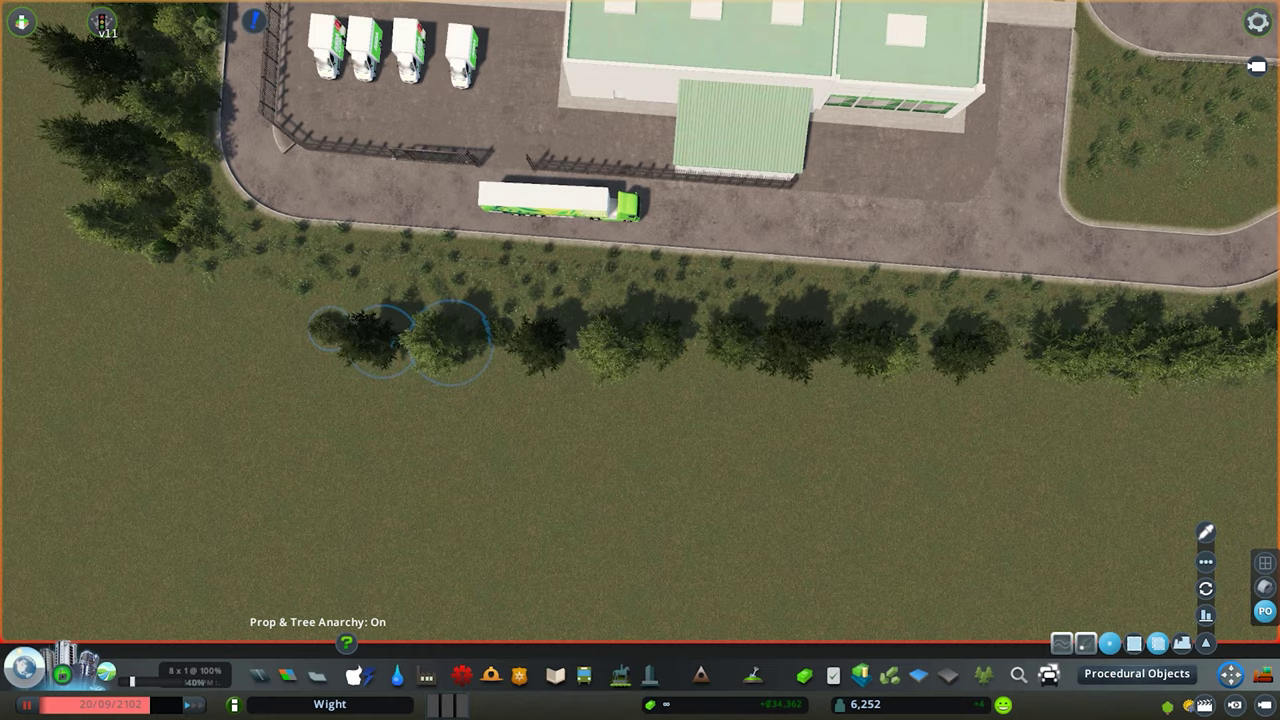
key("d")
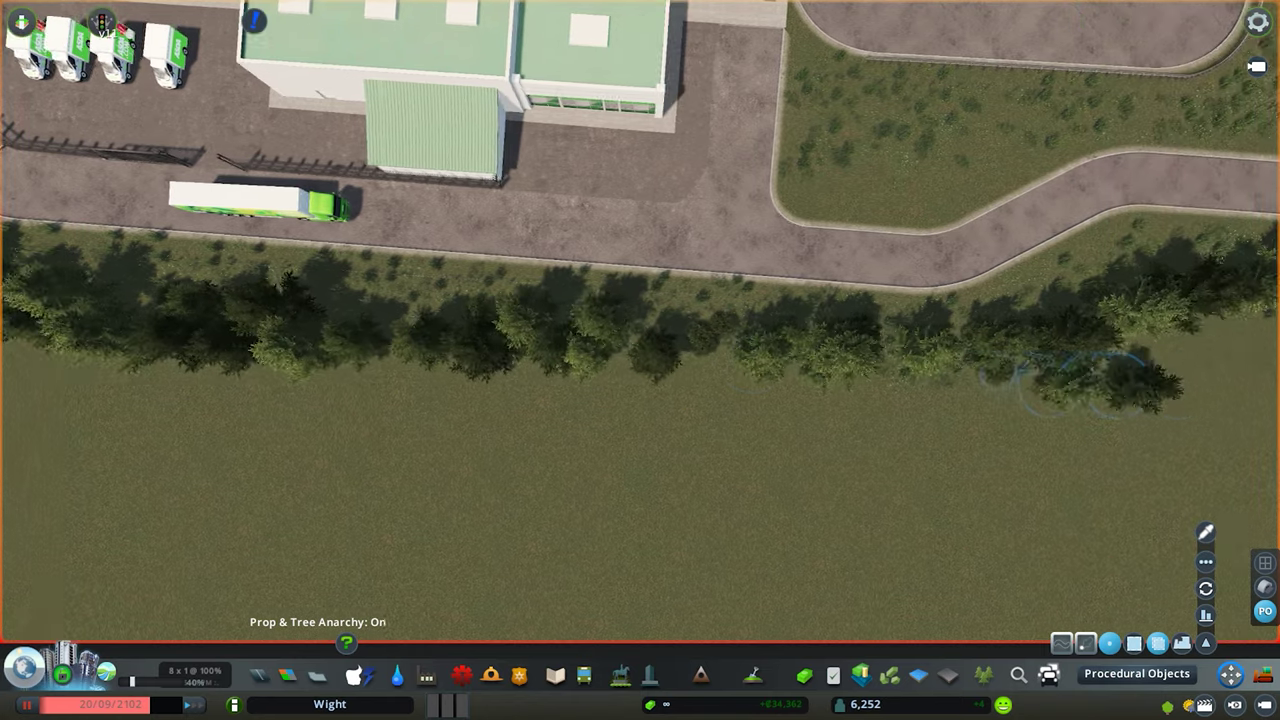
- Place more tree copies on the car park side of the link road junction and finish the copying
scroll(870, 290, "down", 3)
key("d")
key("e")
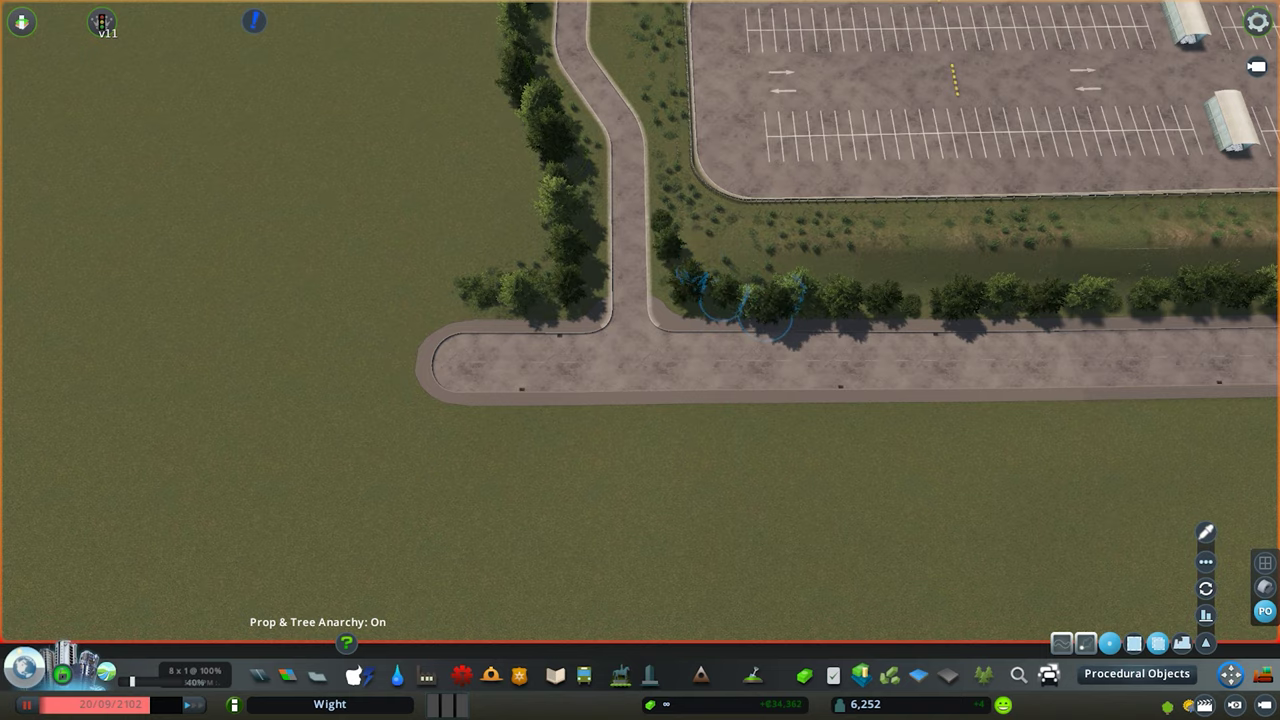
key("Escape")
key("e")
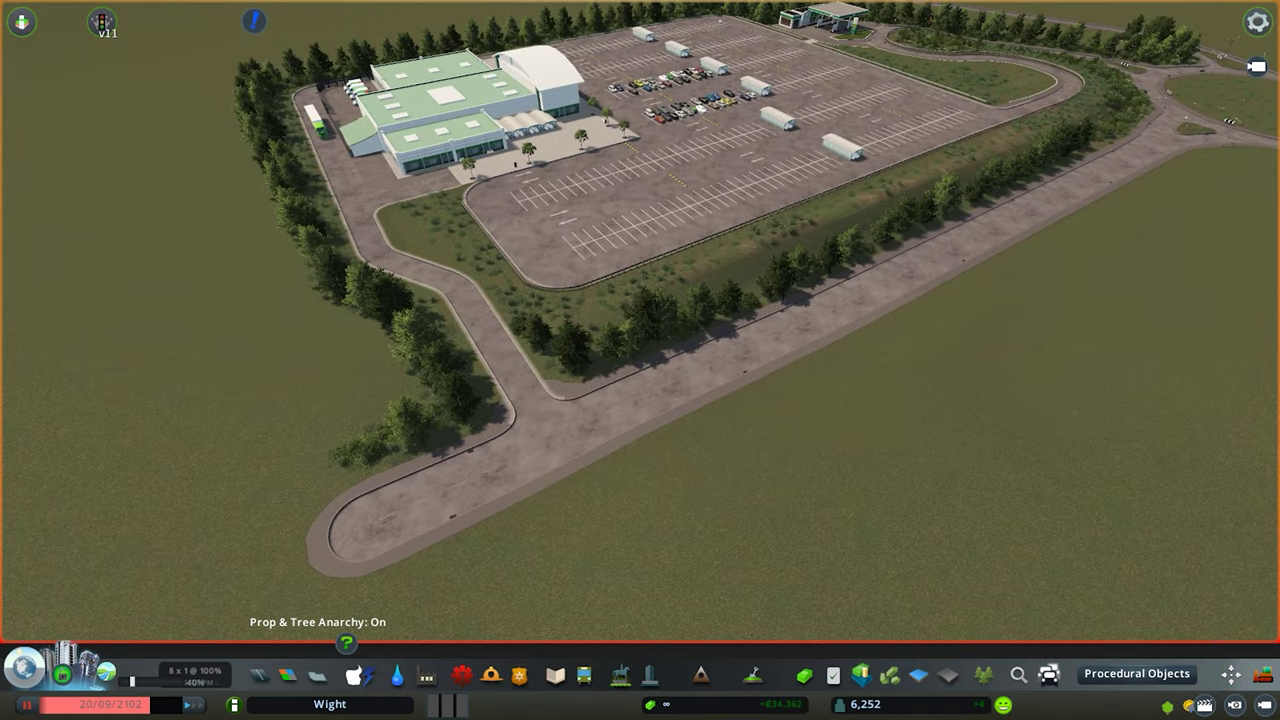
- Limit the selection filter to decals and copy a dirt decal onto the slope between the car park fence and the roadside trees
scroll(640, 360, "up", 5)
key("f")
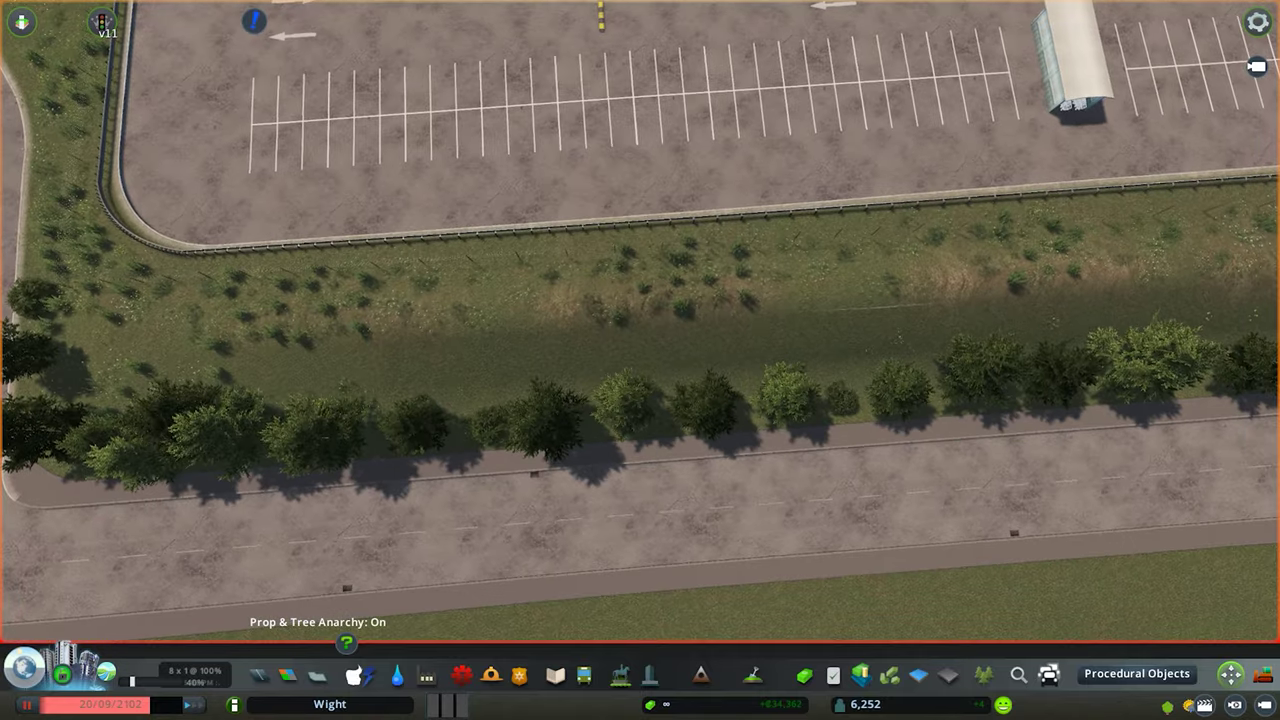
key("m")
left_click(1134, 644)
left_click(1103, 484)
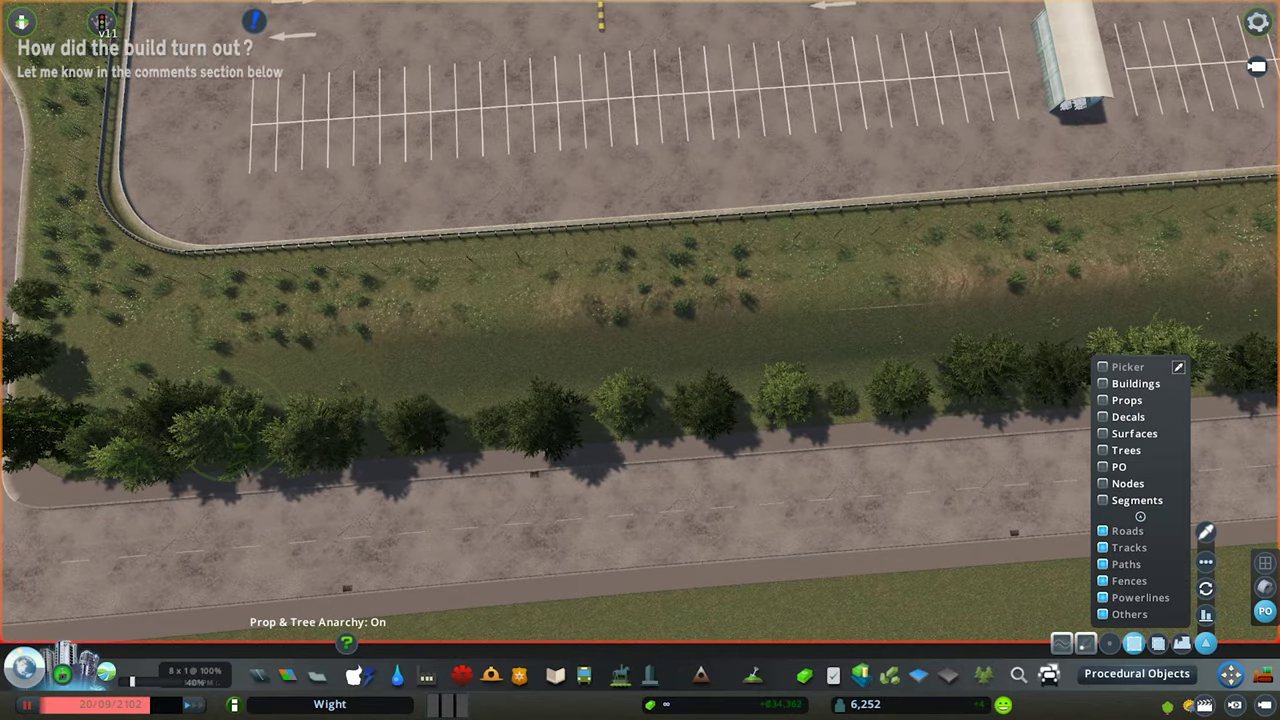
left_click(1103, 417)
scroll(640, 320, "down", 5)
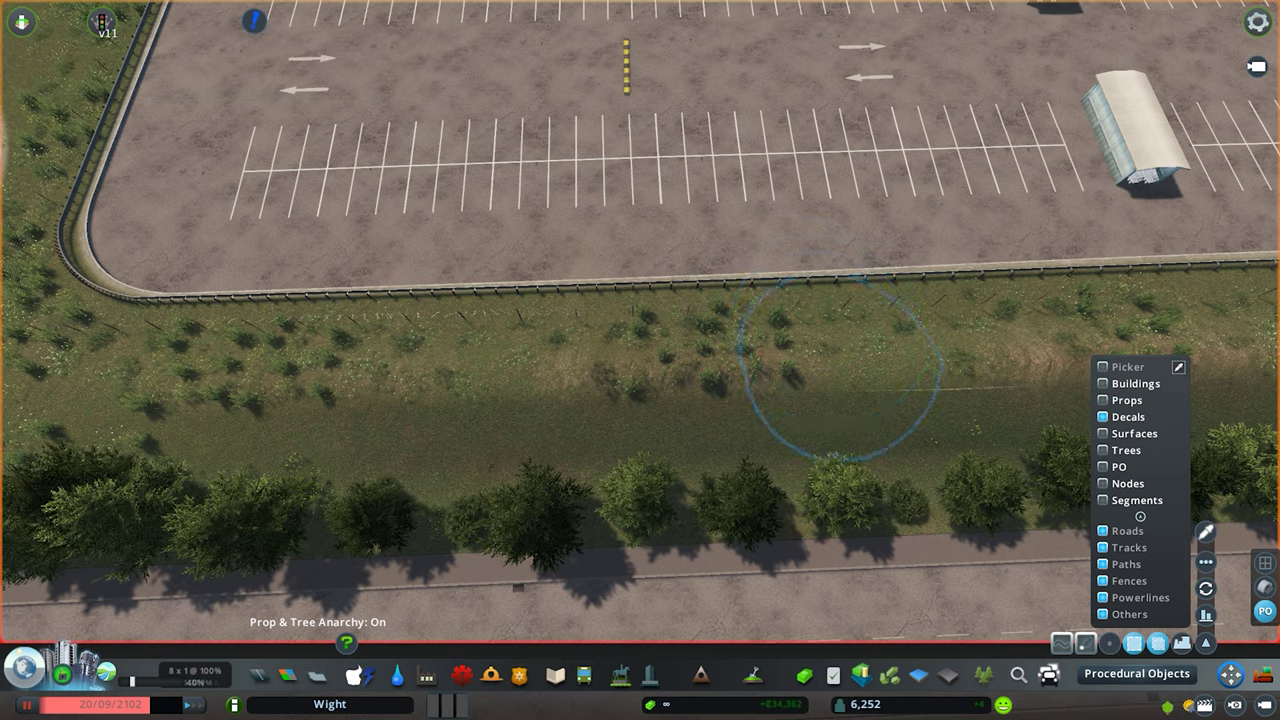
left_click(841, 369)
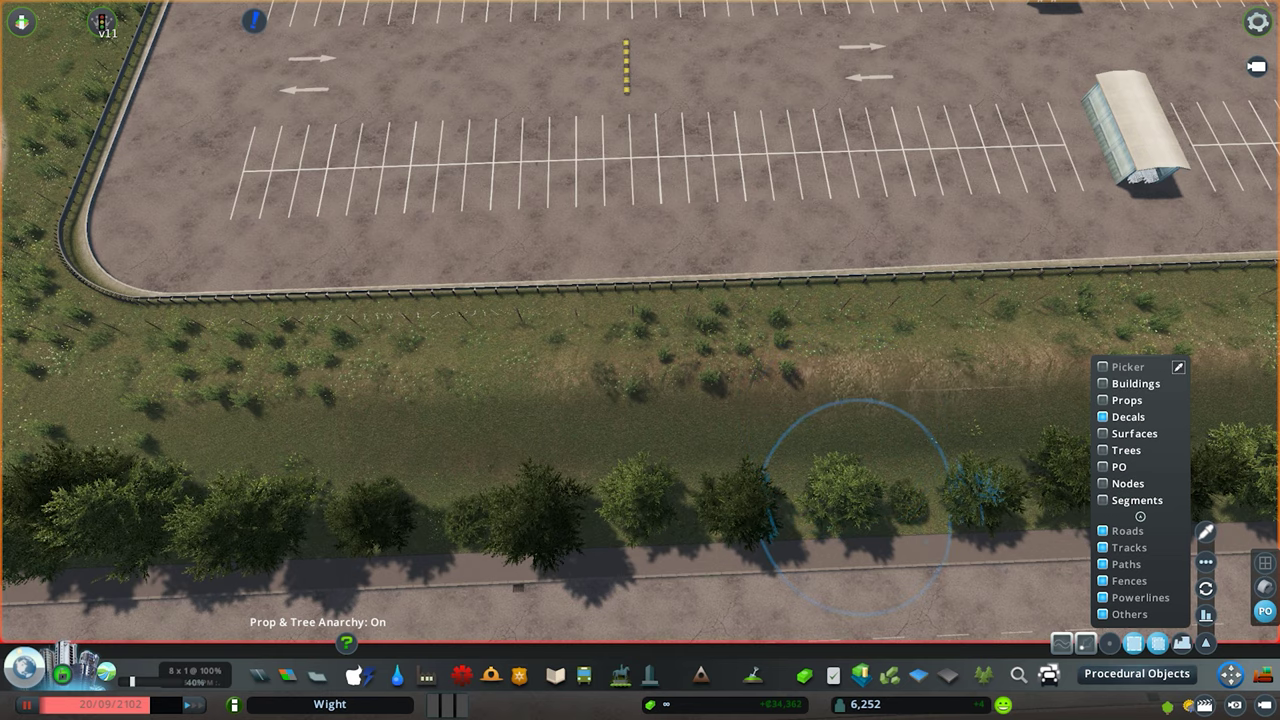
mouse_move(856, 505)
left_mouse_down()
mouse_move(829, 386)
mouse_move(871, 429)
left_mouse_up()
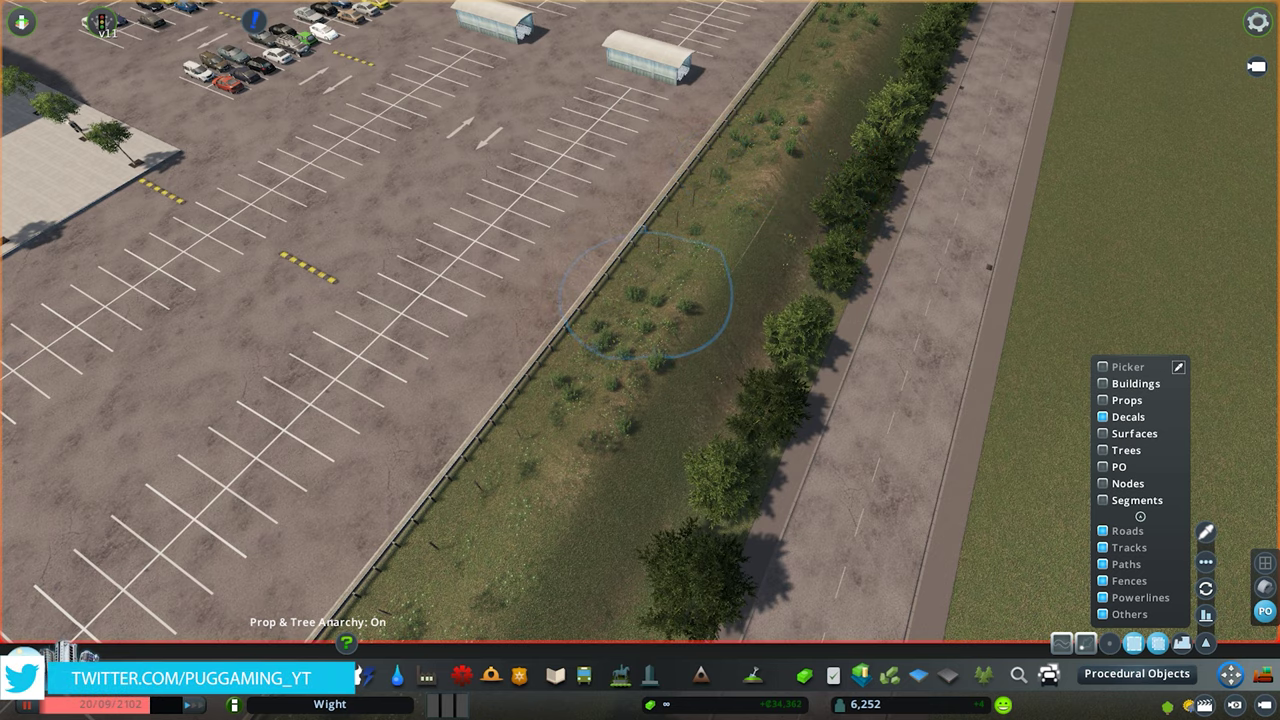
- Continue the dirt decal copies along the car park slope towards the roundabout and finish the copying
key("q")
key("d")
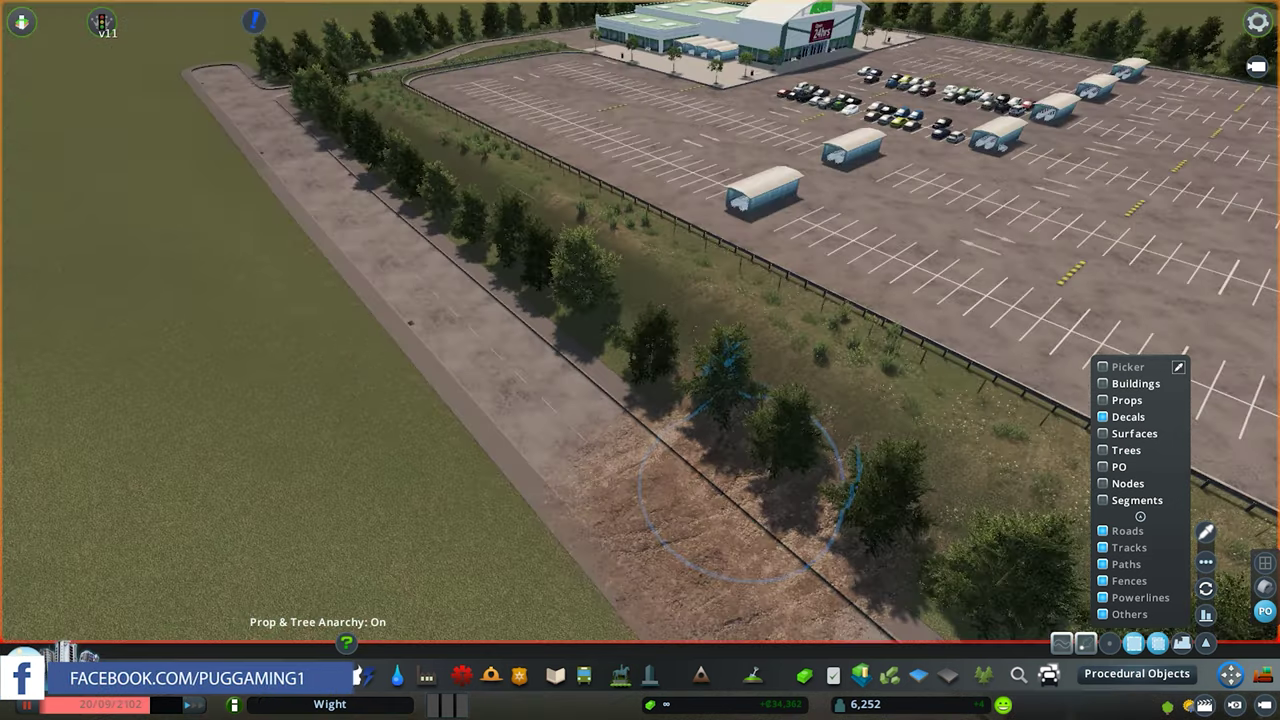
scroll(748, 487, "down", 4)
key("Escape")
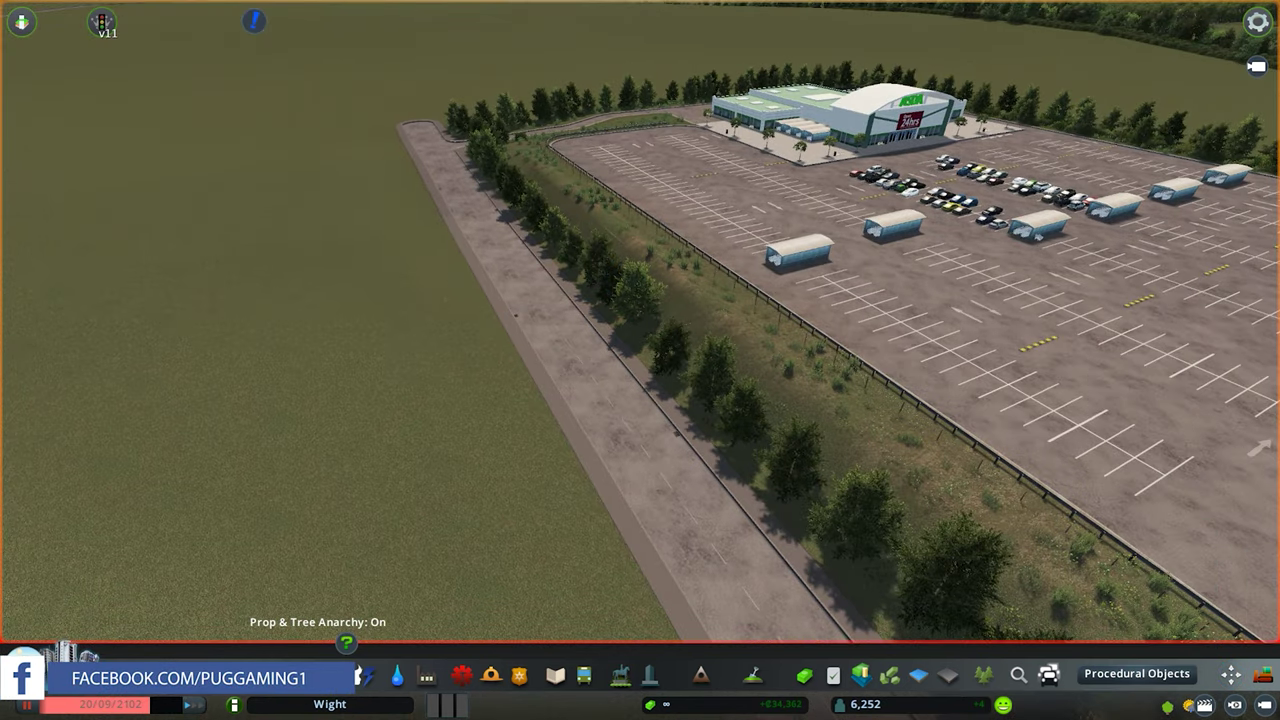
- Enable all object types in the selection filter and copy a block of the dense woodland beside the football ground
key("e")
key("e")
key("d")
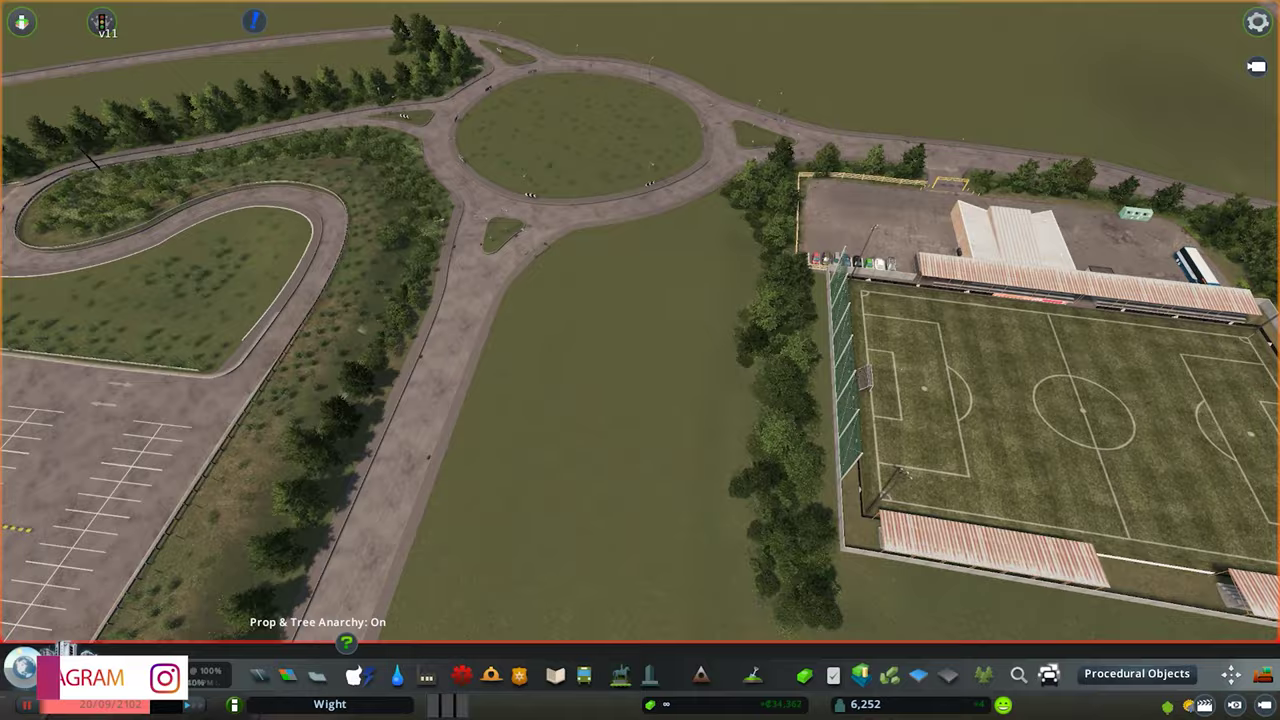
key("q")
key("m")
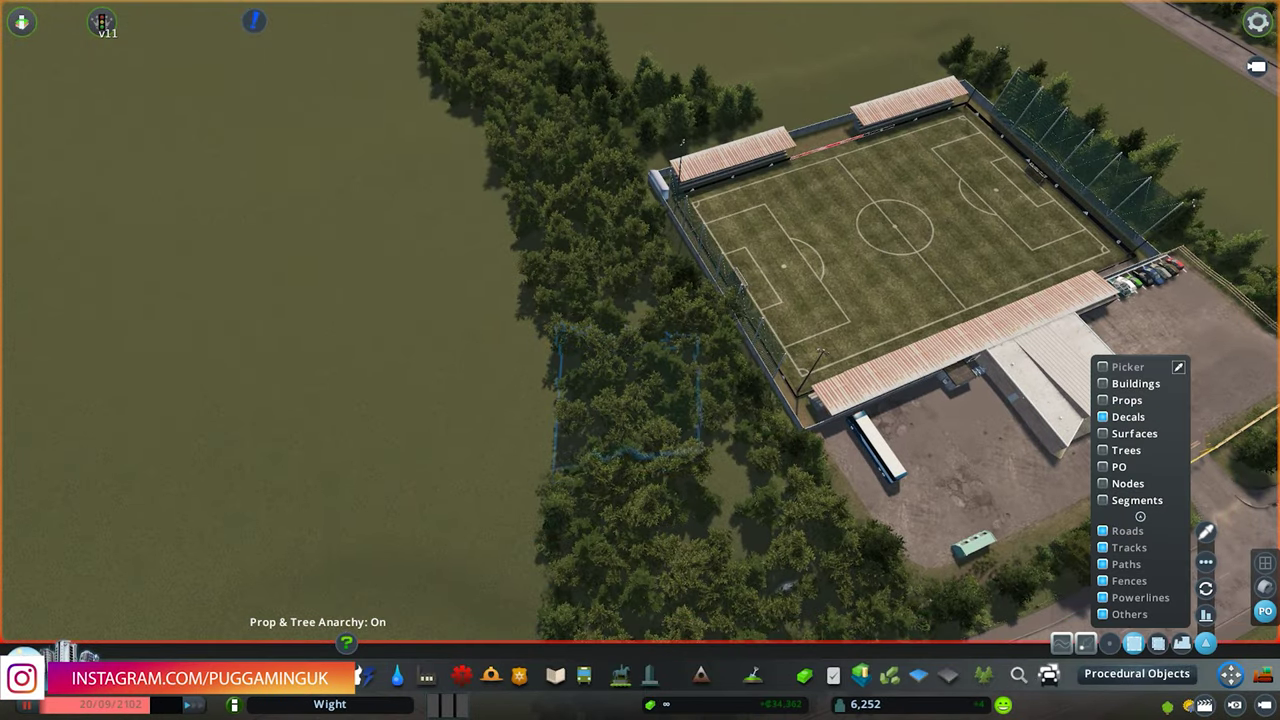
double_click(1134, 643)
key("ctrl+c")
scroll(625, 497, "down", 5)
key("w")
key("e")
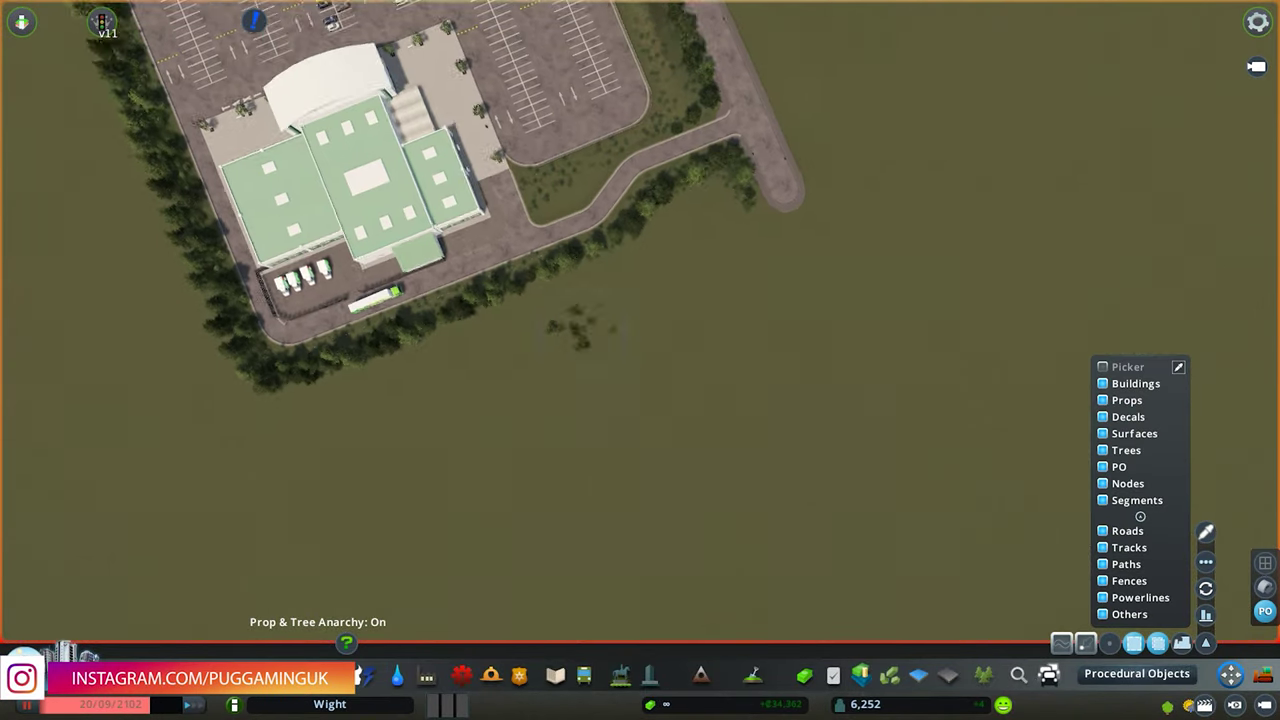
- Place the copied woodland blocks along the outer side of the link road and service road behind the supermarket
scroll(585, 320, "up", 3)
left_click(815, 155)
mouse_move(758, 172)
left_mouse_down()
mouse_move(587, 320)
mouse_move(445, 388)
left_mouse_up()
key("a")
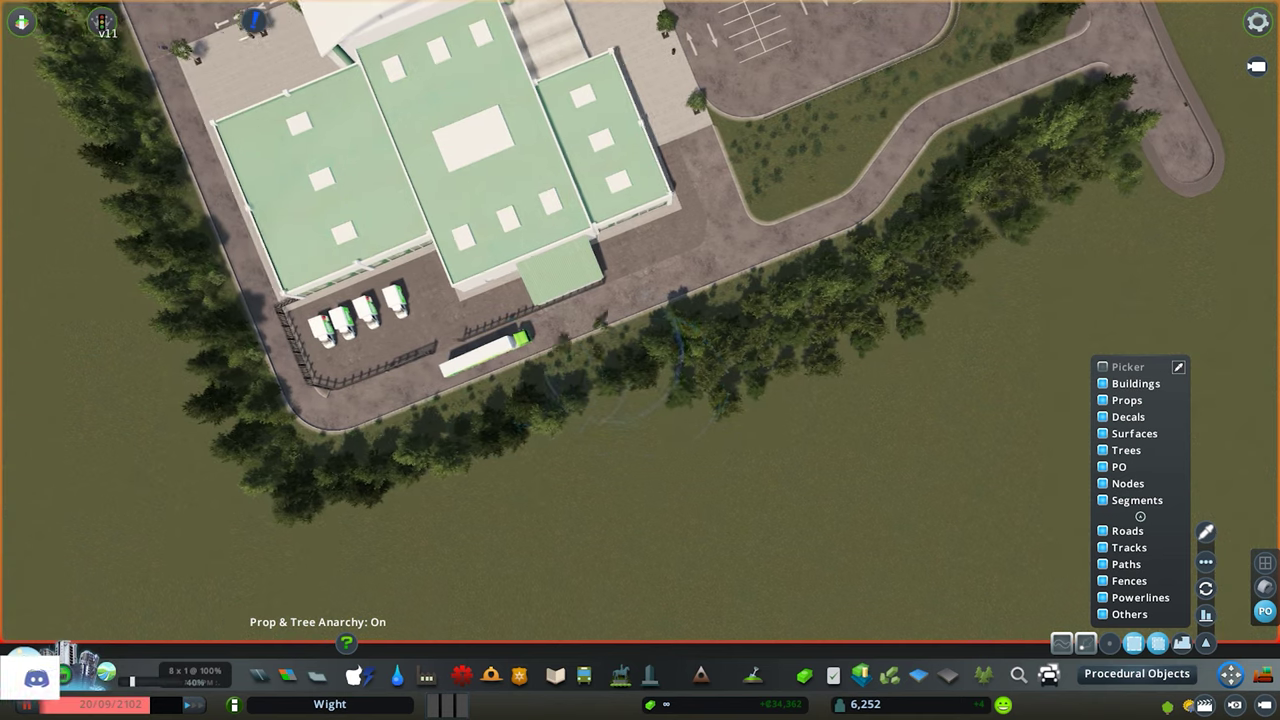
mouse_move(610, 395)
left_mouse_down()
mouse_move(588, 421)
mouse_move(345, 490)
left_mouse_up()
key("q")
key("a")
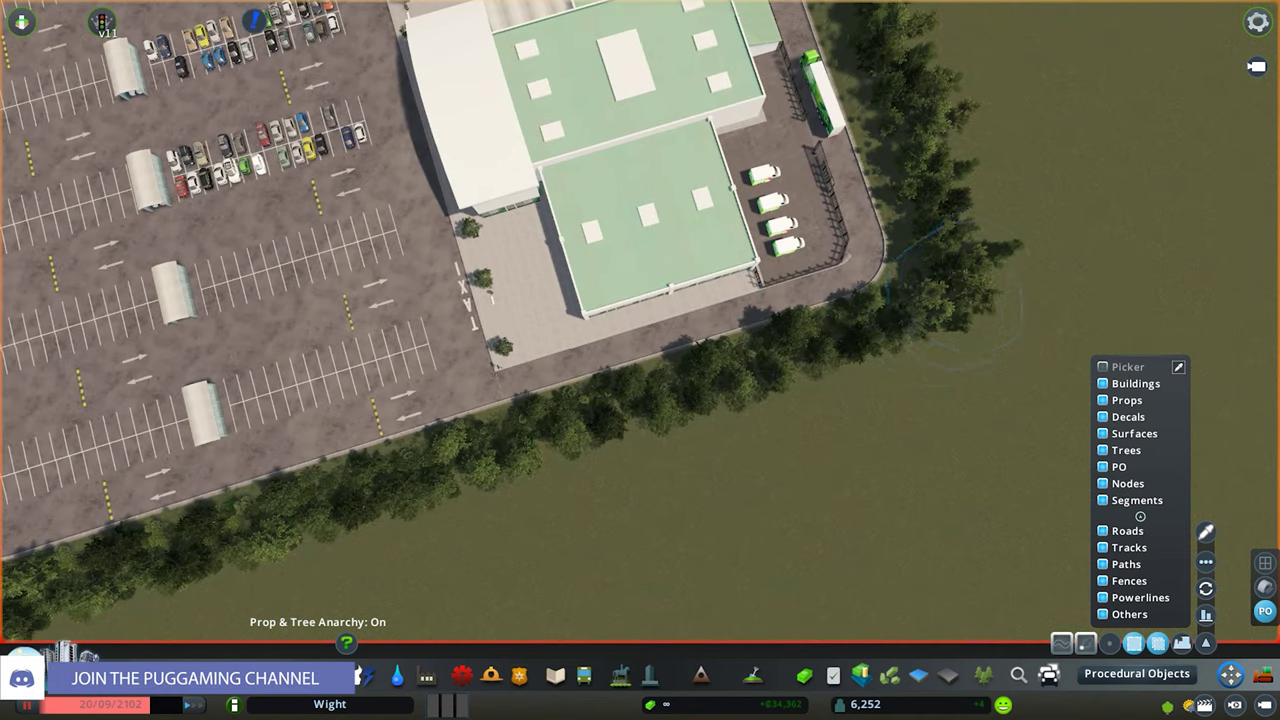
- Place further woodland copies along the supermarket's side and the car park's outer edge towards the petrol station
left_click_drag(975, 285, 820, 353)
left_click_drag(838, 403, 667, 460)
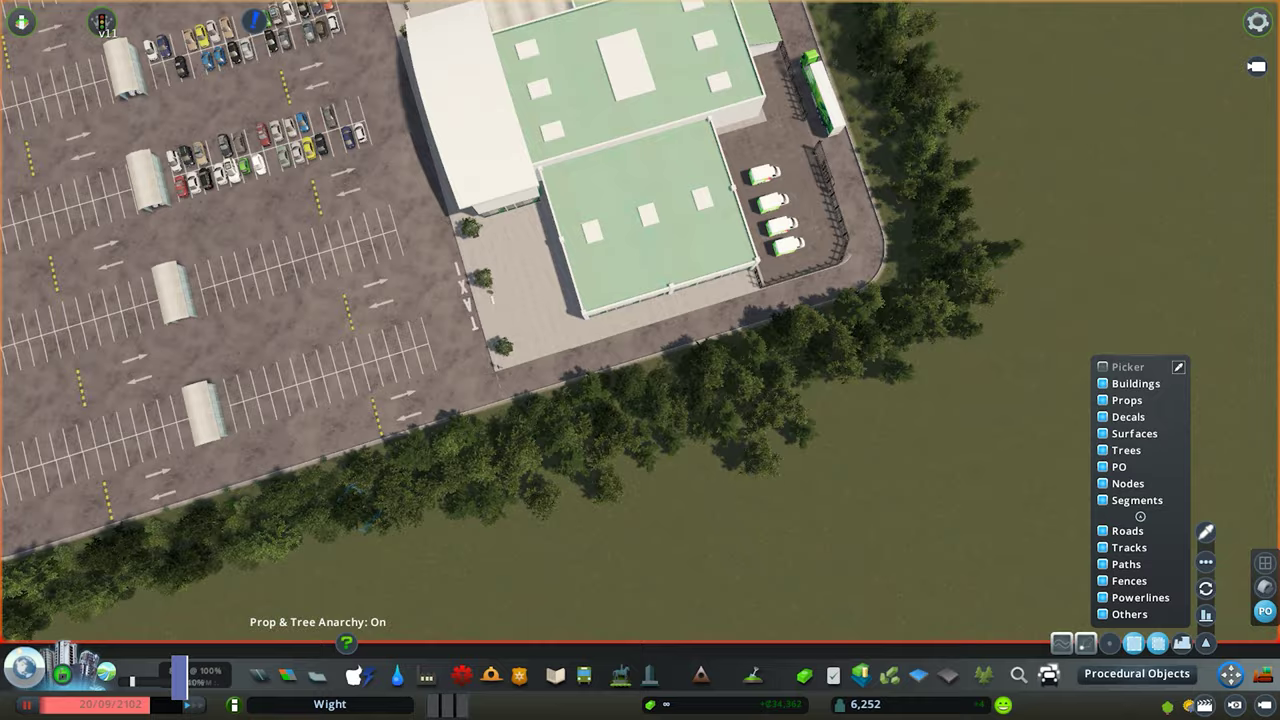
key("a")
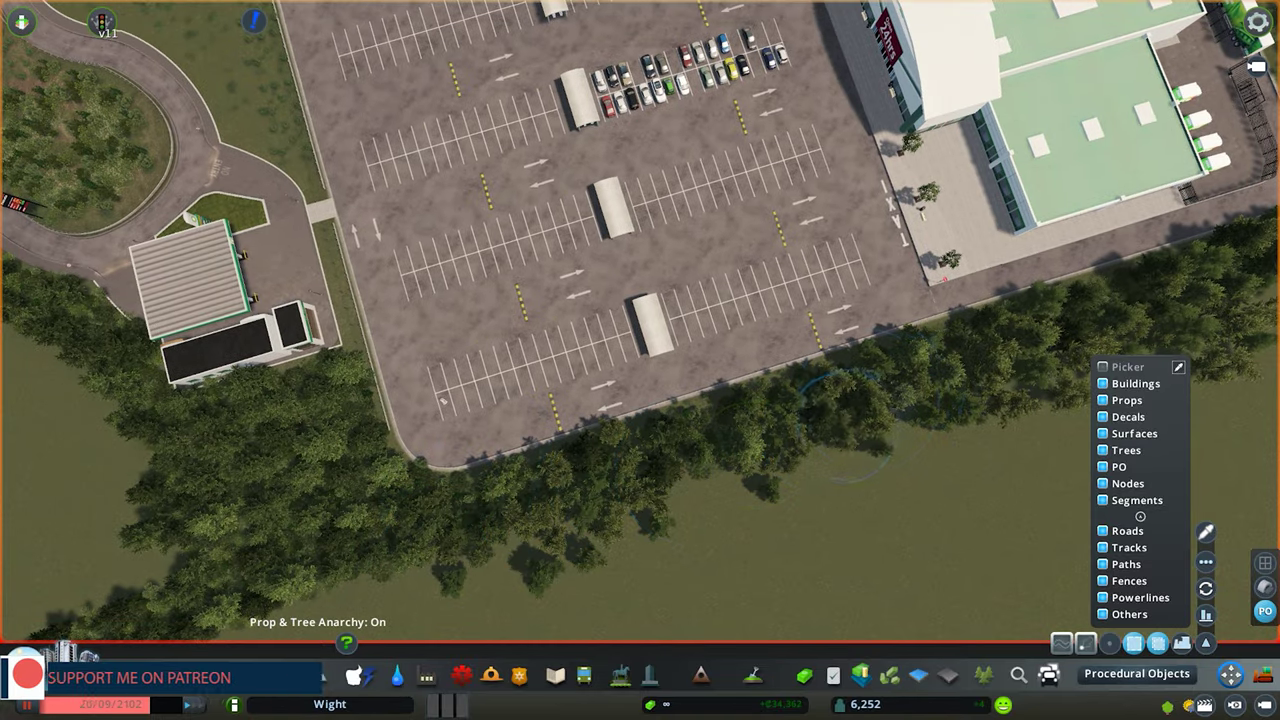